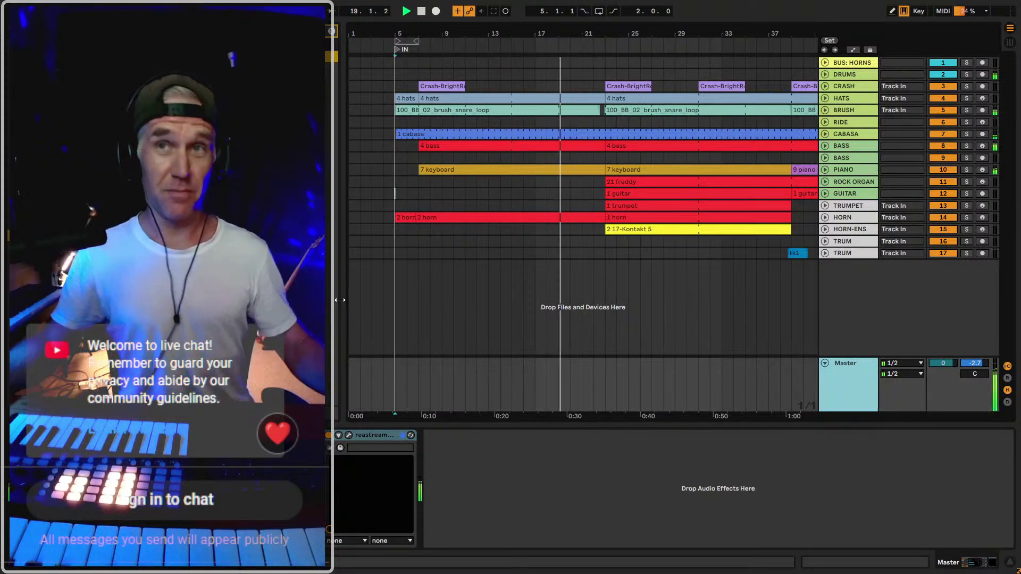
Extend the arrangement loop to 72 bars, running from the IN marker past the OUT marker
{"action": "left_click_drag", "start_coordinate": [342, 300], "coordinate": [334, 300]}
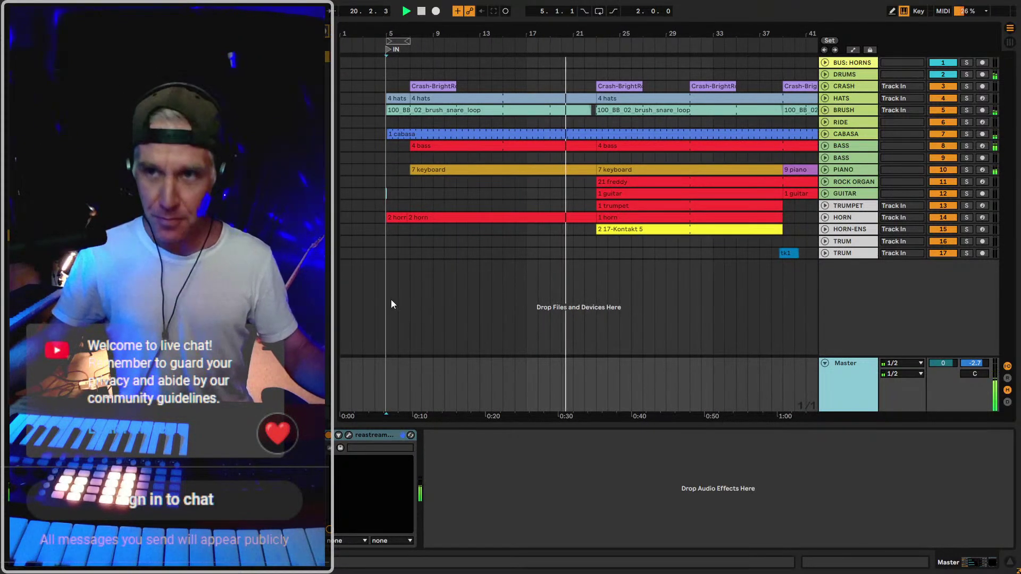
{"action": "left_click", "coordinate": [385, 274]}
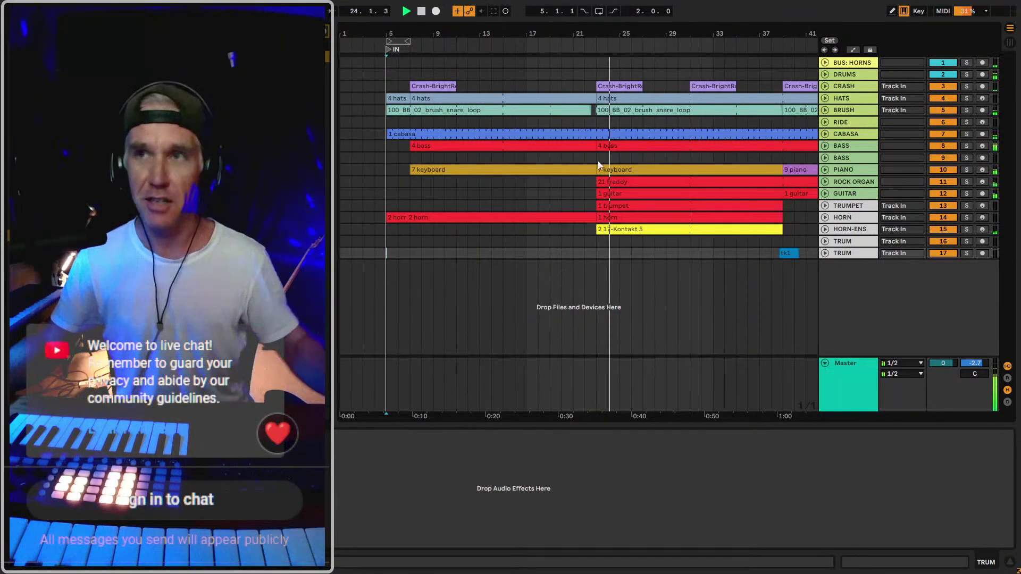
{"action": "left_click_drag", "start_coordinate": [466, 58], "coordinate": [466, 45]}
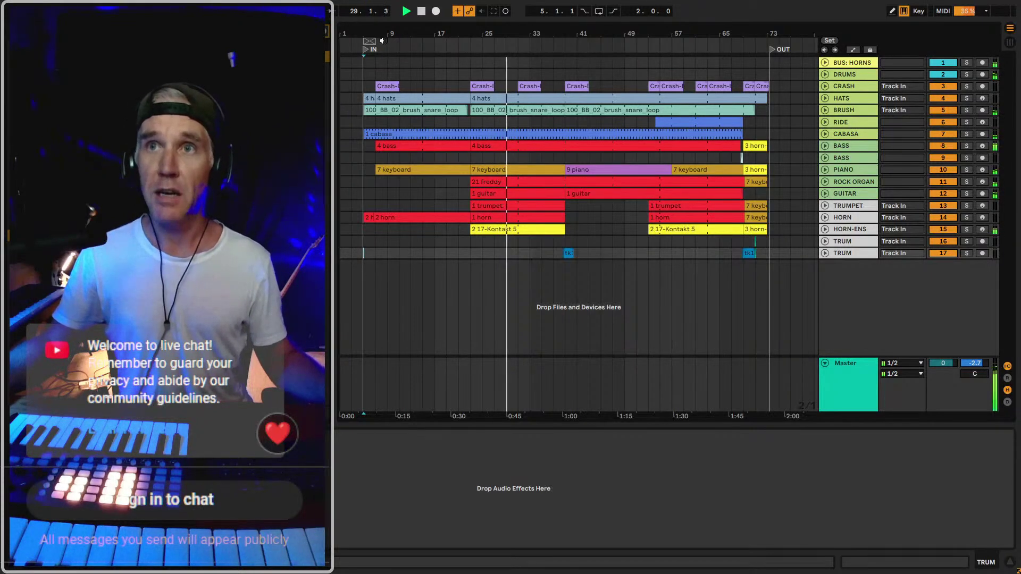
{"action": "left_click_drag", "start_coordinate": [374, 42], "coordinate": [435, 42]}
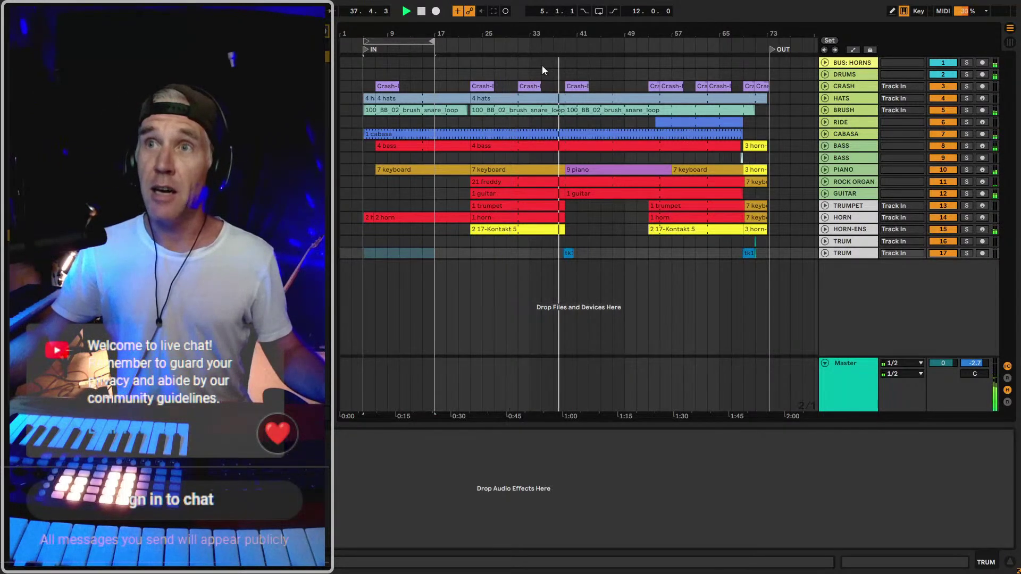
{"action": "left_click", "coordinate": [565, 72]}
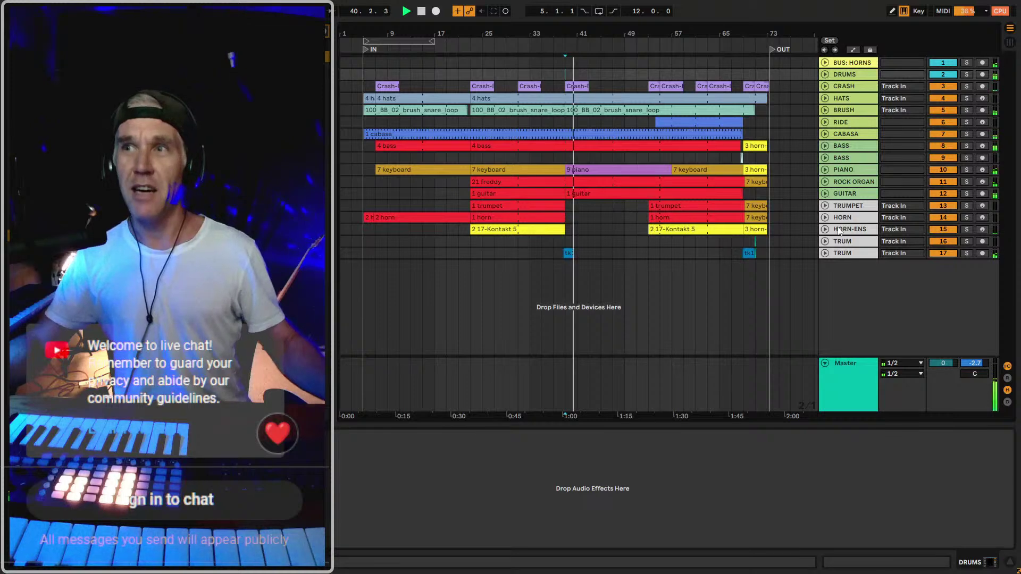
{"action": "left_click", "coordinate": [826, 207]}
{"action": "left_click", "coordinate": [825, 206]}
{"action": "left_click", "coordinate": [825, 206]}
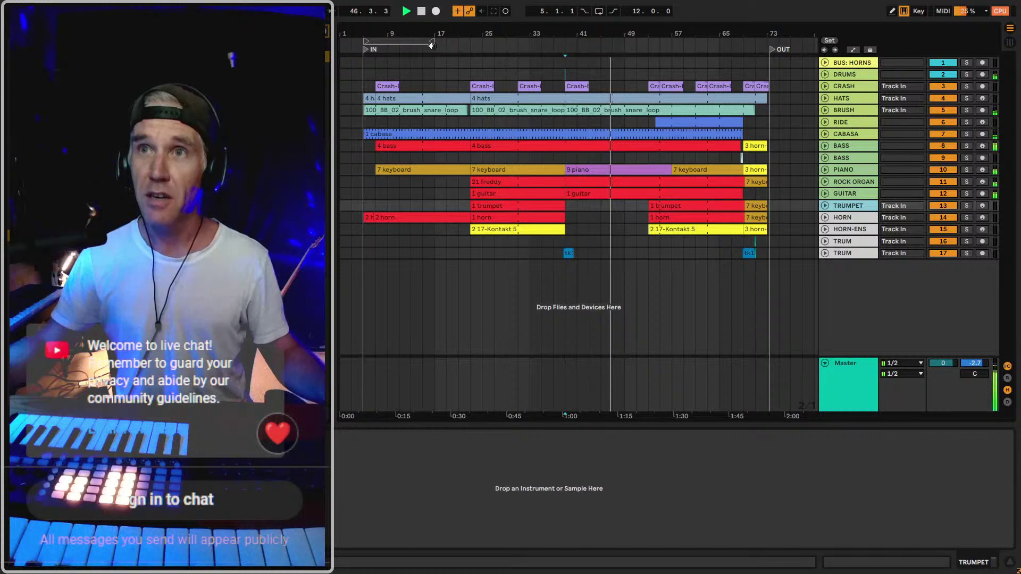
{"action": "left_click_drag", "start_coordinate": [432, 41], "coordinate": [791, 51]}
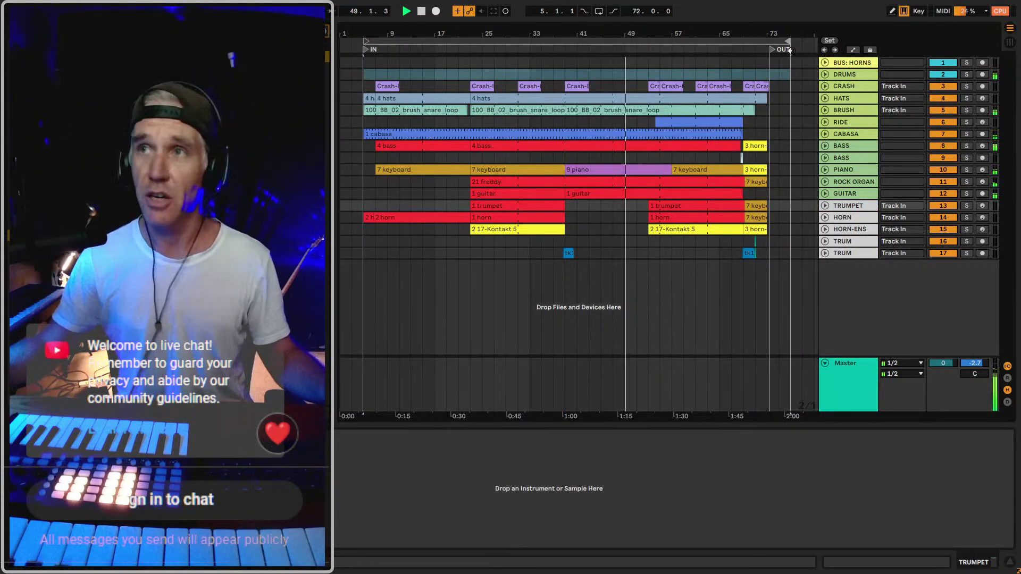
{"action": "left_click", "coordinate": [717, 41]}
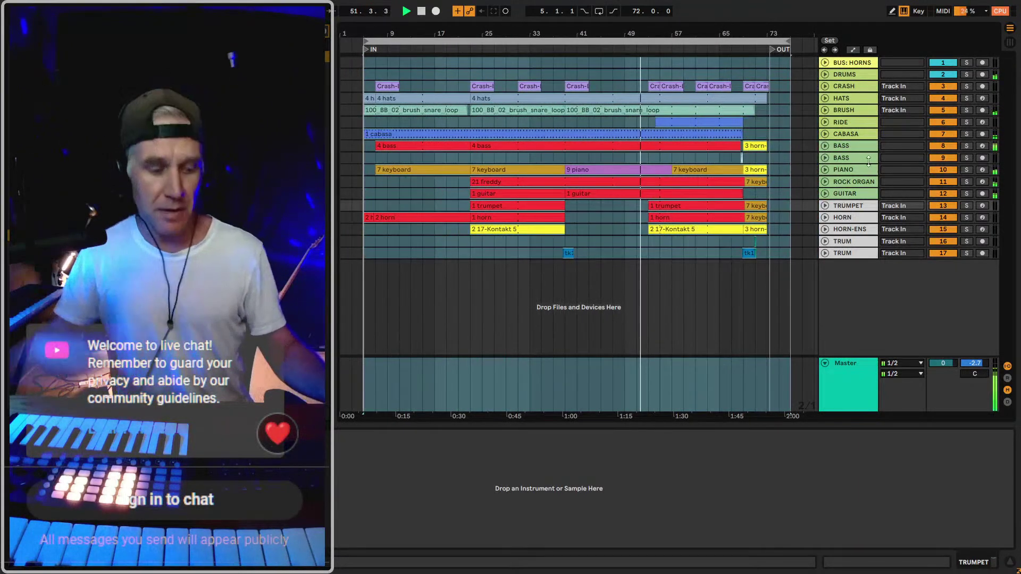
Narrow the track headers so the timeline gets more room, and place the insert marker at bar 53
{"action": "left_click_drag", "start_coordinate": [819, 155], "coordinate": [869, 165]}
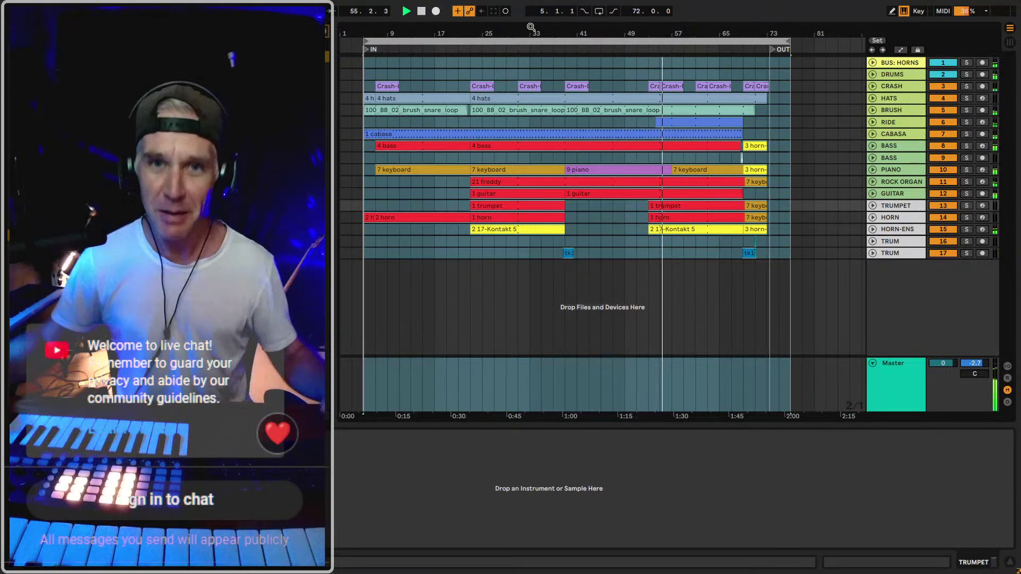
{"action": "left_click_drag", "start_coordinate": [644, 29], "coordinate": [675, 32]}
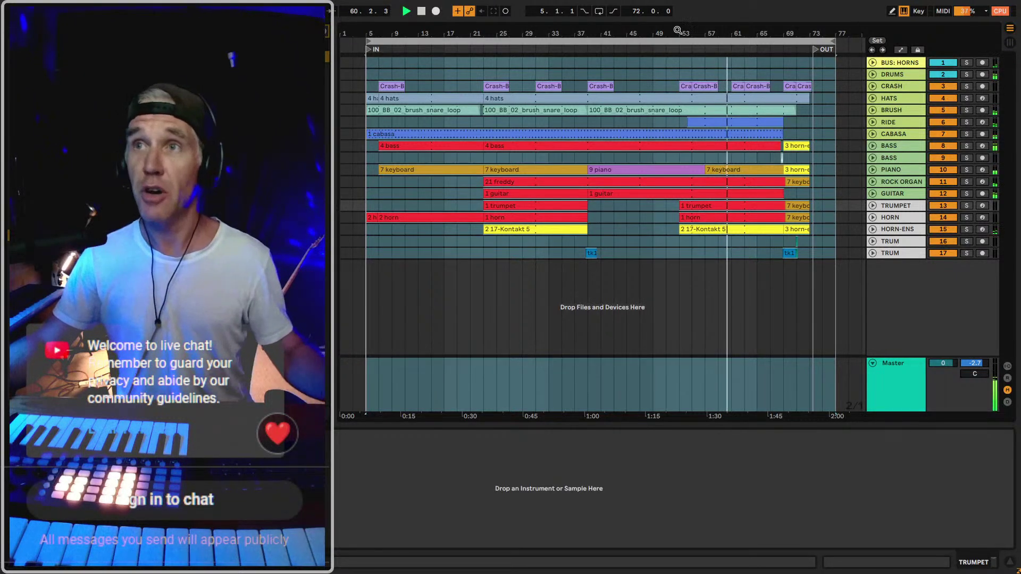
{"action": "left_click", "coordinate": [682, 71]}
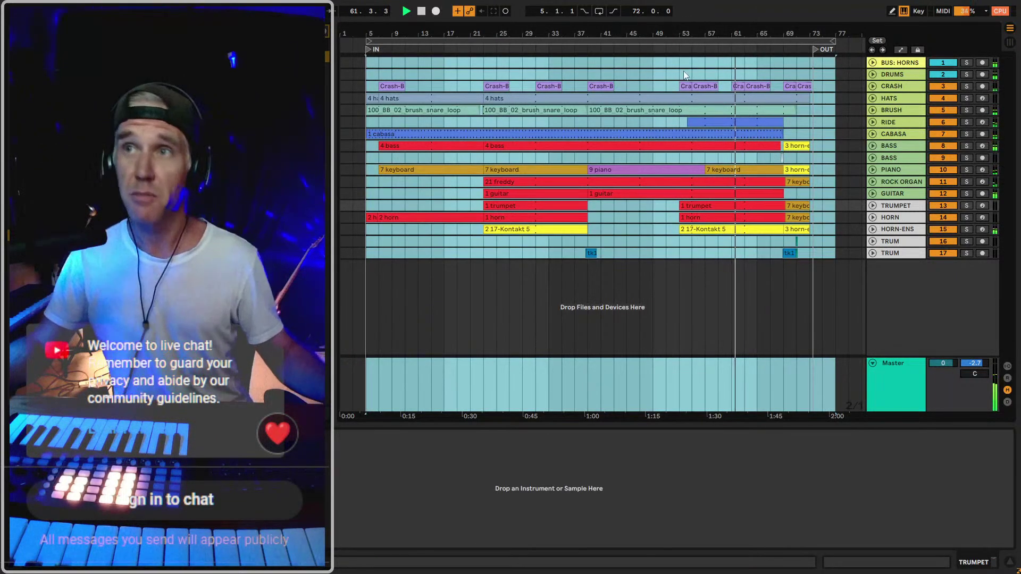
{"action": "left_click", "coordinate": [685, 73]}
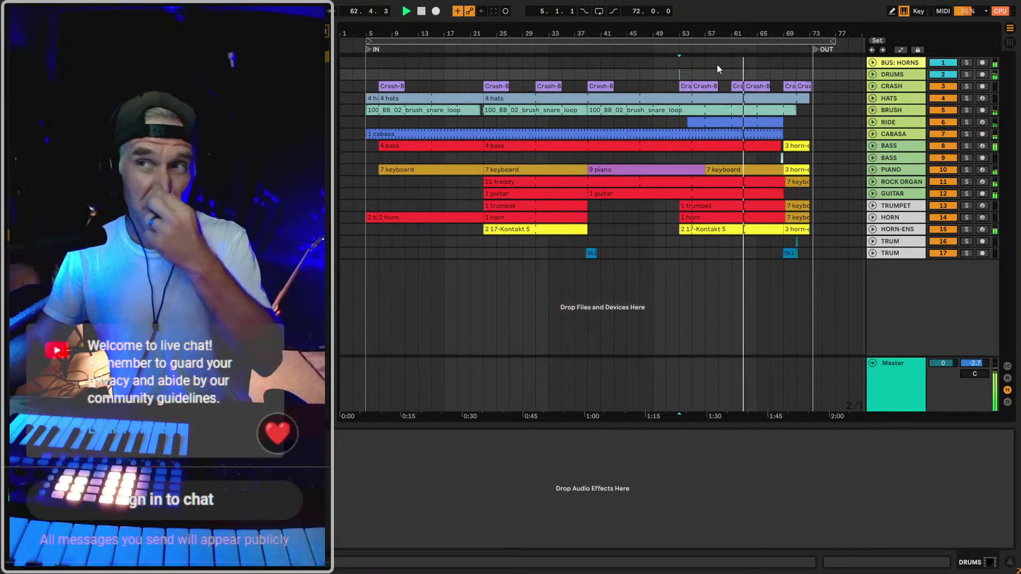
Return the insert marker to the IN marker at bar 5
{"action": "left_click", "coordinate": [889, 111]}
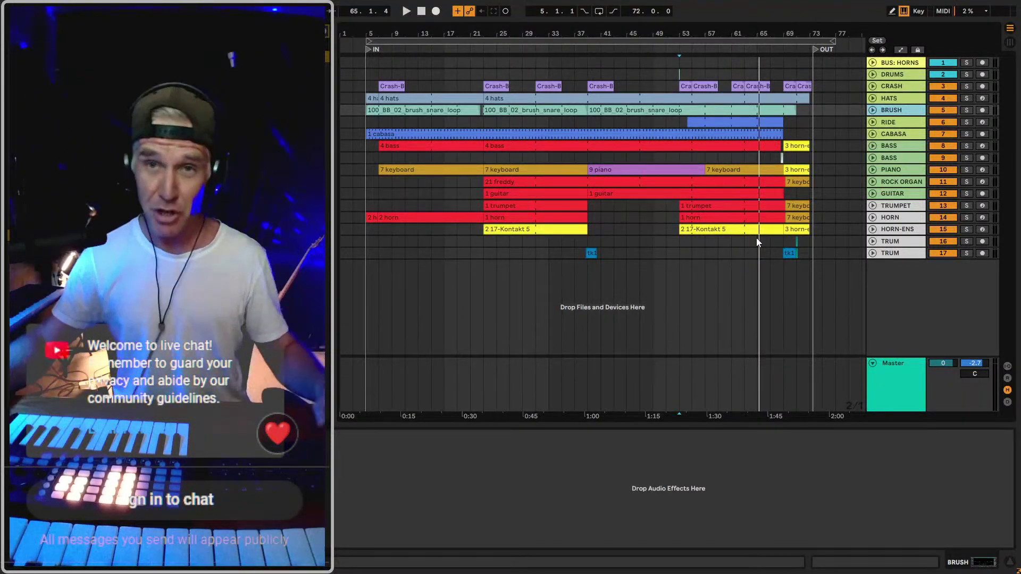
{"action": "left_click", "coordinate": [367, 249]}
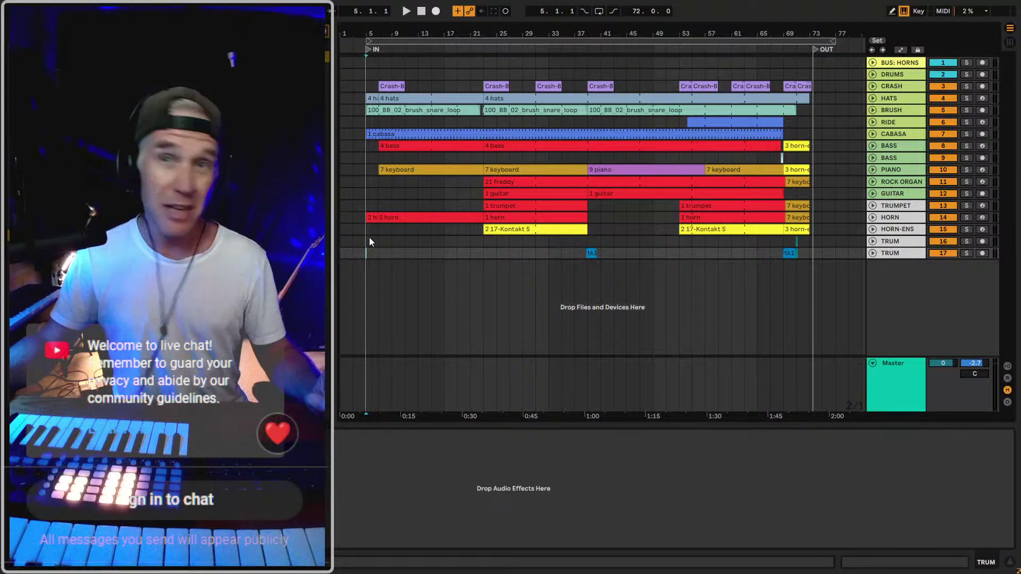
{"action": "left_click", "coordinate": [368, 240]}
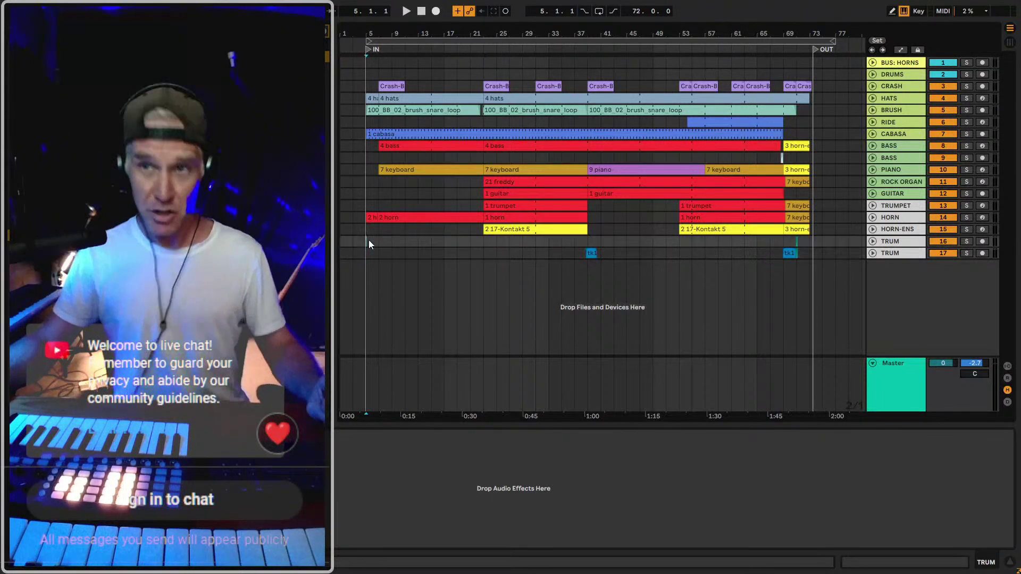
{"action": "left_click", "coordinate": [368, 232]}
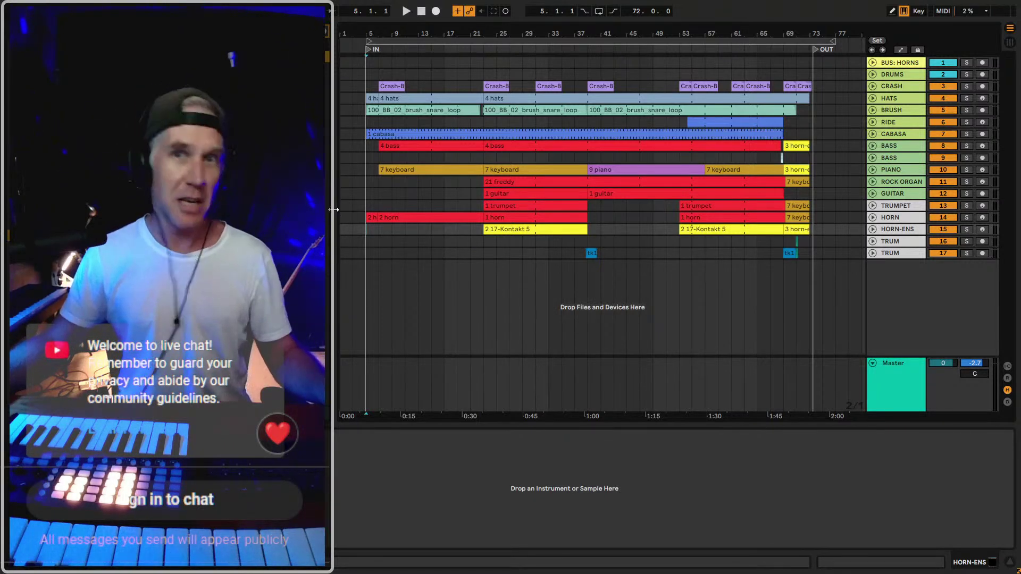
Look over the song sections in the arrangement between the IN and OUT markers, including bar 23
{"action": "left_click_drag", "start_coordinate": [333, 210], "coordinate": [285, 209]}
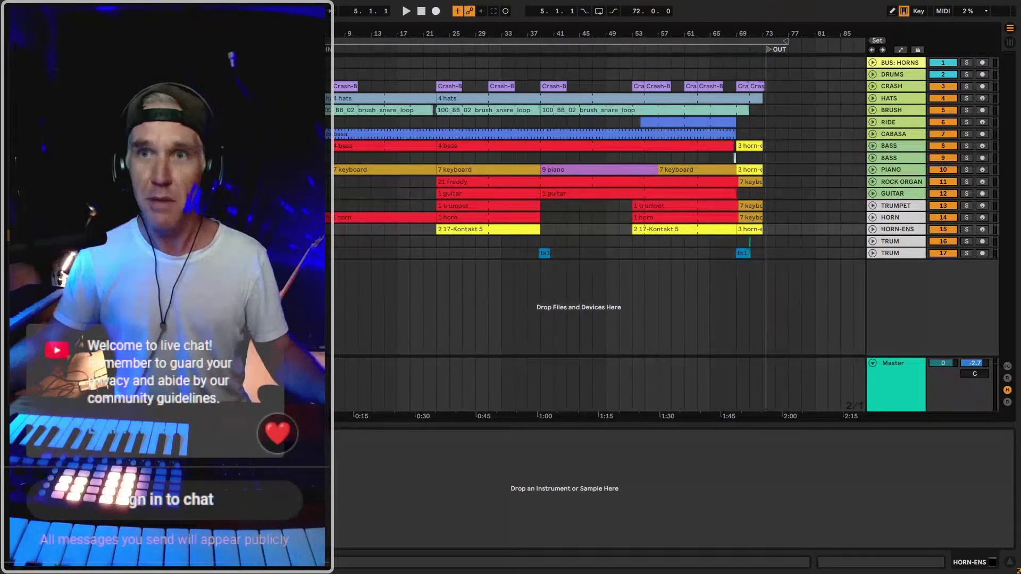
{"action": "left_click", "coordinate": [896, 206]}
{"action": "left_click_drag", "start_coordinate": [325, 35], "coordinate": [376, 32]}
{"action": "left_click", "coordinate": [344, 171]}
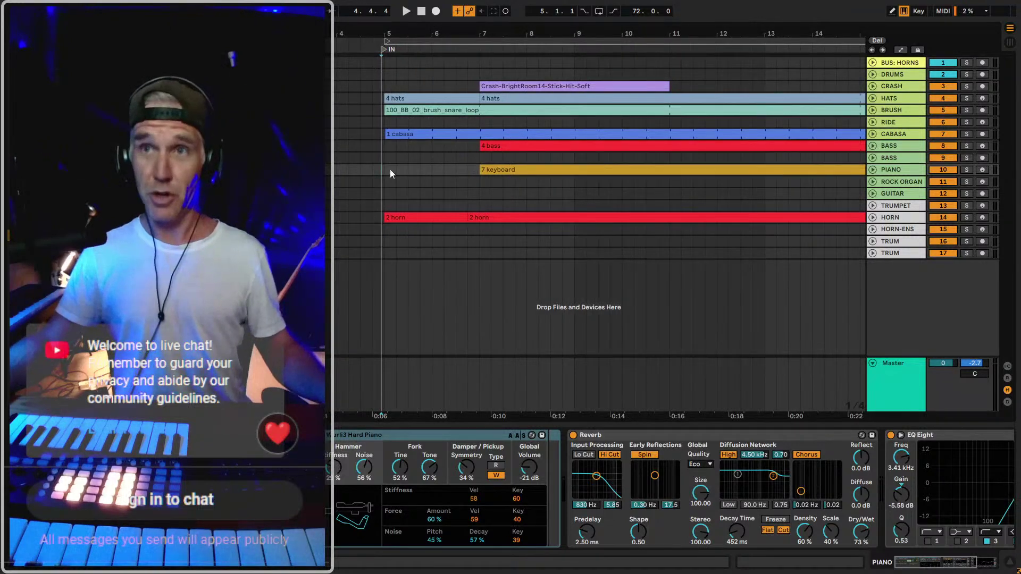
{"action": "left_click_drag", "start_coordinate": [375, 33], "coordinate": [343, 26]}
{"action": "left_click", "coordinate": [563, 125]}
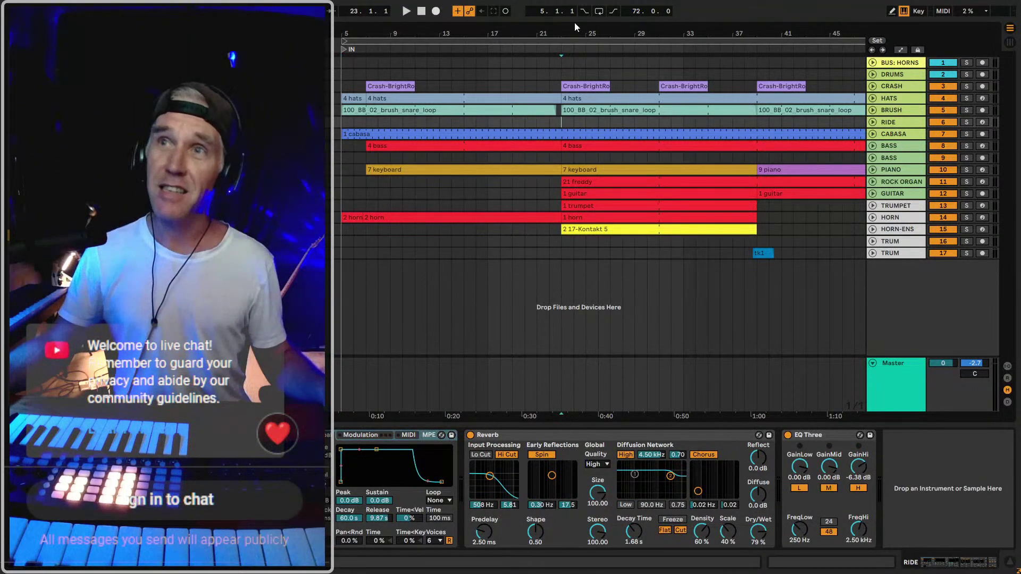
{"action": "left_click_drag", "start_coordinate": [589, 26], "coordinate": [587, 18]}
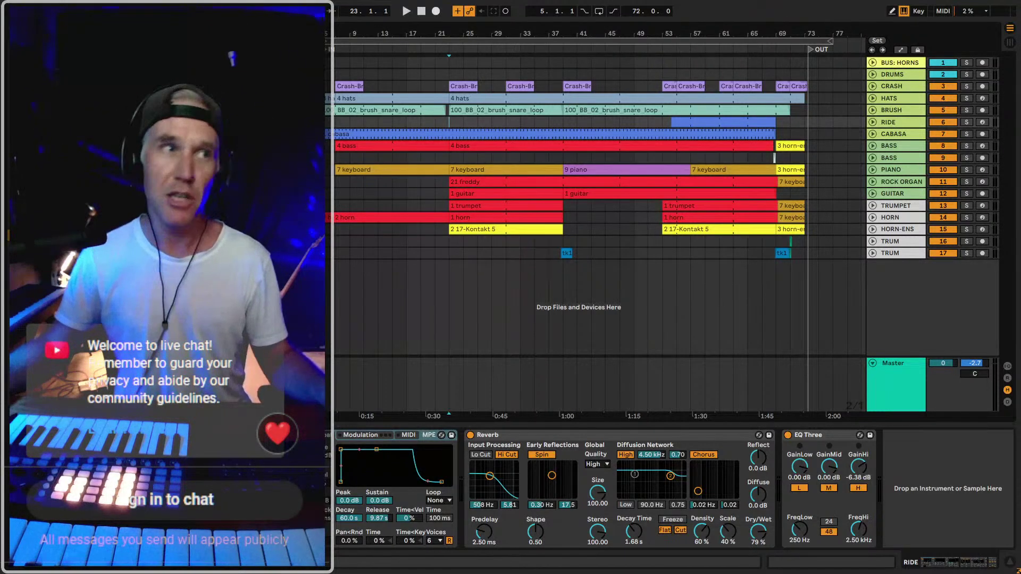
{"action": "scroll", "coordinate": [541, 168], "scroll_direction": "up", "scroll_amount": 5}
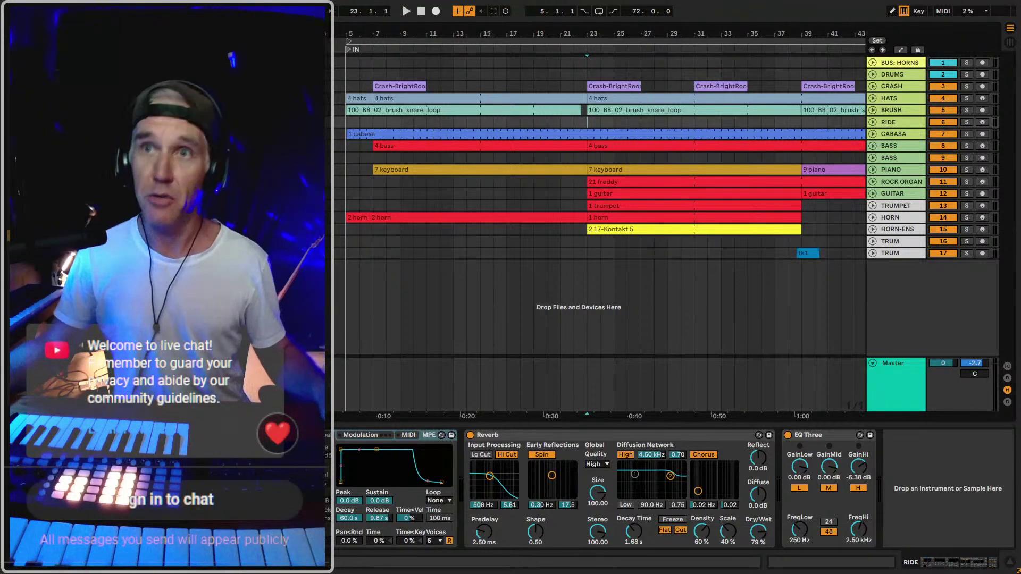
{"action": "left_click", "coordinate": [349, 155]}
{"action": "scroll", "coordinate": [349, 155], "scroll_direction": "down", "scroll_amount": 4}
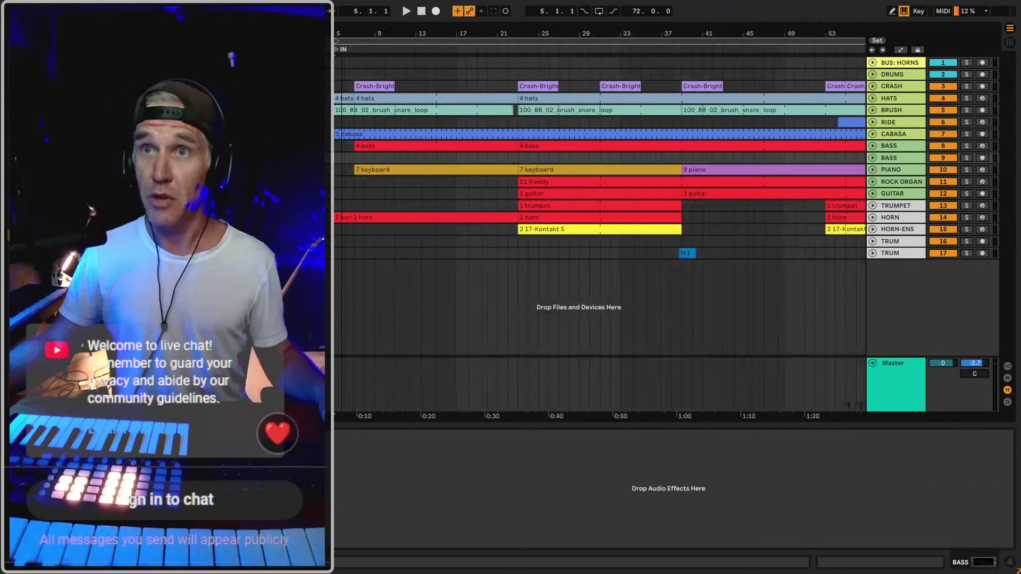
{"action": "scroll", "coordinate": [349, 154], "scroll_direction": "down", "scroll_amount": 1}
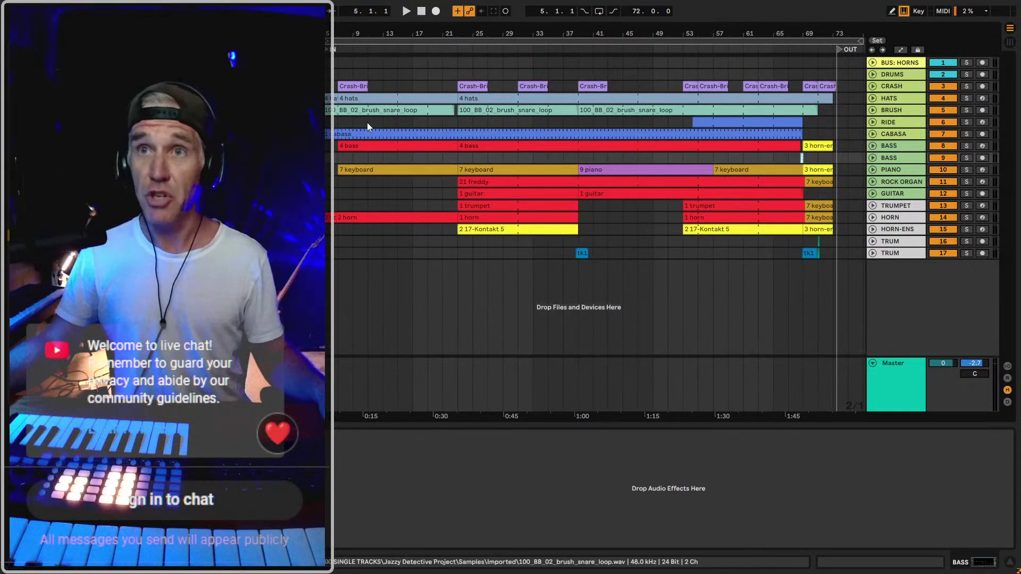
{"action": "left_click", "coordinate": [892, 77]}
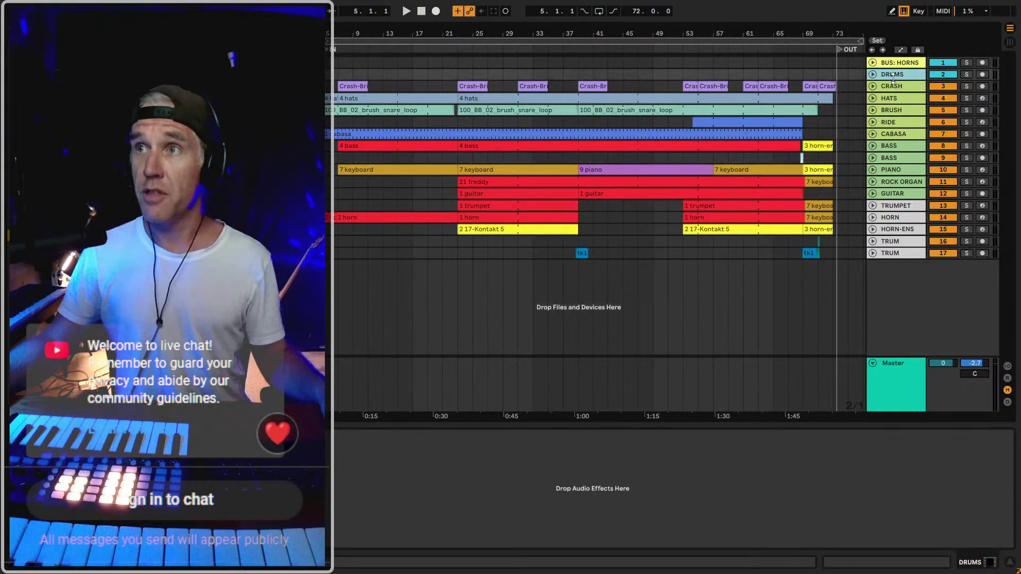
{"action": "left_click", "coordinate": [899, 137], "text": "shift"}
{"action": "right_click", "coordinate": [899, 134]}
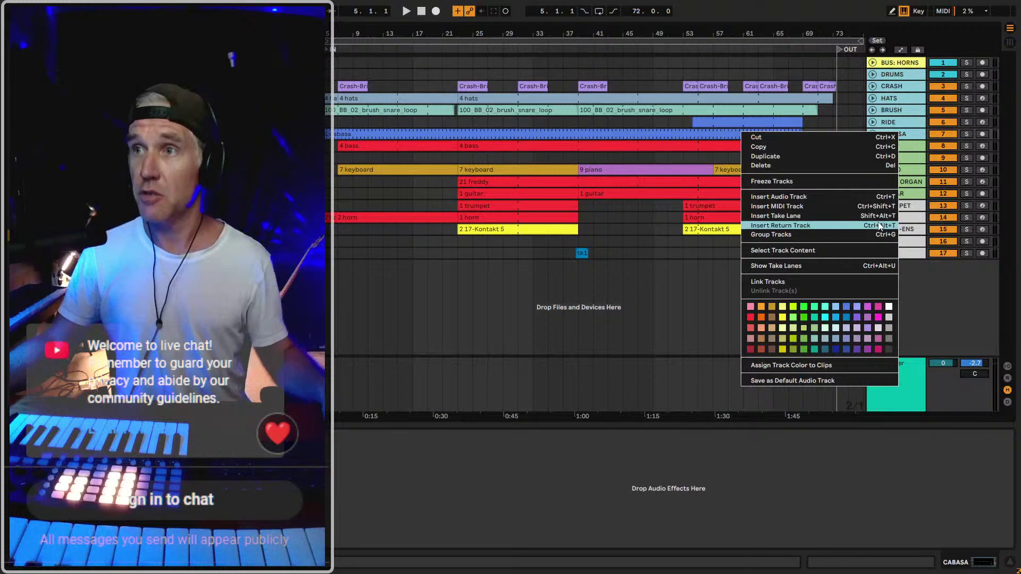
{"action": "left_click", "coordinate": [925, 198]}
Colour the percussion tracks from DRUMS through CABASA red
{"action": "left_click", "coordinate": [897, 75]}
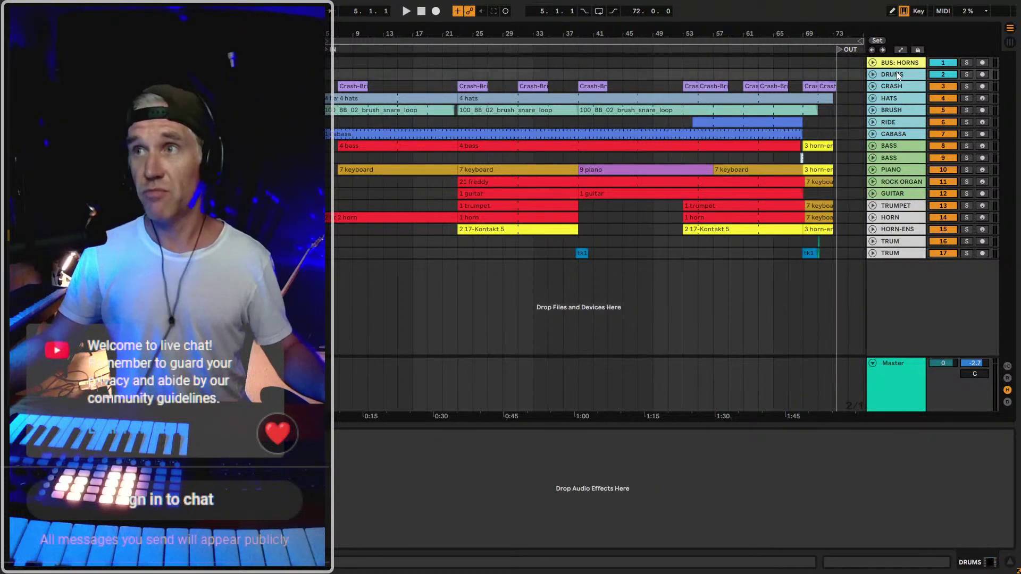
{"action": "left_click", "coordinate": [900, 136], "text": "shift"}
{"action": "right_click", "coordinate": [899, 135]}
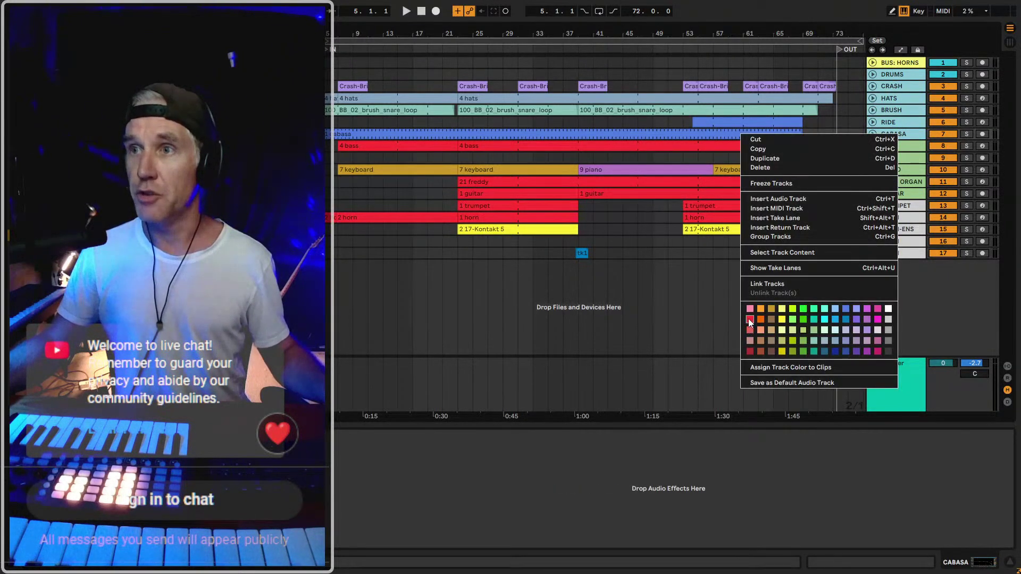
{"action": "left_click", "coordinate": [749, 320]}
Colour both BASS tracks blue
{"action": "left_click", "coordinate": [893, 147]}
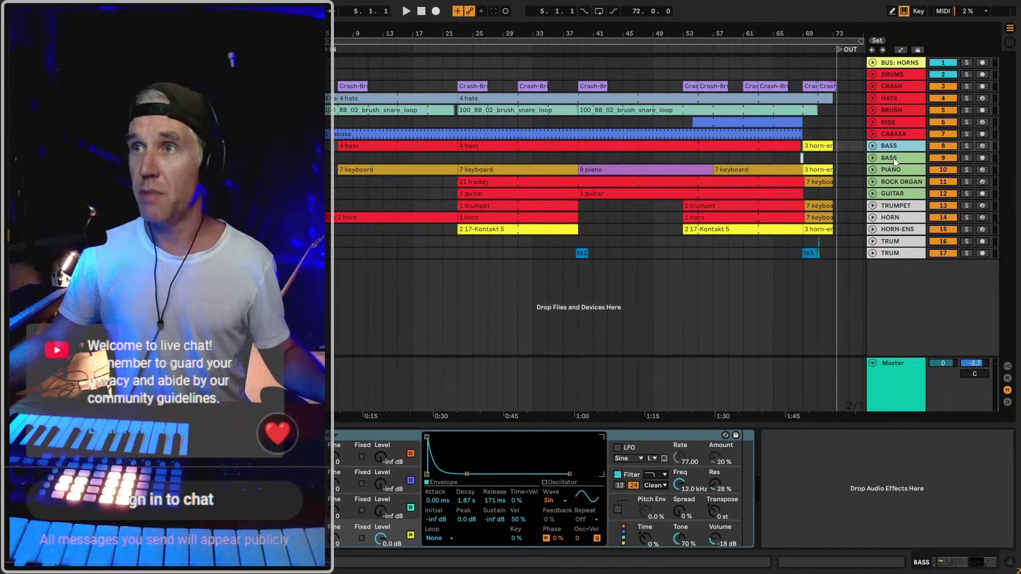
{"action": "left_click", "coordinate": [893, 158], "text": "shift"}
{"action": "right_click", "coordinate": [893, 158]}
{"action": "left_click", "coordinate": [812, 344]}
Colour the PIANO, ROCK ORGAN and GUITAR tracks magenta
{"action": "left_click", "coordinate": [888, 172]}
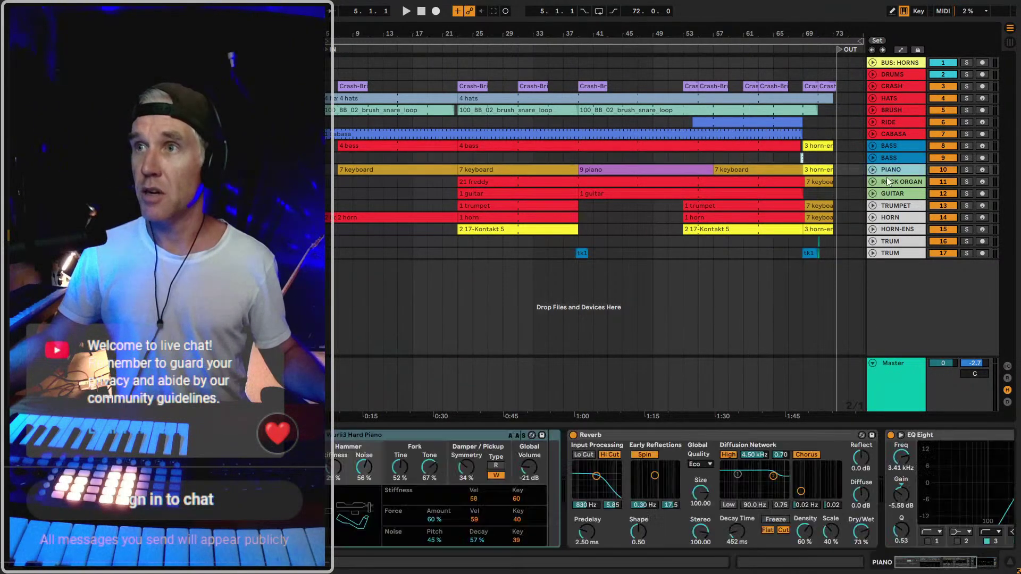
{"action": "left_click", "coordinate": [894, 195]}
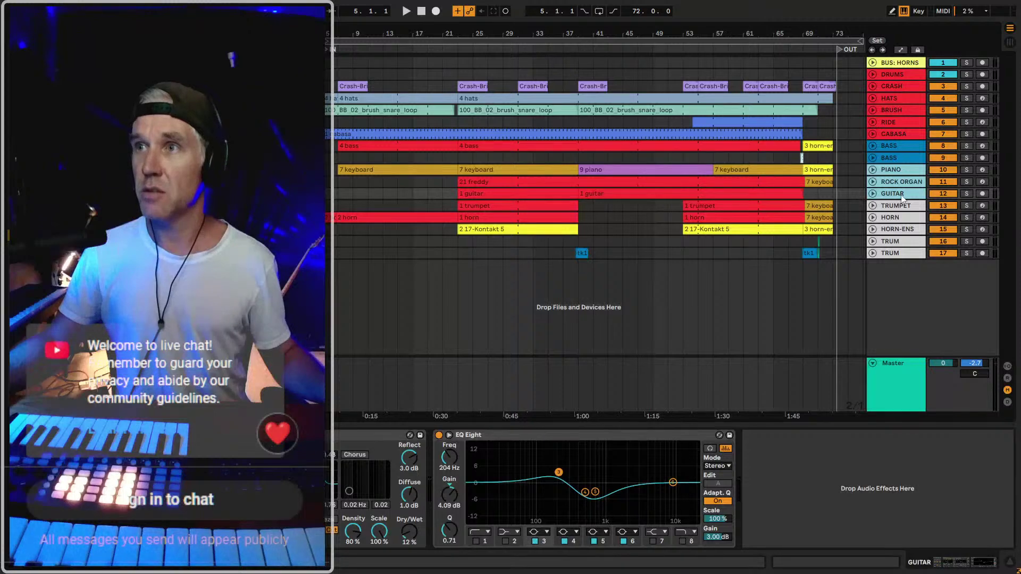
{"action": "right_click", "coordinate": [903, 198]}
{"action": "left_click", "coordinate": [879, 380]}
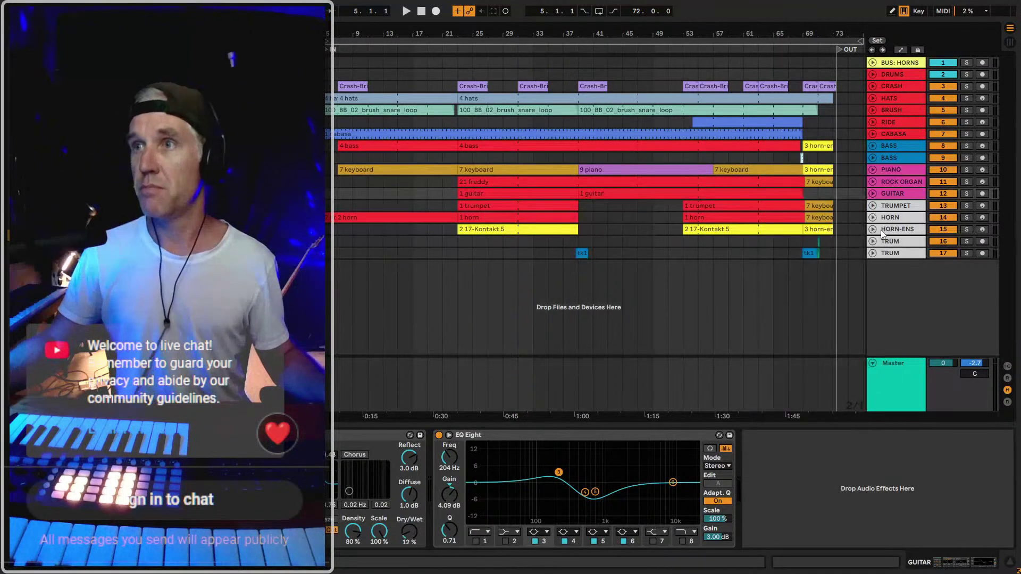
Colour the brass tracks from TRUMPET through the last TRUM track yellow
{"action": "left_click", "coordinate": [893, 207]}
{"action": "left_click", "coordinate": [893, 254], "text": "shift"}
{"action": "right_click", "coordinate": [893, 254]}
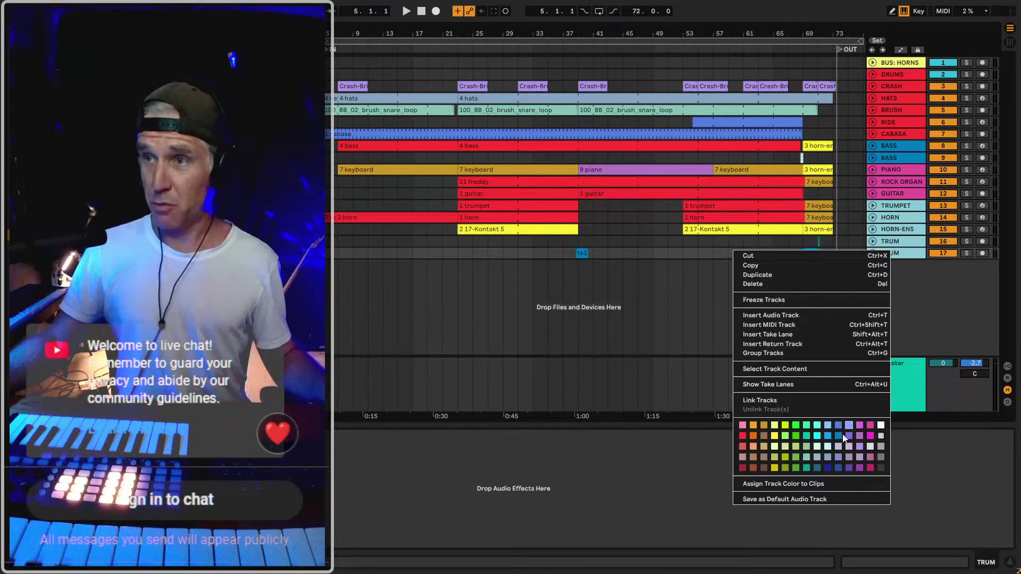
{"action": "left_click", "coordinate": [779, 455]}
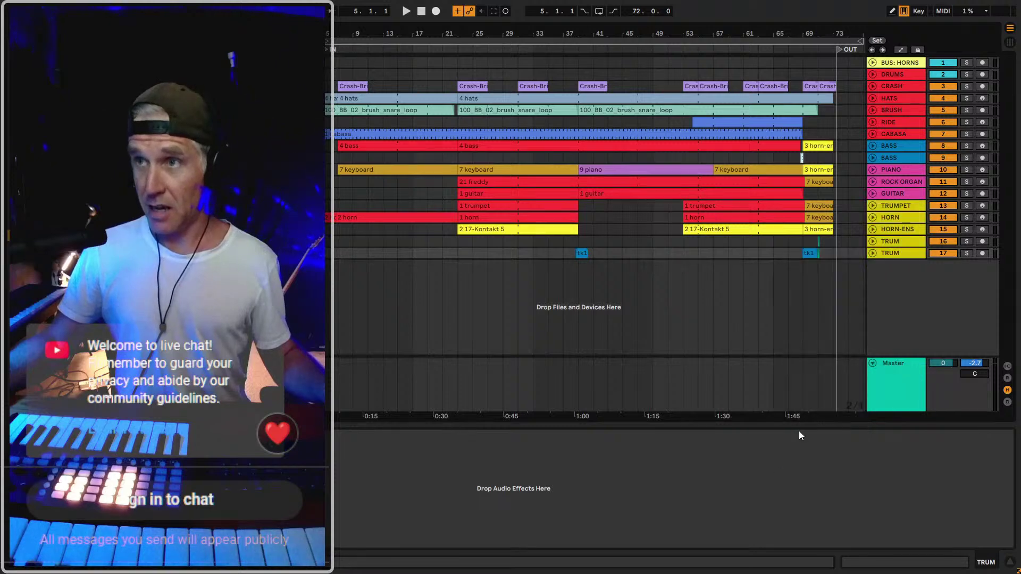
Assign the track colours to the clips on all tracks, and place the insert marker at bar 69
{"action": "key", "text": "ctrl+a"}
{"action": "right_click", "coordinate": [895, 251]}
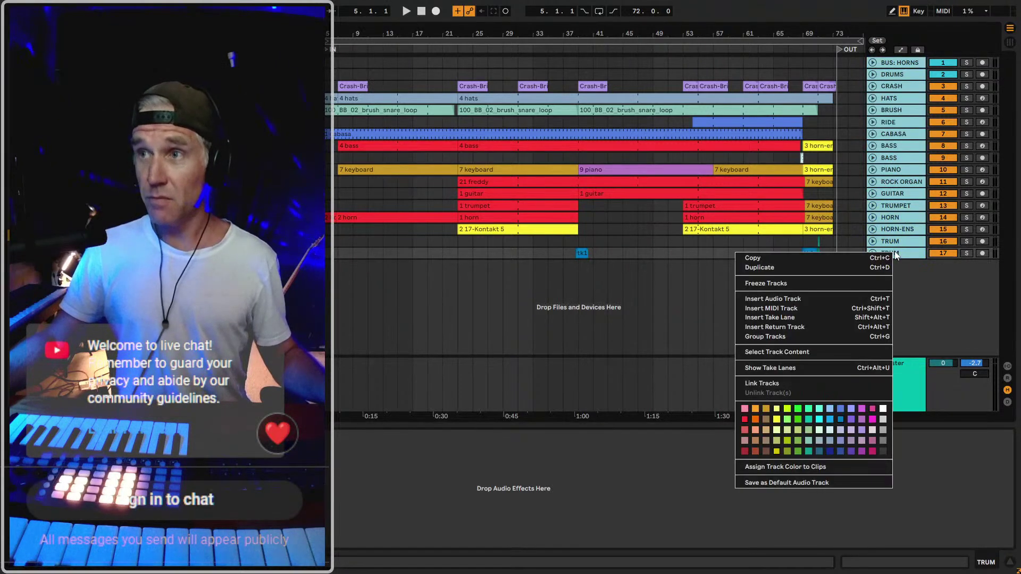
{"action": "left_click", "coordinate": [835, 470]}
{"action": "left_click", "coordinate": [803, 158]}
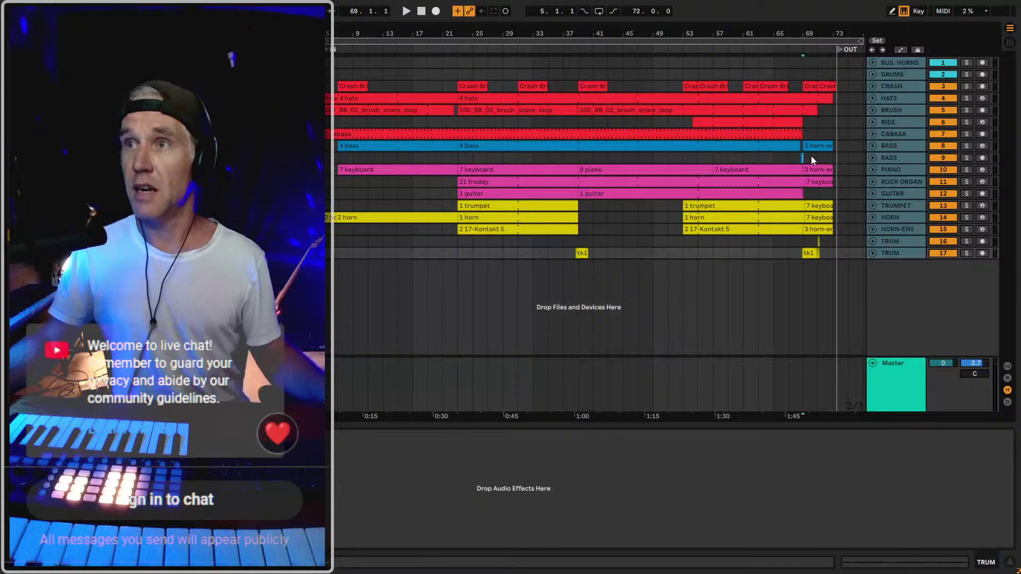
Colour the GUITAR track green and assign that track colour to its clips
{"action": "left_click", "coordinate": [899, 194]}
{"action": "right_click", "coordinate": [898, 193]}
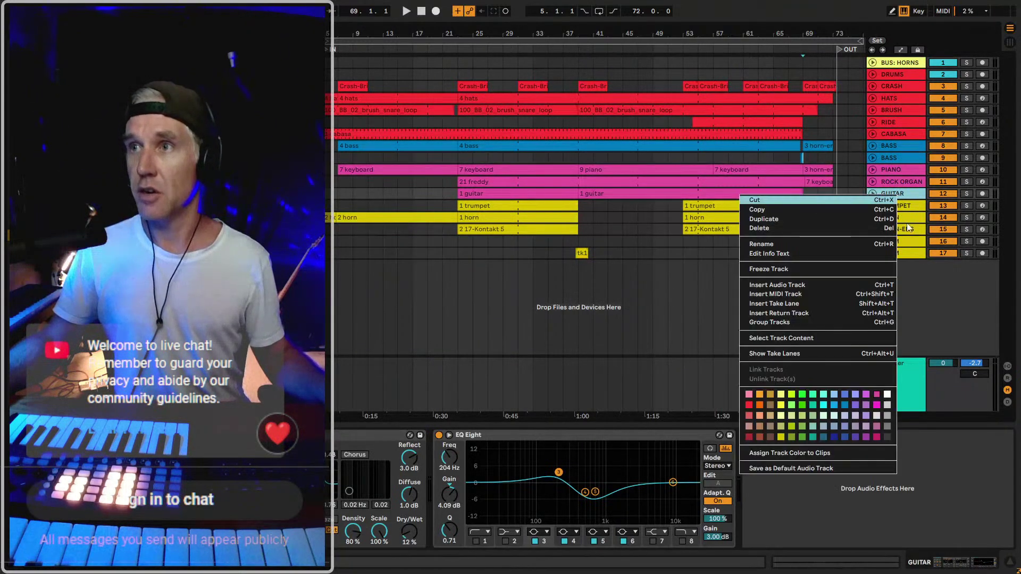
{"action": "left_click", "coordinate": [803, 437]}
{"action": "right_click", "coordinate": [895, 196]}
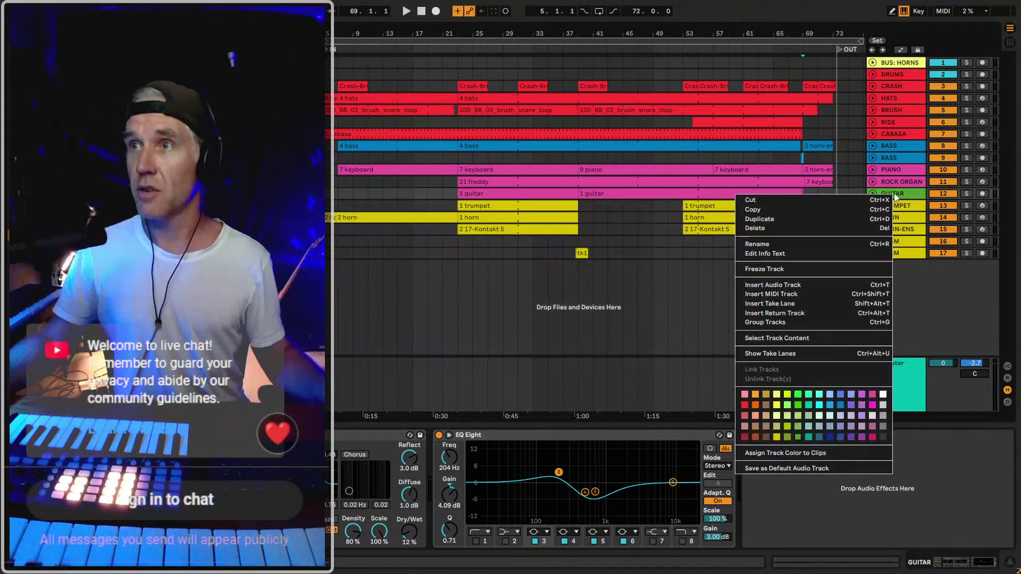
{"action": "left_click", "coordinate": [785, 453]}
{"action": "left_click", "coordinate": [902, 181]}
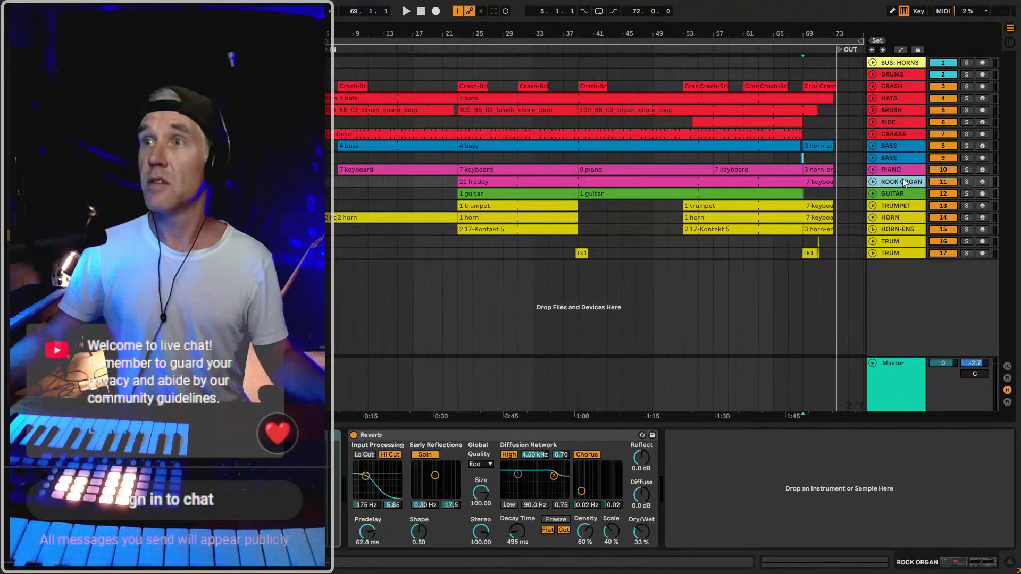
Inspect the BUS: HORNS effects and check the input/output routing of the brass tracks in Session View
{"action": "left_click", "coordinate": [912, 63]}
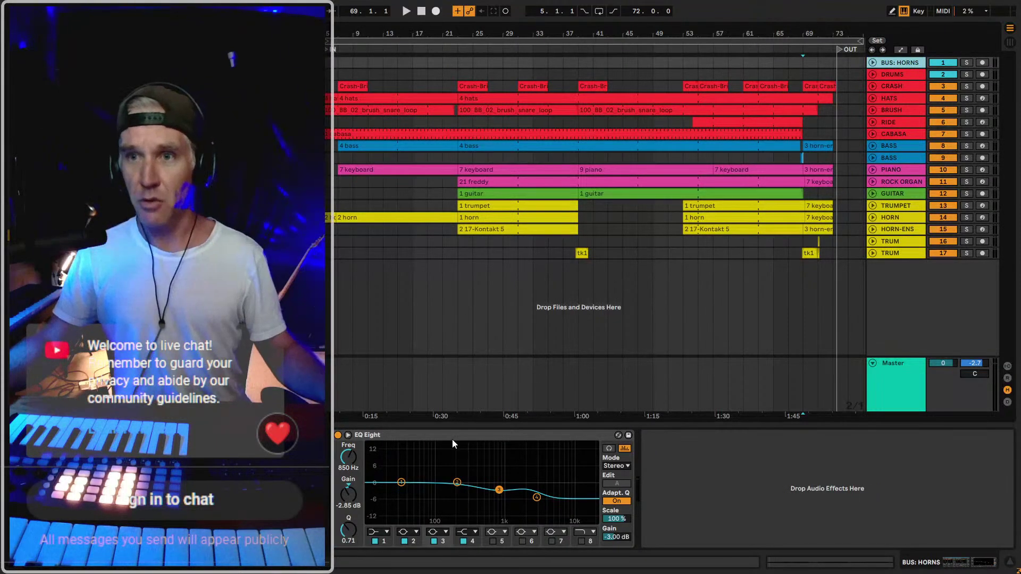
{"action": "key", "text": "Tab"}
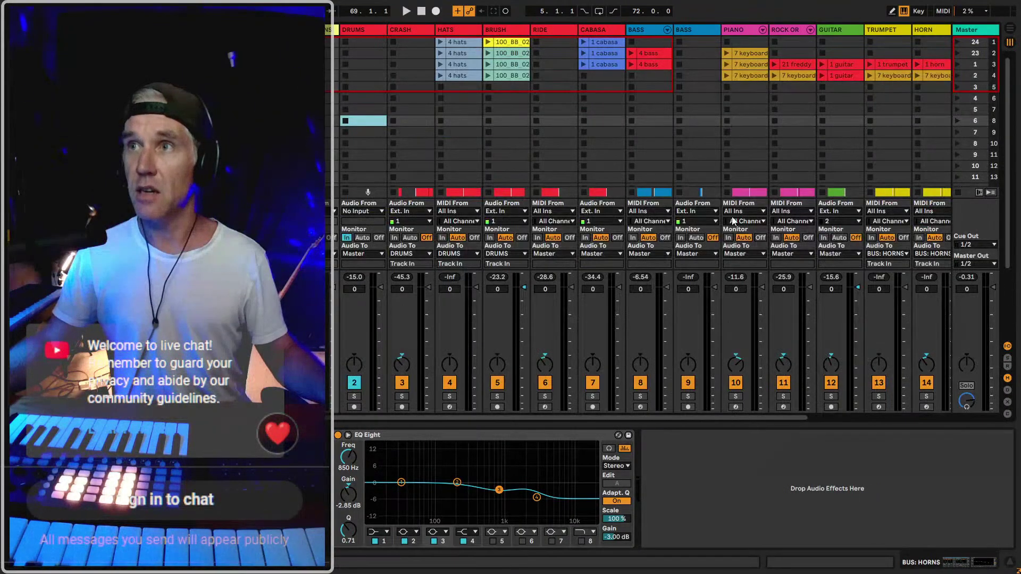
{"action": "key", "text": "ctrl+alt+i"}
{"action": "scroll", "coordinate": [776, 125], "scroll_direction": "right", "scroll_amount": 1}
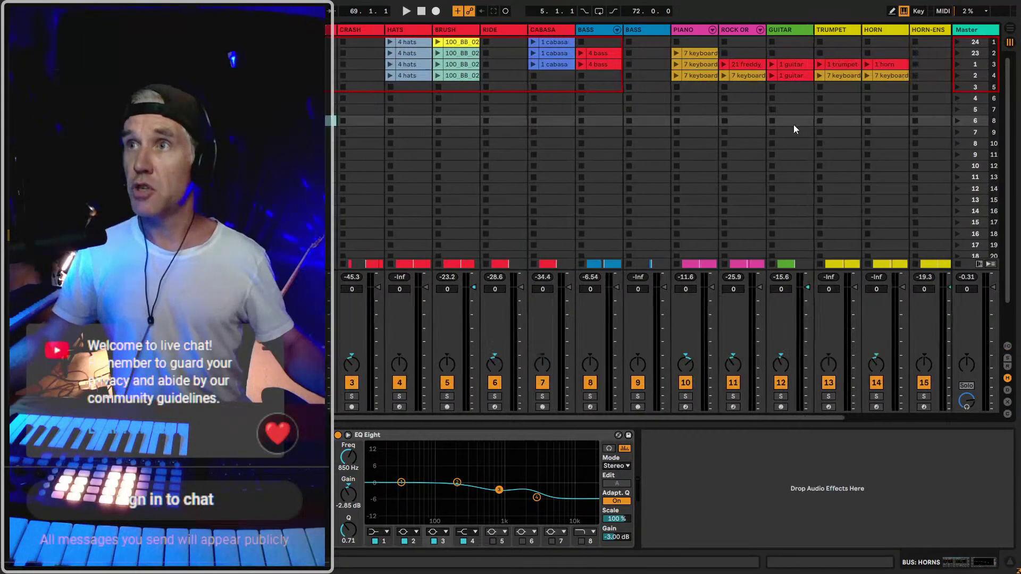
{"action": "scroll", "coordinate": [793, 124], "scroll_direction": "right", "scroll_amount": 3}
{"action": "key", "text": "ctrl+alt+i"}
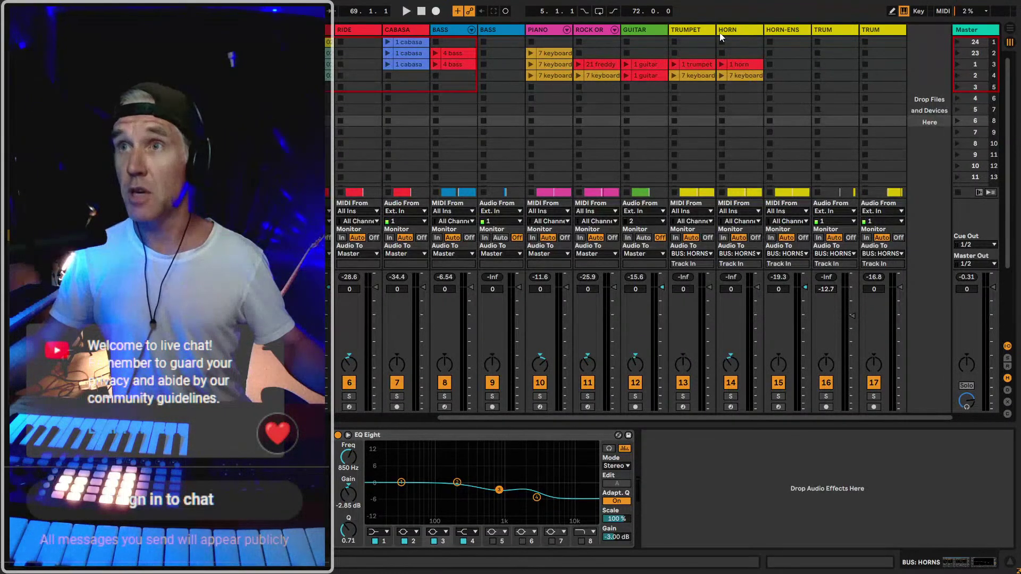
{"action": "left_click", "coordinate": [688, 31]}
{"action": "key", "text": "Tab"}
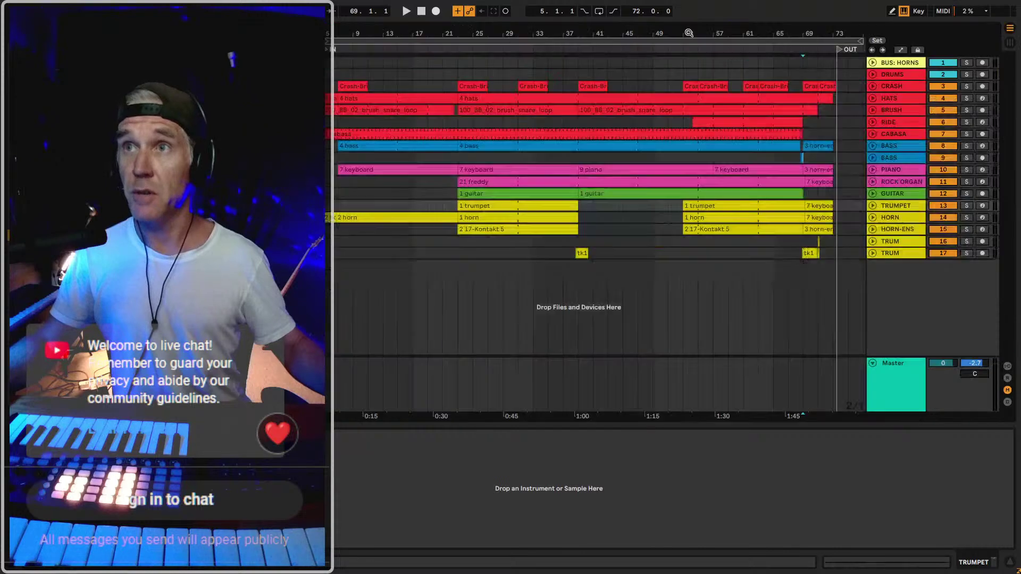
Colour the BUS: HORNS track white and check the DRUMS track's routing in Session View
{"action": "right_click", "coordinate": [914, 65]}
{"action": "left_click", "coordinate": [901, 307]}
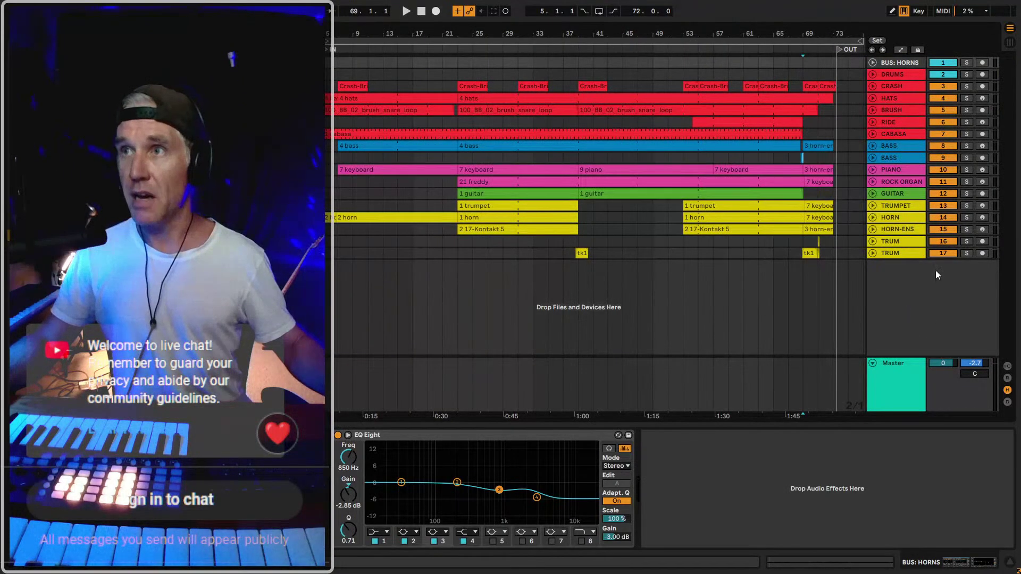
{"action": "left_click", "coordinate": [896, 77]}
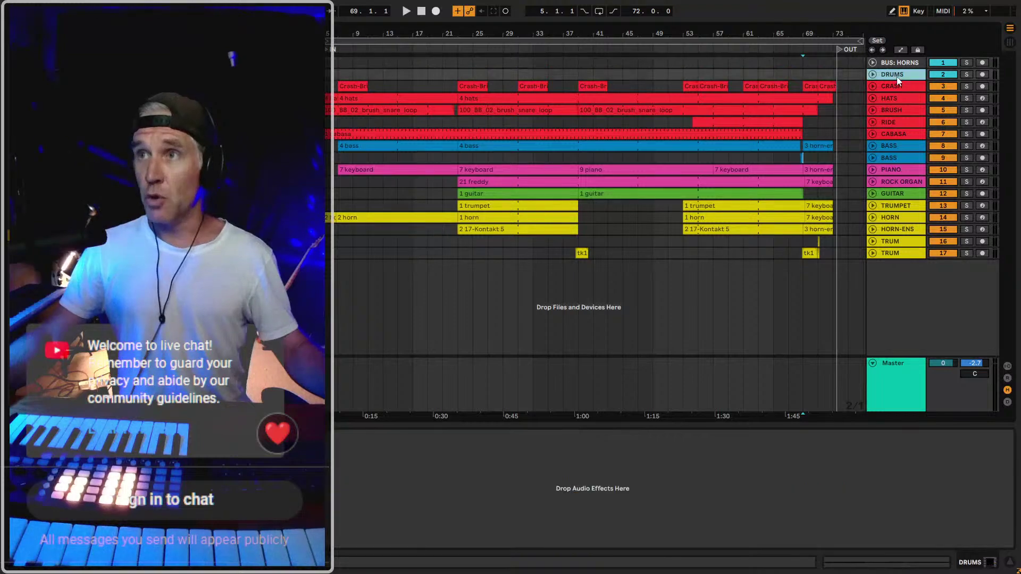
{"action": "key", "text": "Tab"}
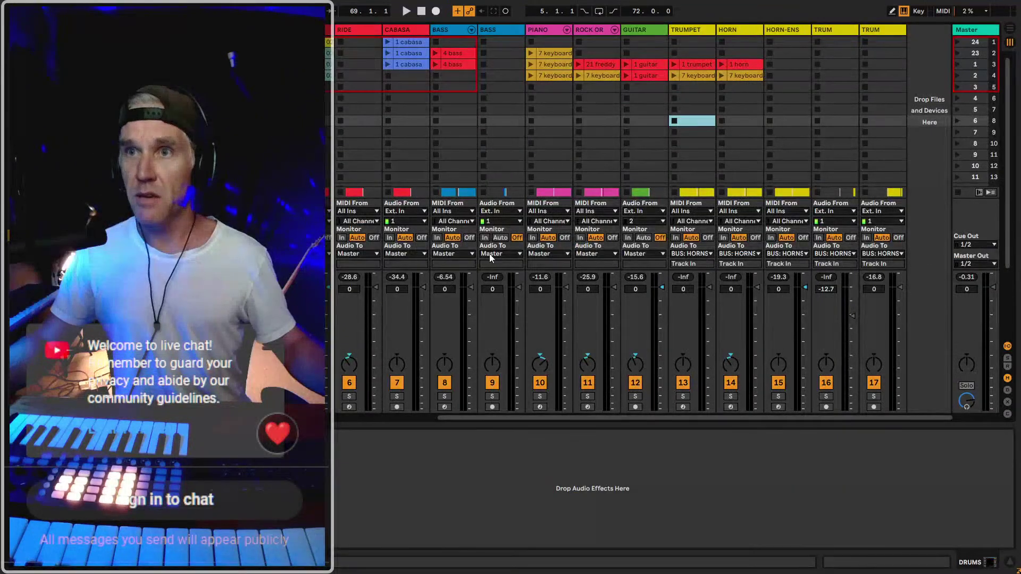
{"action": "scroll", "coordinate": [489, 253], "scroll_direction": "left", "scroll_amount": 5}
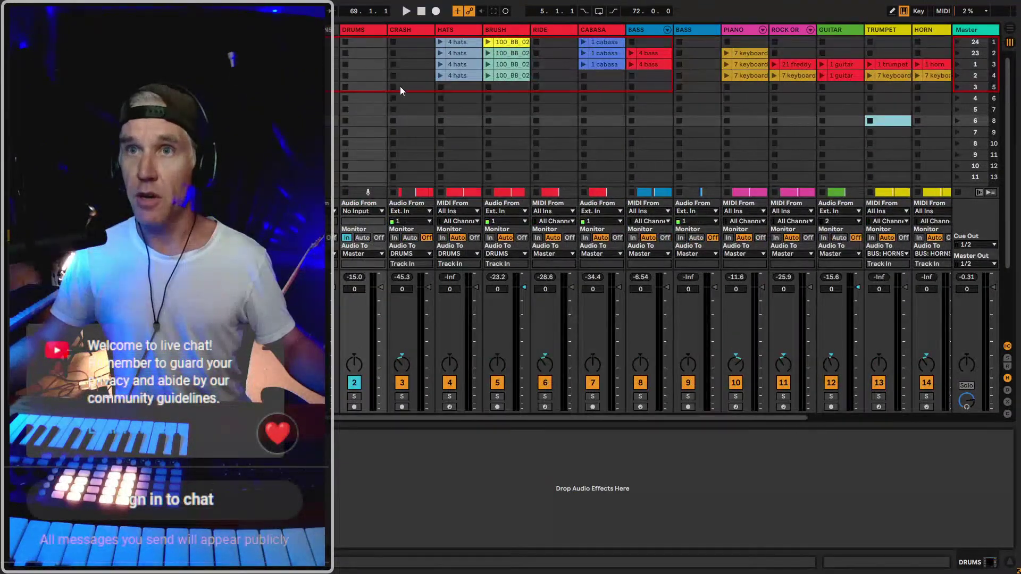
{"action": "key", "text": "Tab"}
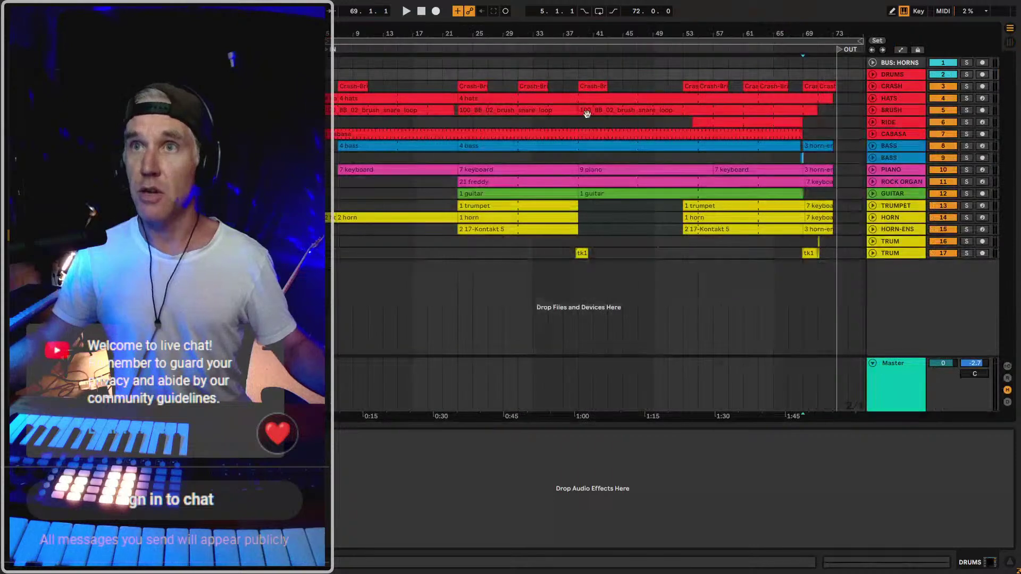
Rename the DRUMS track as BUS: DRUMS and colour it white
{"action": "left_click", "coordinate": [891, 75]}
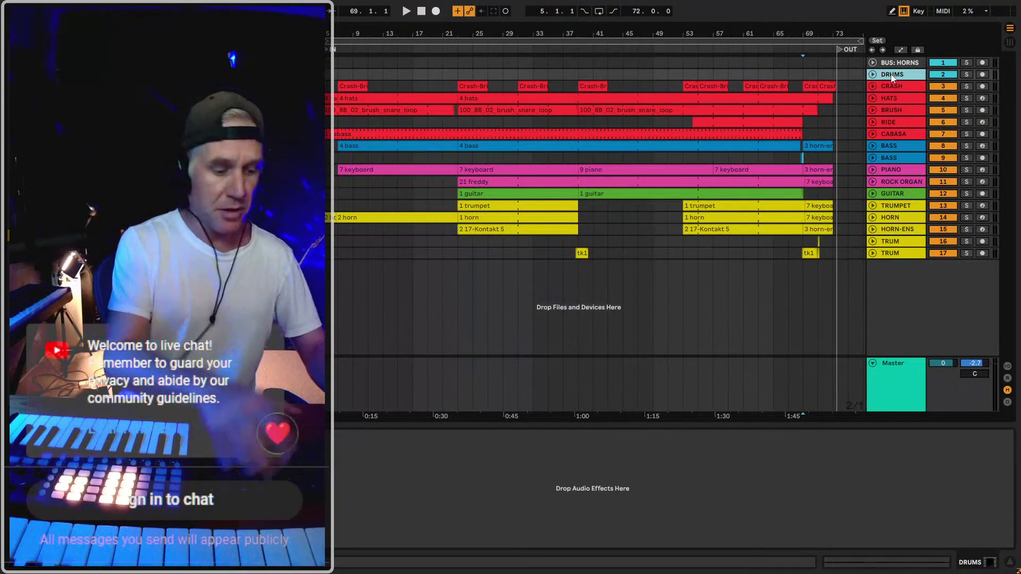
{"action": "key", "text": "ctrl+r"}
{"action": "key", "text": "Home"}
{"action": "type", "text": "B"}
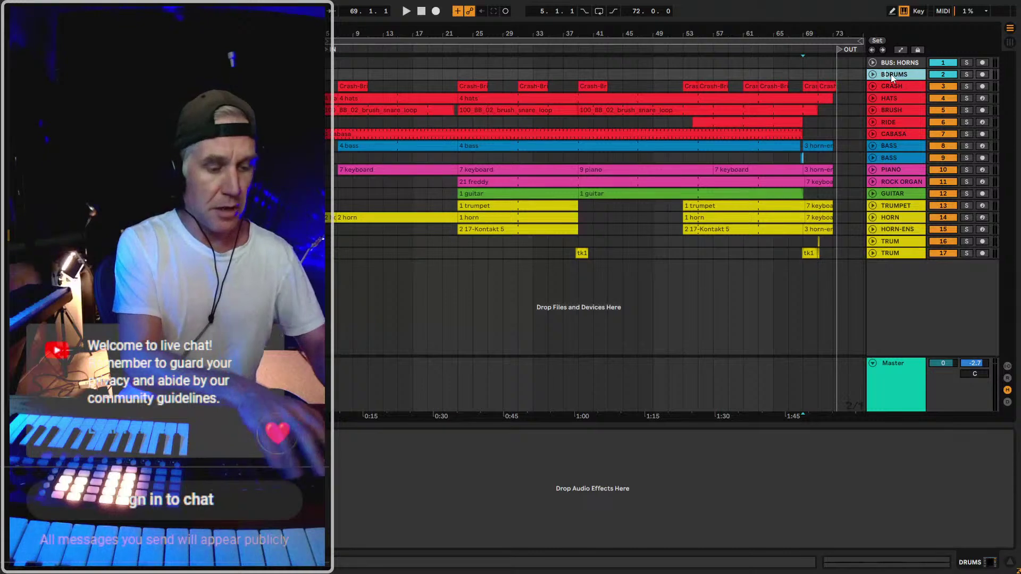
{"action": "type", "text": "US:"}
{"action": "right_click", "coordinate": [891, 75]}
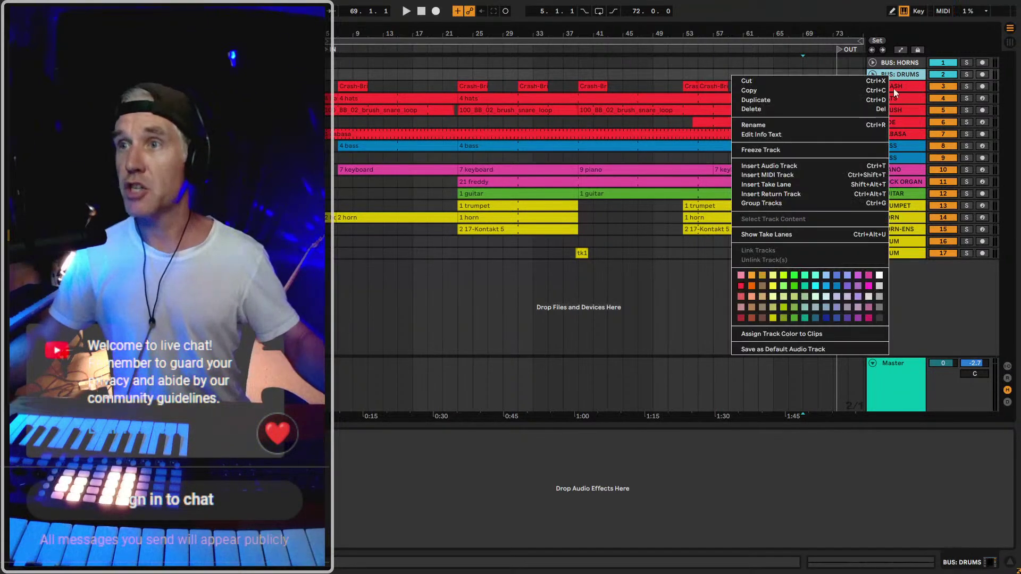
{"action": "left_click", "coordinate": [906, 317]}
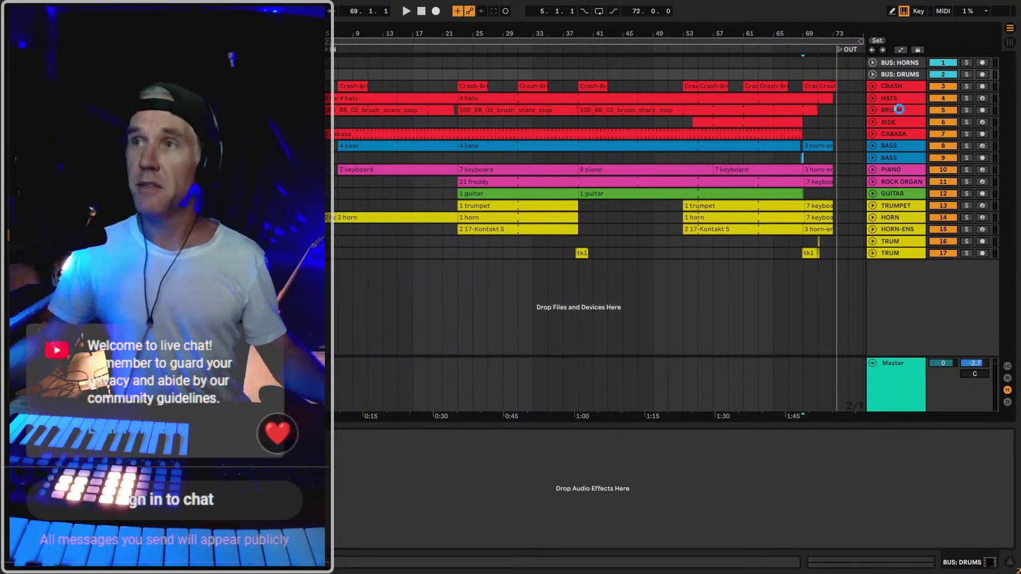
Move the BRUSH track above the CRASH track, directly below BUS: DRUMS
{"action": "left_click", "coordinate": [896, 109]}
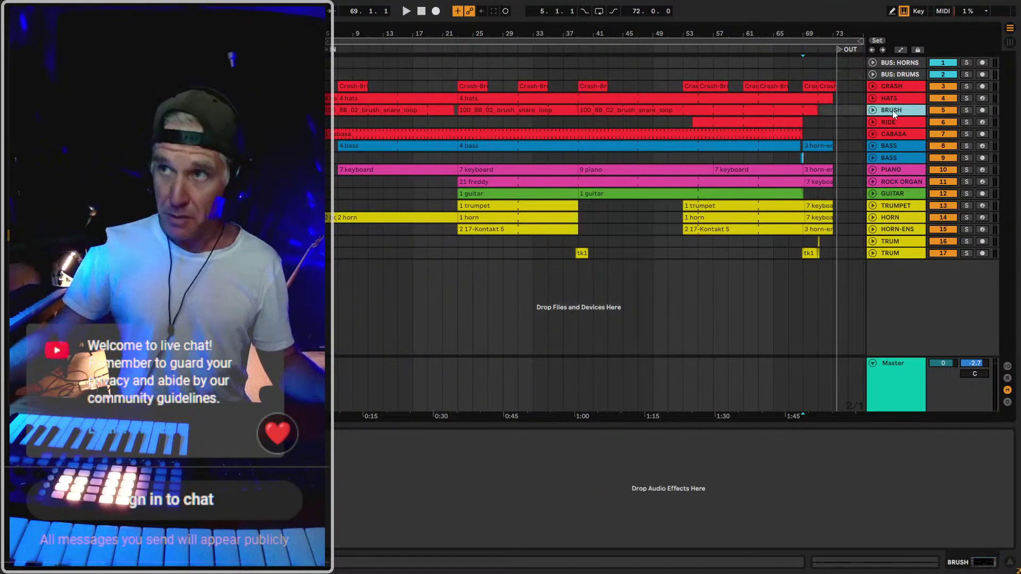
{"action": "left_click", "coordinate": [893, 111]}
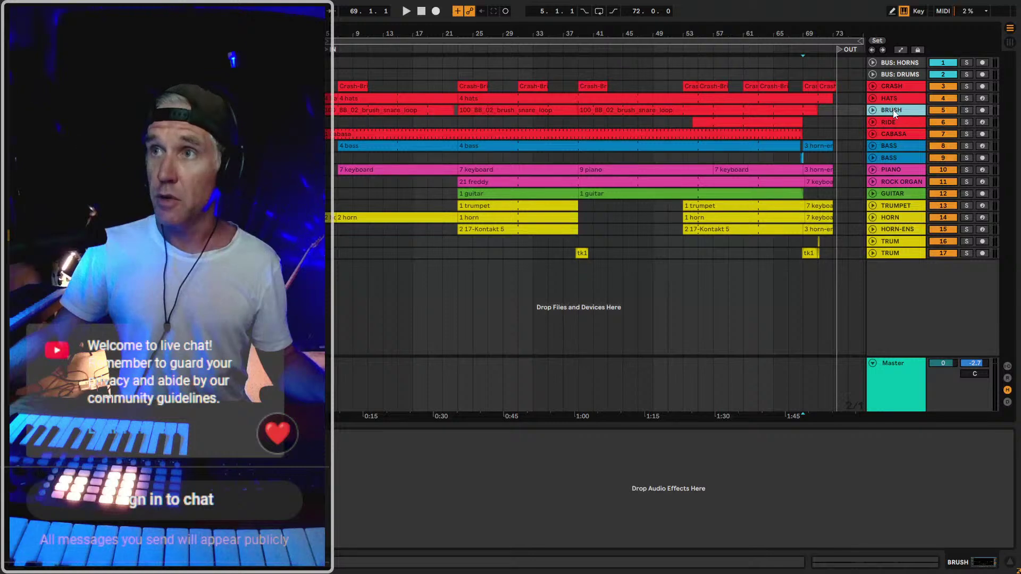
{"action": "left_click_drag", "start_coordinate": [894, 112], "coordinate": [892, 85]}
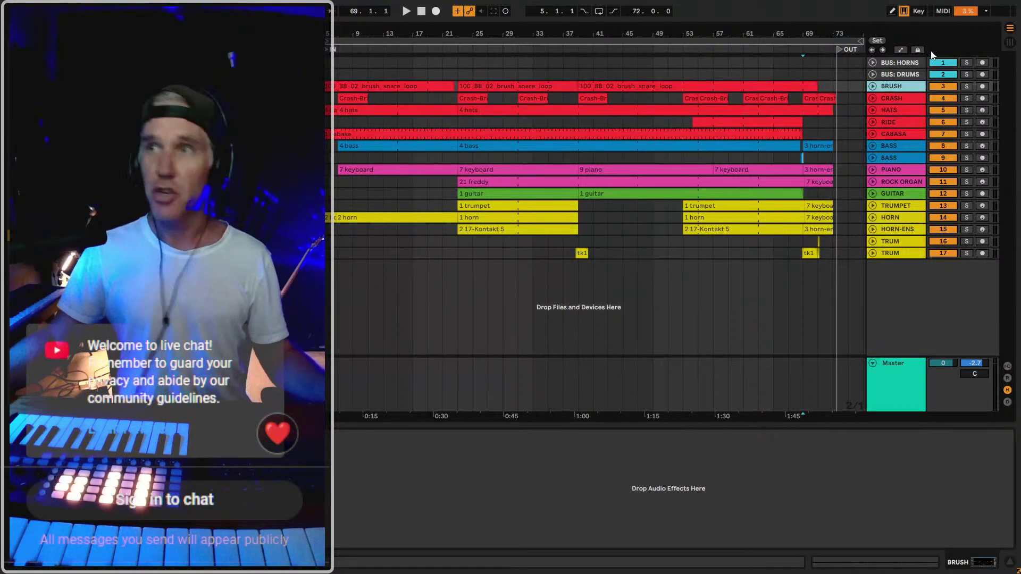
Rename the BRUSH track as LOOP
{"action": "key", "text": "ctrl+r"}
{"action": "type", "text": "L"}
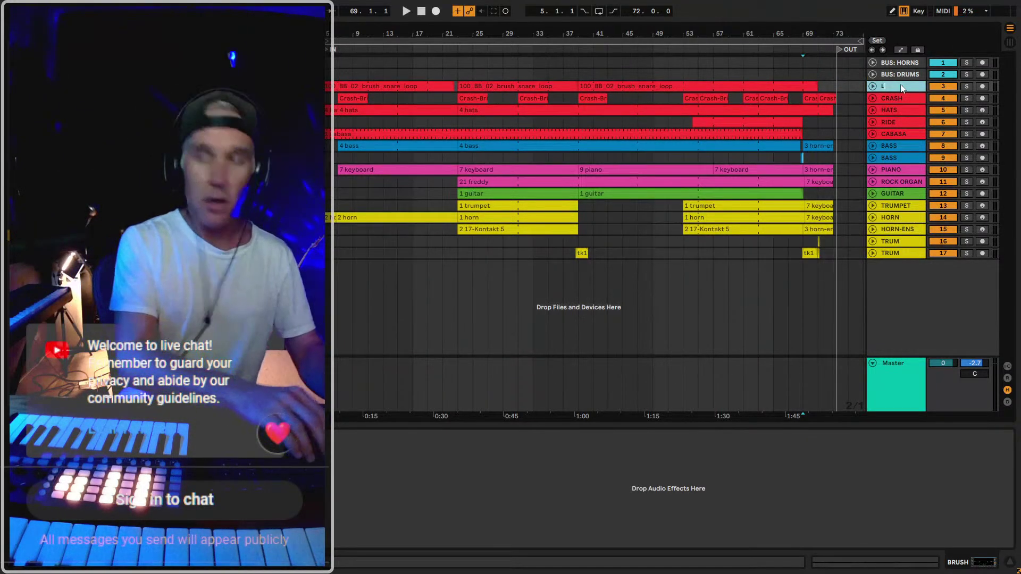
{"action": "type", "text": "OOP"}
{"action": "key", "text": "Return"}
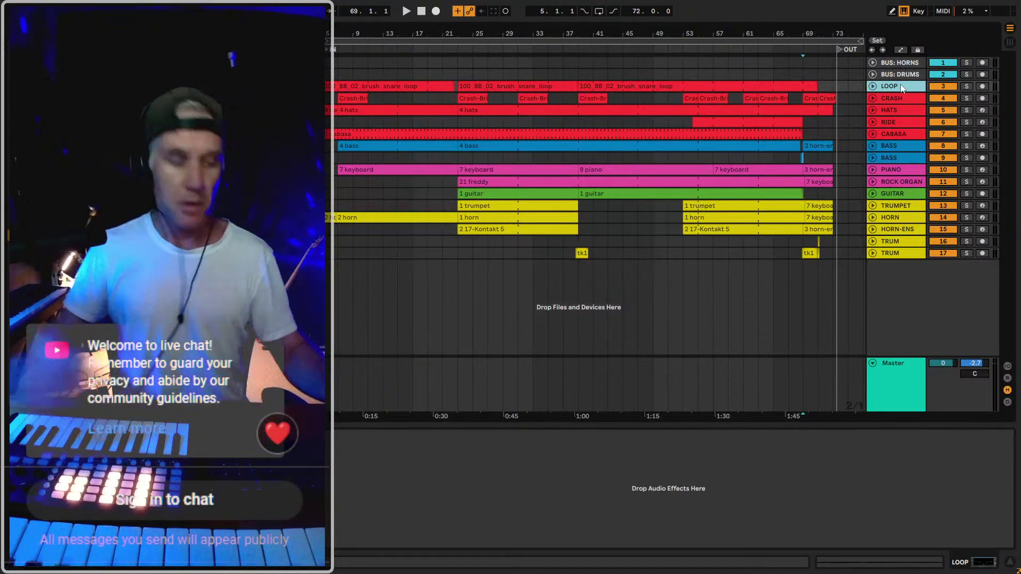
Rename the brush snare loop track as BRUSH LOOP
{"action": "key", "text": "ctrl+r"}
{"action": "type", "text": "BRUSH LO"}
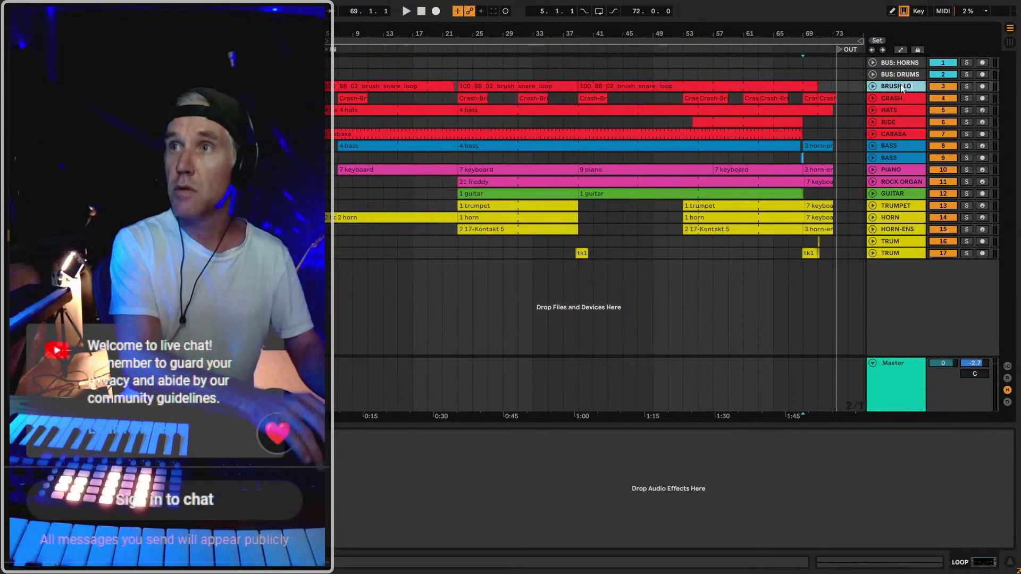
{"action": "type", "text": "OP"}
{"action": "key", "text": "Return"}
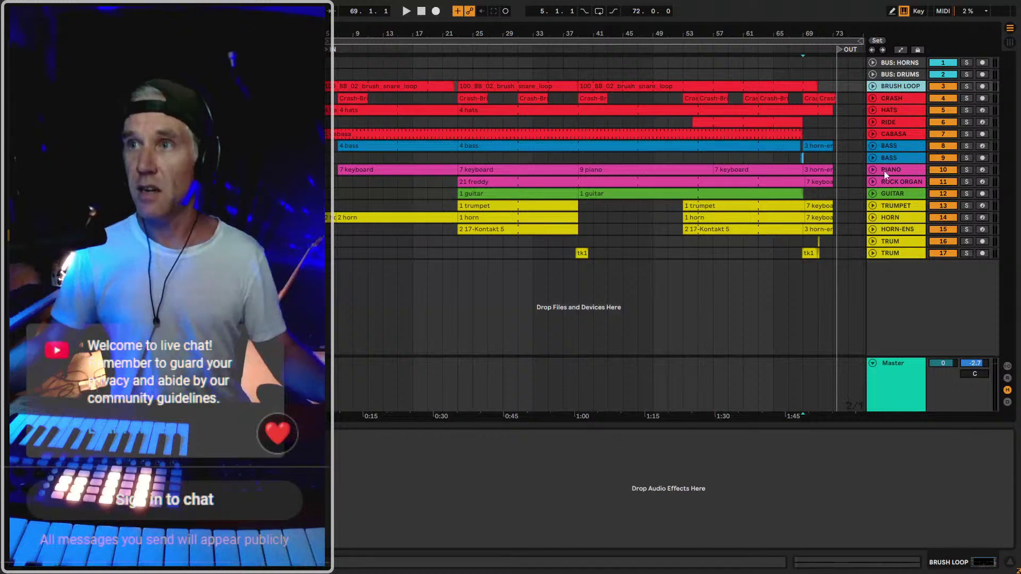
Place the insert marker at bar 5 and unfold the first BASS track to show its notes
{"action": "left_click", "coordinate": [326, 229]}
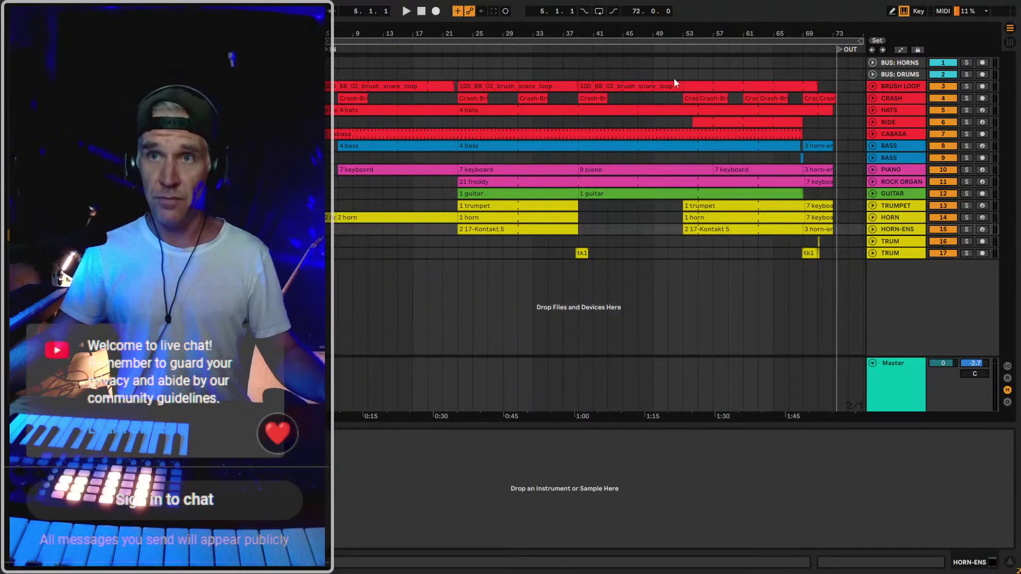
{"action": "left_click", "coordinate": [874, 143]}
{"action": "left_click", "coordinate": [873, 145]}
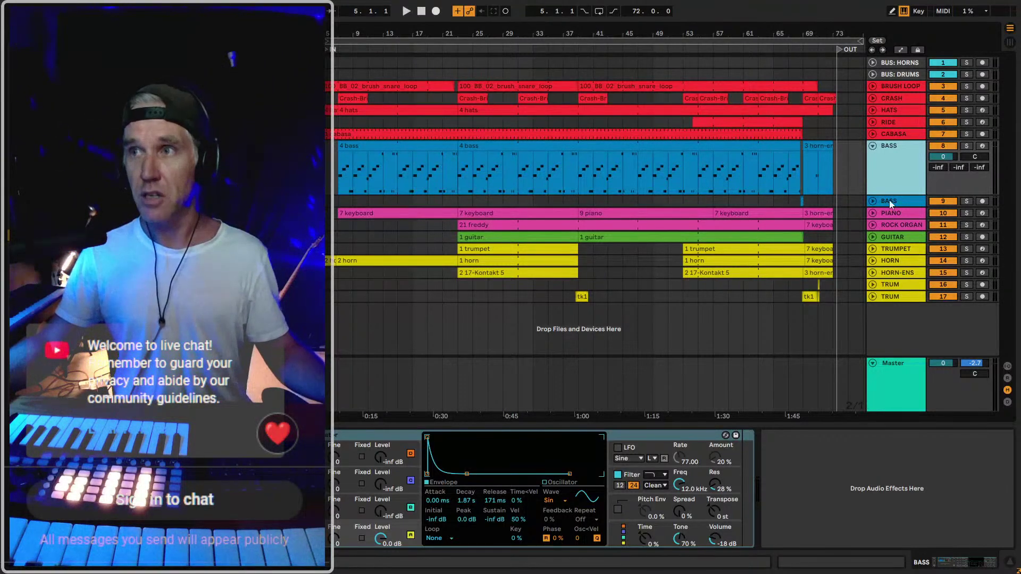
Examine the Upright Bass and Operator chains in the BASS track's Instrument Rack
{"action": "left_click", "coordinate": [318, 435]}
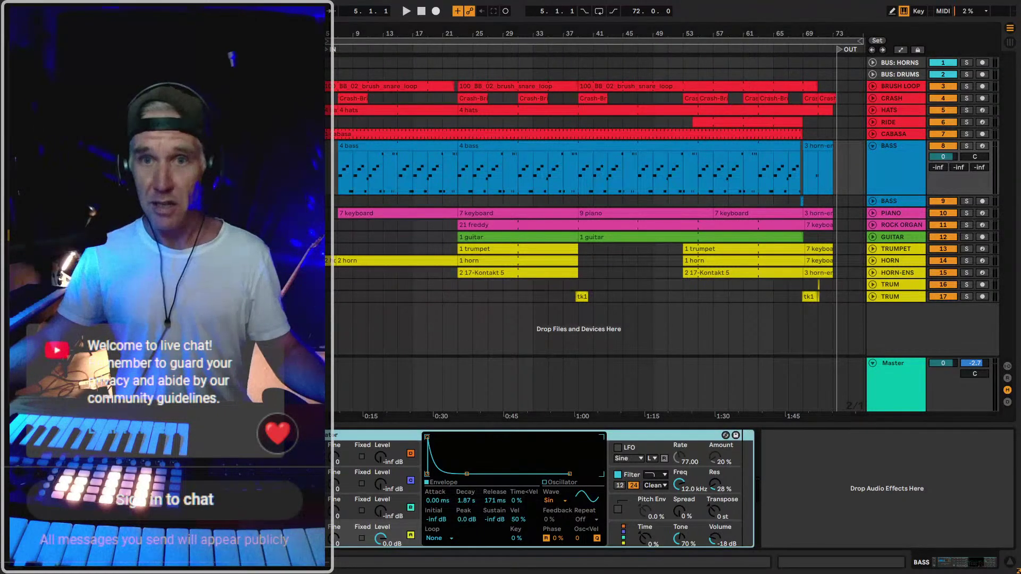
{"action": "key", "text": "Delete"}
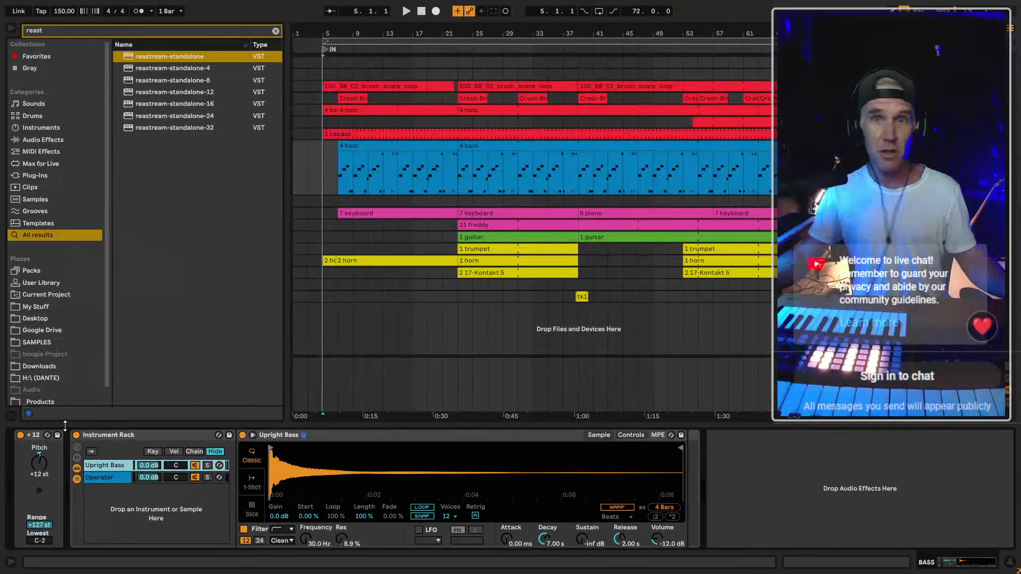
{"action": "left_click", "coordinate": [285, 434]}
{"action": "left_click", "coordinate": [286, 435]}
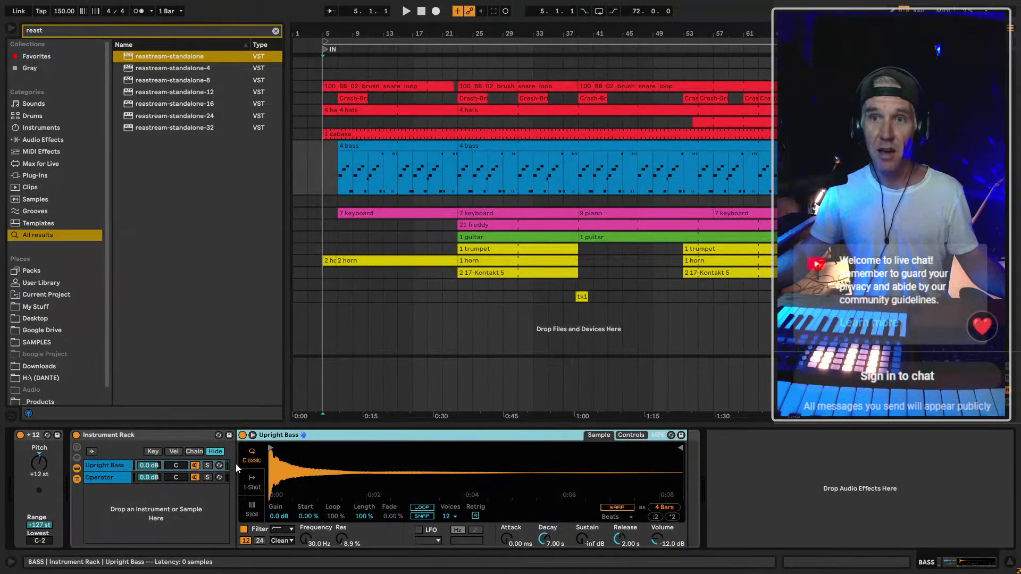
{"action": "left_click", "coordinate": [101, 477]}
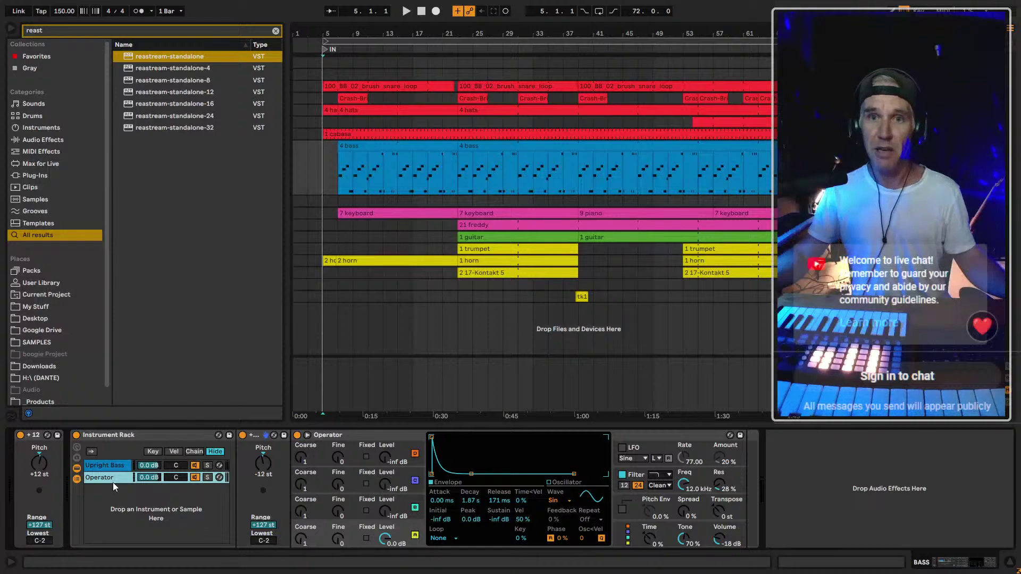
Play the arrangement from bar 5 to listen to the layered bass, and stop playback
{"action": "left_click", "coordinate": [893, 273]}
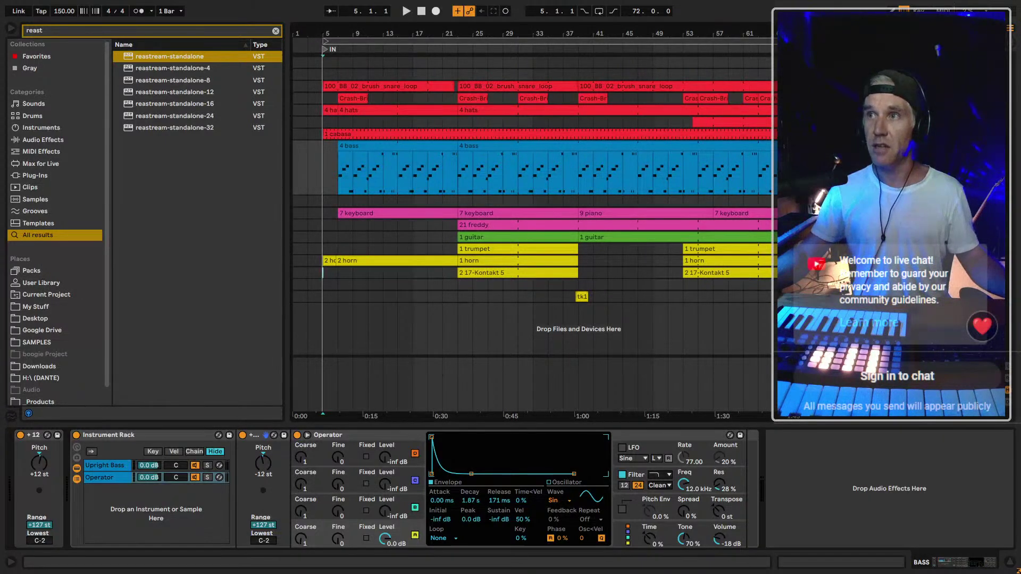
{"action": "key", "text": "space"}
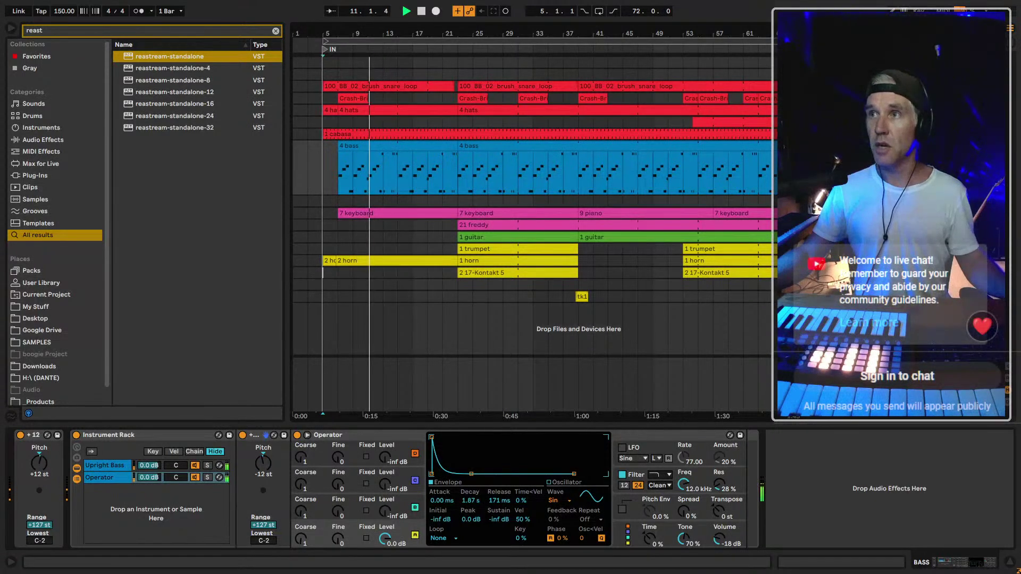
{"action": "key", "text": "minus"}
{"action": "key", "text": "space"}
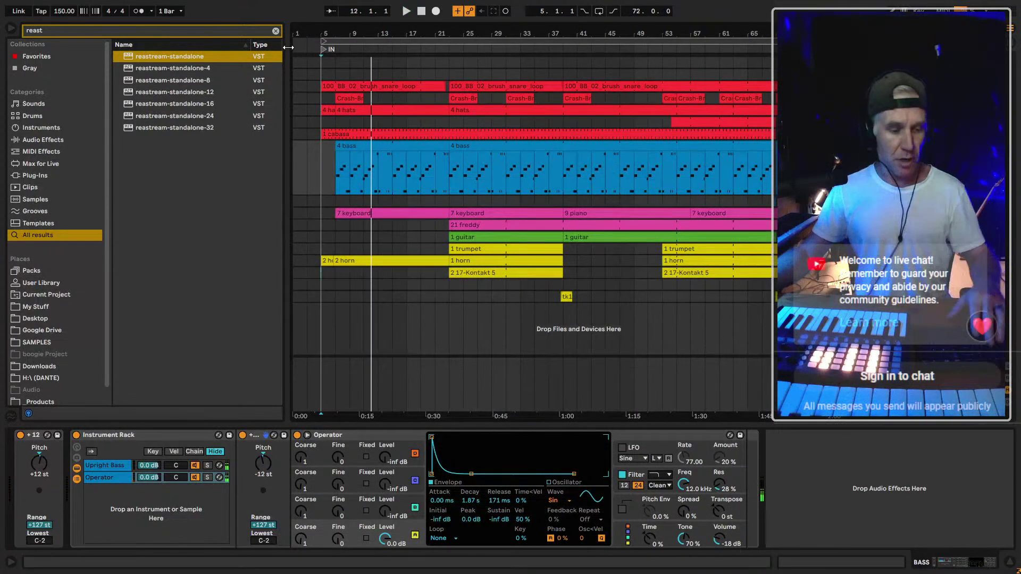
Save the Live Set and collect its media files from elsewhere and from other Projects into the project
{"action": "key", "text": "F11"}
{"action": "key", "text": "ctrl+s"}
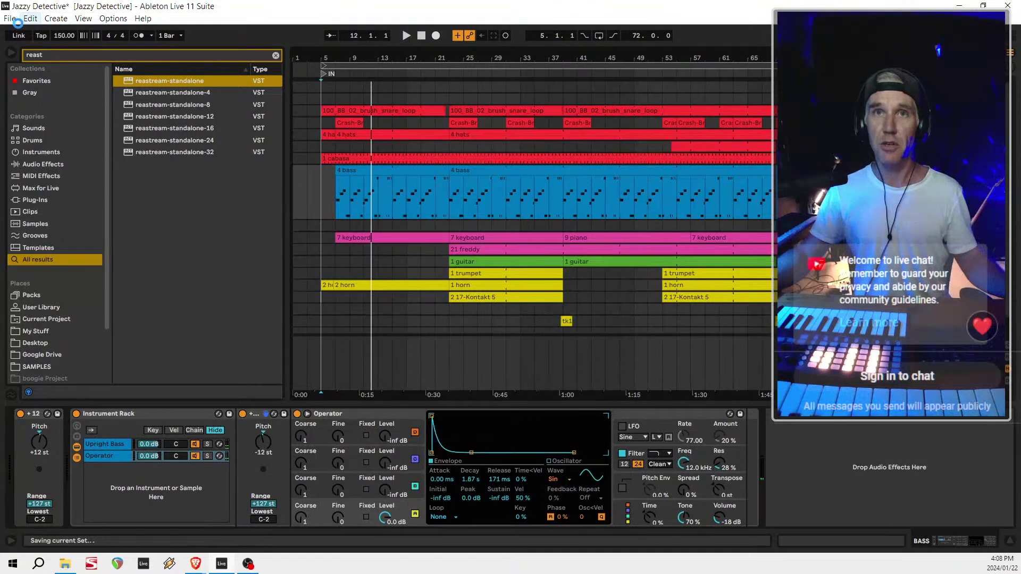
{"action": "left_click", "coordinate": [10, 18]}
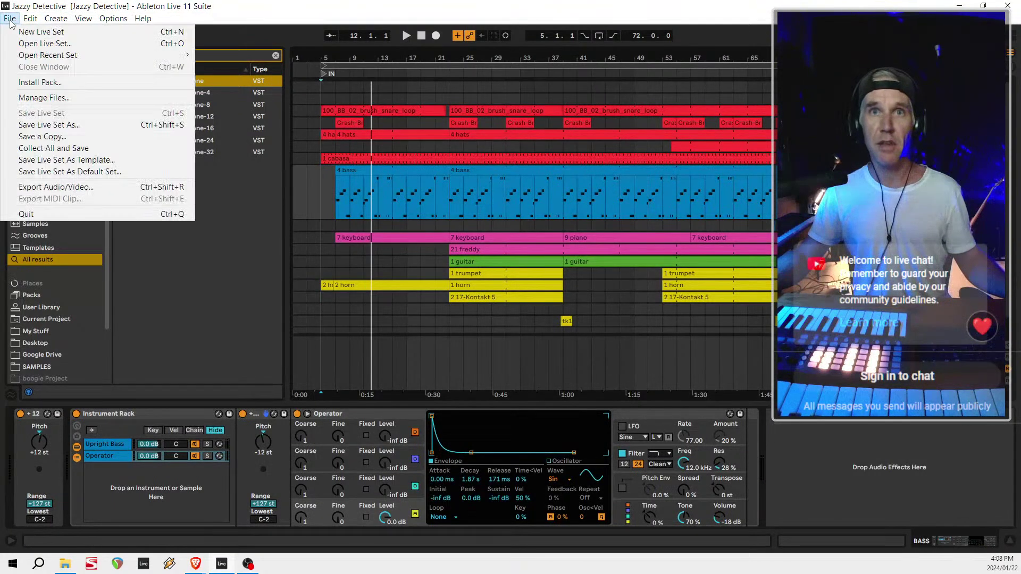
{"action": "left_click", "coordinate": [68, 148]}
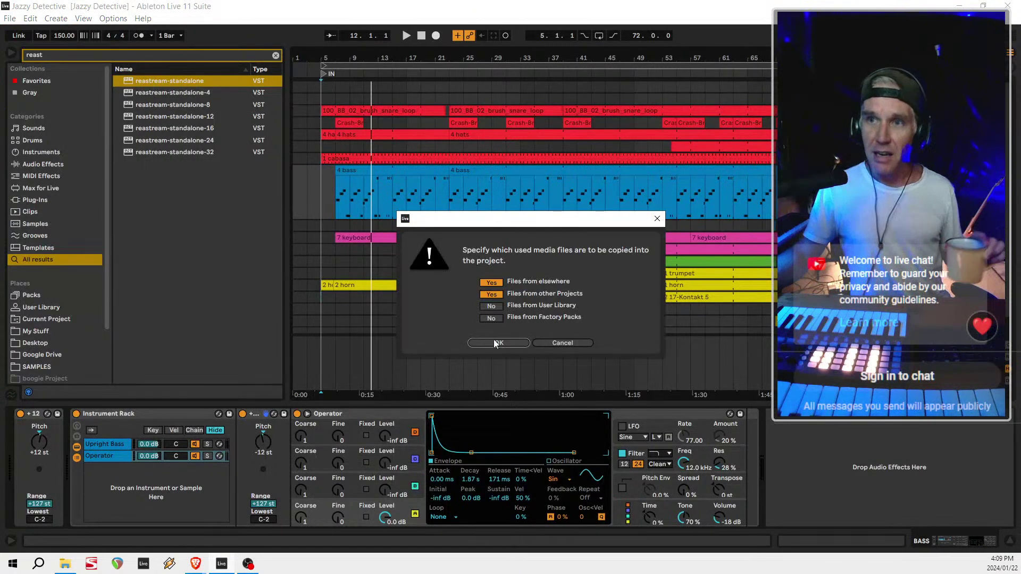
{"action": "left_click", "coordinate": [494, 344]}
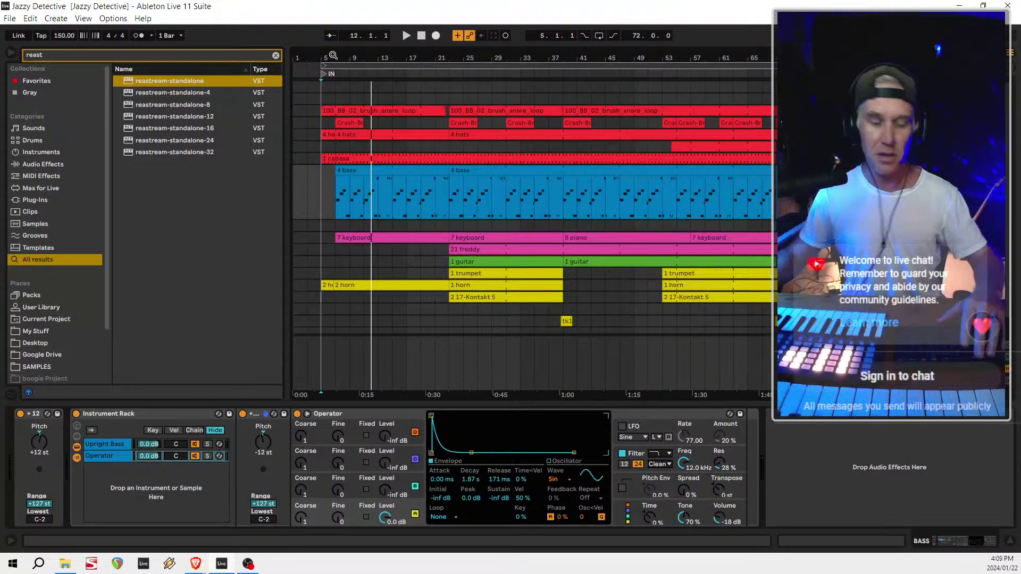
{"action": "left_click_drag", "start_coordinate": [324, 53], "coordinate": [324, 55]}
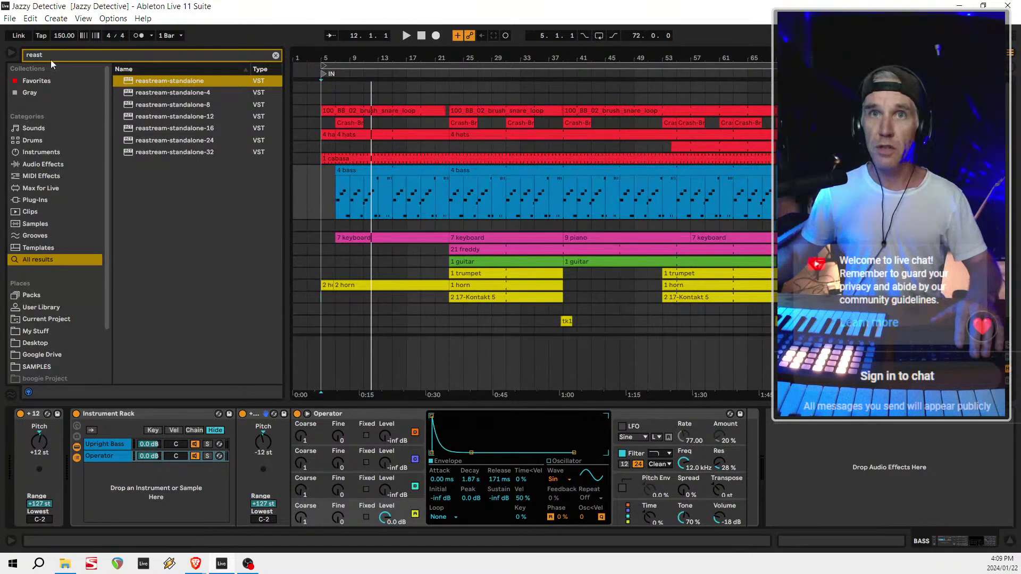
Examine the project's unused "other files" in the File Manager, select them all in the browser, and close the File Manager
{"action": "left_click", "coordinate": [10, 18]}
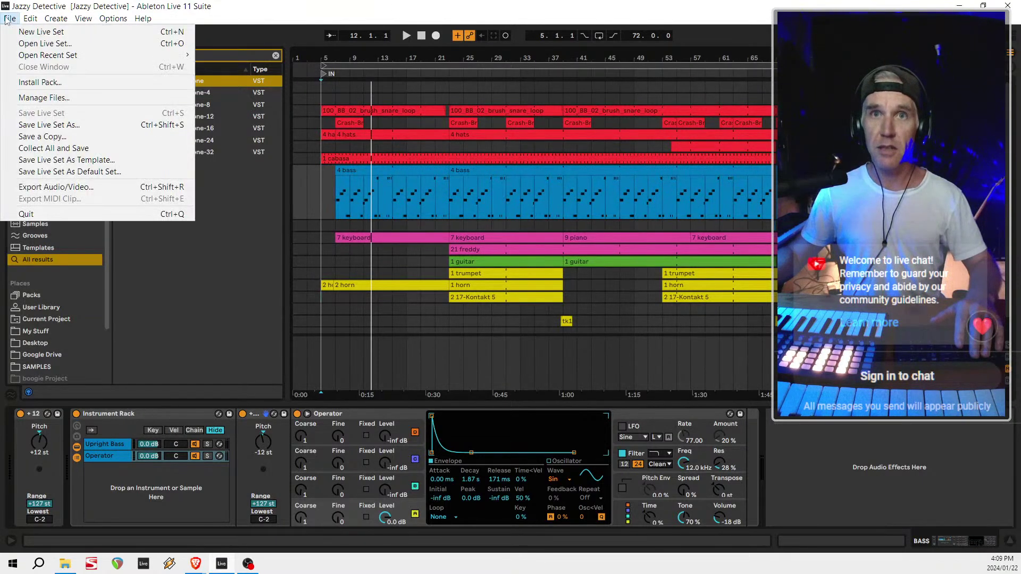
{"action": "left_click", "coordinate": [67, 99]}
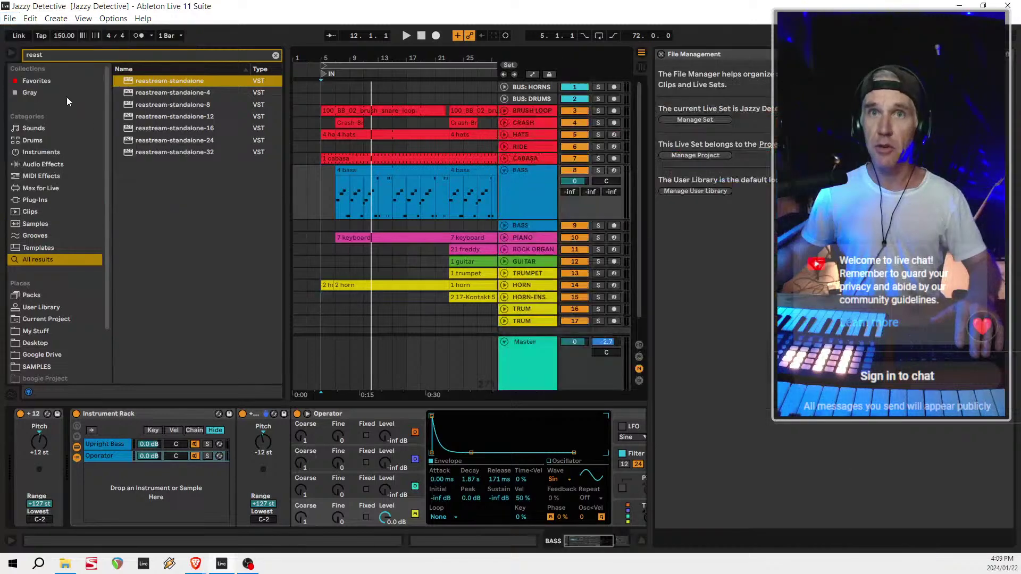
{"action": "left_click", "coordinate": [716, 159]}
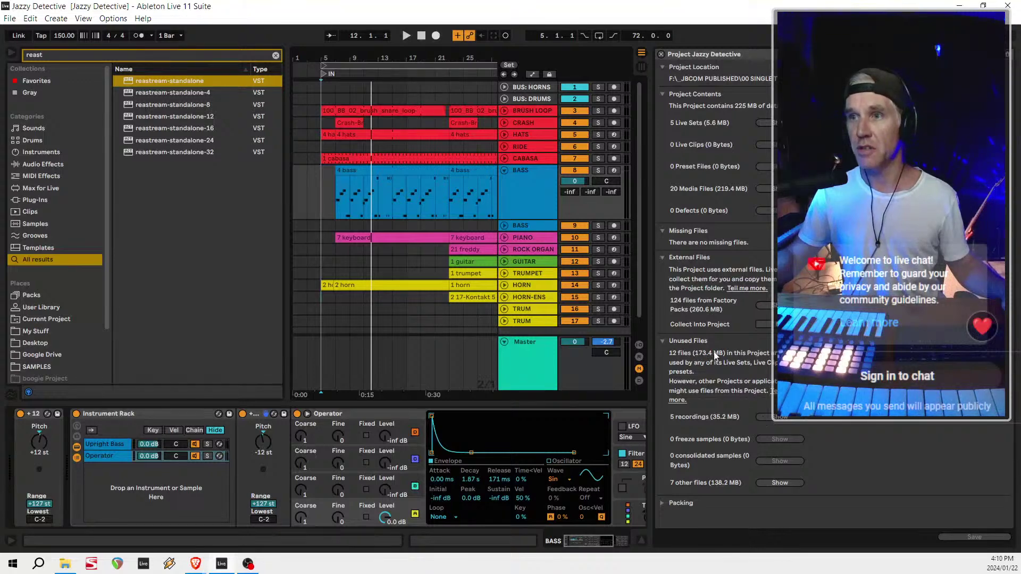
{"action": "left_click", "coordinate": [782, 483]}
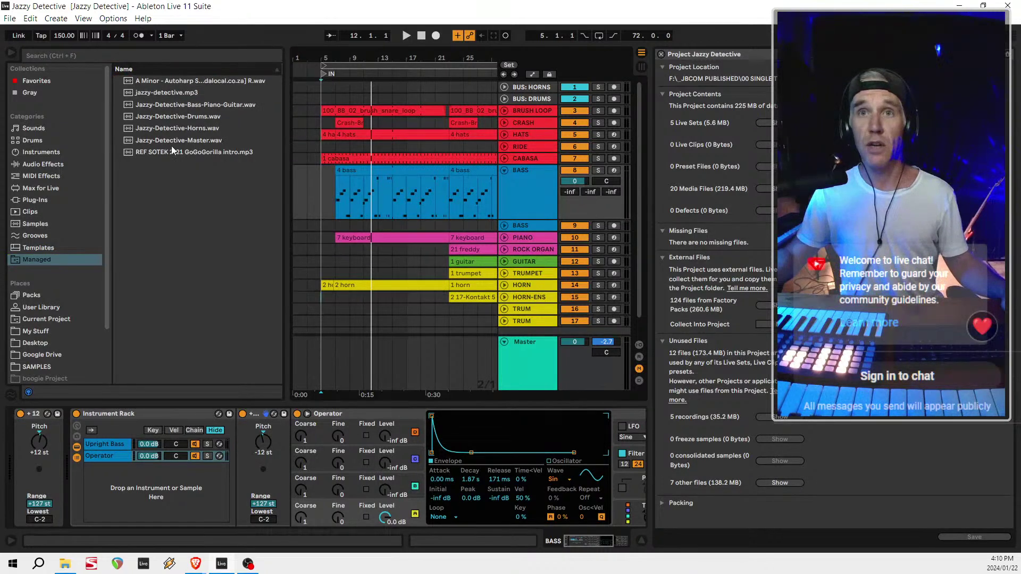
{"action": "key", "text": "ctrl+a"}
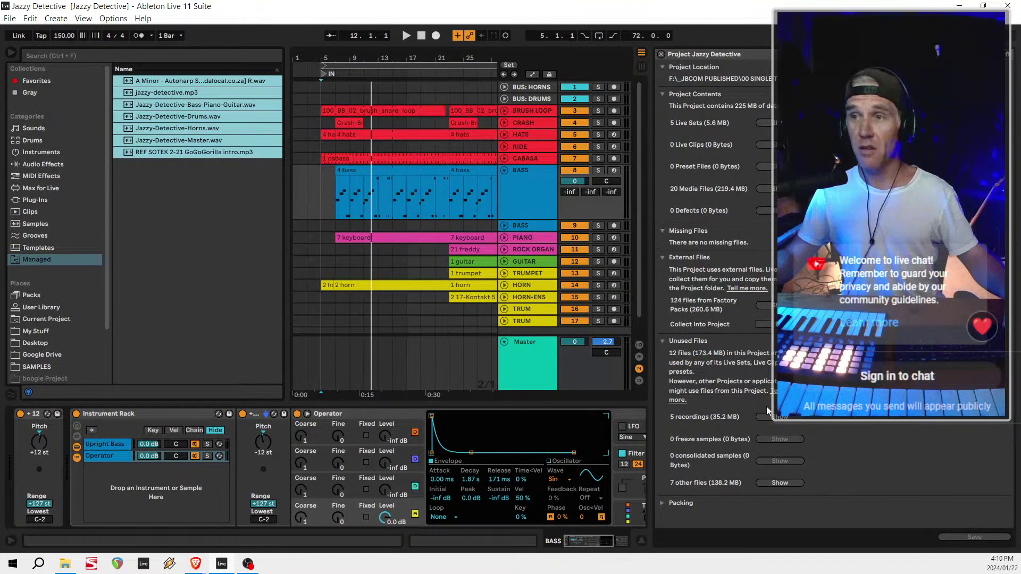
{"action": "left_click", "coordinate": [661, 54]}
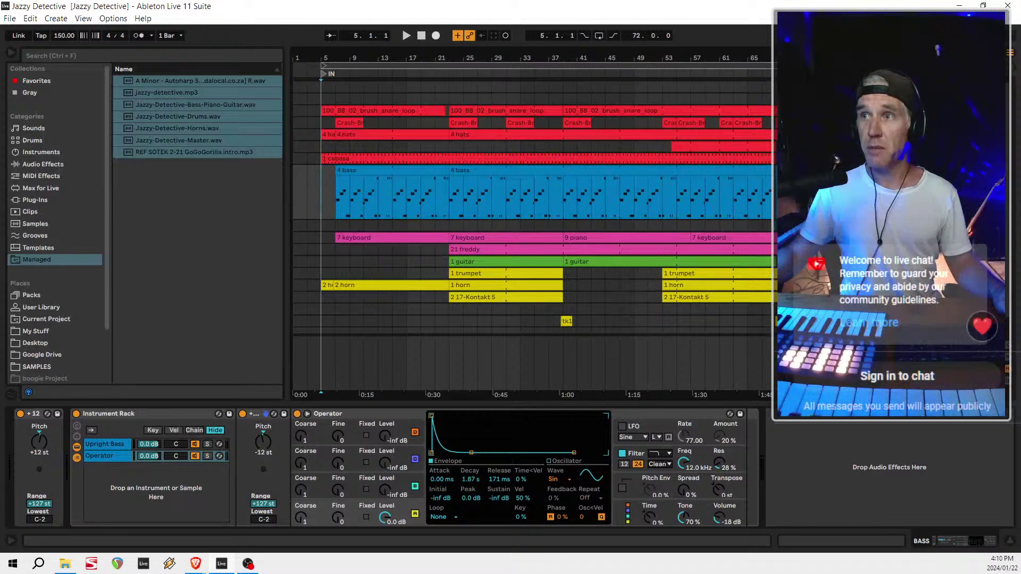
Fold the first BASS track and save the Live Set while briefly playing the arrangement from bar 5
{"action": "key", "text": "u"}
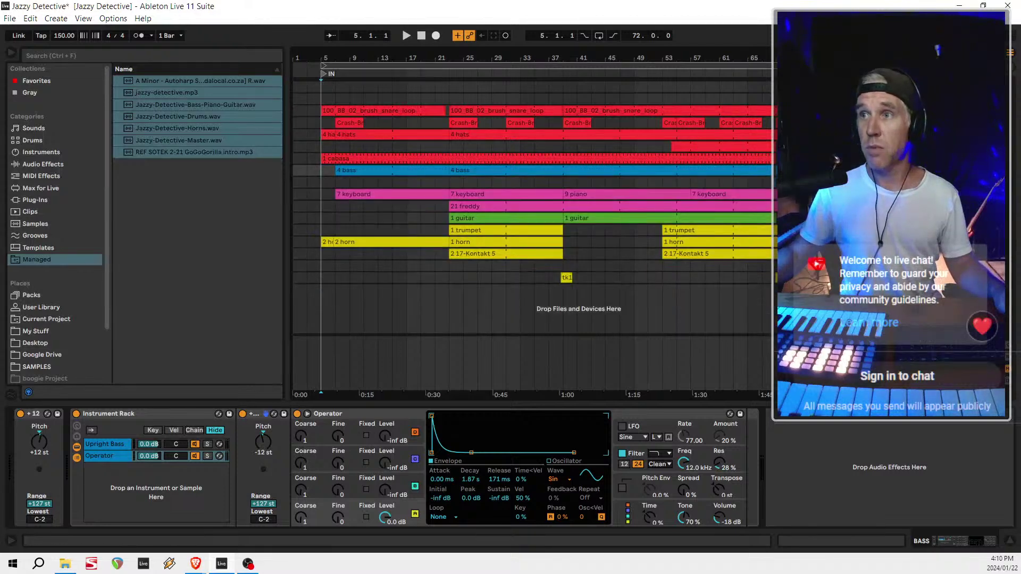
{"action": "left_click", "coordinate": [321, 278]}
{"action": "key", "text": "space"}
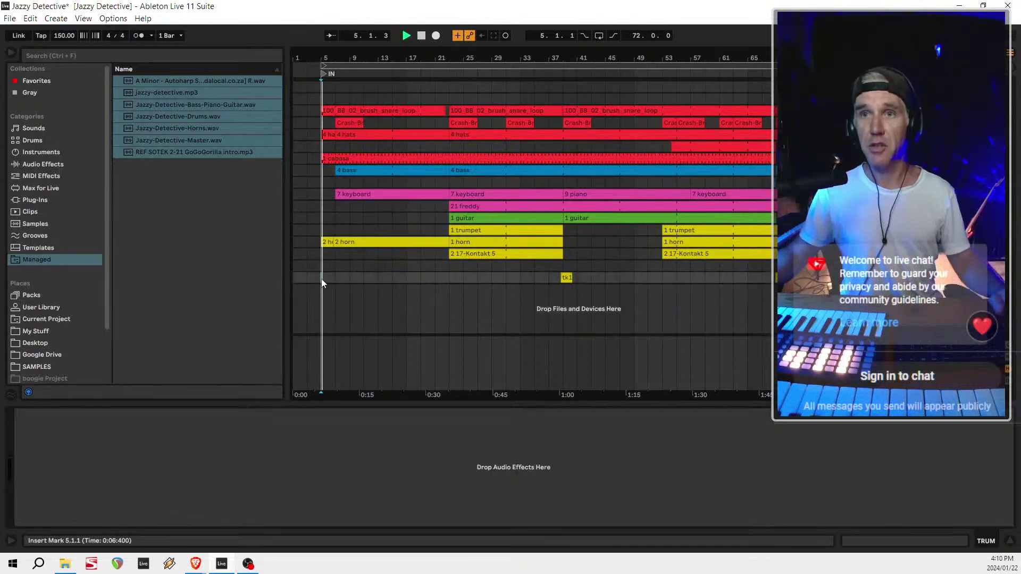
{"action": "key", "text": "ctrl+s"}
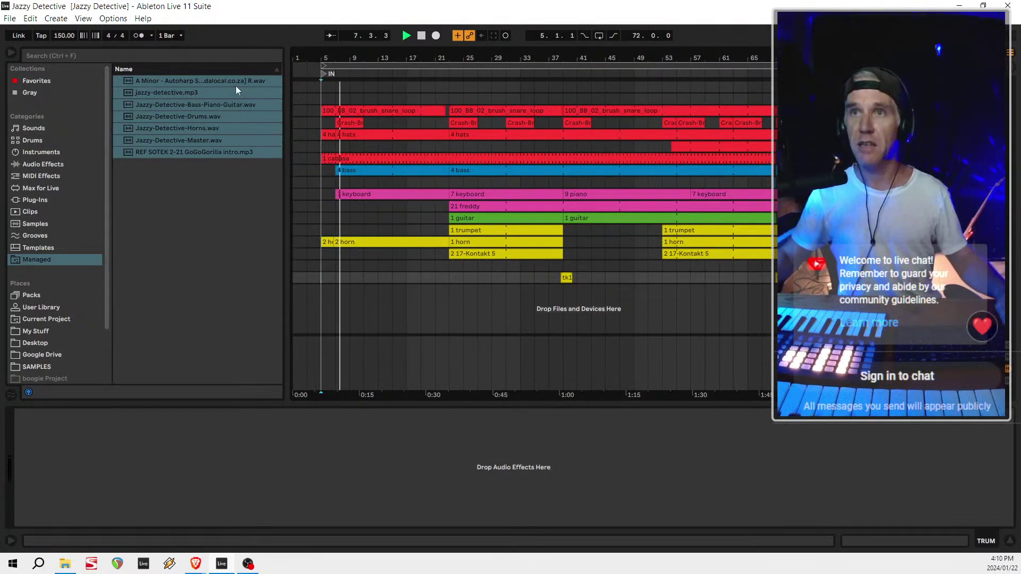
{"action": "key", "text": "space"}
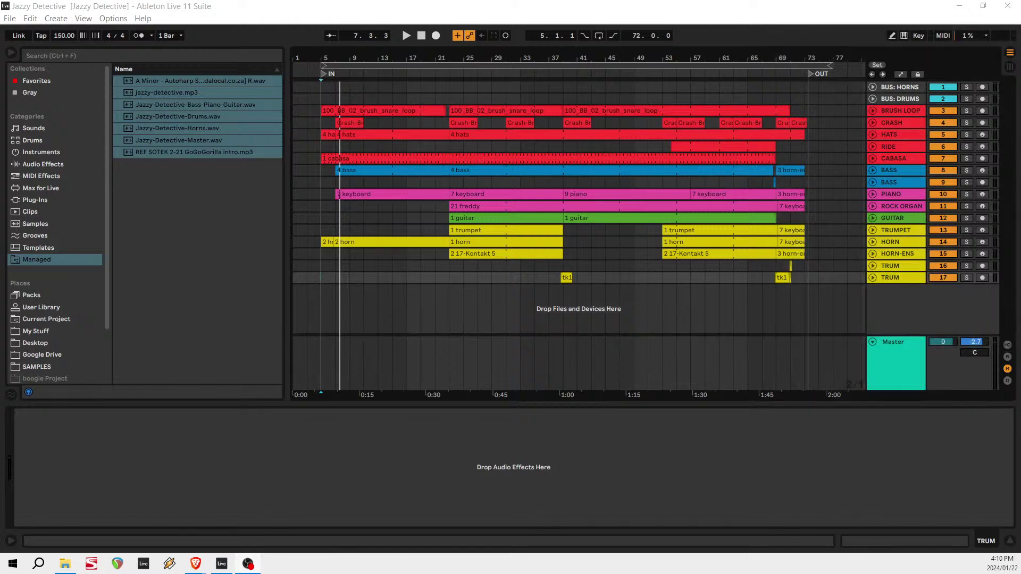
Show the arrangement full screen with the browser hidden, and place the insert marker at bar 5 on the GUITAR track
{"action": "left_click", "coordinate": [490, 5]}
{"action": "key", "text": "ctrl+shift+f"}
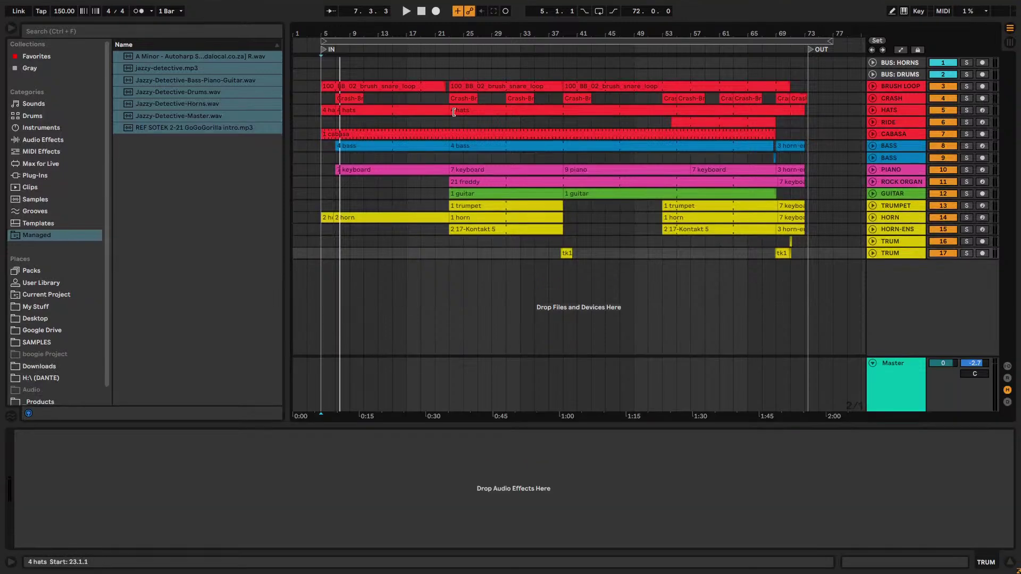
{"action": "left_click", "coordinate": [323, 196]}
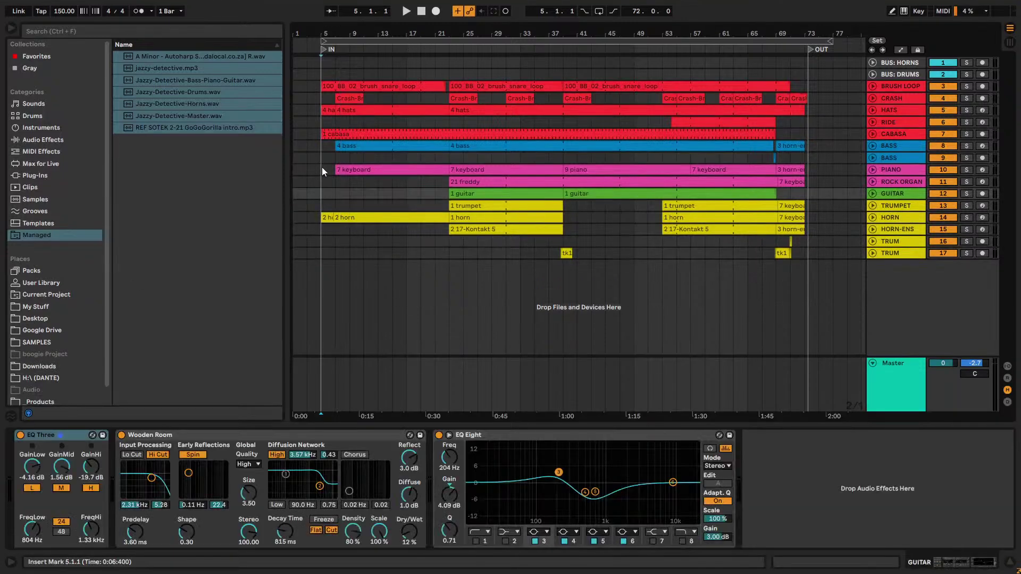
{"action": "key", "text": "ctrl+alt+b"}
{"action": "left_click_drag", "start_coordinate": [51, 32], "coordinate": [68, 64]}
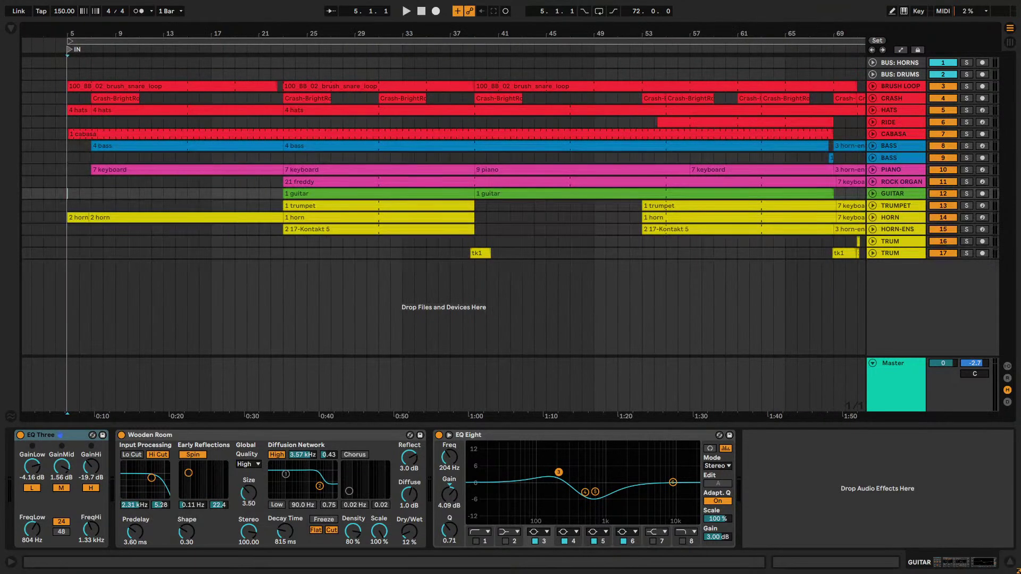
{"action": "left_click_drag", "start_coordinate": [823, 33], "coordinate": [726, 28]}
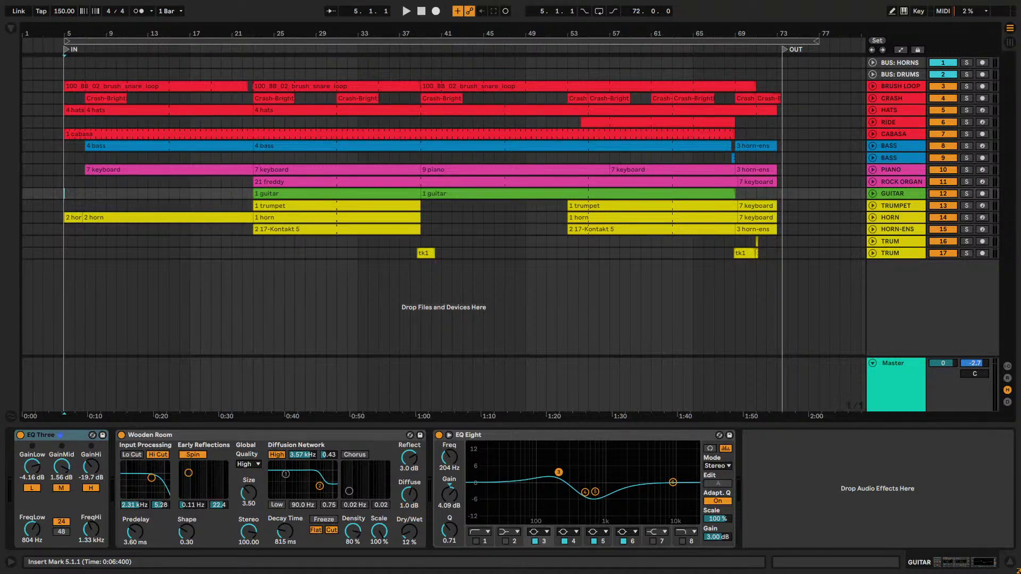
{"action": "left_click_drag", "start_coordinate": [47, 34], "coordinate": [48, 70]}
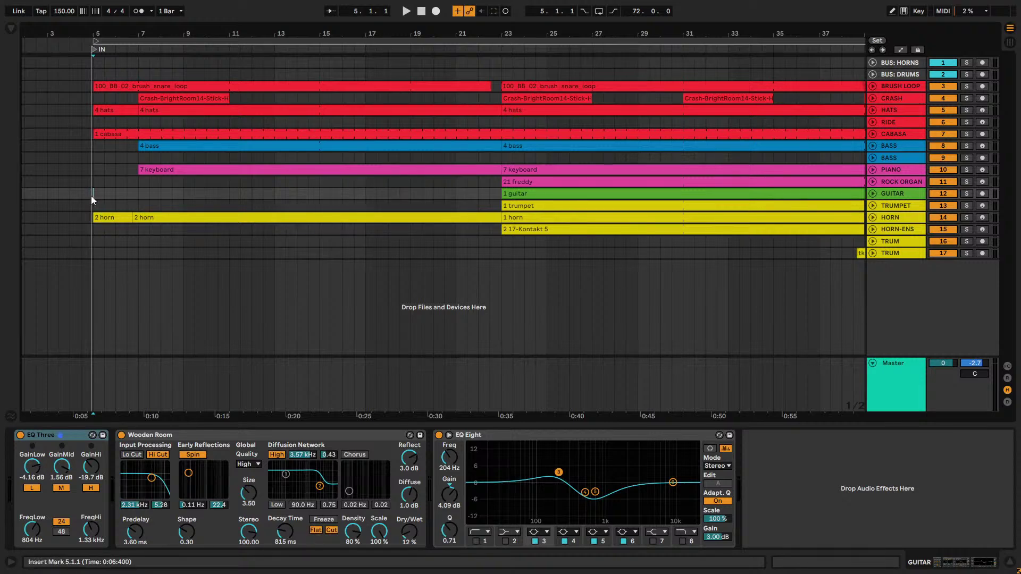
Start playing the arrangement from bar 5 and bring the whole song into view from IN to OUT
{"action": "key", "text": "space"}
{"action": "scroll", "coordinate": [92, 200], "scroll_direction": "up", "scroll_amount": 6, "text": "ctrl"}
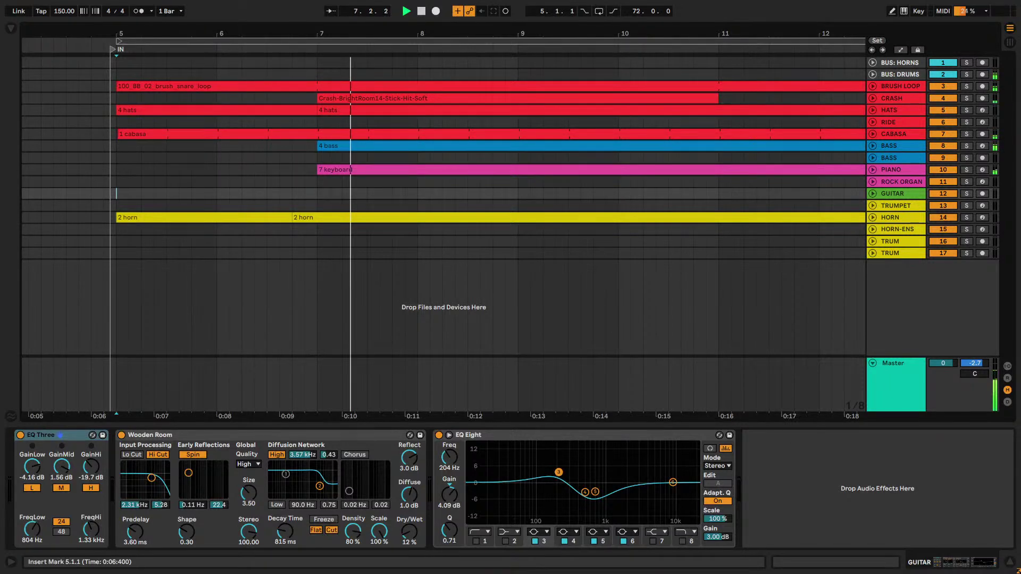
{"action": "scroll", "coordinate": [166, 201], "scroll_direction": "down", "scroll_amount": 4, "text": "ctrl"}
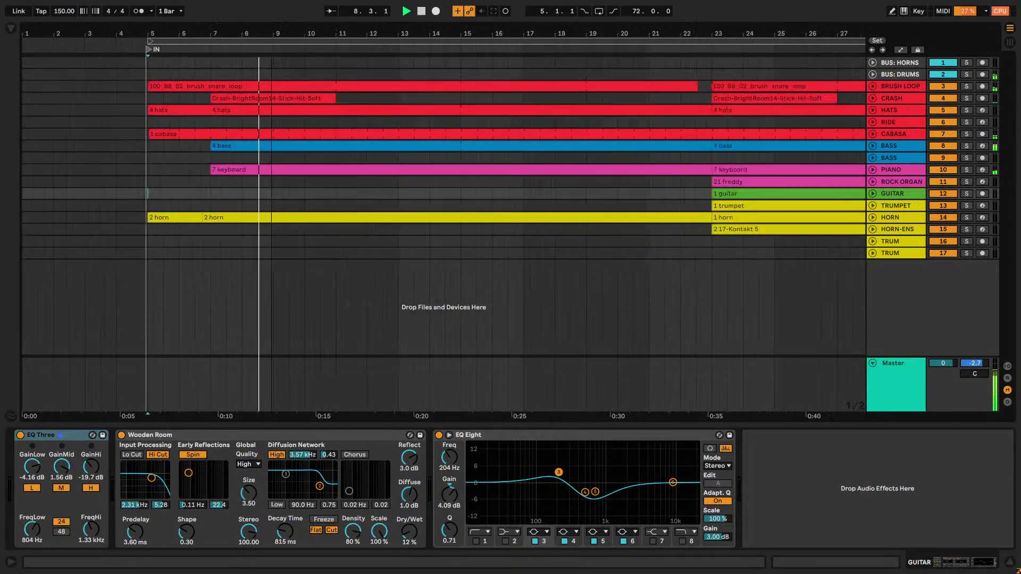
{"action": "scroll", "coordinate": [167, 200], "scroll_direction": "down", "scroll_amount": 4, "text": "ctrl"}
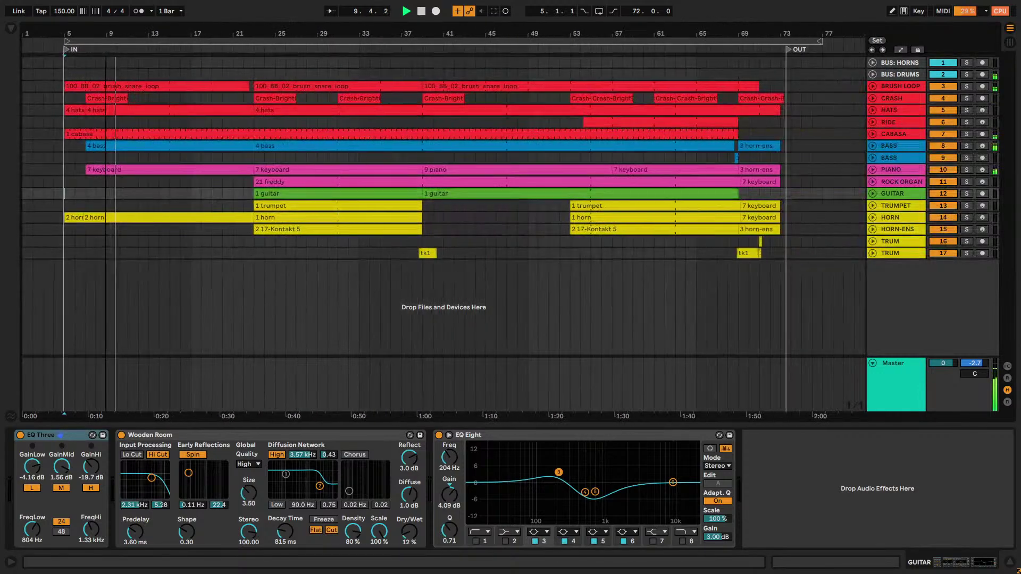
Unfold the BRUSH LOOP and CRASH tracks and open the first brush snare loop clip for inspection
{"action": "left_click", "coordinate": [881, 87]}
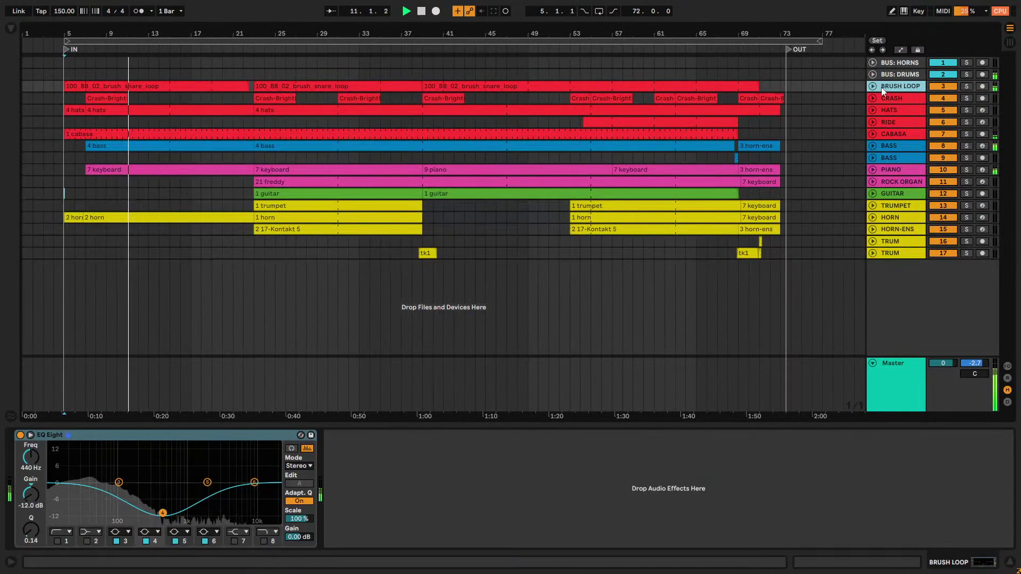
{"action": "left_click", "coordinate": [872, 86]}
{"action": "left_click", "coordinate": [160, 86]}
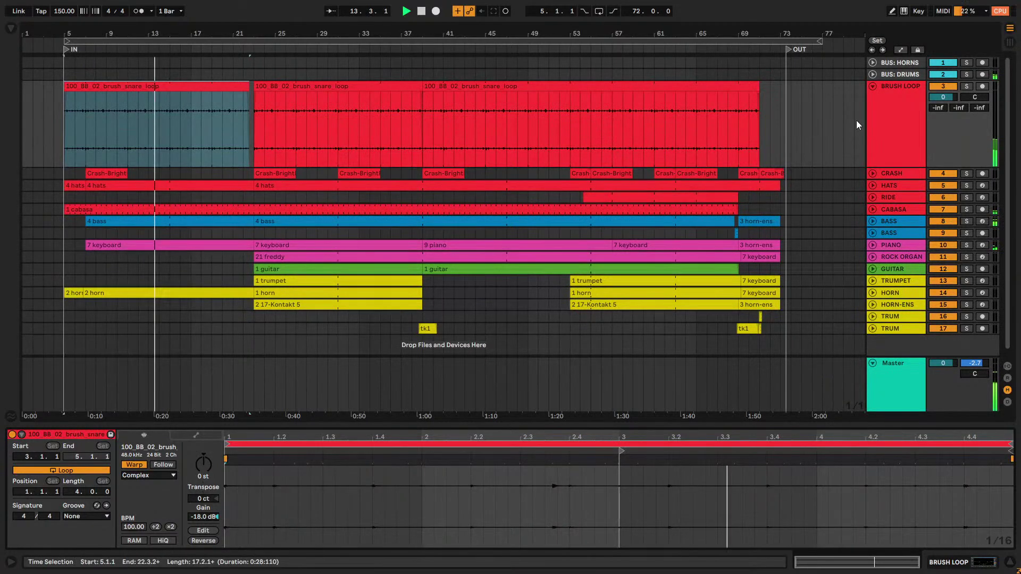
{"action": "left_click", "coordinate": [899, 128]}
{"action": "left_click", "coordinate": [872, 173]}
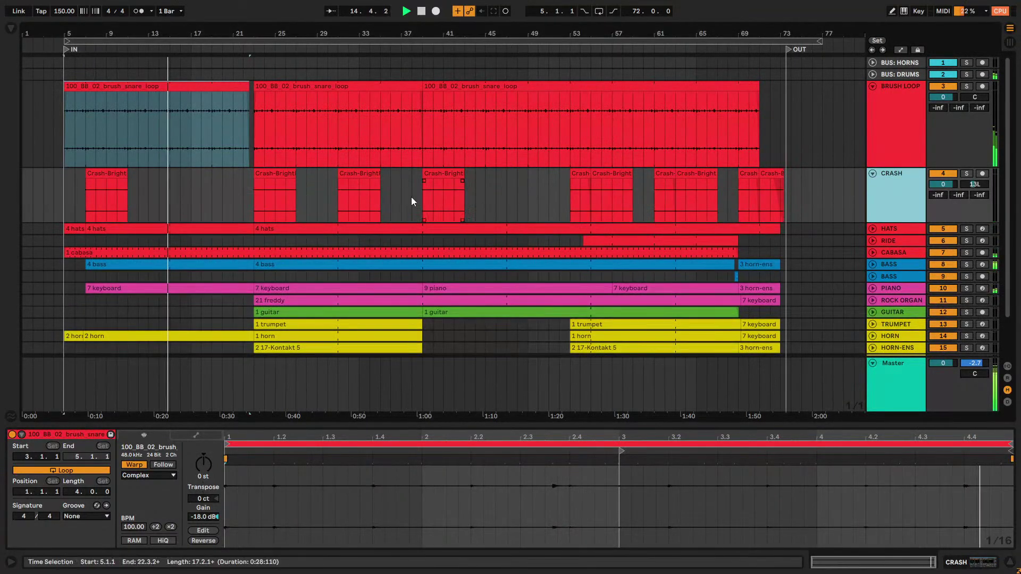
Unfold the HATS track and open its "4 hats" clip at bar 7 to show the notes
{"action": "left_click", "coordinate": [898, 229]}
{"action": "left_click", "coordinate": [872, 228]}
{"action": "scroll", "coordinate": [670, 248], "scroll_direction": "down", "scroll_amount": 1}
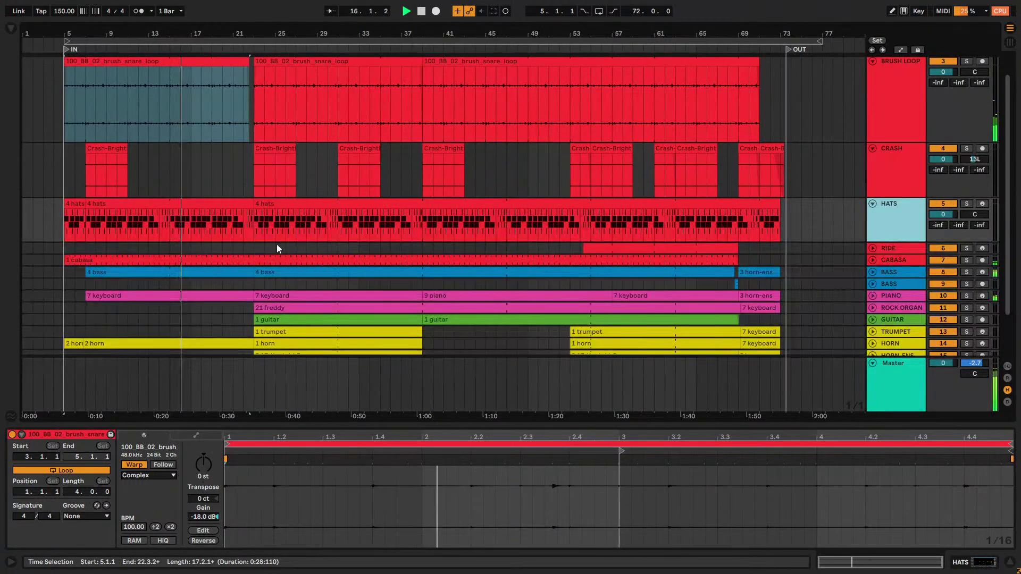
{"action": "left_click", "coordinate": [223, 204]}
{"action": "scroll", "coordinate": [391, 401], "scroll_direction": "down", "scroll_amount": 1}
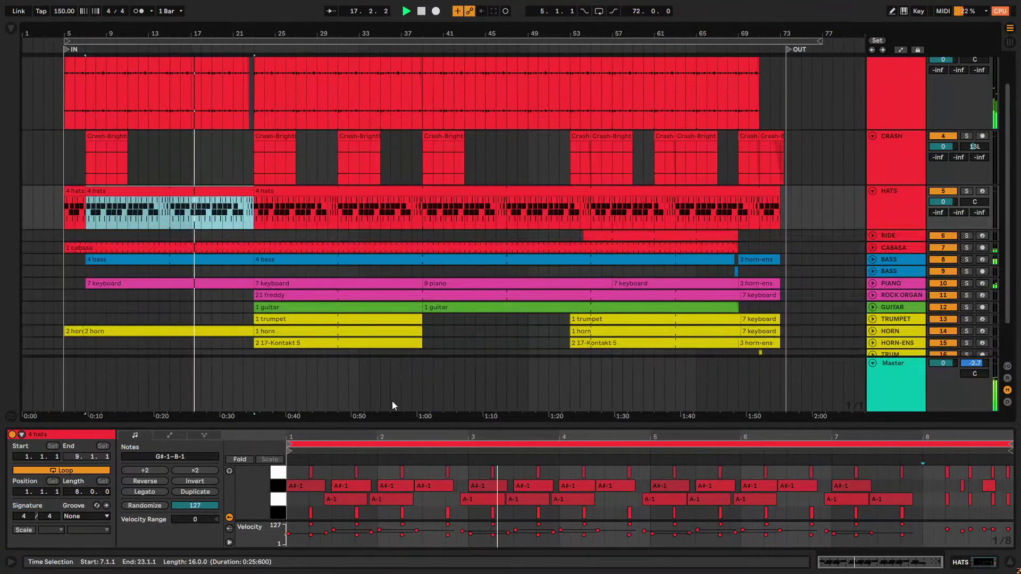
{"action": "key", "text": "shift+Tab"}
{"action": "key", "text": "shift+Tab"}
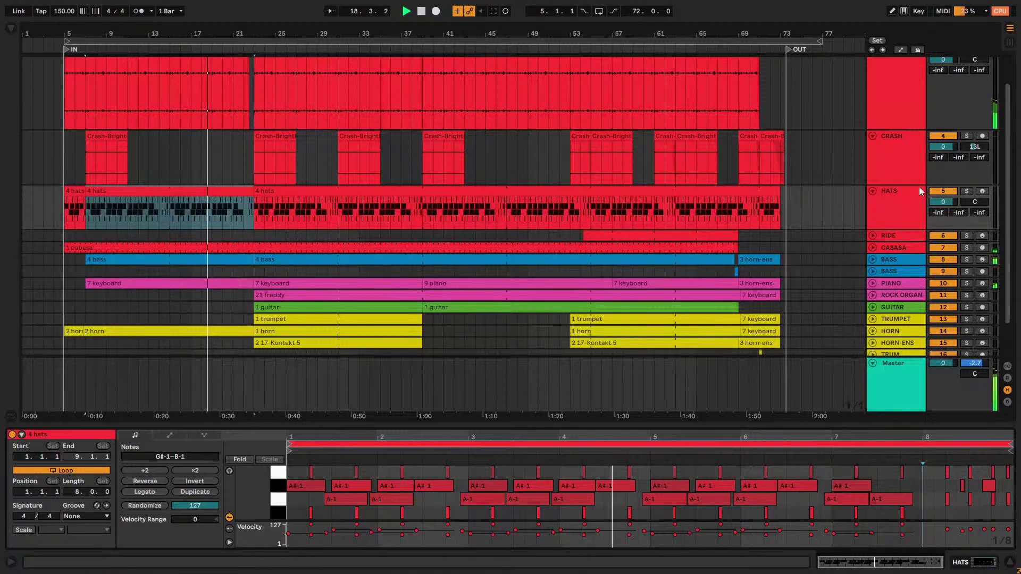
Unfold the RIDE and CABASA tracks to show their clip contents
{"action": "scroll", "coordinate": [911, 204], "scroll_direction": "down", "scroll_amount": 3}
{"action": "left_click", "coordinate": [887, 194]}
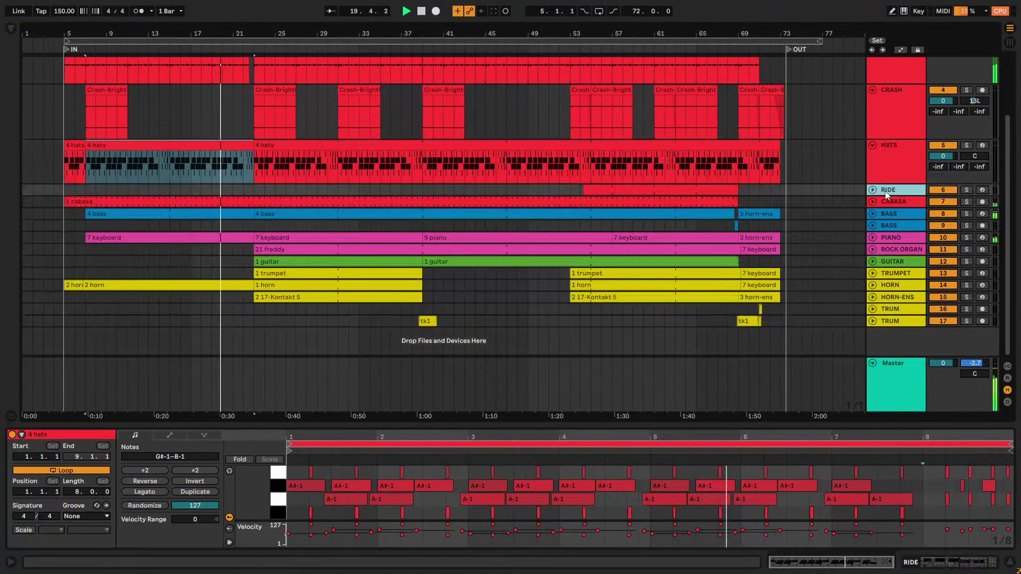
{"action": "key", "text": "Right"}
{"action": "scroll", "coordinate": [887, 194], "scroll_direction": "down", "scroll_amount": 2}
{"action": "left_click", "coordinate": [894, 213]}
{"action": "key", "text": "Right"}
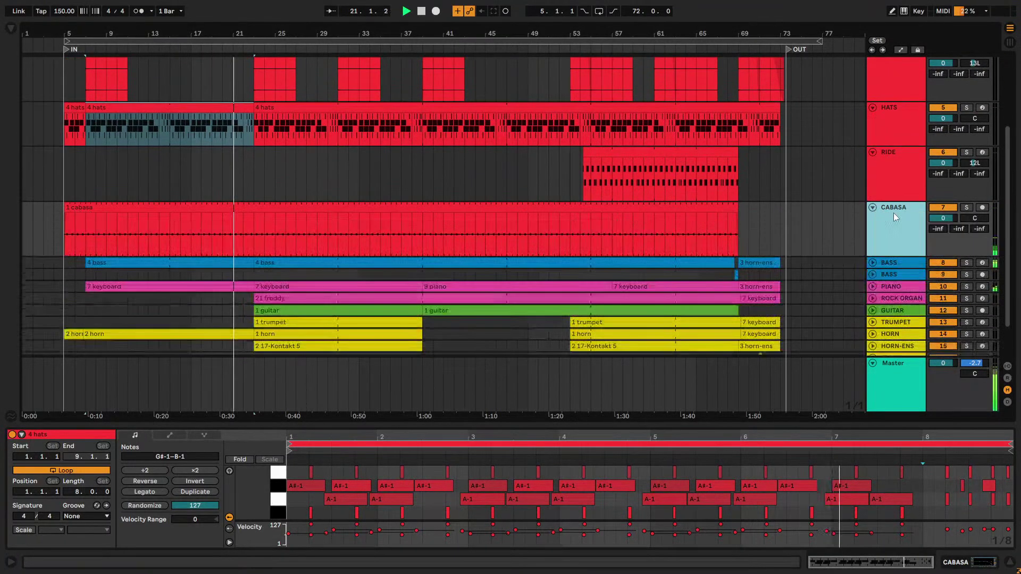
Unfold the first BASS track, open its "4 bass" clip at bar 23, and enlarge the note editor
{"action": "key", "text": "Down"}
{"action": "key", "text": "Right"}
{"action": "key", "text": "Down"}
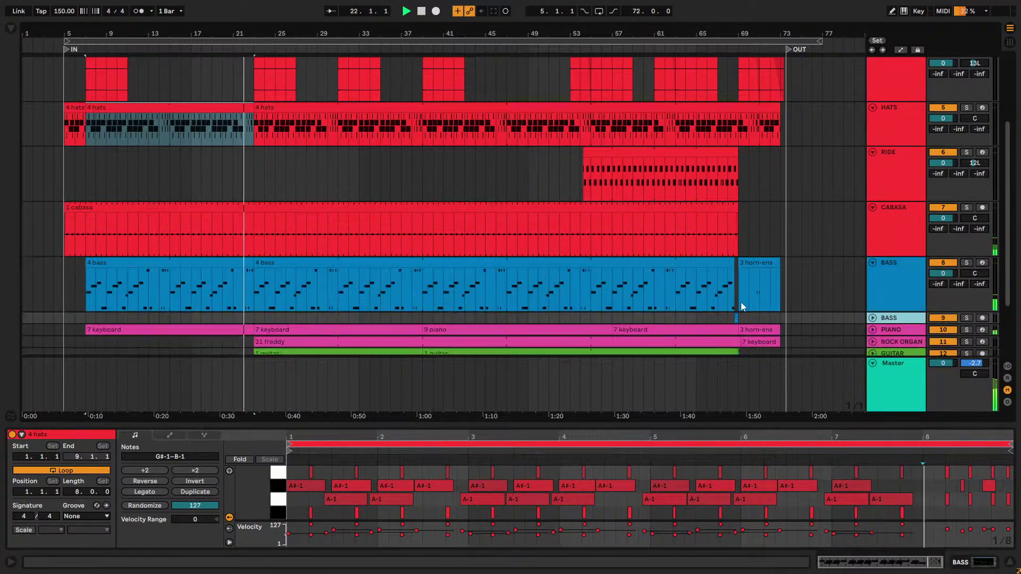
{"action": "left_click", "coordinate": [334, 274]}
{"action": "scroll", "coordinate": [483, 365], "scroll_direction": "down", "scroll_amount": 2}
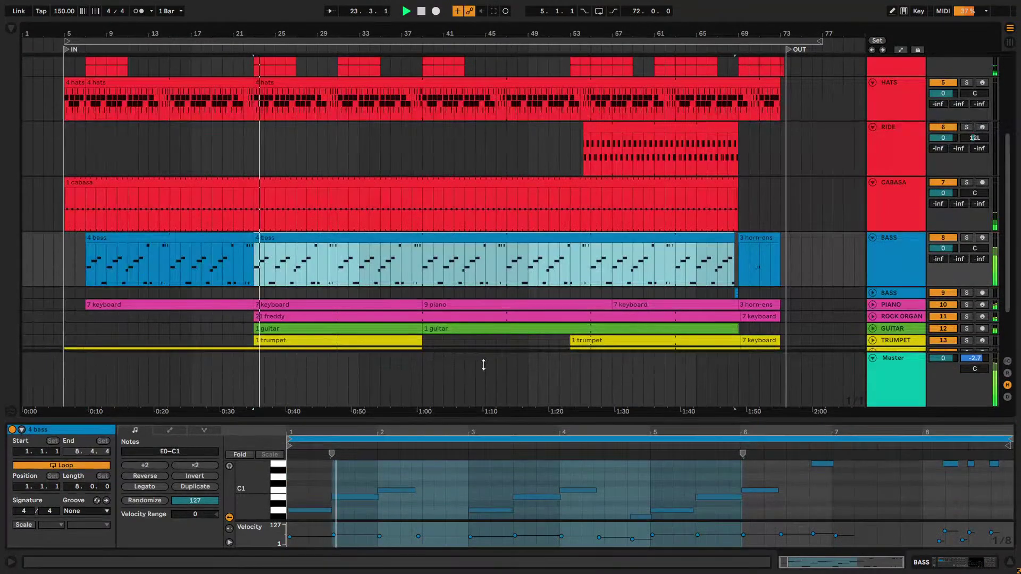
{"action": "left_click_drag", "start_coordinate": [483, 365], "coordinate": [482, 332]}
{"action": "scroll", "coordinate": [460, 393], "scroll_direction": "down", "scroll_amount": 1}
{"action": "scroll", "coordinate": [322, 201], "scroll_direction": "down", "scroll_amount": 4}
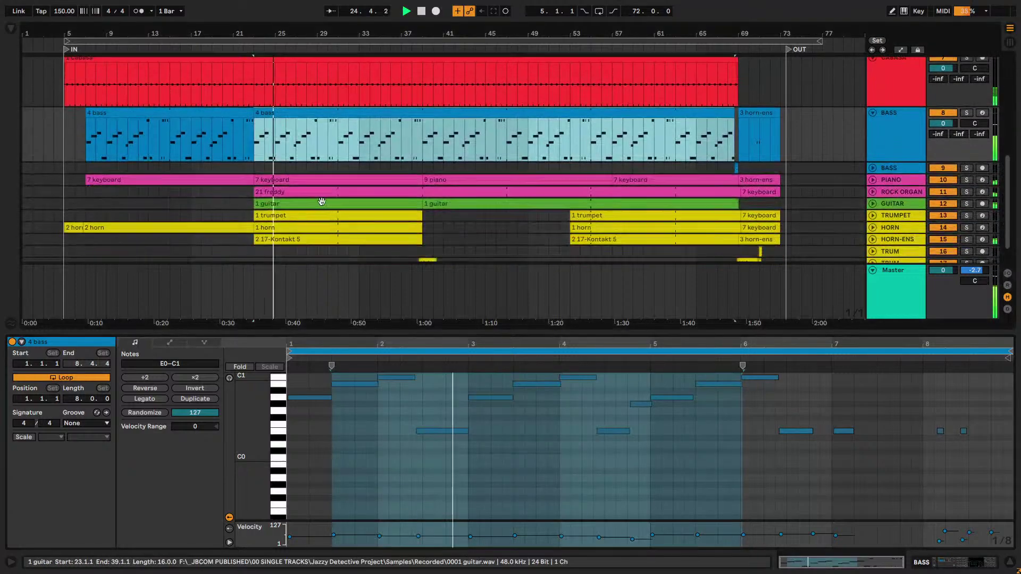
Unfold the TRUMPET track to show its clip contents
{"action": "left_click", "coordinate": [905, 217]}
{"action": "key", "text": "Right"}
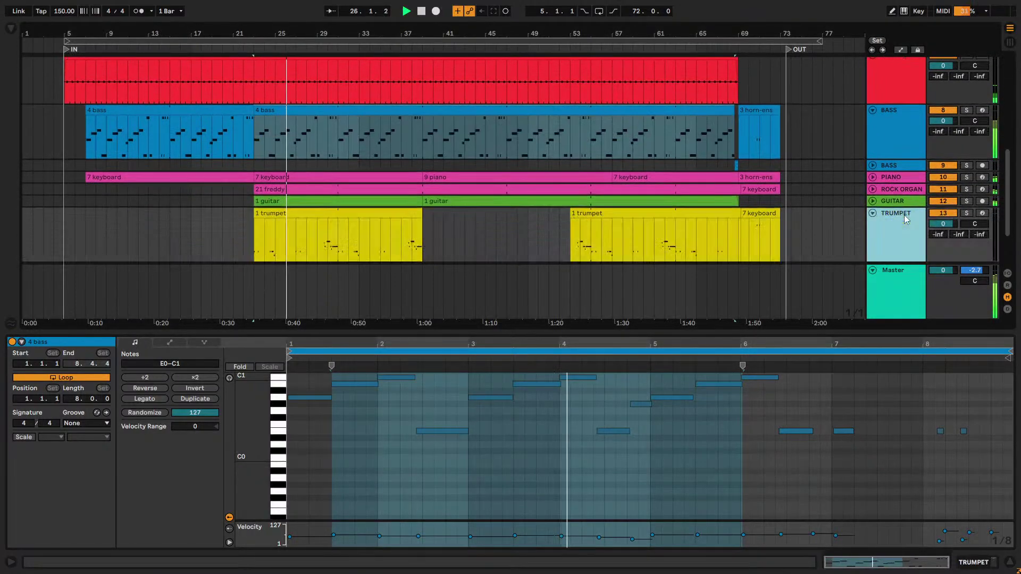
{"action": "scroll", "coordinate": [843, 248], "scroll_direction": "down", "scroll_amount": 3}
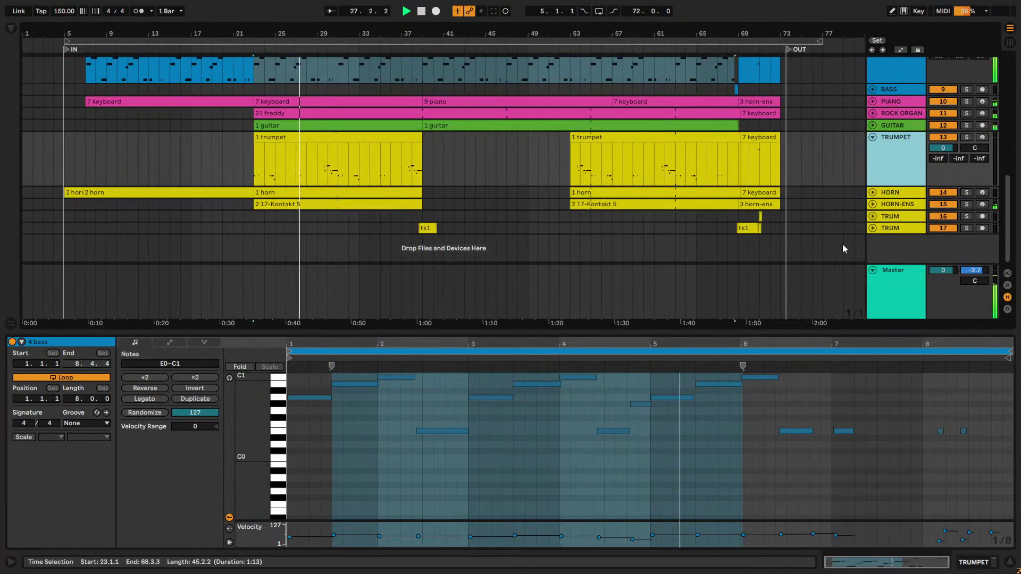
{"action": "key", "text": "shift+Tab"}
{"action": "key", "text": "shift+Tab"}
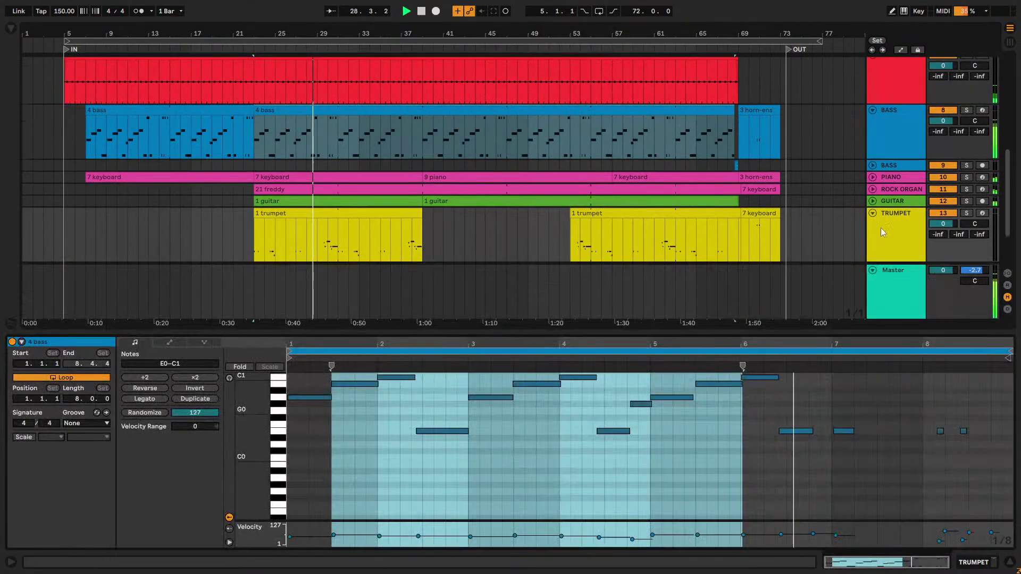
Unfold the HORN track and open its "1 horn" clip at bar 23 to show the notes
{"action": "scroll", "coordinate": [881, 232], "scroll_direction": "down", "scroll_amount": 2}
{"action": "left_click", "coordinate": [889, 207]}
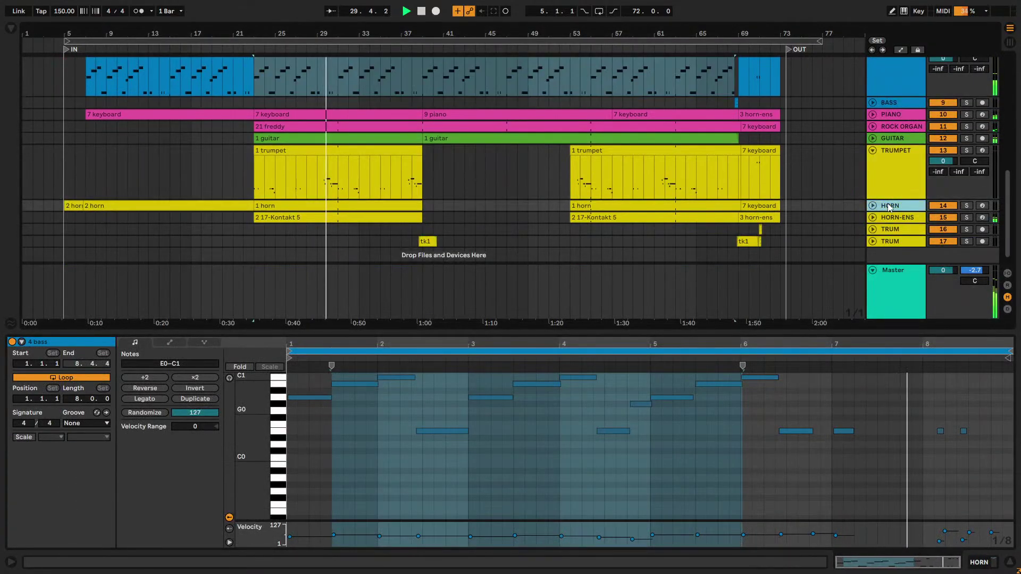
{"action": "key", "text": "Right"}
{"action": "key", "text": "Down"}
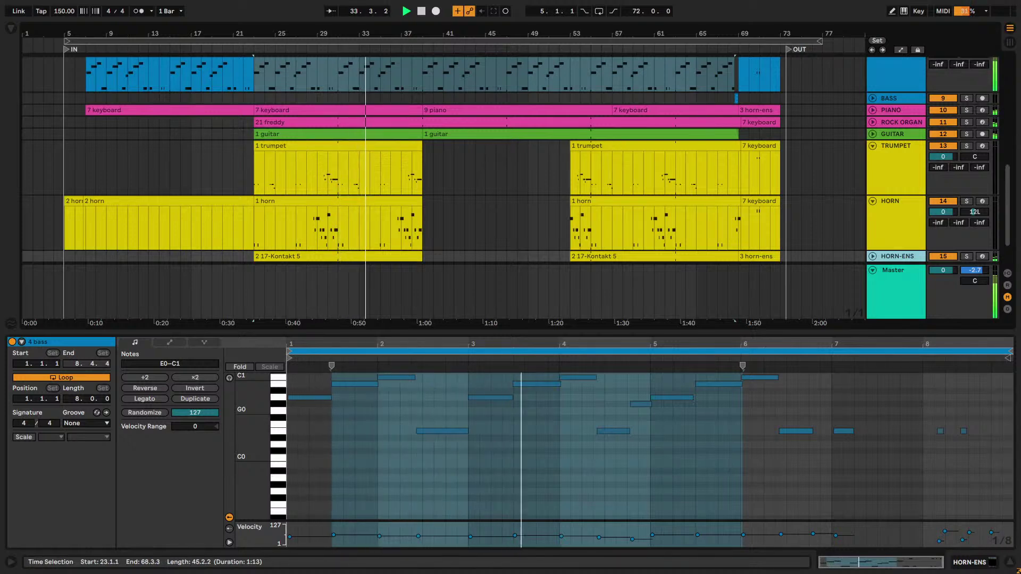
{"action": "left_click", "coordinate": [332, 203]}
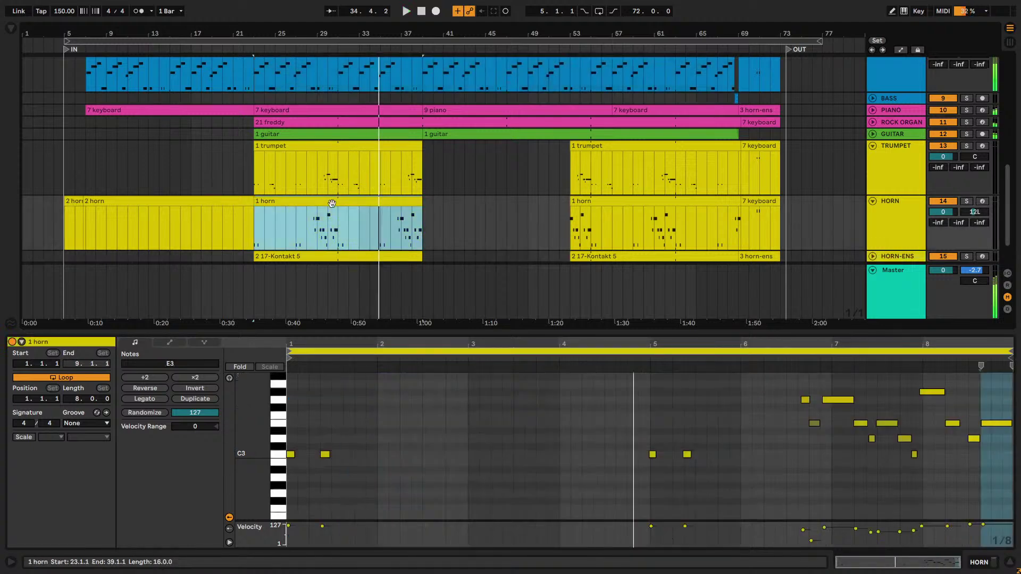
Show the HATS track's device chain and select its "4 hats" clip at bar 7
{"action": "left_click", "coordinate": [894, 171]}
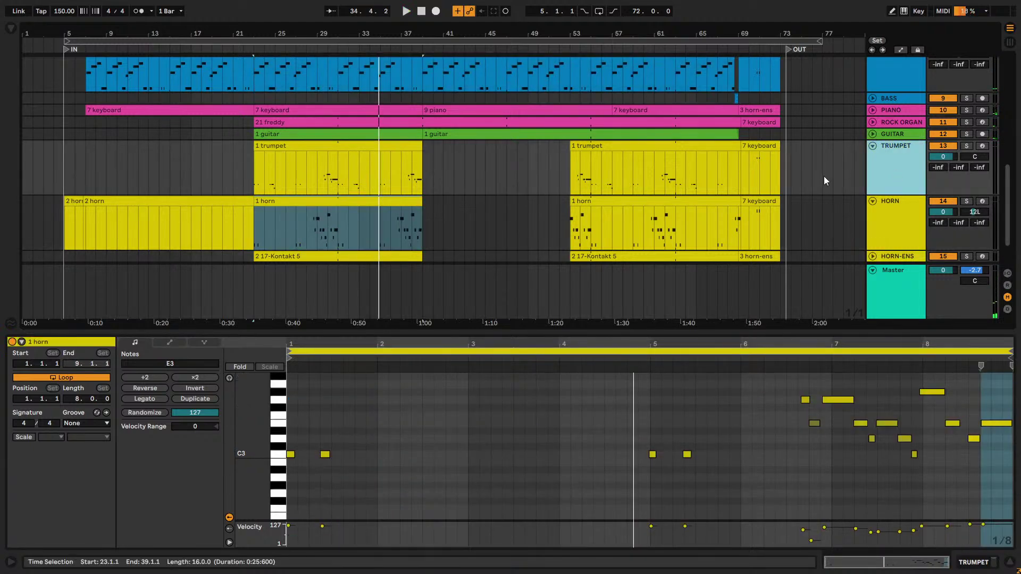
{"action": "scroll", "coordinate": [824, 176], "scroll_direction": "up", "scroll_amount": 6}
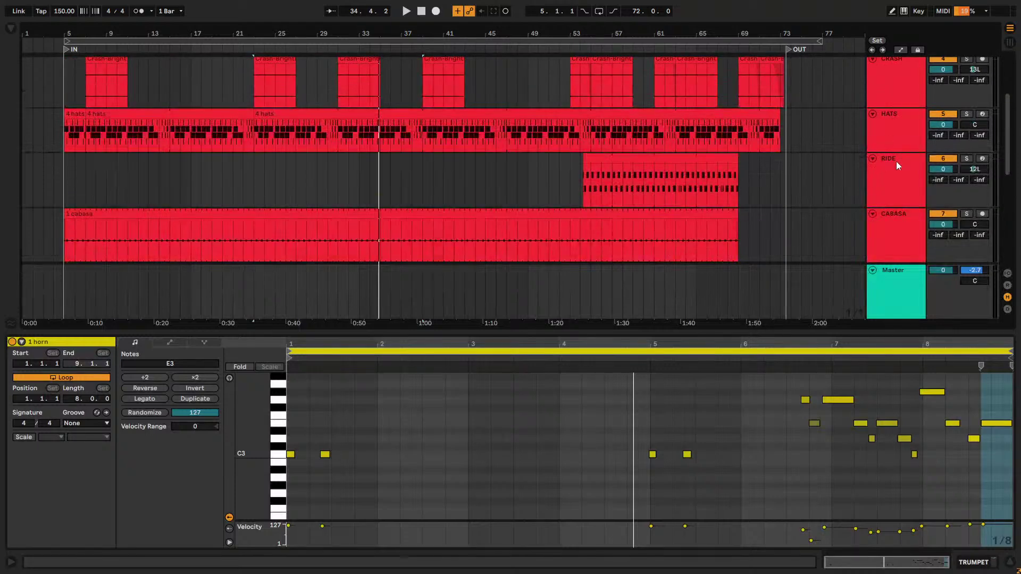
{"action": "left_click", "coordinate": [895, 161]}
{"action": "left_click", "coordinate": [895, 135]}
{"action": "key", "text": "shift+Tab"}
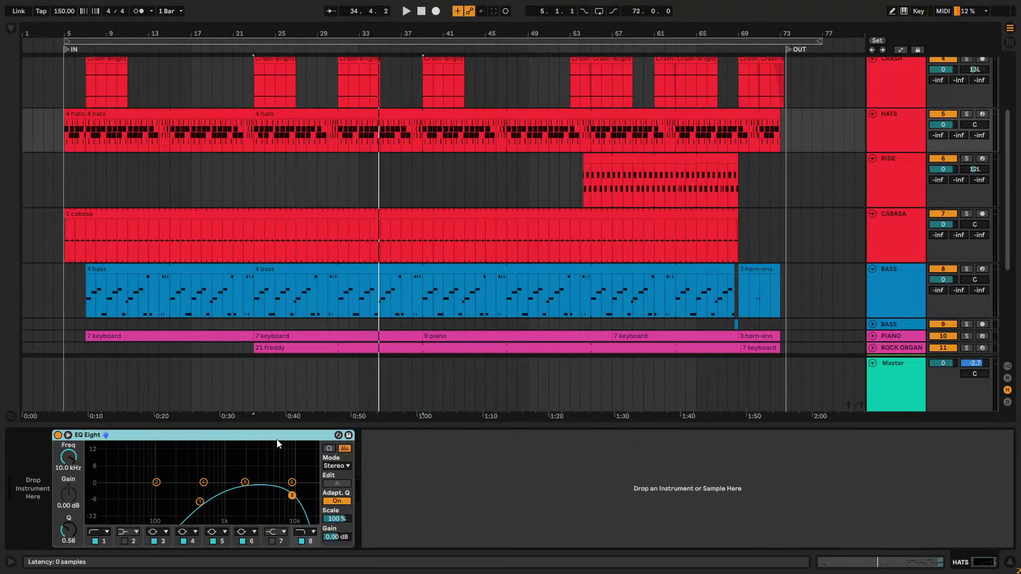
{"action": "left_click", "coordinate": [164, 114]}
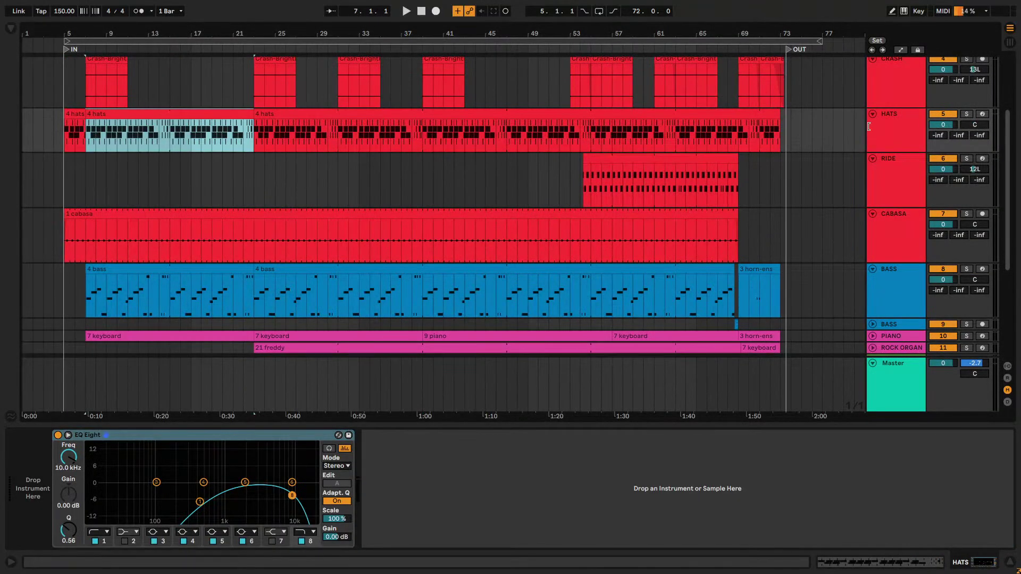
{"action": "left_click", "coordinate": [897, 133]}
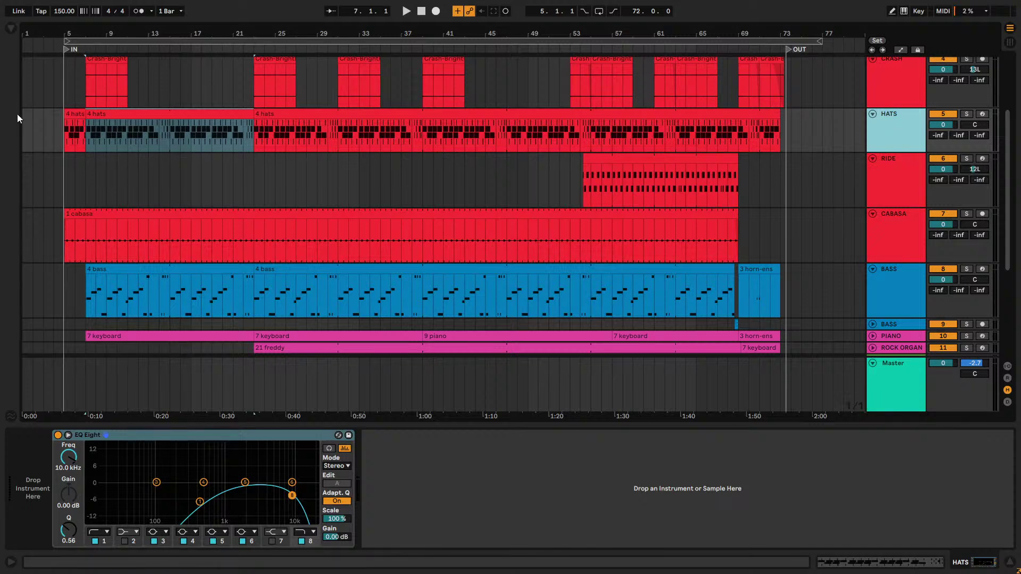
Open the browser, search for "DRUM", and check the results in the Drums, Sounds and Instruments categories
{"action": "key", "text": "ctrl+alt+b"}
{"action": "left_click", "coordinate": [50, 31]}
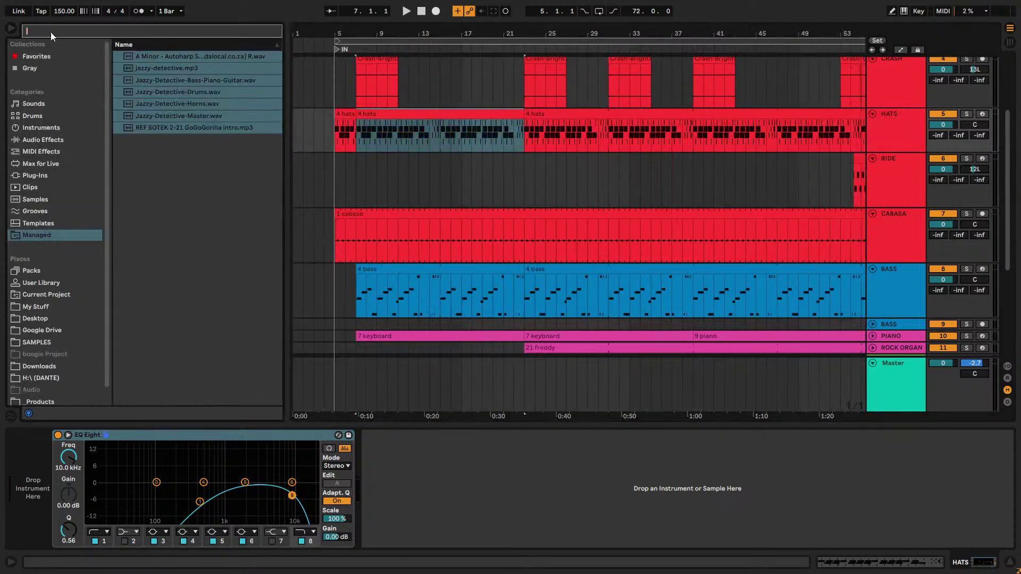
{"action": "type", "text": "DRUM"}
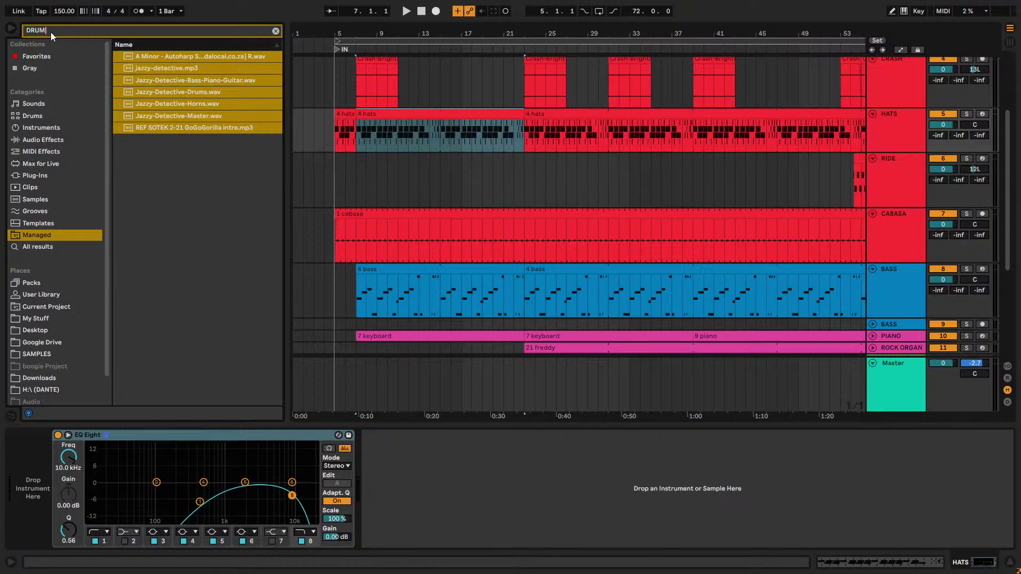
{"action": "left_click", "coordinate": [48, 113]}
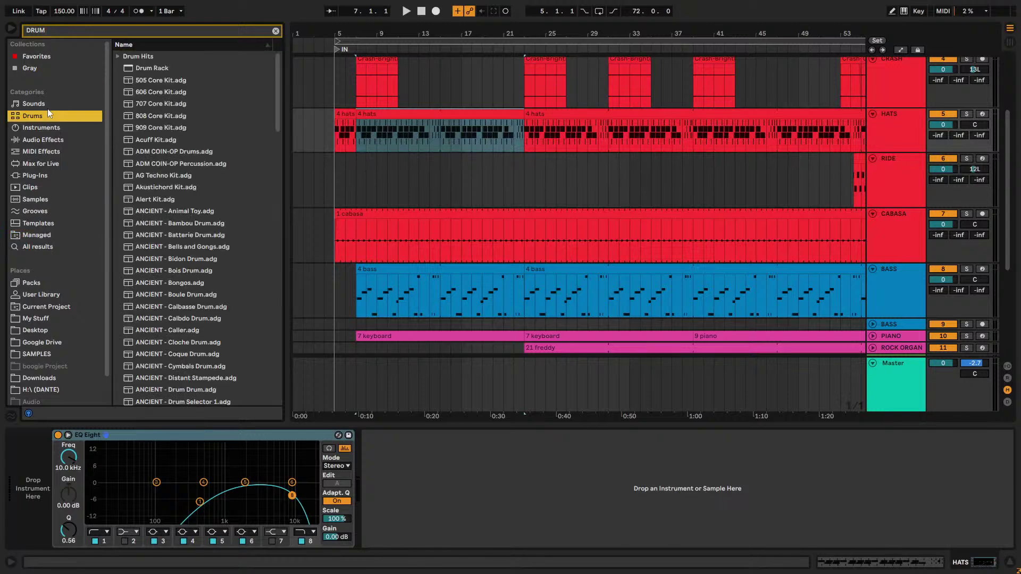
{"action": "left_click", "coordinate": [64, 104]}
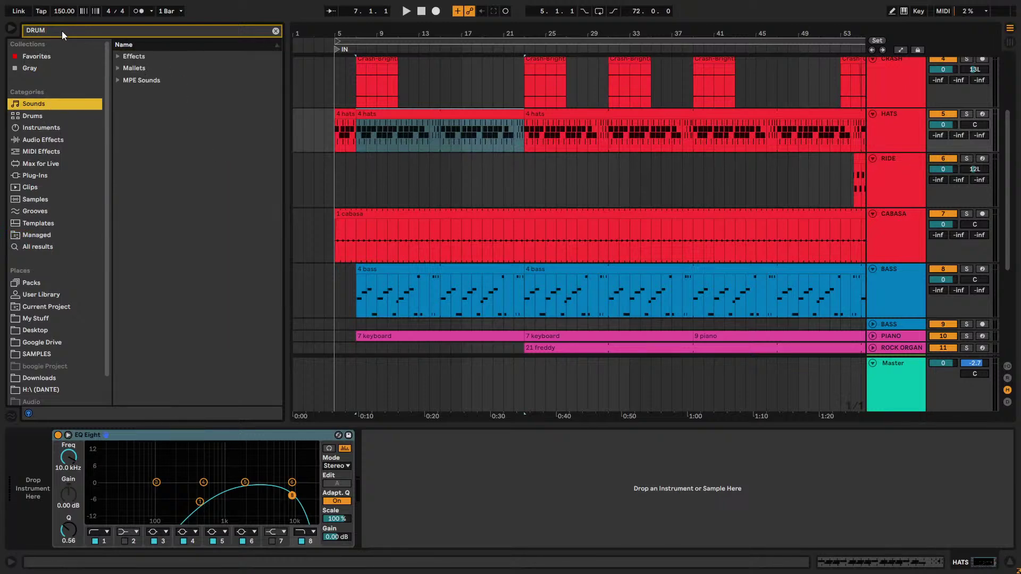
{"action": "left_click", "coordinate": [27, 131]}
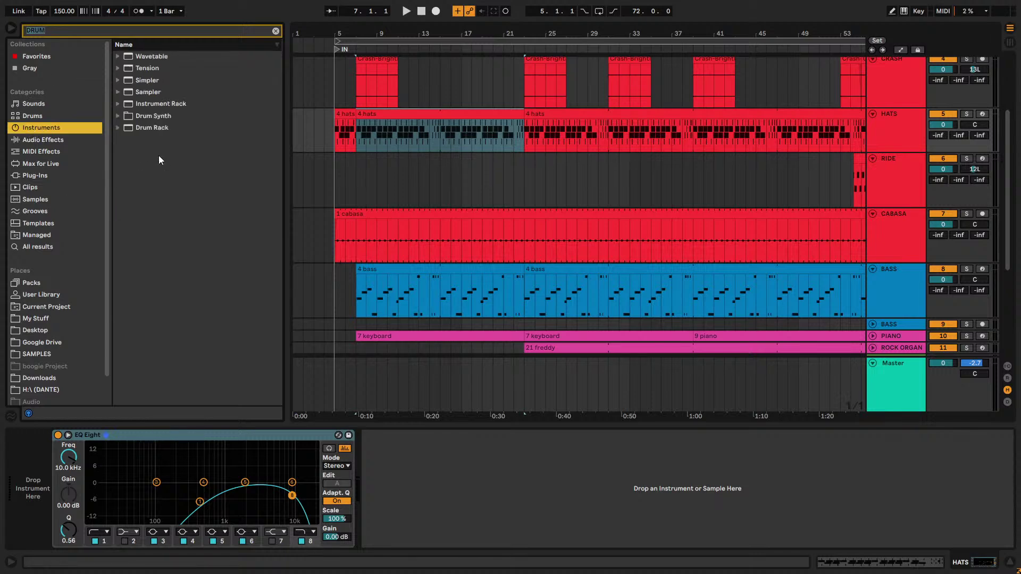
Look through the Drums category's kits for one that suits the HATS track
{"action": "key", "text": "Up"}
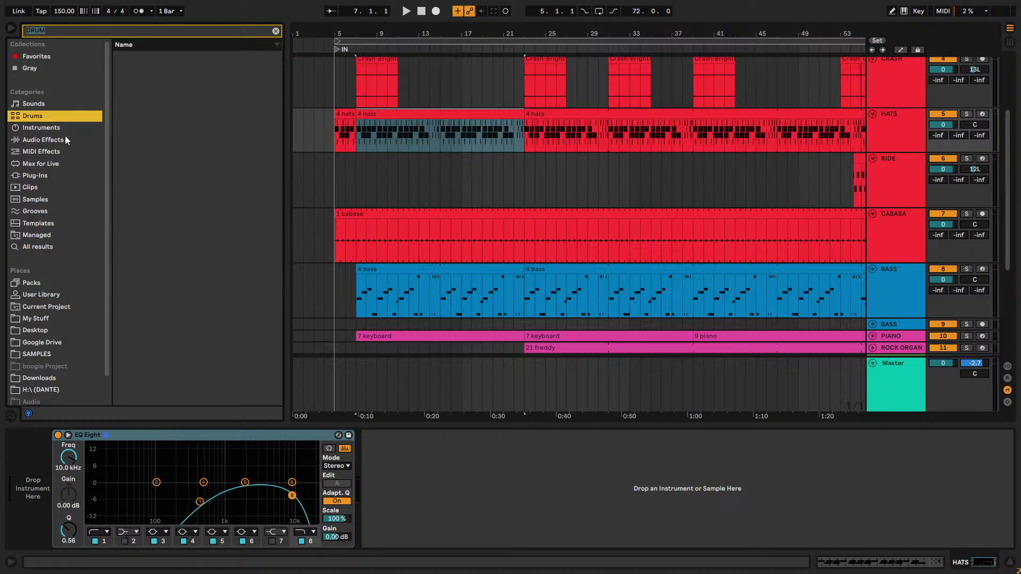
{"action": "key", "text": "Right"}
{"action": "key", "text": "Down"}
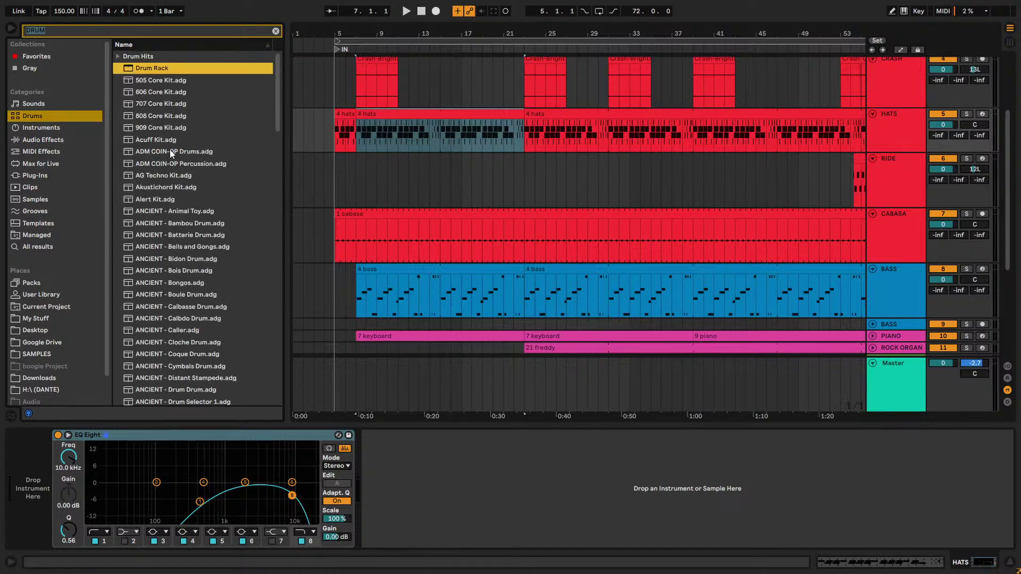
{"action": "scroll", "coordinate": [187, 215], "scroll_direction": "down", "scroll_amount": 4}
{"action": "scroll", "coordinate": [174, 301], "scroll_direction": "up", "scroll_amount": 4}
{"action": "left_click_drag", "start_coordinate": [279, 107], "coordinate": [279, 327]}
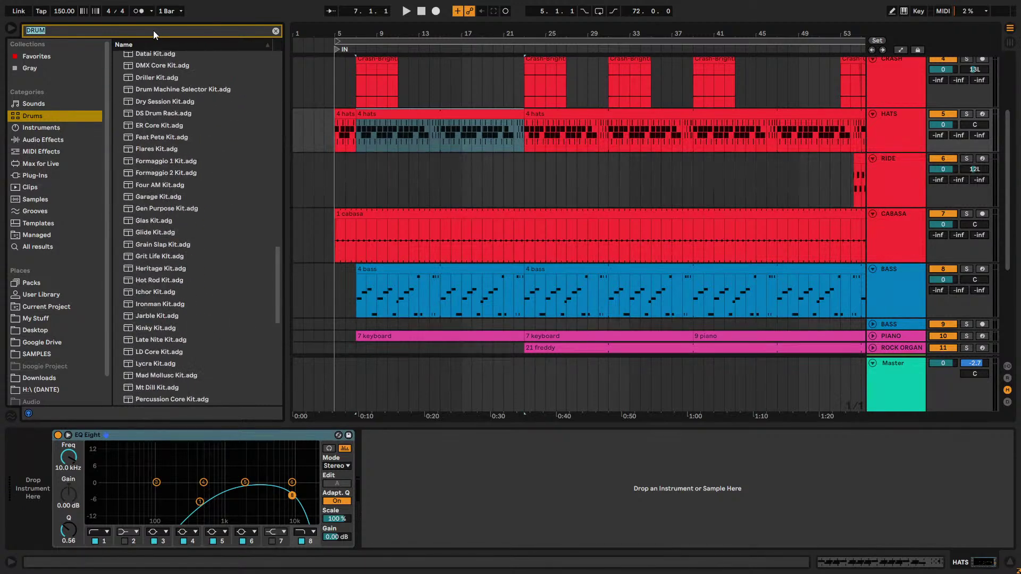
Replace the browser search with "acoust" in the Drums category
{"action": "type", "text": "acoutstic"}
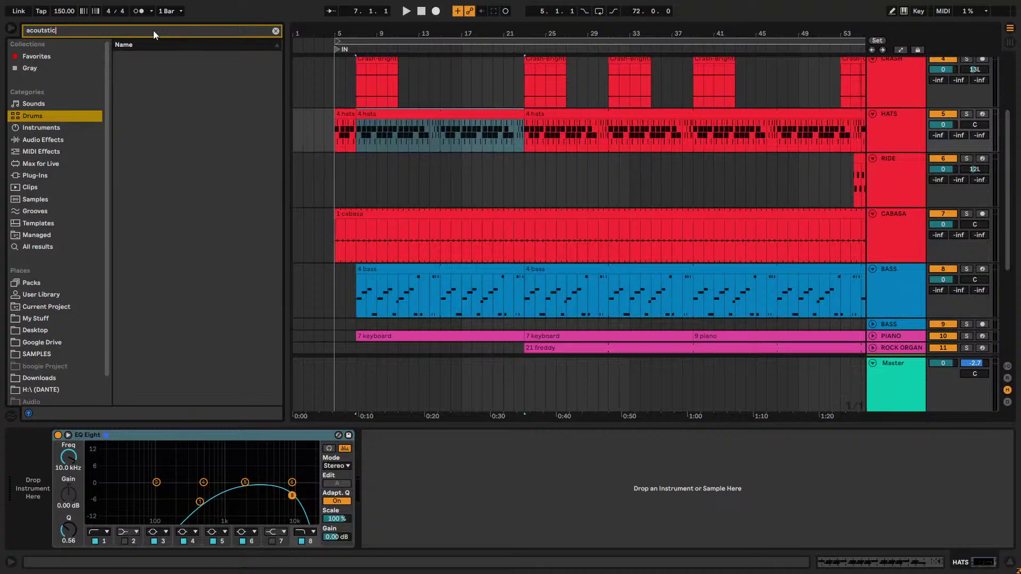
{"action": "key", "text": "ctrl+a"}
{"action": "type", "text": "a"}
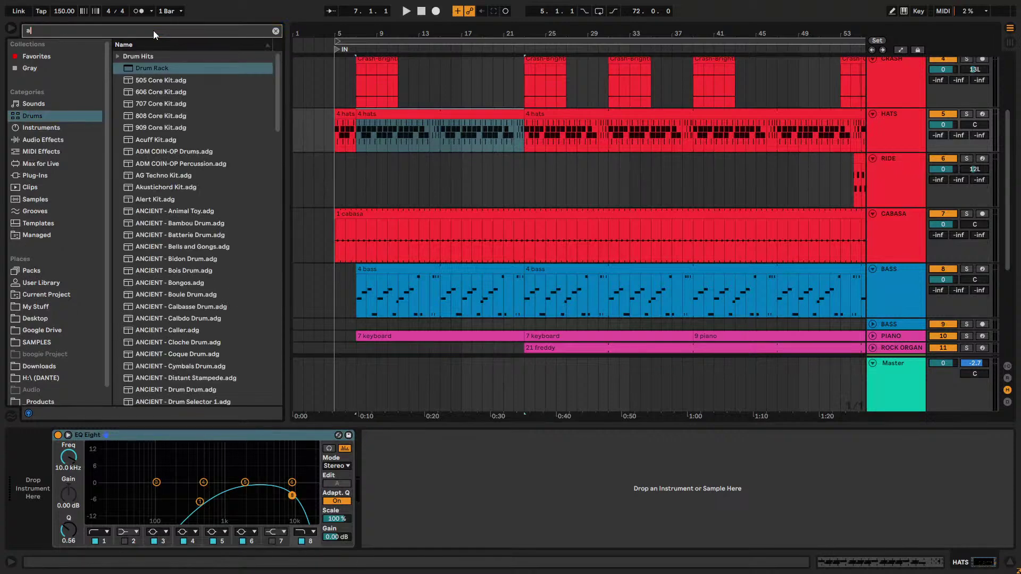
{"action": "type", "text": "coust"}
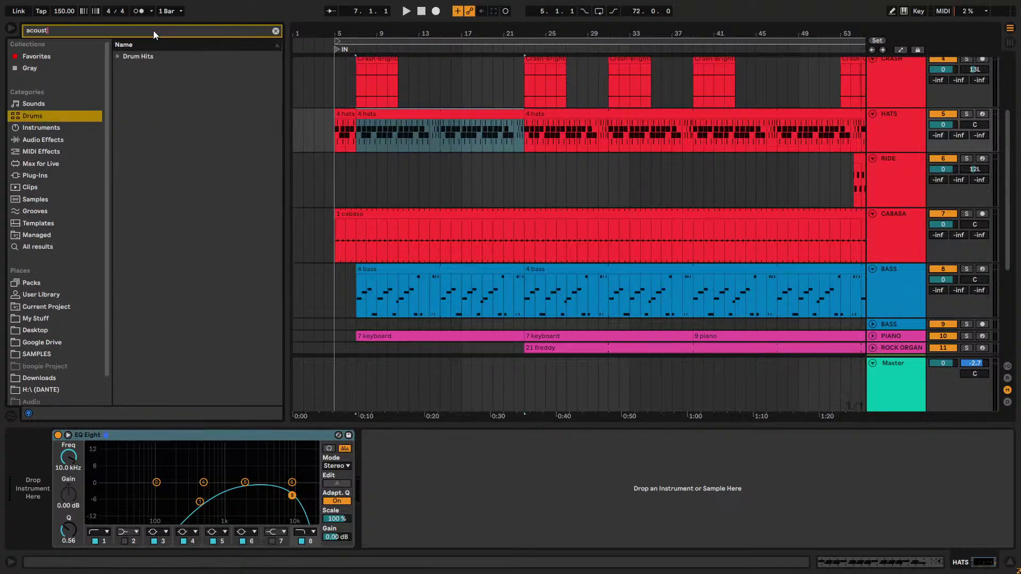
Expand Drum Hits and its Hihat folder, and audition the closed acoustic hi-hat samples
{"action": "left_click", "coordinate": [152, 57]}
{"action": "key", "text": "Right"}
{"action": "key", "text": "Down"}
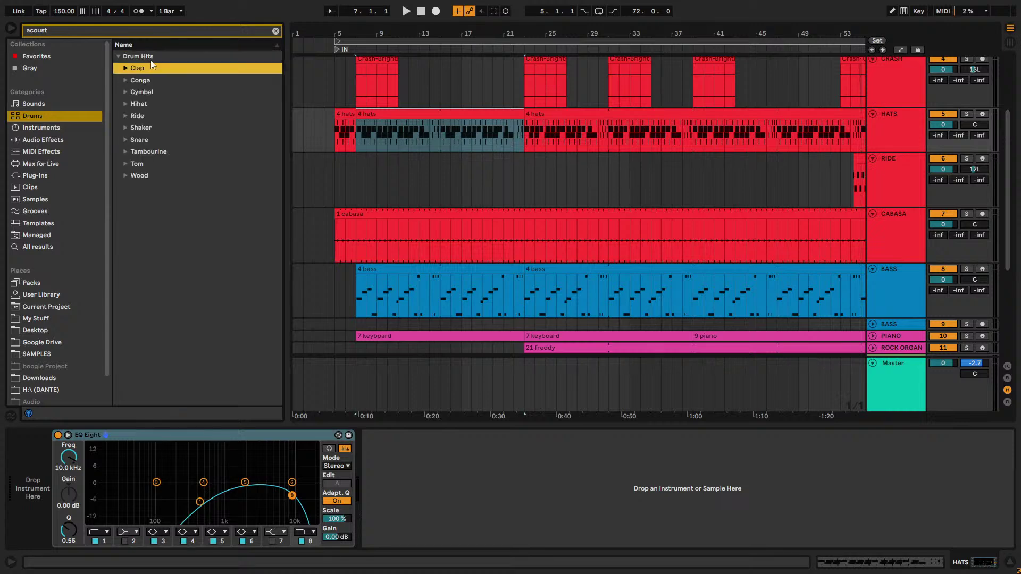
{"action": "key", "text": "Down"}
{"action": "key", "text": "Down"}
{"action": "key", "text": "Down"}
{"action": "key", "text": "Right"}
{"action": "key", "text": "Down"}
{"action": "key", "text": "Down"}
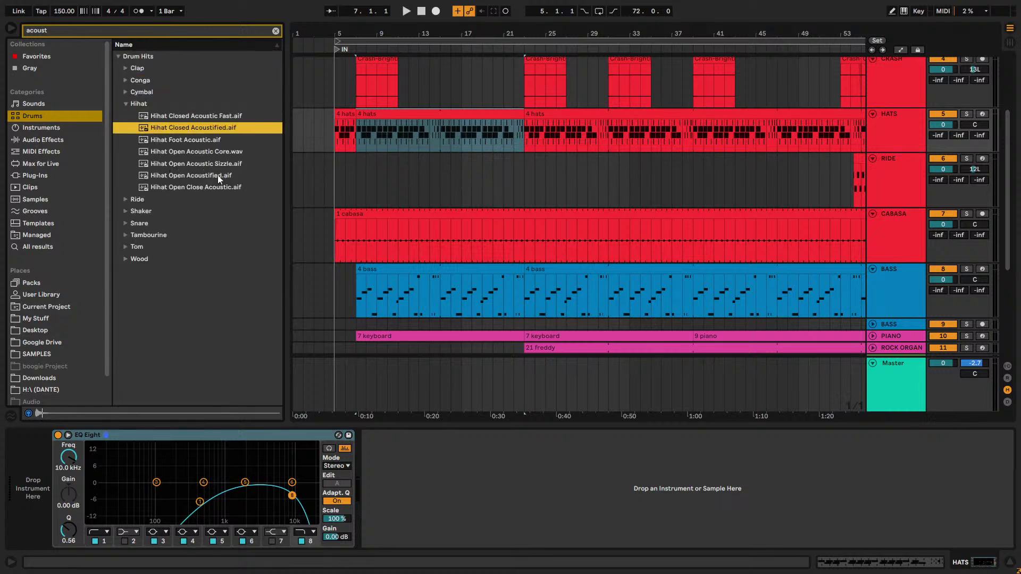
Load Hihat Open Acoustic Core.wav as the instrument on the HATS track, ahead of EQ Eight
{"action": "key", "text": "Down"}
{"action": "key", "text": "Down"}
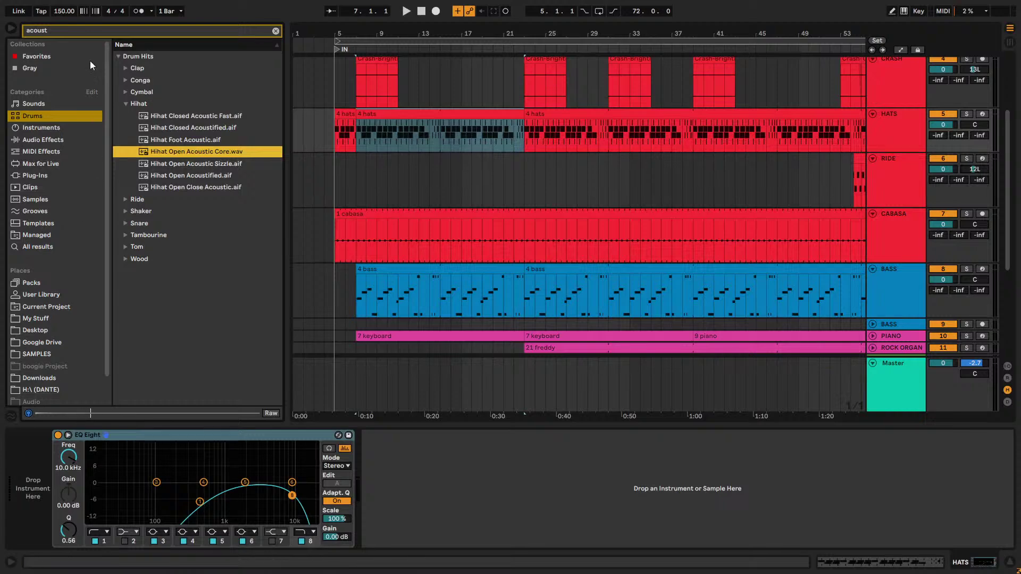
{"action": "left_click_drag", "start_coordinate": [171, 158], "coordinate": [29, 487]}
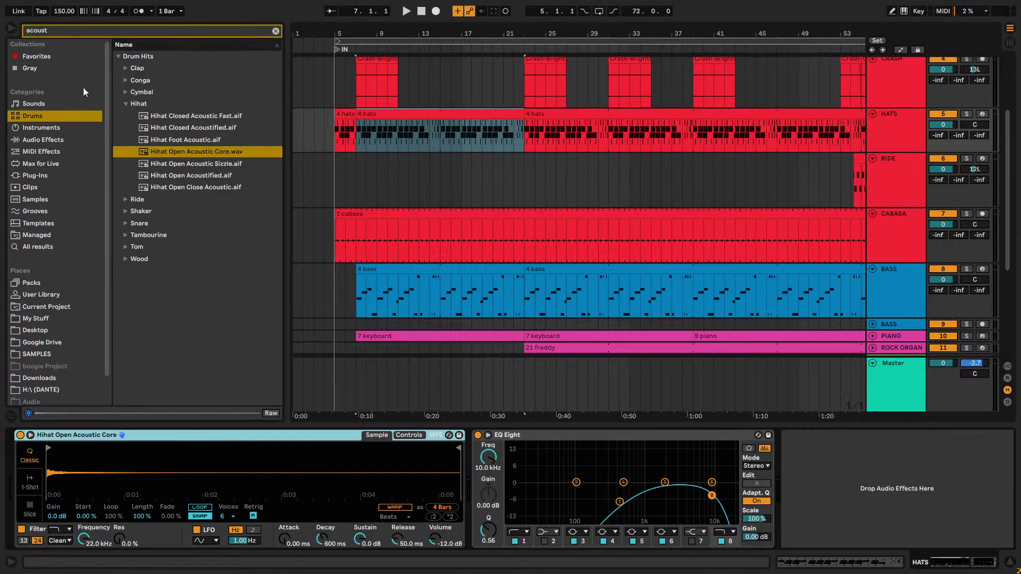
Search for "drum" and load an empty Drum Rack onto the HATS track in place of the hi-hat sample
{"action": "left_click", "coordinate": [73, 31]}
{"action": "type", "text": "drum"}
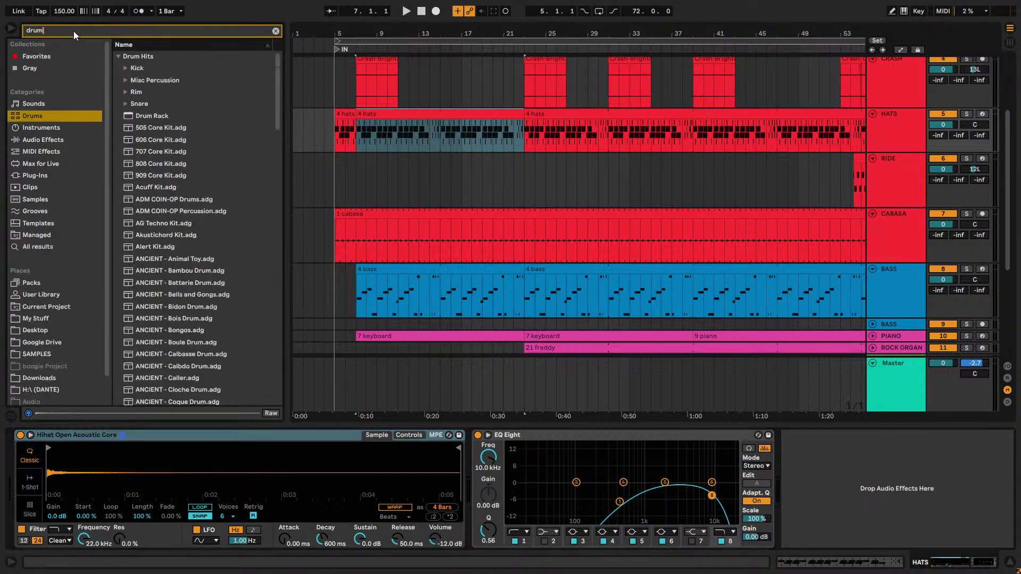
{"action": "left_click", "coordinate": [155, 117]}
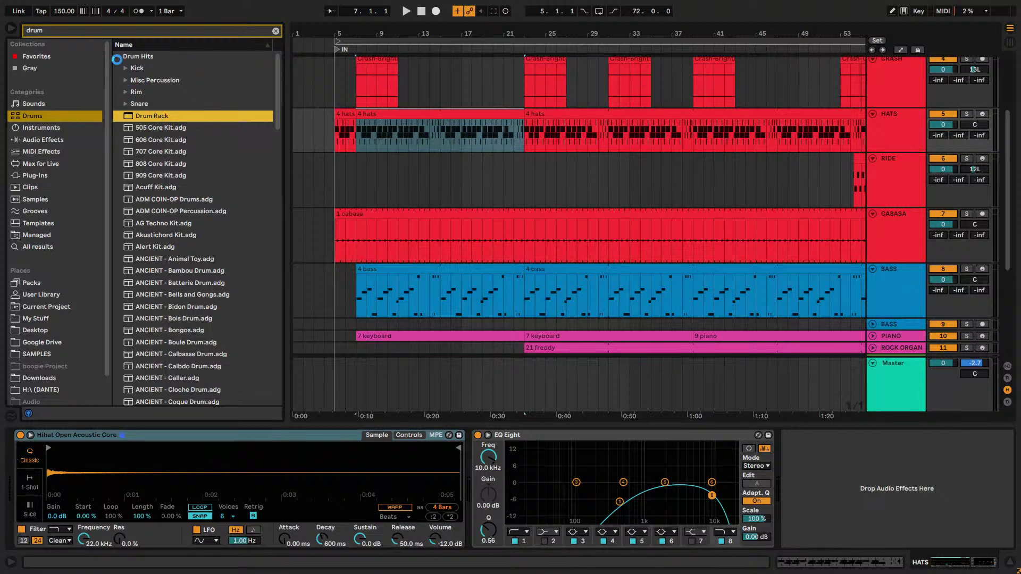
Search for "acoust" and audition the samples in the Hihat folder, comparing the closed, foot and open hi-hats
{"action": "type", "text": "acoust"}
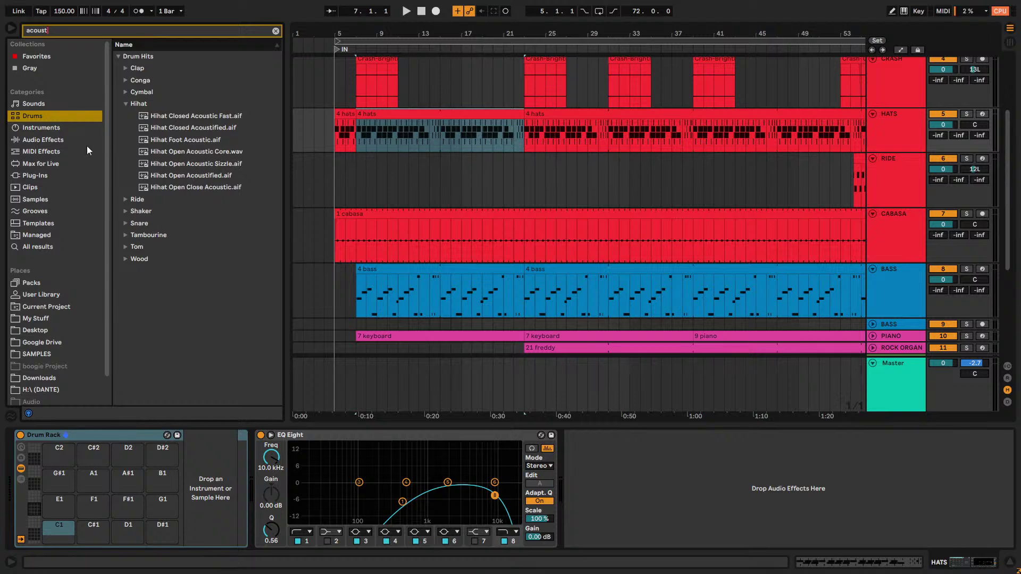
{"action": "left_click", "coordinate": [185, 117]}
{"action": "left_click", "coordinate": [188, 141]}
{"action": "left_click", "coordinate": [196, 127]}
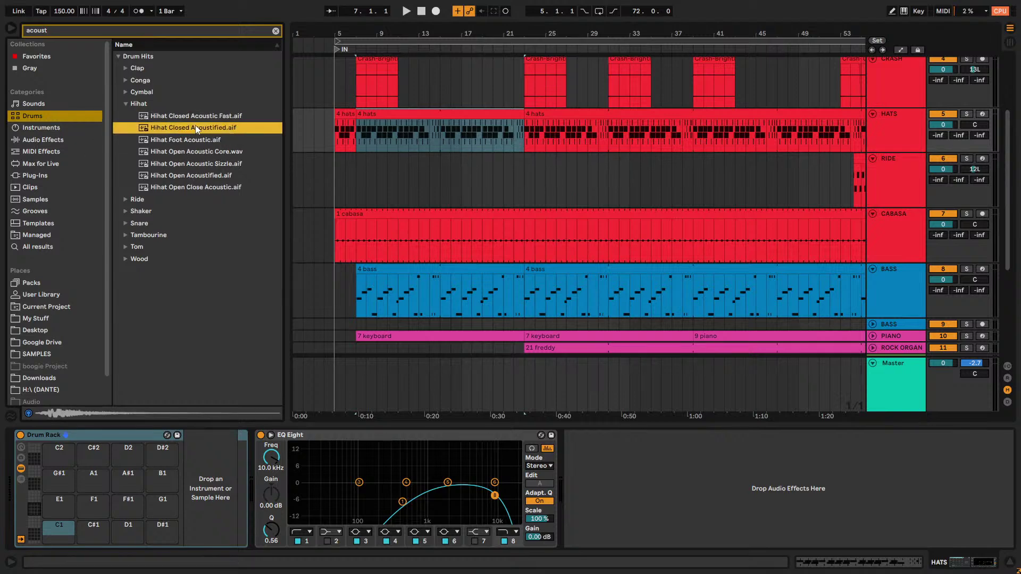
{"action": "left_click", "coordinate": [197, 162]}
{"action": "left_click", "coordinate": [197, 175]}
{"action": "key", "text": "Up"}
{"action": "key", "text": "Up"}
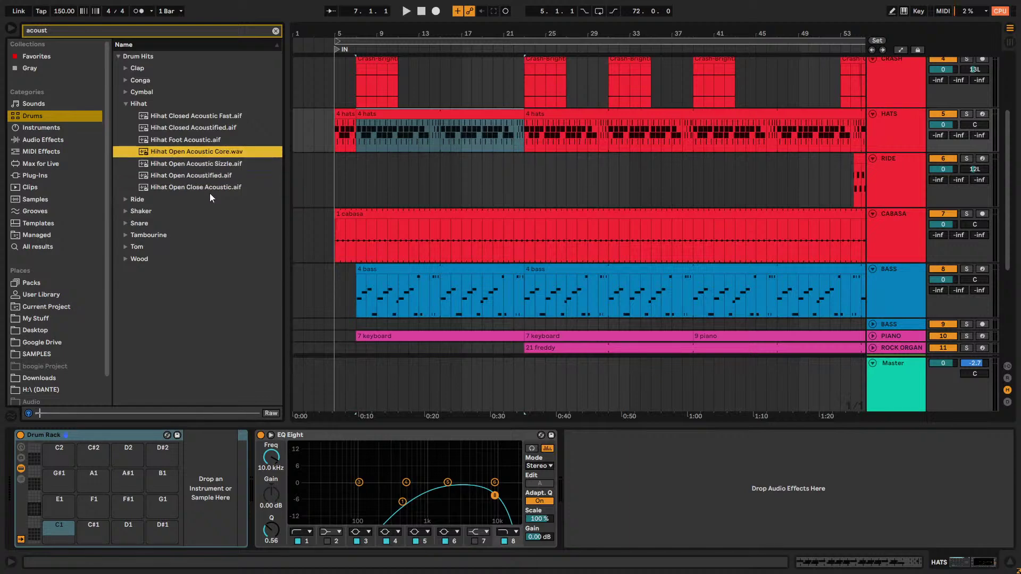
{"action": "key", "text": "Down"}
{"action": "key", "text": "Down"}
{"action": "key", "text": "Down"}
{"action": "key", "text": "Up"}
{"action": "key", "text": "Up"}
{"action": "key", "text": "Up"}
{"action": "key", "text": "Up"}
{"action": "key", "text": "Up"}
{"action": "key", "text": "Up"}
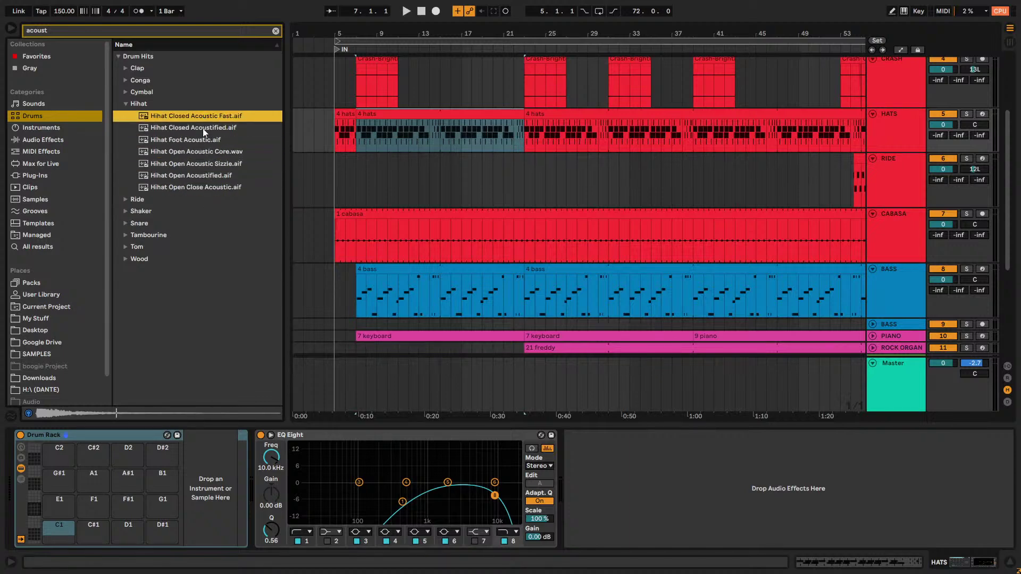
{"action": "key", "text": "Down"}
{"action": "key", "text": "Down"}
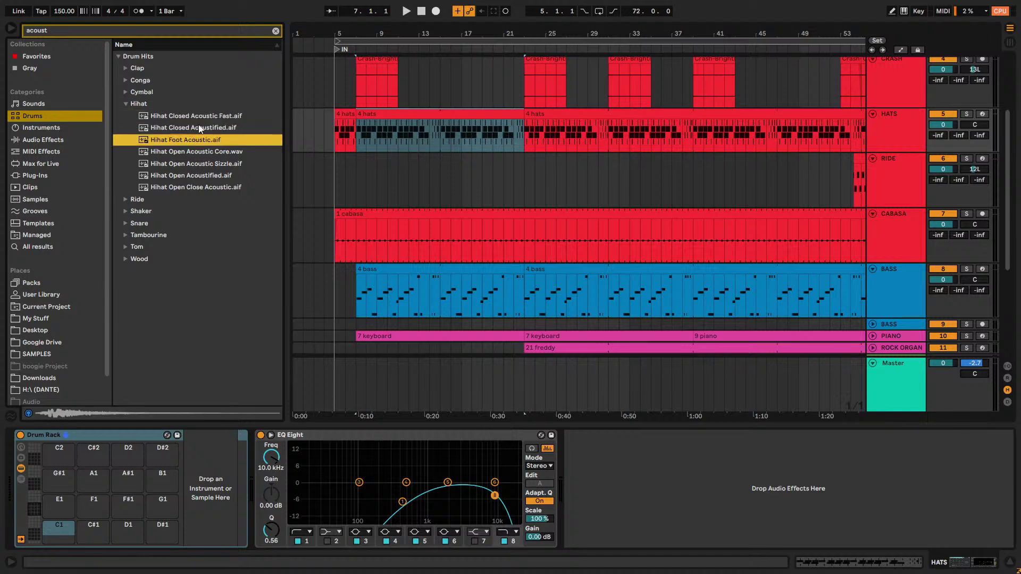
{"action": "key", "text": "Up"}
{"action": "key", "text": "Up"}
{"action": "key", "text": "Down"}
{"action": "key", "text": "Down"}
{"action": "key", "text": "Down"}
{"action": "key", "text": "Down"}
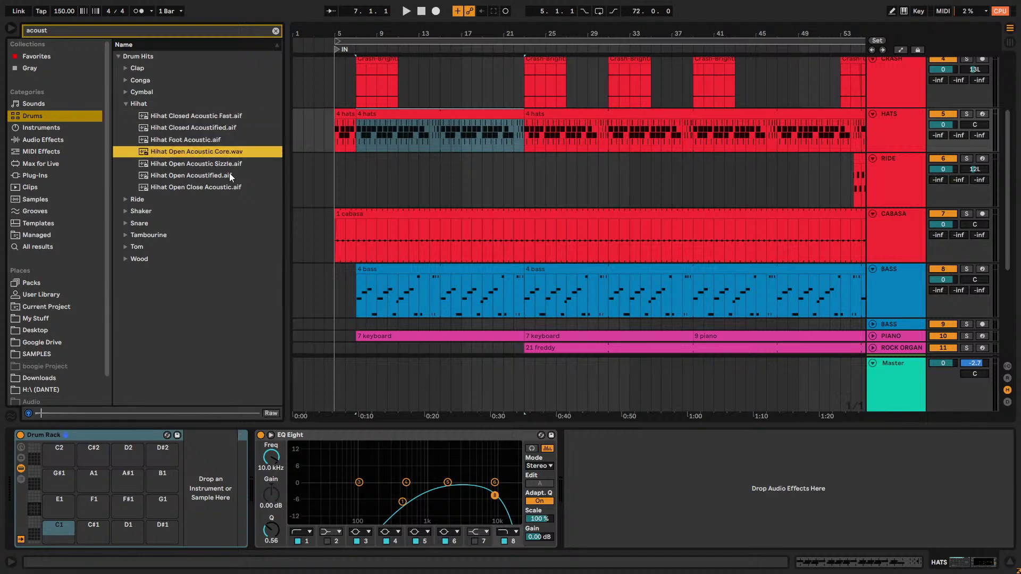
{"action": "key", "text": "Down"}
{"action": "key", "text": "Down"}
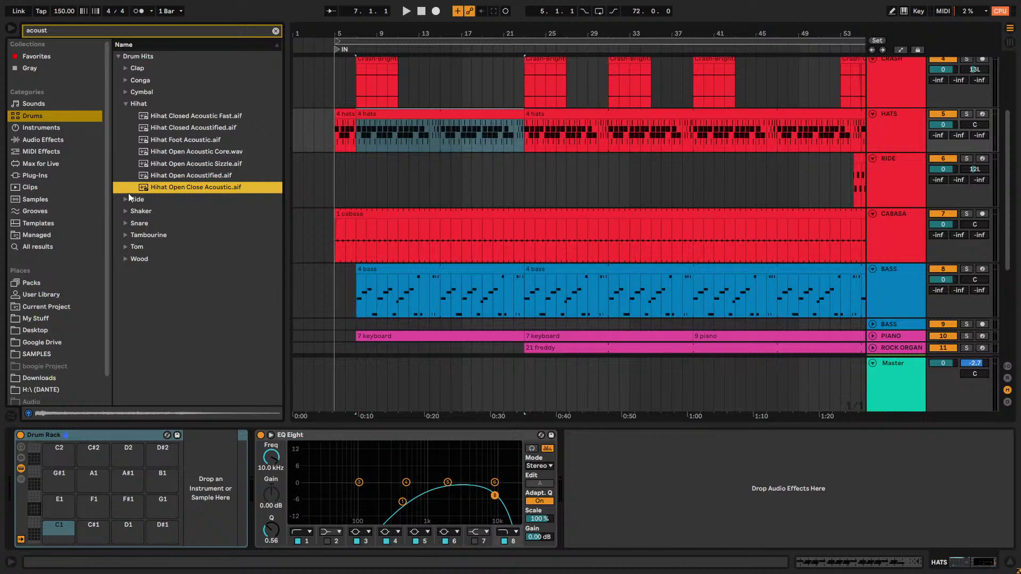
Audition the last open hi-hat samples, load Hihat Open Close Acoustic.aif onto Drum Rack pad C1 and play the arrangement
{"action": "key", "text": "Down"}
{"action": "key", "text": "Up"}
{"action": "key", "text": "Up"}
{"action": "key", "text": "Down"}
{"action": "key", "text": "Down"}
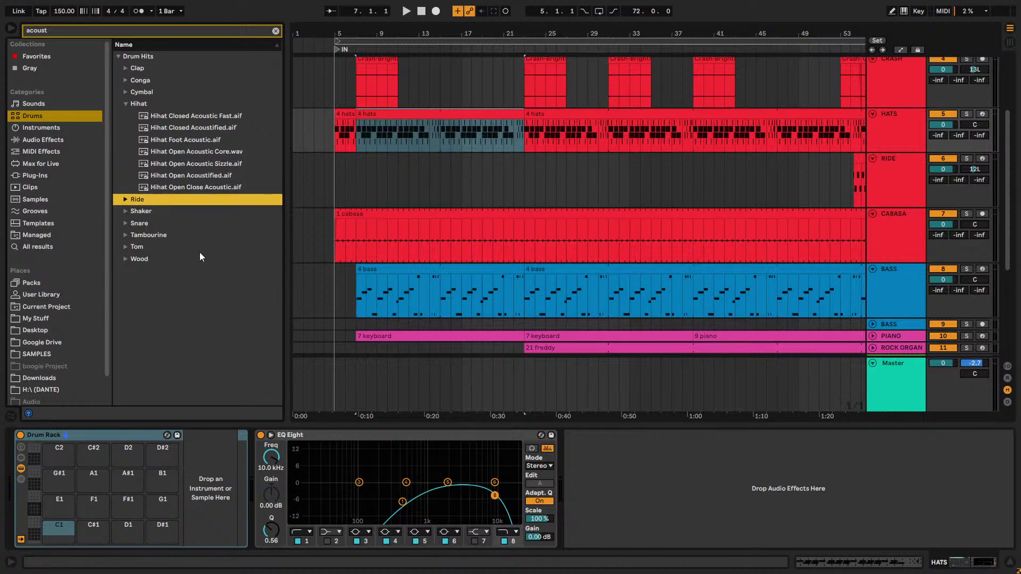
{"action": "key", "text": "Up"}
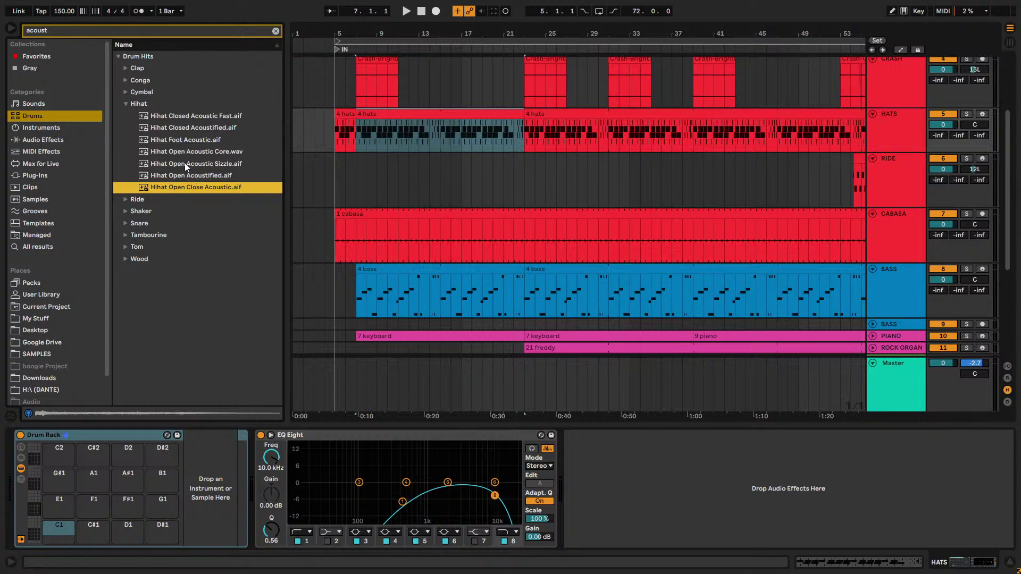
{"action": "left_click", "coordinate": [92, 30]}
{"action": "left_click_drag", "start_coordinate": [175, 186], "coordinate": [60, 532]}
{"action": "key", "text": "space"}
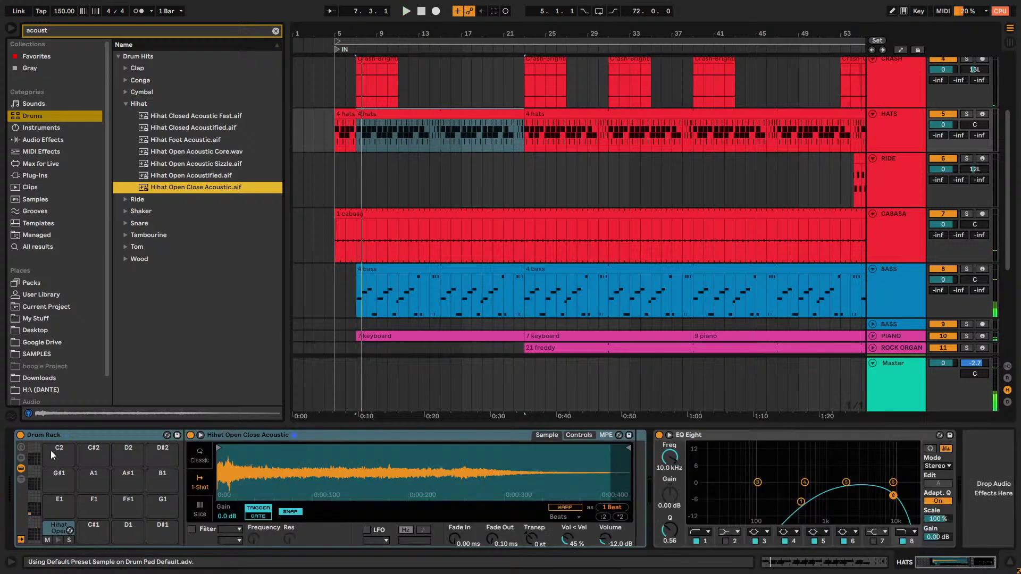
Move the loaded hi-hat from pad C1 to C2, and on to pad G#-1, checking it against the arrangement
{"action": "left_click", "coordinate": [32, 514]}
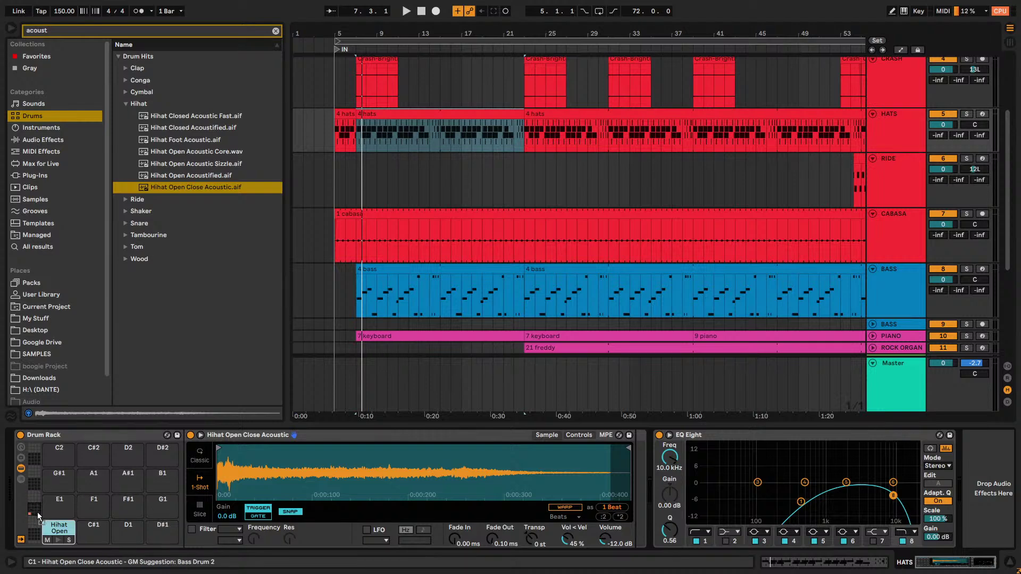
{"action": "left_click_drag", "start_coordinate": [56, 531], "coordinate": [65, 455]}
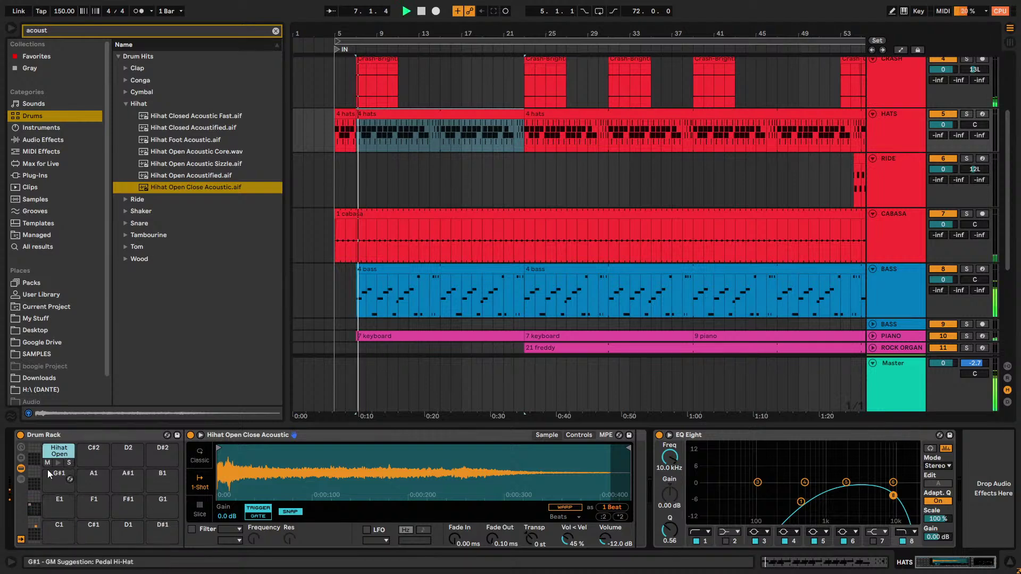
{"action": "left_click_drag", "start_coordinate": [56, 534], "coordinate": [65, 534]}
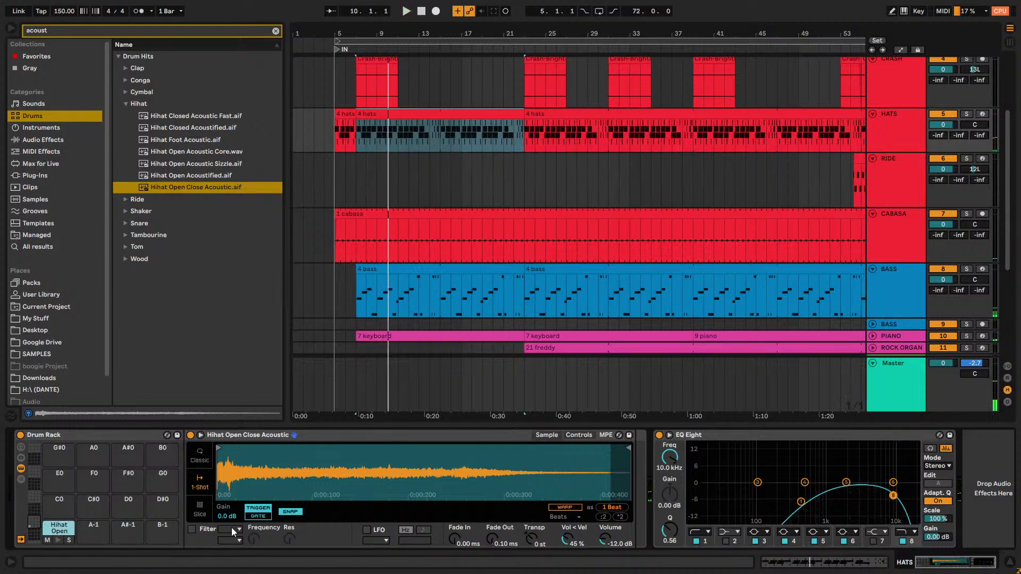
{"action": "left_click", "coordinate": [578, 436]}
{"action": "left_click", "coordinate": [547, 436]}
Search for "hi ha" and audition the closed, foot, half-open and open samples in the Hihat folder
{"action": "left_click", "coordinate": [57, 33]}
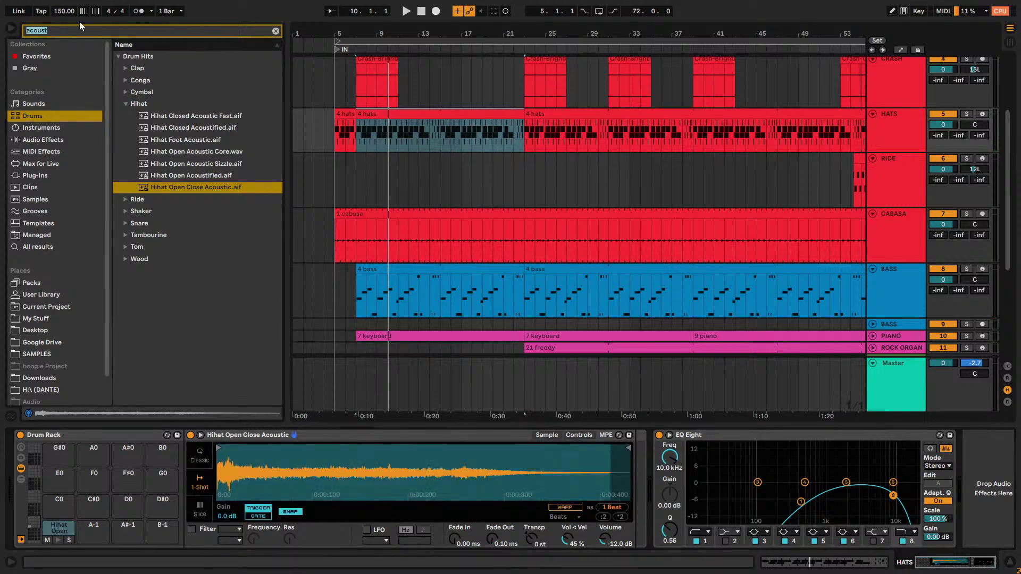
{"action": "type", "text": "hi ha"}
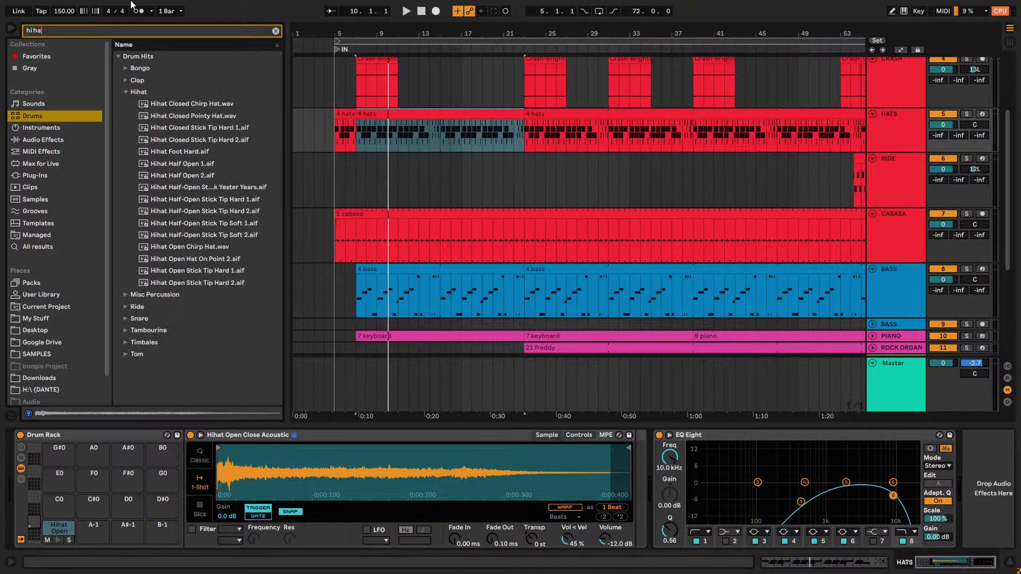
{"action": "left_click", "coordinate": [148, 105]}
{"action": "key", "text": "Down"}
{"action": "key", "text": "Down"}
{"action": "key", "text": "Down"}
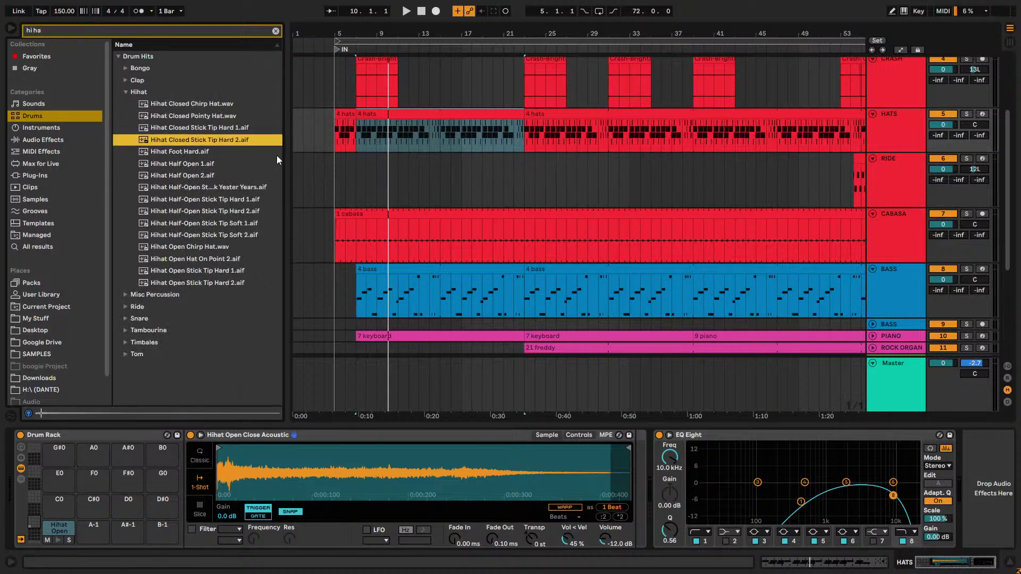
{"action": "key", "text": "Down"}
{"action": "key", "text": "Down"}
{"action": "key", "text": "Down"}
{"action": "key", "text": "Down"}
{"action": "key", "text": "Down"}
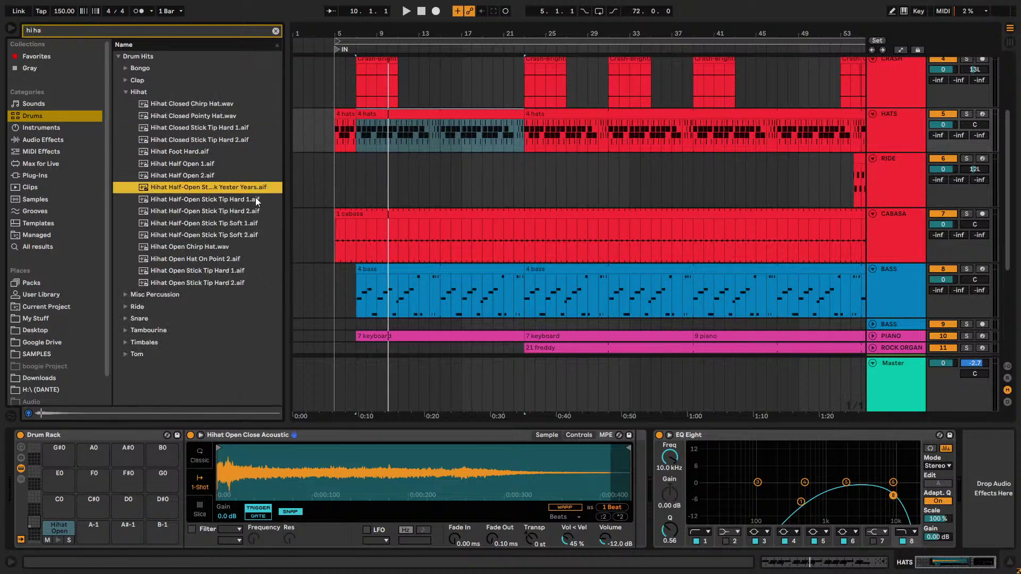
{"action": "key", "text": "Down"}
{"action": "key", "text": "Up"}
{"action": "key", "text": "Up"}
{"action": "key", "text": "Down"}
{"action": "key", "text": "Down"}
{"action": "key", "text": "Down"}
{"action": "key", "text": "Down"}
{"action": "key", "text": "Down"}
{"action": "key", "text": "Down"}
{"action": "key", "text": "Down"}
{"action": "key", "text": "Down"}
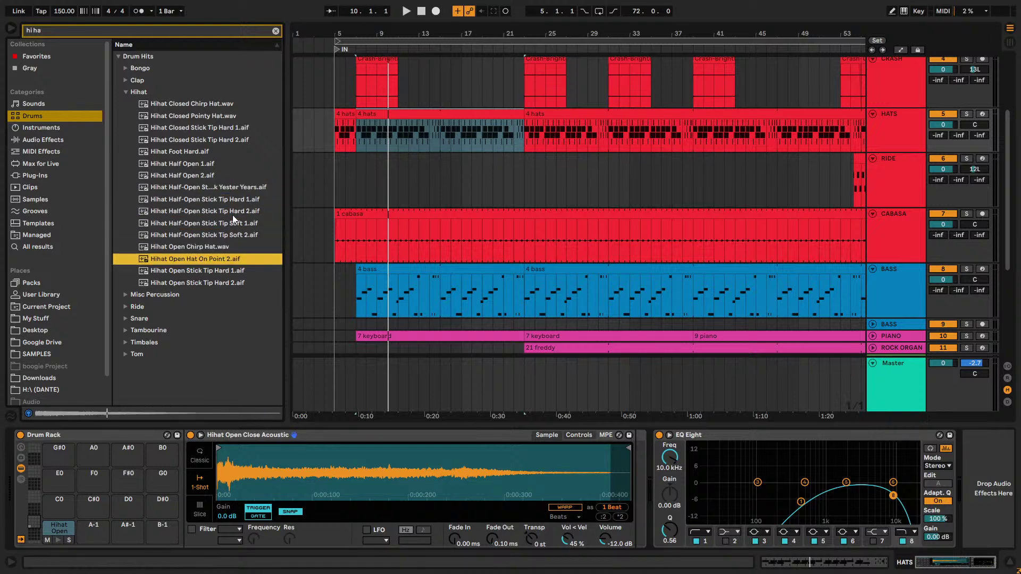
{"action": "key", "text": "Up"}
{"action": "key", "text": "Up"}
Load the Hihat Half-Open Stick Shank Yester Years sample onto pad G#-1 in place of the previous hi-hat and play it
{"action": "left_click", "coordinate": [215, 191]}
{"action": "key", "text": "Up"}
{"action": "key", "text": "Up"}
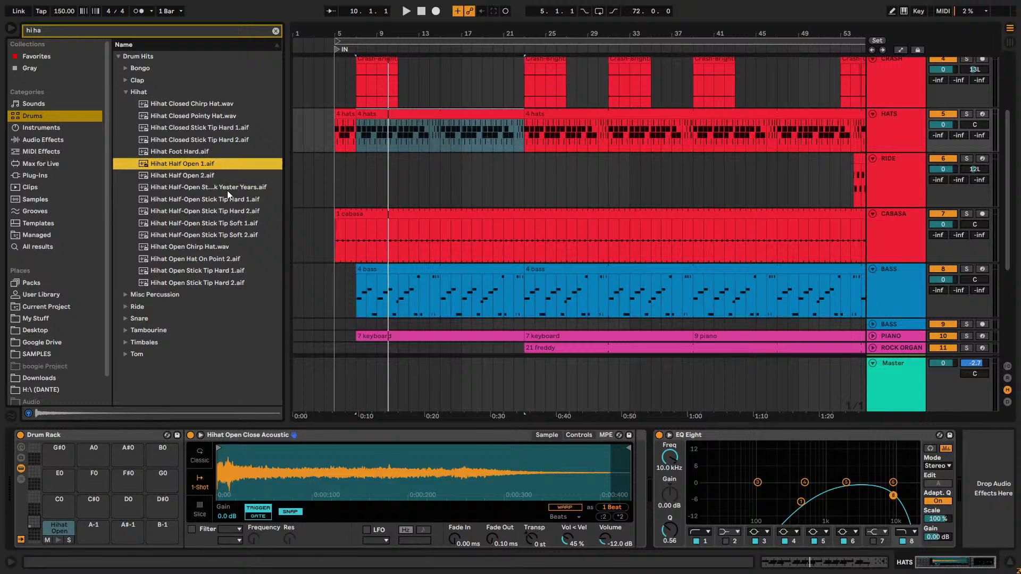
{"action": "left_click", "coordinate": [228, 191]}
{"action": "left_click_drag", "start_coordinate": [226, 191], "coordinate": [64, 532]}
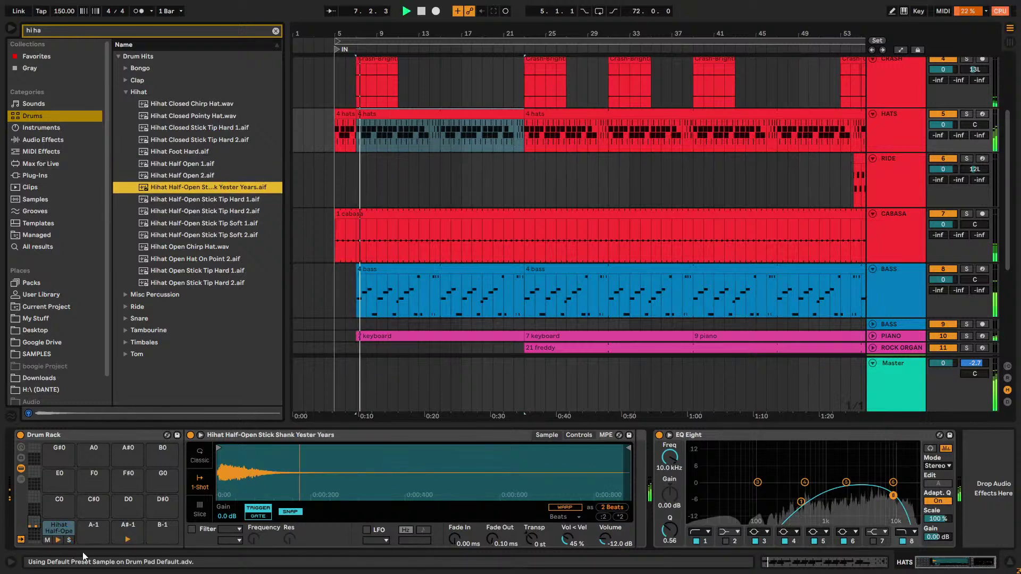
Load Hihat Half-Open Stick Tip Hard 1.aif onto pad A-1 and play the arrangement
{"action": "left_click", "coordinate": [181, 201]}
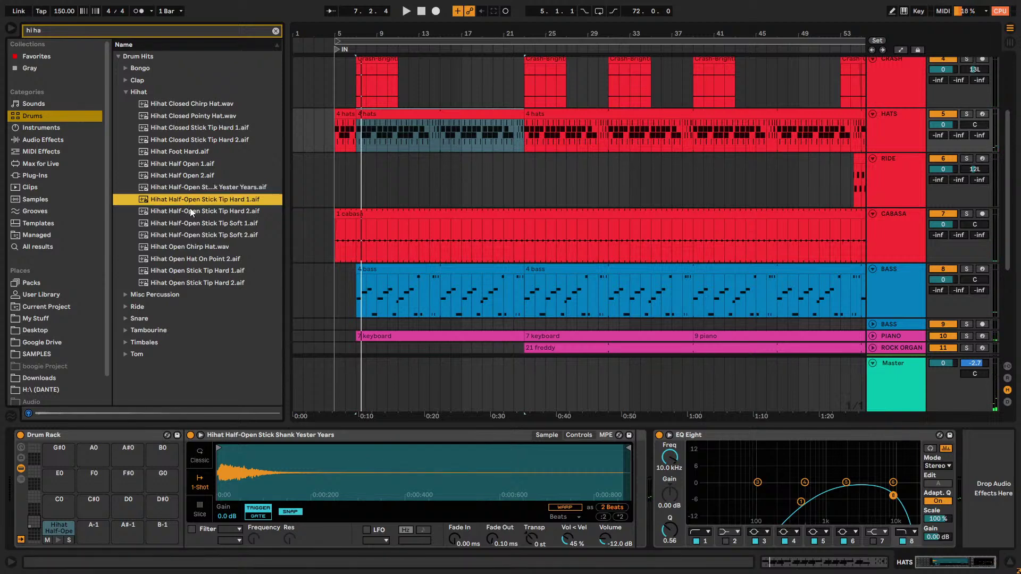
{"action": "left_click_drag", "start_coordinate": [198, 197], "coordinate": [117, 478]}
{"action": "left_click_drag", "start_coordinate": [89, 538], "coordinate": [90, 537]}
{"action": "key", "text": "space"}
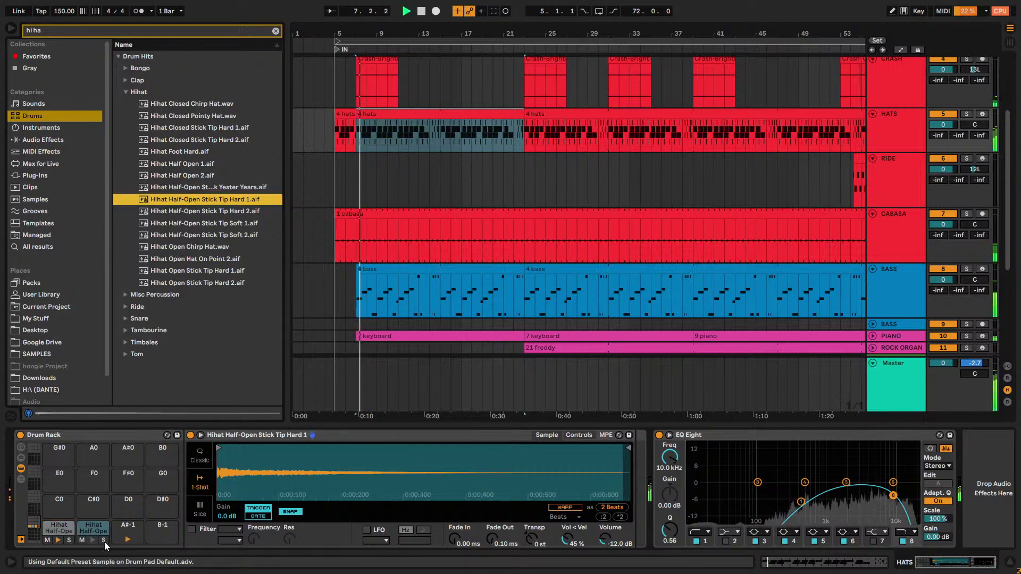
Enable the filter on the Yester Years hi-hat on pad G#-1 as a high-pass at about 1.90 kHz
{"action": "left_click", "coordinate": [63, 529]}
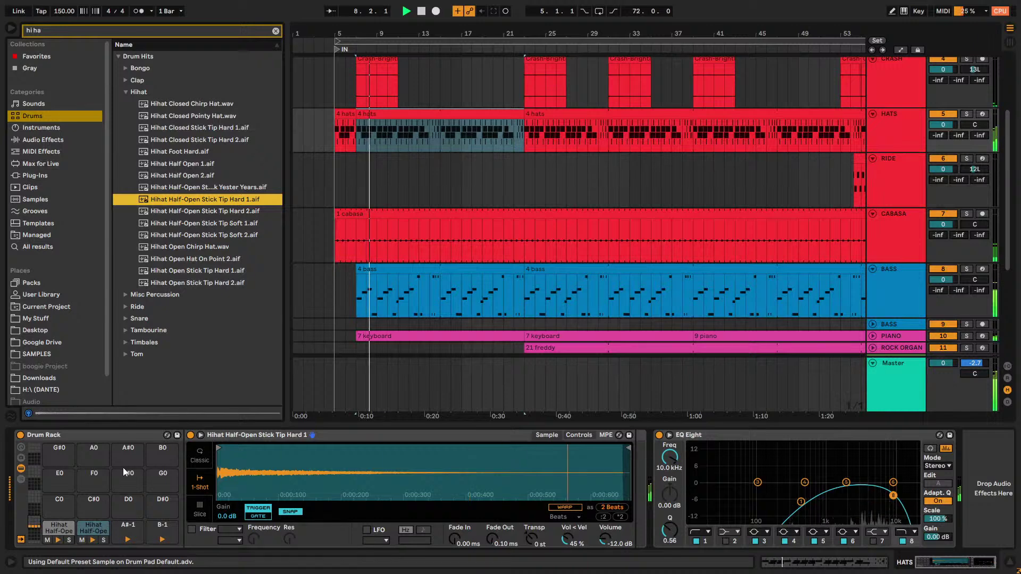
{"action": "left_click", "coordinate": [567, 435]}
{"action": "left_click", "coordinate": [545, 435]}
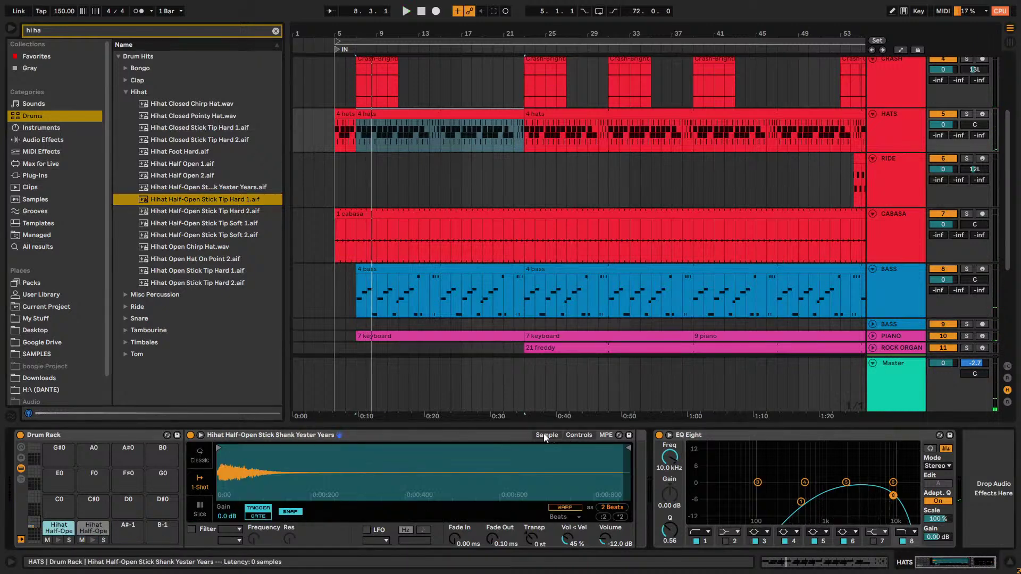
{"action": "left_click", "coordinate": [579, 435]}
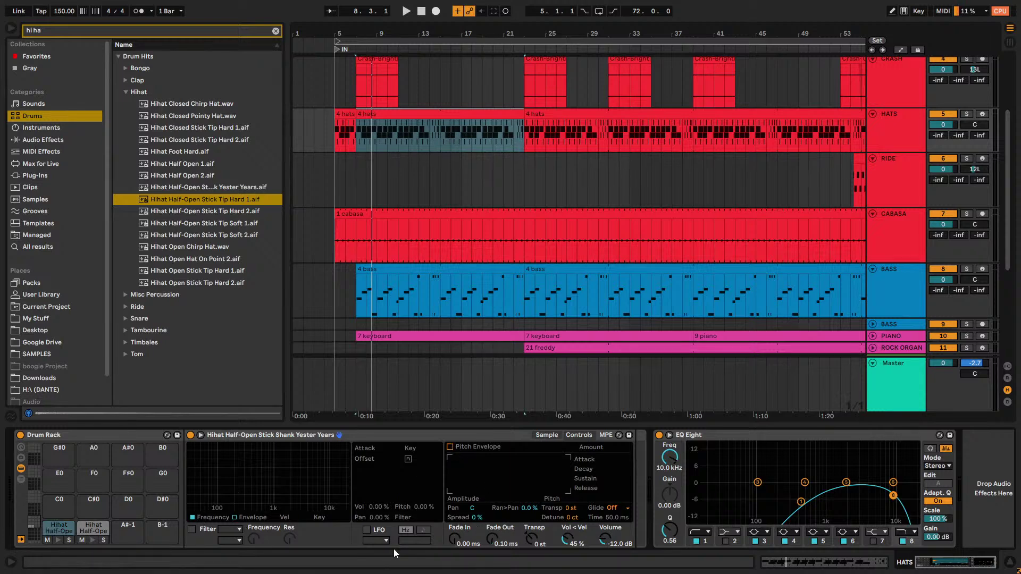
{"action": "left_click", "coordinate": [200, 527]}
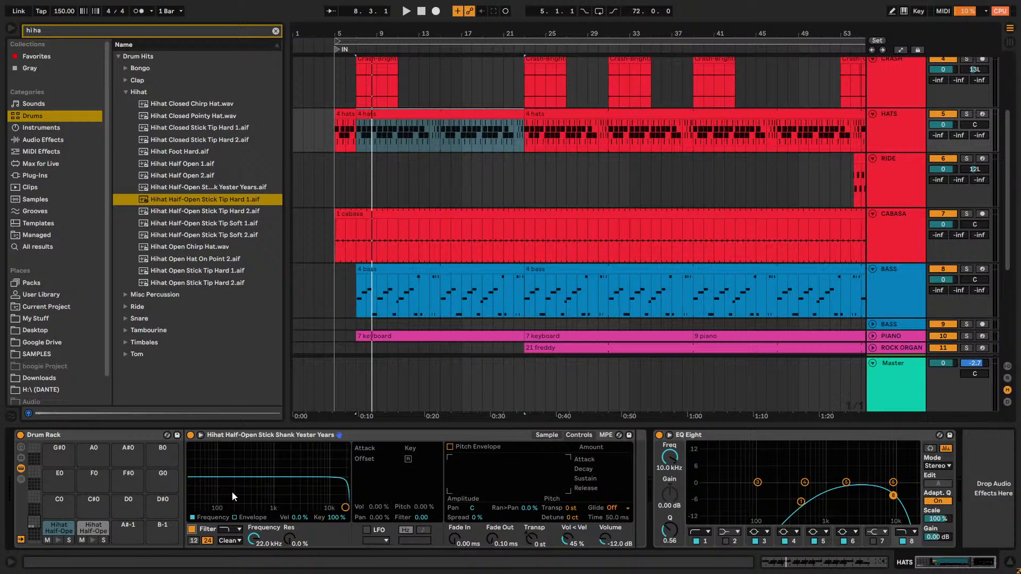
{"action": "left_click", "coordinate": [226, 538]}
{"action": "left_click", "coordinate": [308, 502]}
{"action": "left_click", "coordinate": [230, 529]}
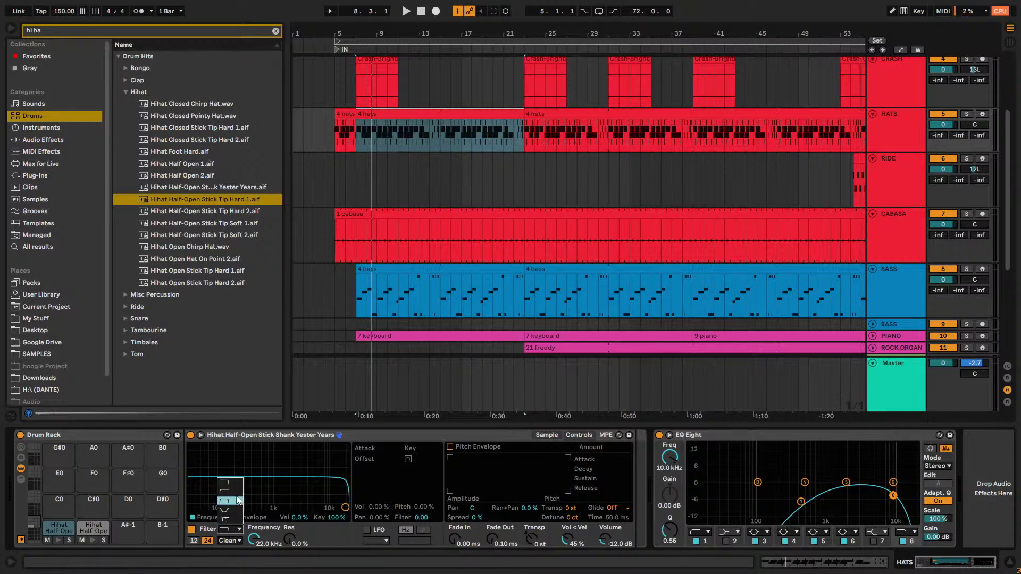
{"action": "left_click", "coordinate": [229, 491]}
{"action": "left_click_drag", "start_coordinate": [341, 515], "coordinate": [242, 509]}
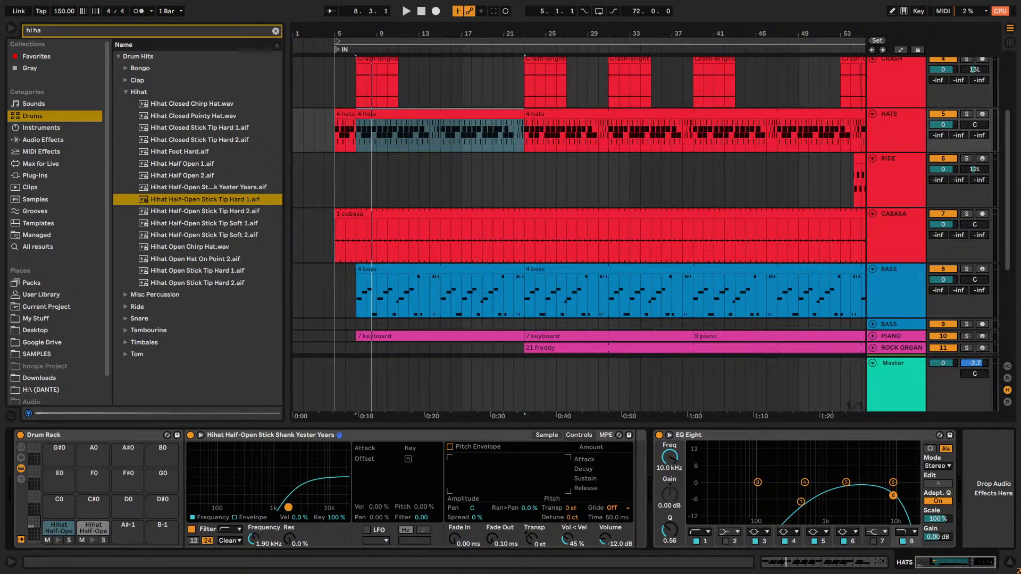
Enable a high-pass filter at about 1.75 kHz on the Stick Tip Hard 1 hi-hat on pad A-1 and play the result
{"action": "left_click", "coordinate": [94, 527]}
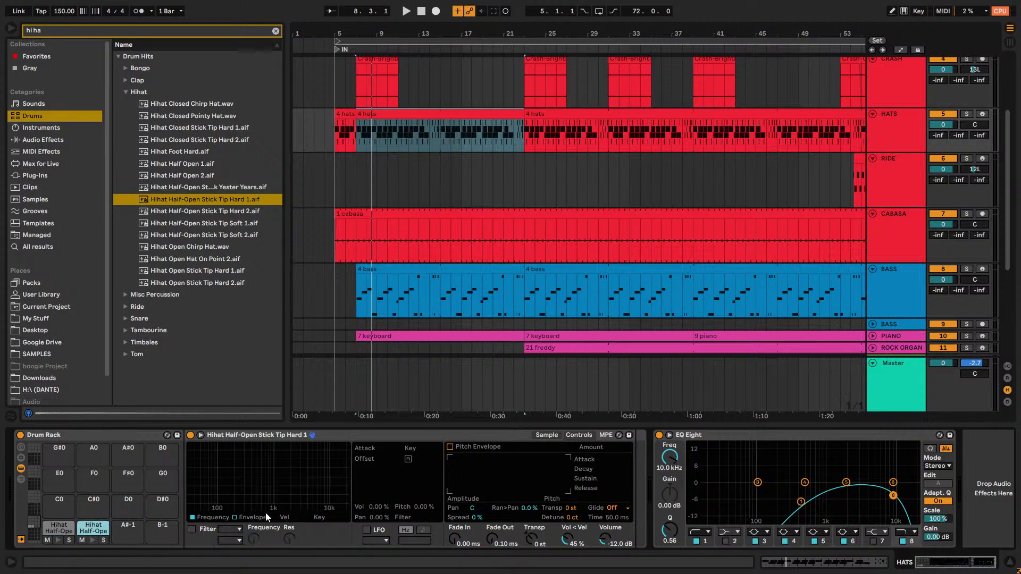
{"action": "left_click", "coordinate": [192, 529]}
{"action": "left_click", "coordinate": [229, 529]}
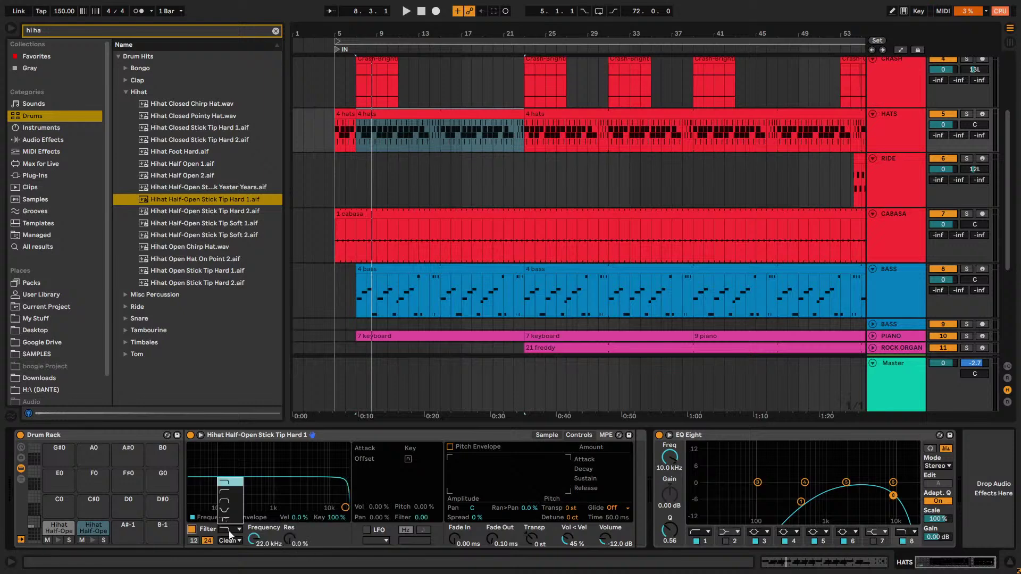
{"action": "left_click", "coordinate": [230, 491]}
{"action": "left_click_drag", "start_coordinate": [343, 511], "coordinate": [287, 508]}
{"action": "key", "text": "space"}
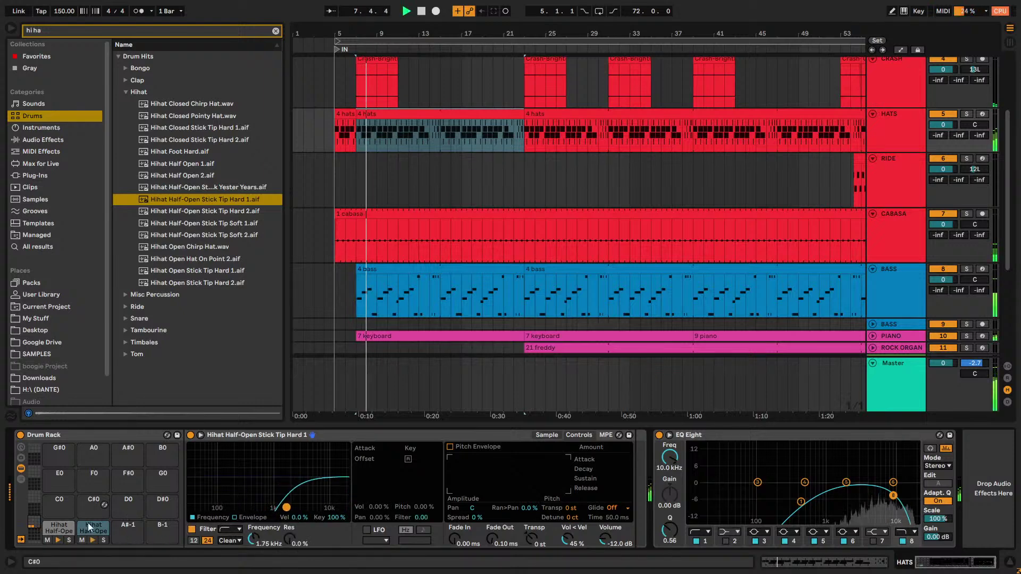
Set the high-pass frequency of both hi-hat pads to 3.62 kHz, with 3.9% resonance on the Yester Years pad
{"action": "left_click", "coordinate": [66, 532]}
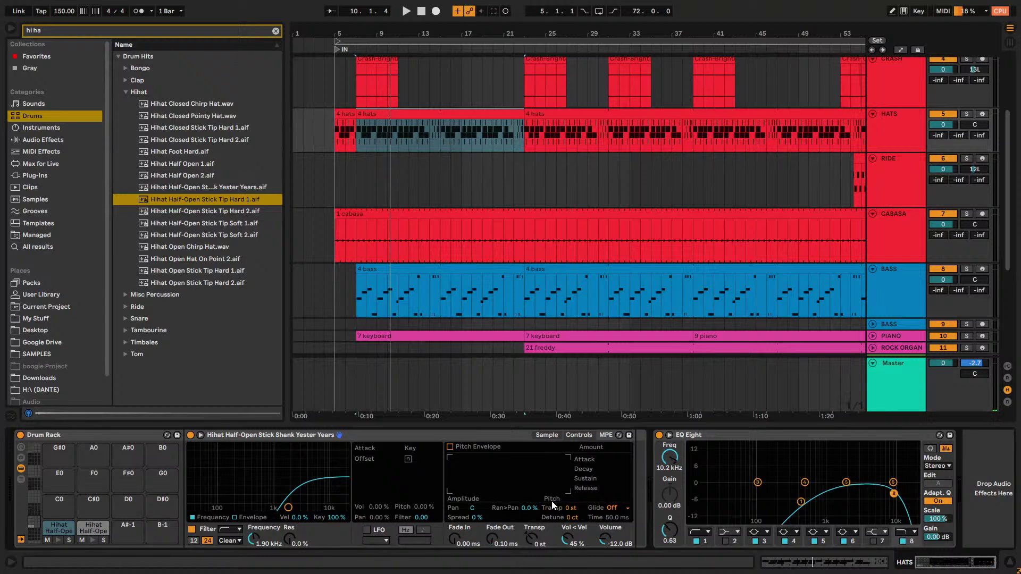
{"action": "left_click_drag", "start_coordinate": [288, 509], "coordinate": [296, 508]}
{"action": "left_click", "coordinate": [95, 529]}
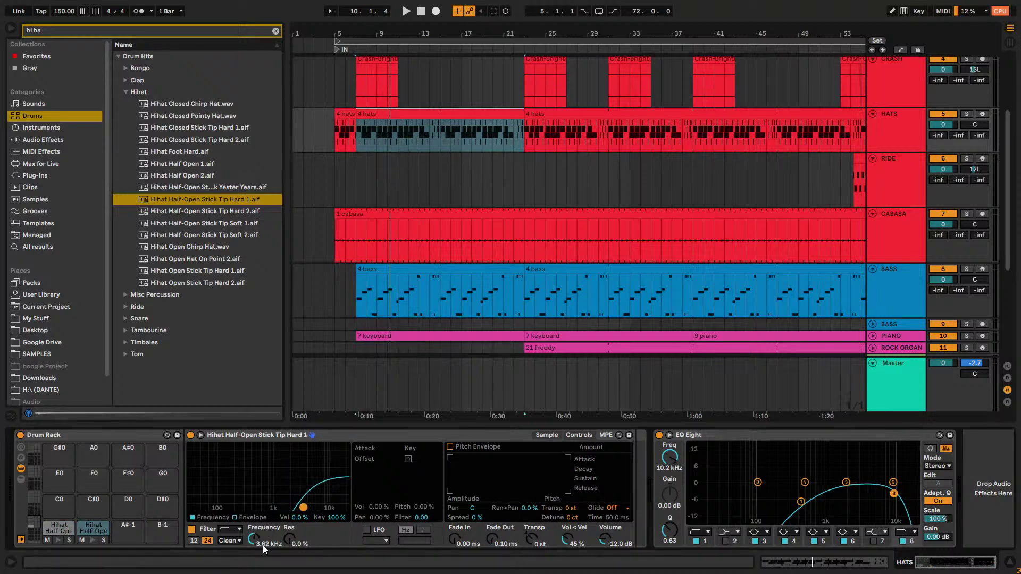
Show the Drum Rack's chain list, set the Yester Years chain volume to -12 dB and play the arrangement
{"action": "left_click", "coordinate": [59, 528]}
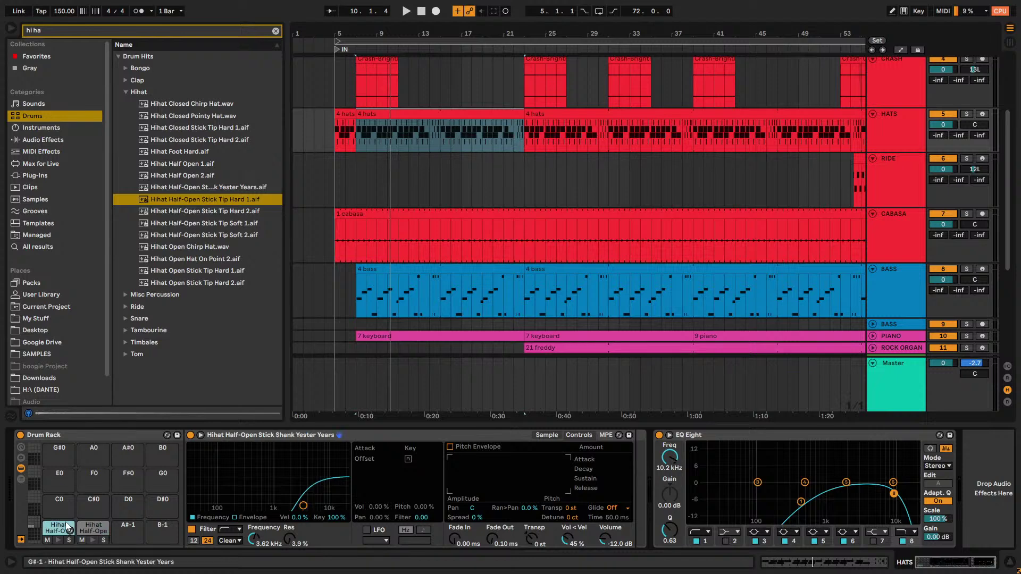
{"action": "left_click", "coordinate": [20, 479]}
{"action": "left_click", "coordinate": [262, 460]}
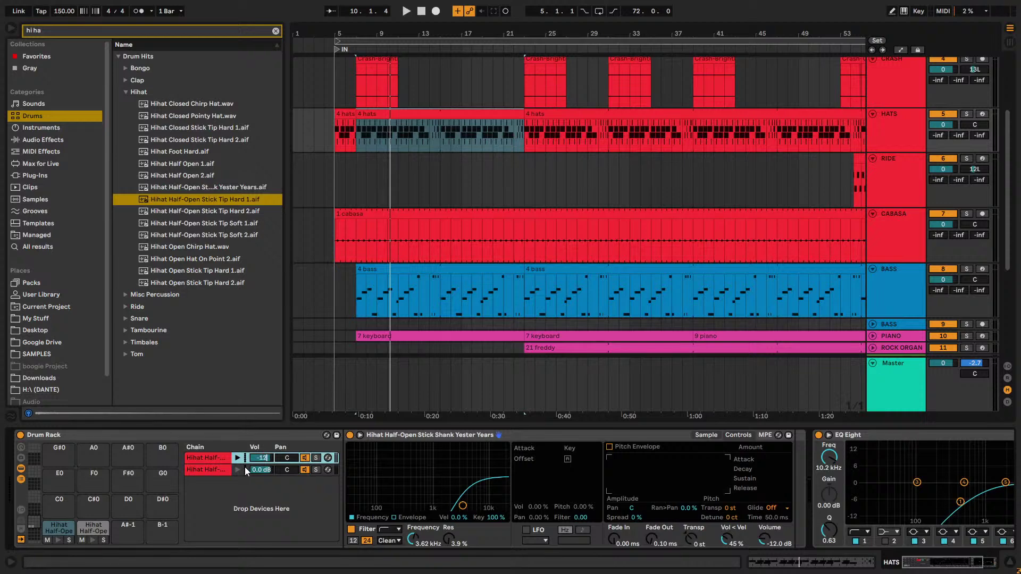
{"action": "key", "text": "Return"}
{"action": "key", "text": "space"}
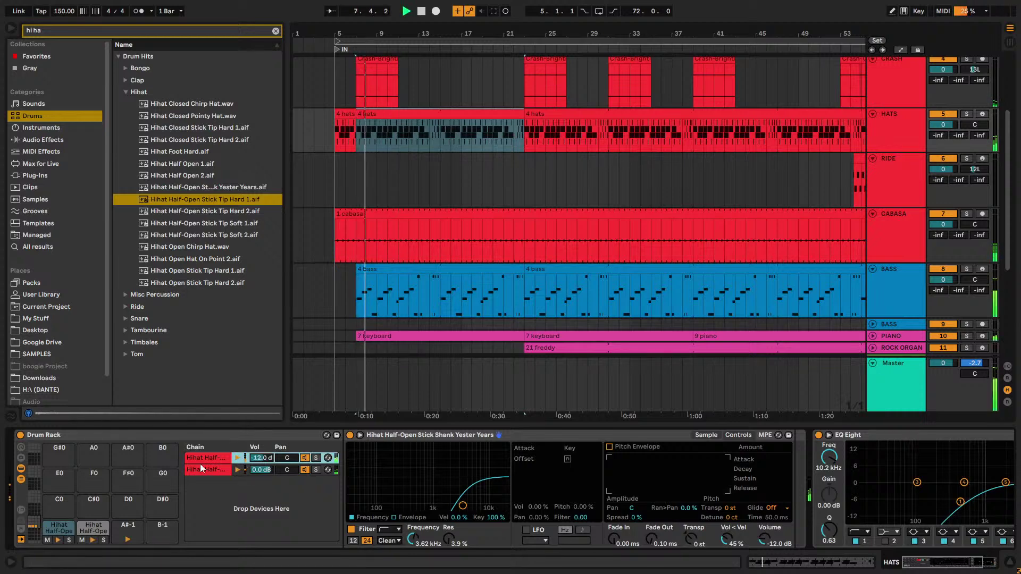
Play the section with the Stick Tip Hard 1 chain selected and check which pads the 4 hats clip's notes trigger
{"action": "left_click", "coordinate": [200, 468]}
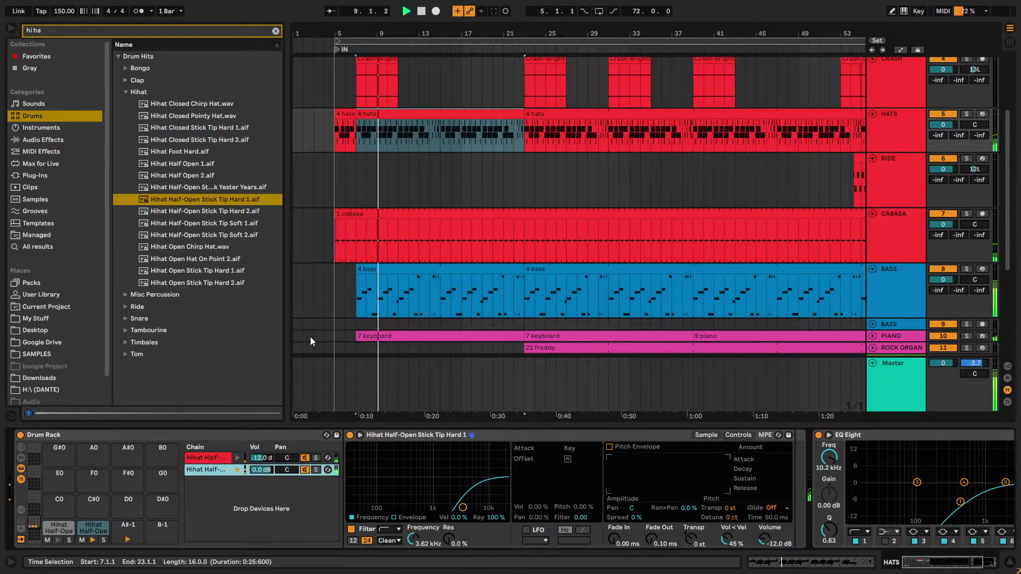
{"action": "key", "text": "space"}
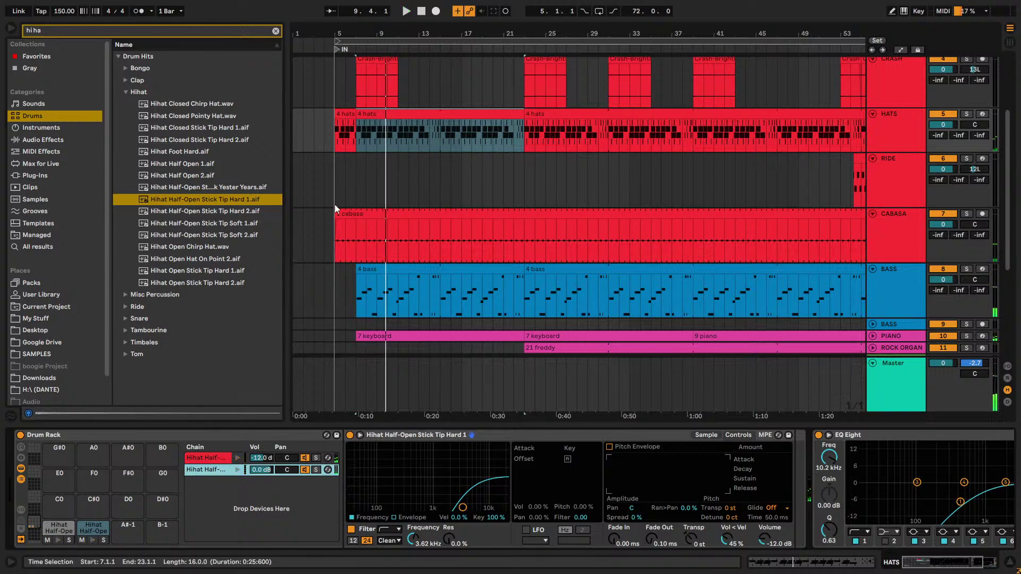
{"action": "key", "text": "space"}
{"action": "double_click", "coordinate": [389, 120]}
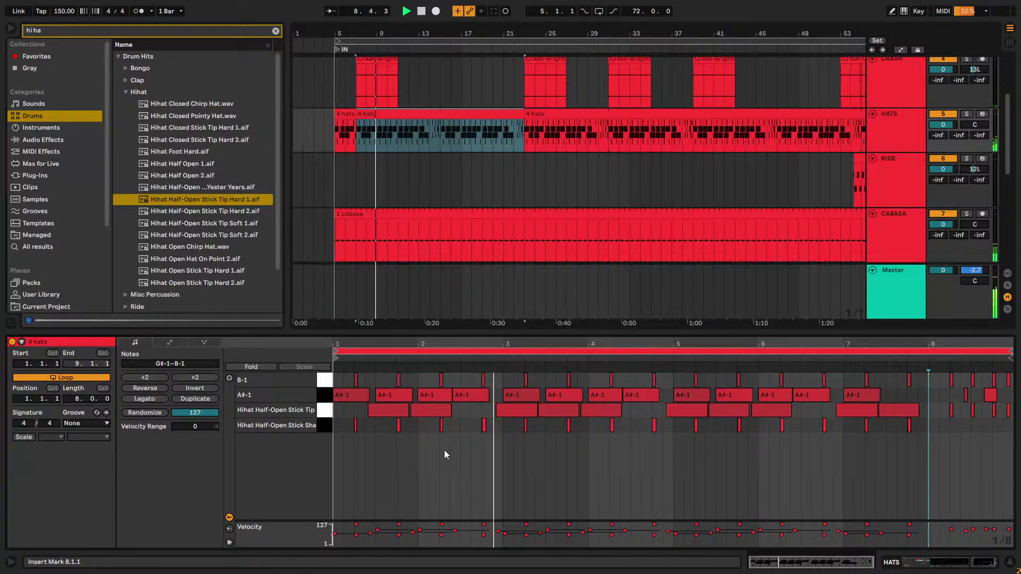
{"action": "key", "text": "shift+Tab"}
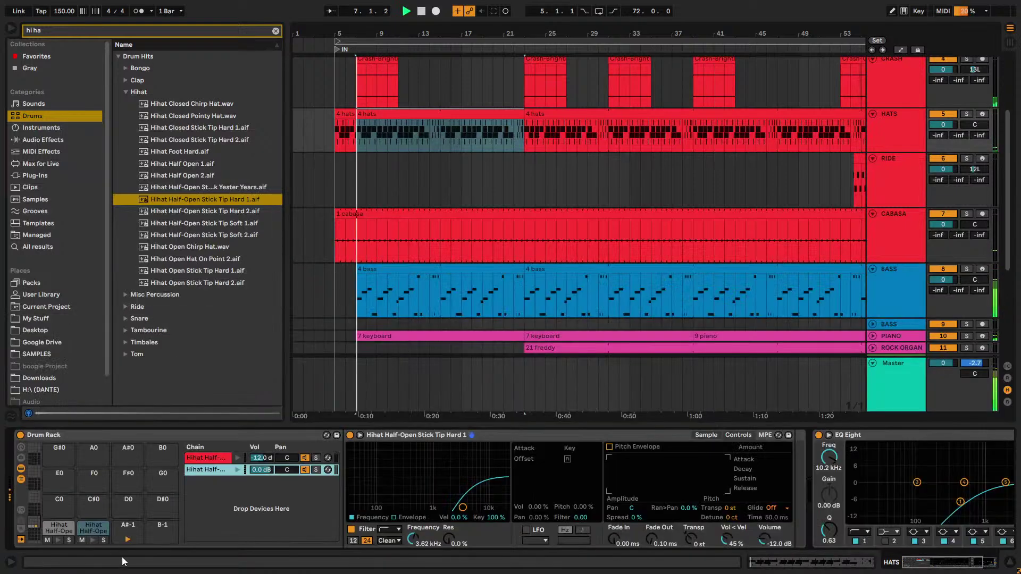
{"action": "key", "text": "space"}
{"action": "key", "text": "space"}
Audition the browser's hi-hat samples between Hihat Half-Open Stick Tip Hard 2 and Hihat Foot Hard
{"action": "left_click", "coordinate": [201, 211]}
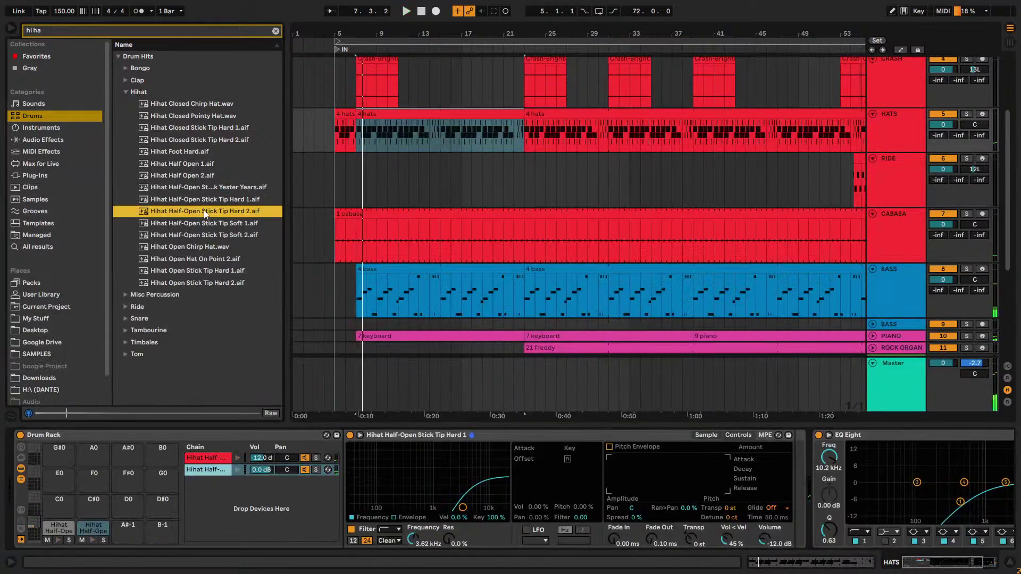
{"action": "key", "text": "Up"}
{"action": "key", "text": "Up"}
{"action": "key", "text": "Up"}
{"action": "key", "text": "Up"}
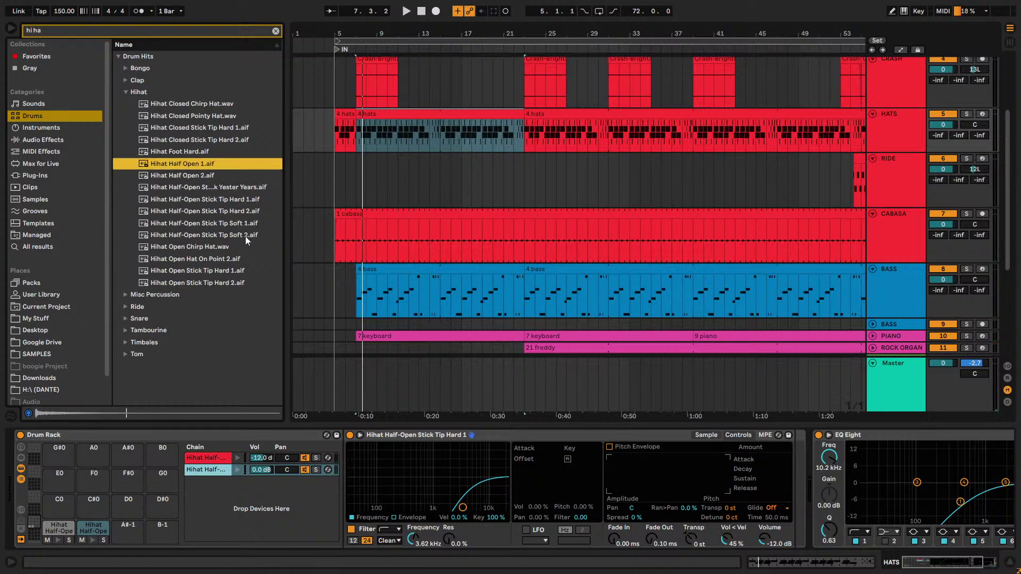
{"action": "key", "text": "Down"}
{"action": "key", "text": "Down"}
{"action": "key", "text": "Up"}
{"action": "key", "text": "Up"}
{"action": "key", "text": "Up"}
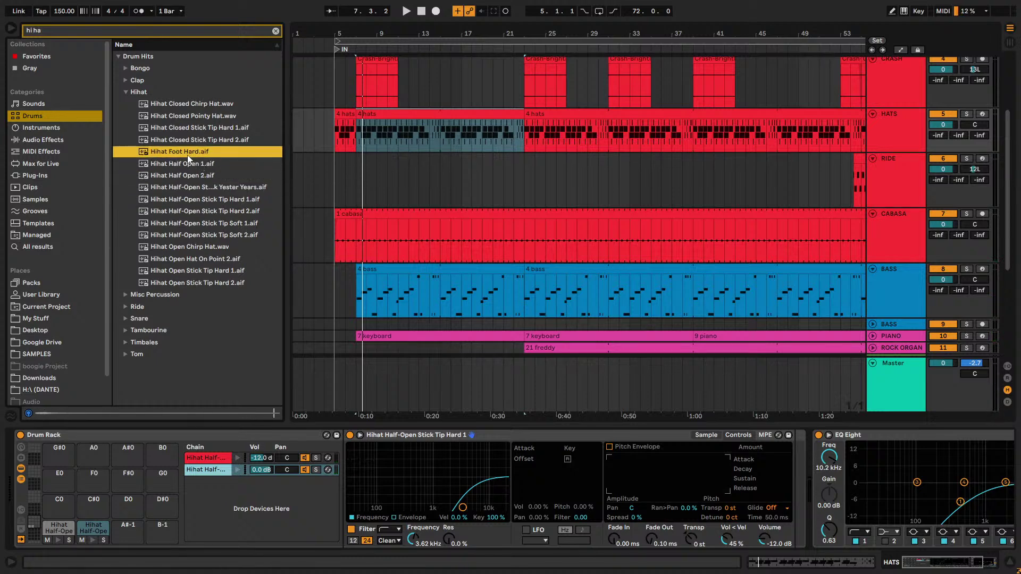
Move the Stick Tip Hard 1 hi-hat to pad A#-1, load Hihat Foot Hard on pad A-1 and play the section
{"action": "left_click_drag", "start_coordinate": [99, 534], "coordinate": [123, 528]}
{"action": "left_click", "coordinate": [119, 534]}
{"action": "key", "text": "space"}
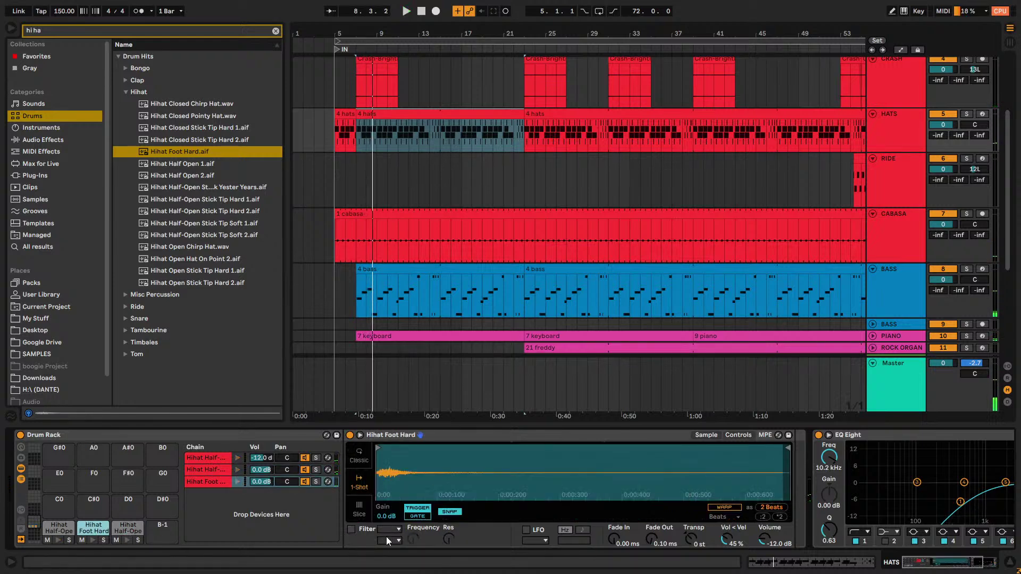
Enable a high-pass filter at about 2.11 kHz on the Hihat Foot Hard sample and play the result
{"action": "left_click", "coordinate": [739, 436]}
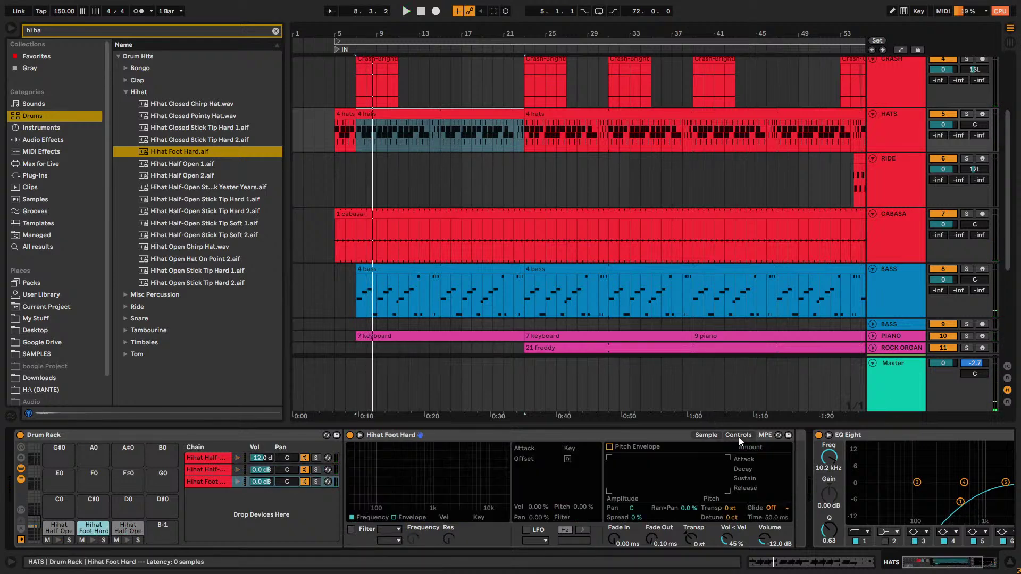
{"action": "left_click", "coordinate": [353, 529]}
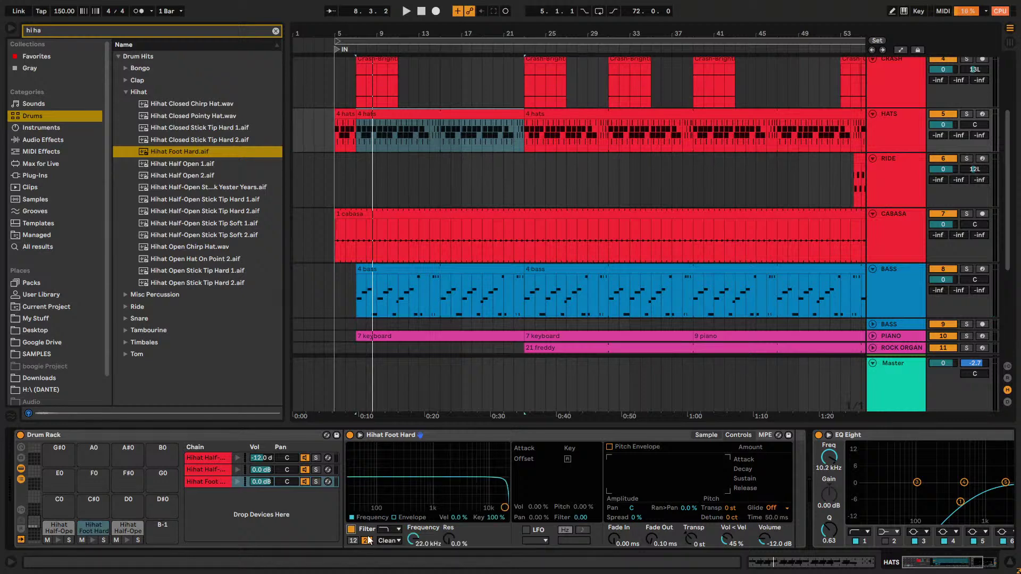
{"action": "left_click", "coordinate": [399, 530]}
{"action": "left_click", "coordinate": [391, 494]}
{"action": "left_click_drag", "start_coordinate": [504, 508], "coordinate": [449, 508]}
{"action": "key", "text": "space"}
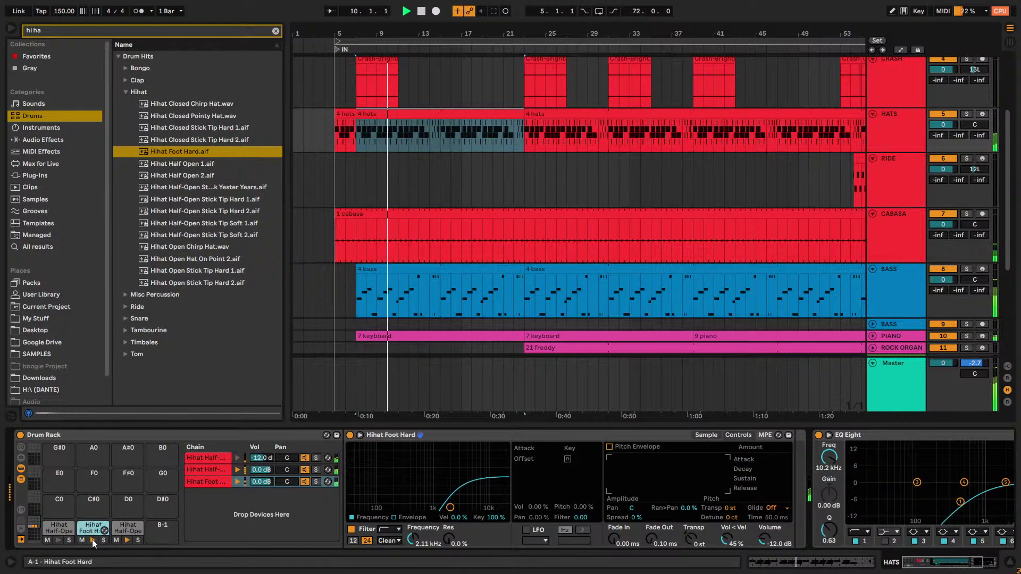
Set the Stick Tip Hard 1 chain's volume to -6 dB and its high-pass frequency to 5.42 kHz
{"action": "left_click", "coordinate": [196, 507]}
{"action": "left_click_drag", "start_coordinate": [272, 471], "coordinate": [261, 477]}
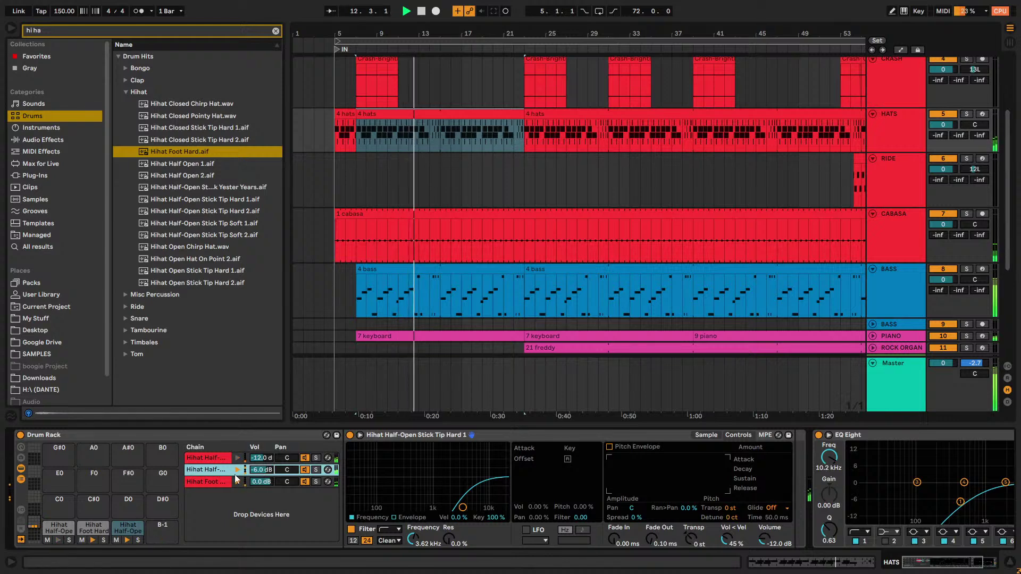
{"action": "left_click_drag", "start_coordinate": [467, 512], "coordinate": [472, 508]}
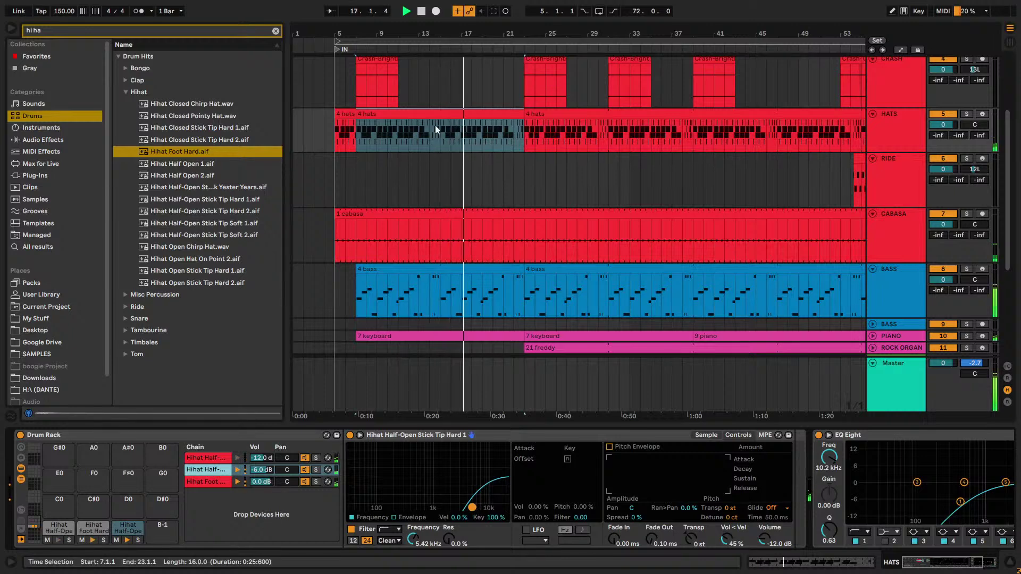
Set the HATS track's EQ Eight high cut to 12.4 kHz and its low cut to 587 Hz
{"action": "left_click", "coordinate": [901, 129]}
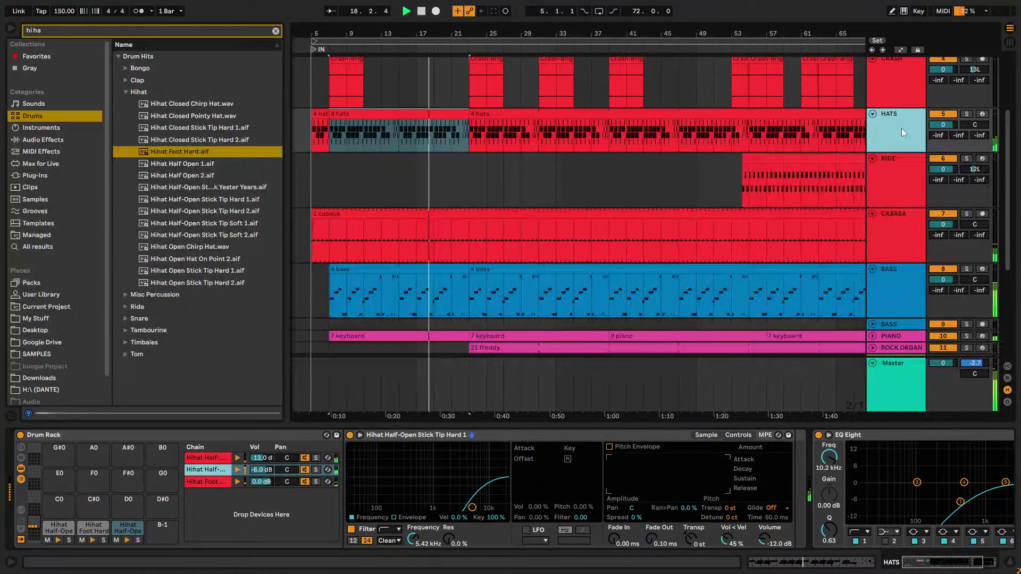
{"action": "double_click", "coordinate": [495, 434]}
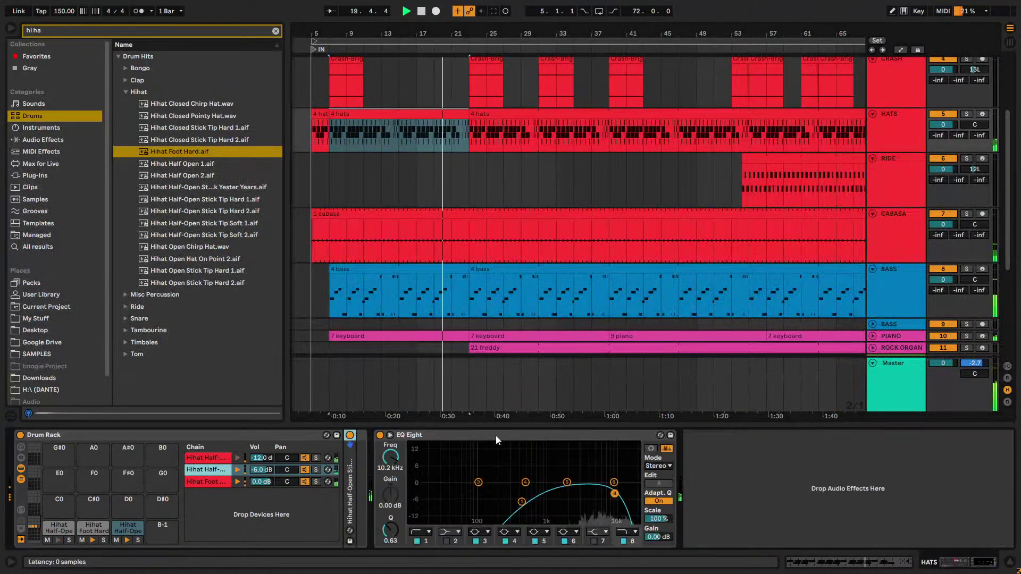
{"action": "left_click_drag", "start_coordinate": [610, 495], "coordinate": [617, 495]}
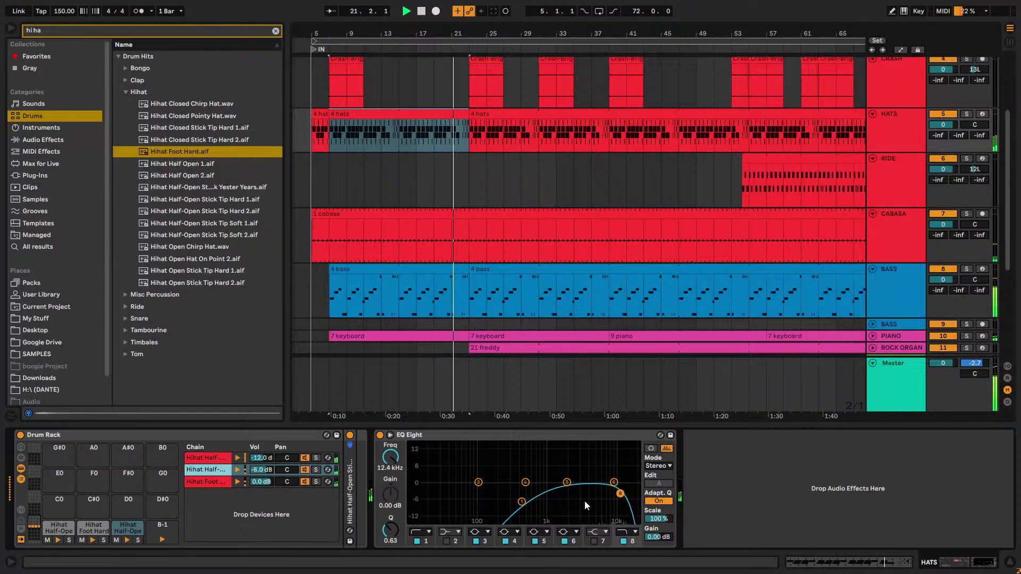
{"action": "left_click_drag", "start_coordinate": [522, 502], "coordinate": [530, 501]}
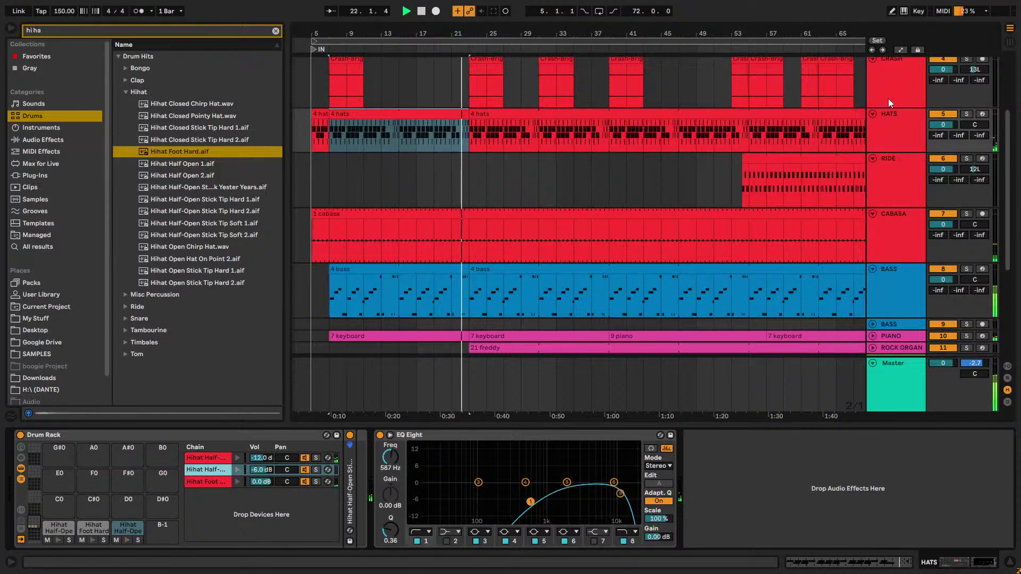
Solo the RIDE track and play its clip from bar 63
{"action": "left_click", "coordinate": [792, 158]}
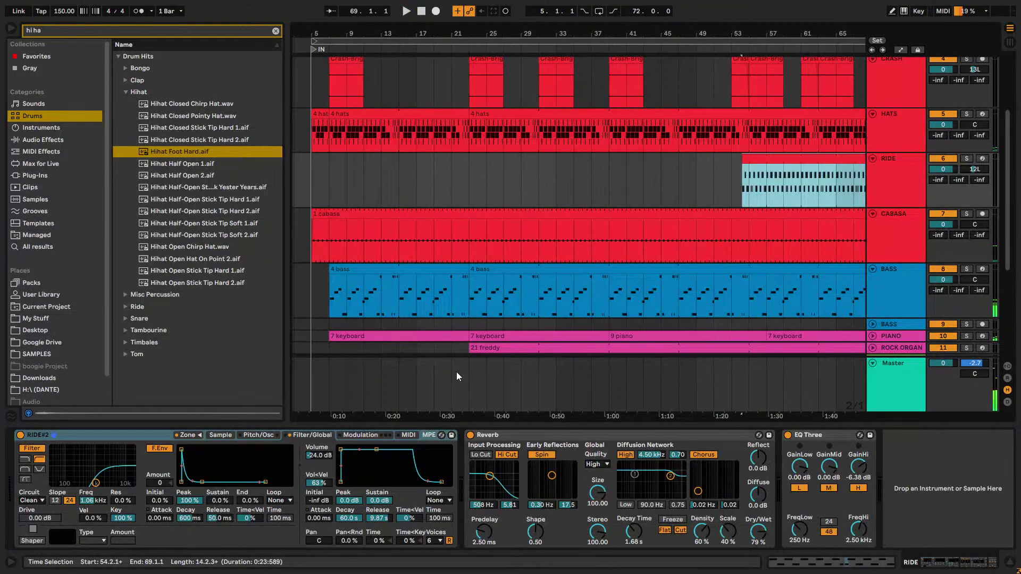
{"action": "left_click", "coordinate": [819, 234]}
{"action": "left_click", "coordinate": [966, 159]}
{"action": "key", "text": "space"}
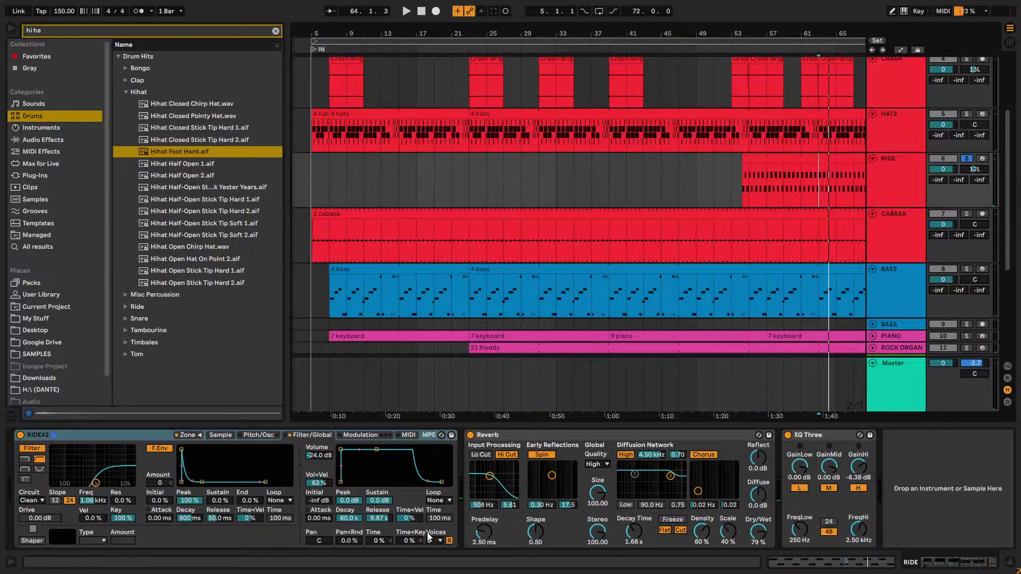
Look through the RIDE#2 sampler's zone, sample and pitch settings, and set its global volume to -12 dB while playing
{"action": "left_click", "coordinate": [187, 435]}
{"action": "left_click", "coordinate": [254, 435]}
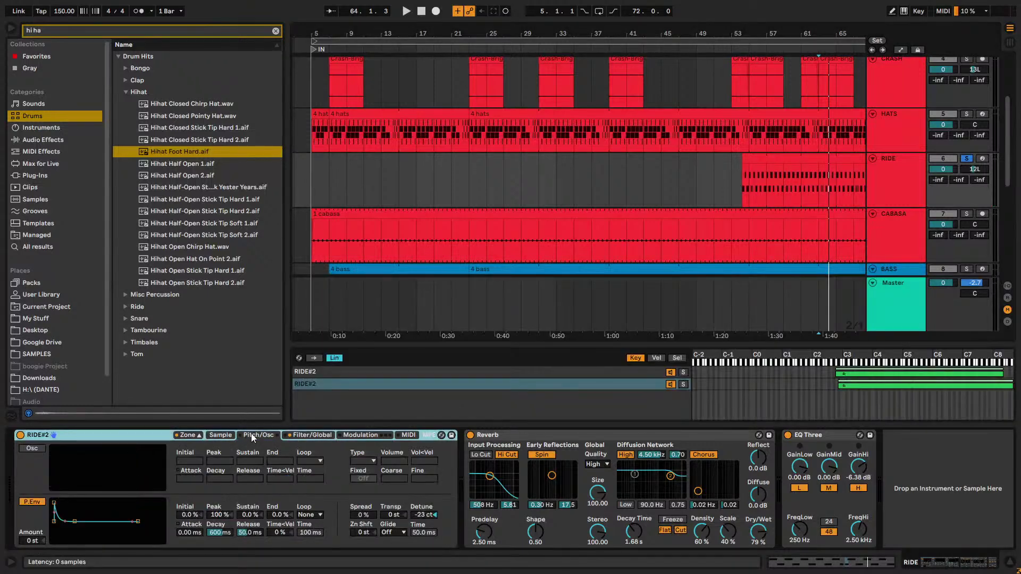
{"action": "left_click", "coordinate": [225, 434]}
{"action": "left_click", "coordinate": [191, 435]}
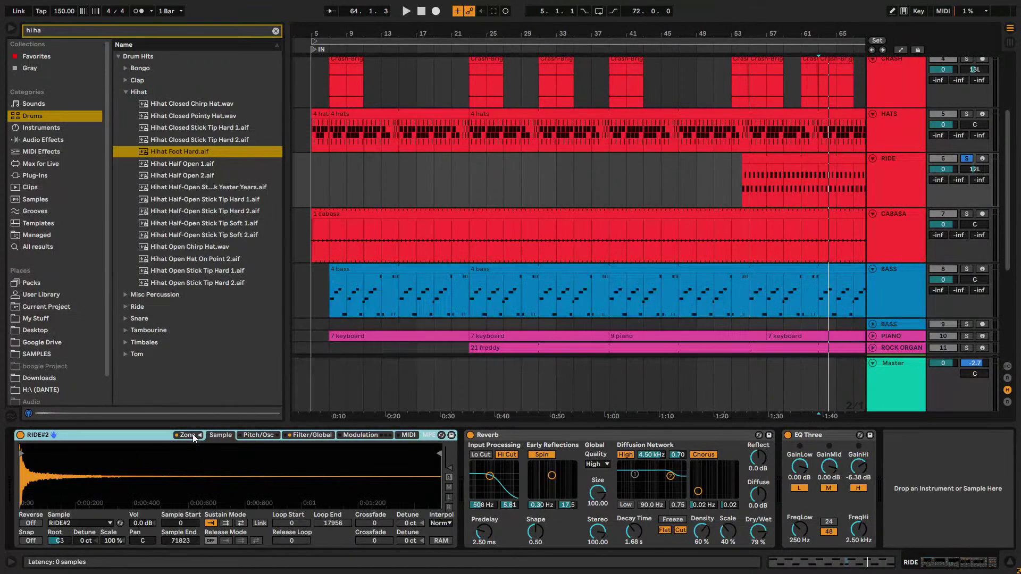
{"action": "left_click", "coordinate": [312, 435]}
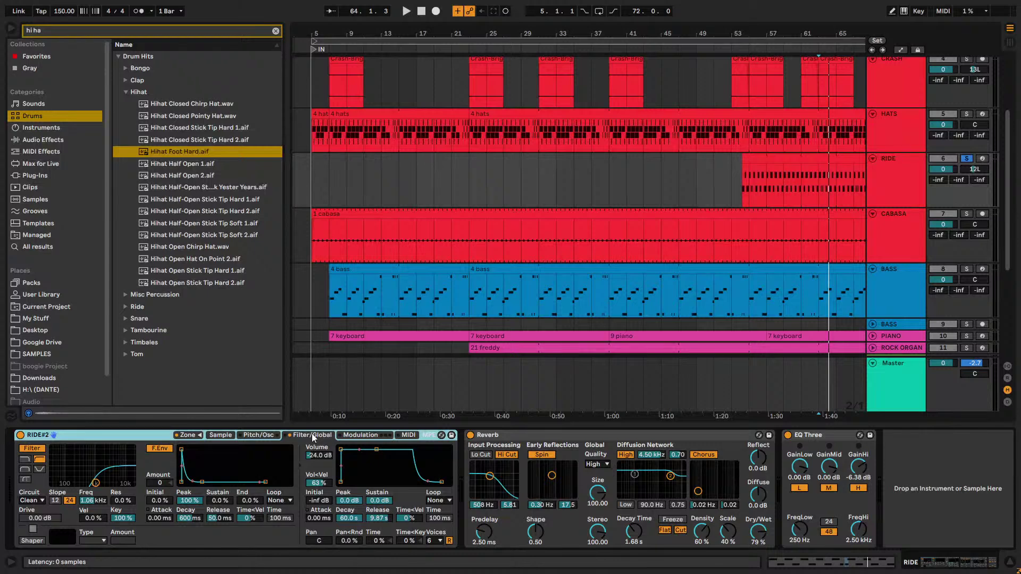
{"action": "left_click", "coordinate": [320, 456]}
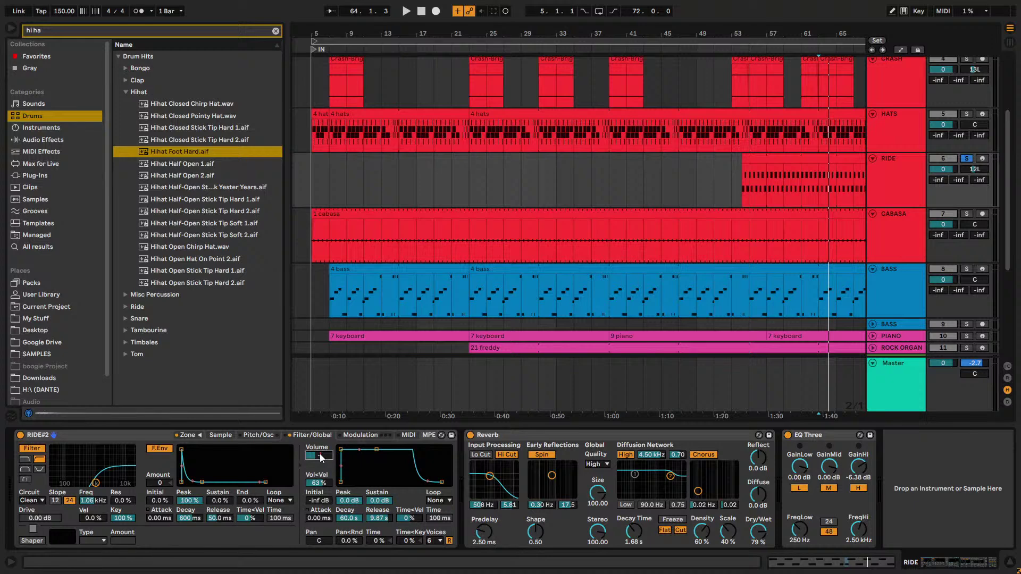
{"action": "key", "text": "space"}
{"action": "left_click_drag", "start_coordinate": [321, 458], "coordinate": [372, 443]}
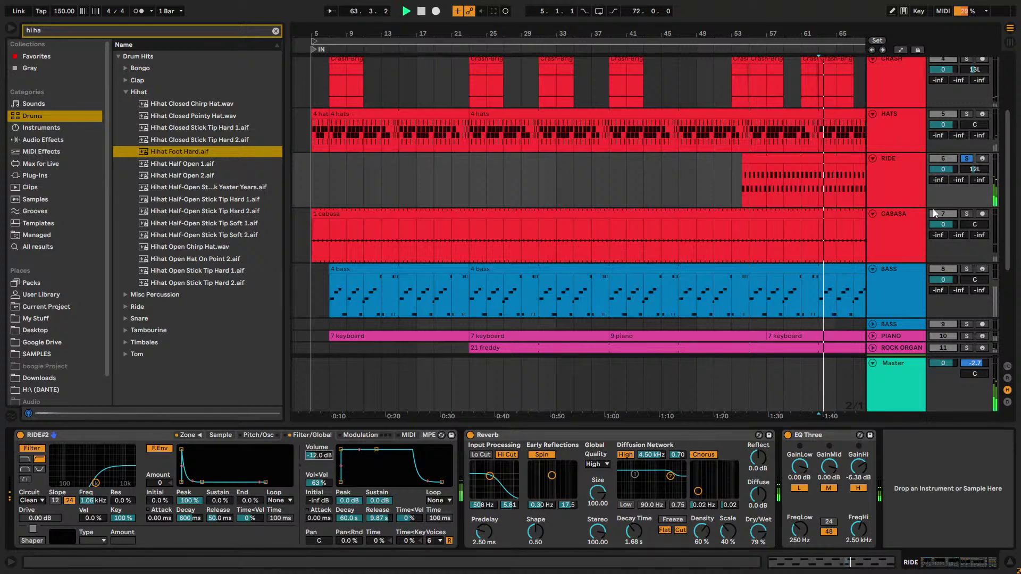
Solo the CABASA track during playback and show the BASS track's devices
{"action": "left_click", "coordinate": [966, 213]}
{"action": "scroll", "coordinate": [915, 238], "scroll_direction": "down", "scroll_amount": 2}
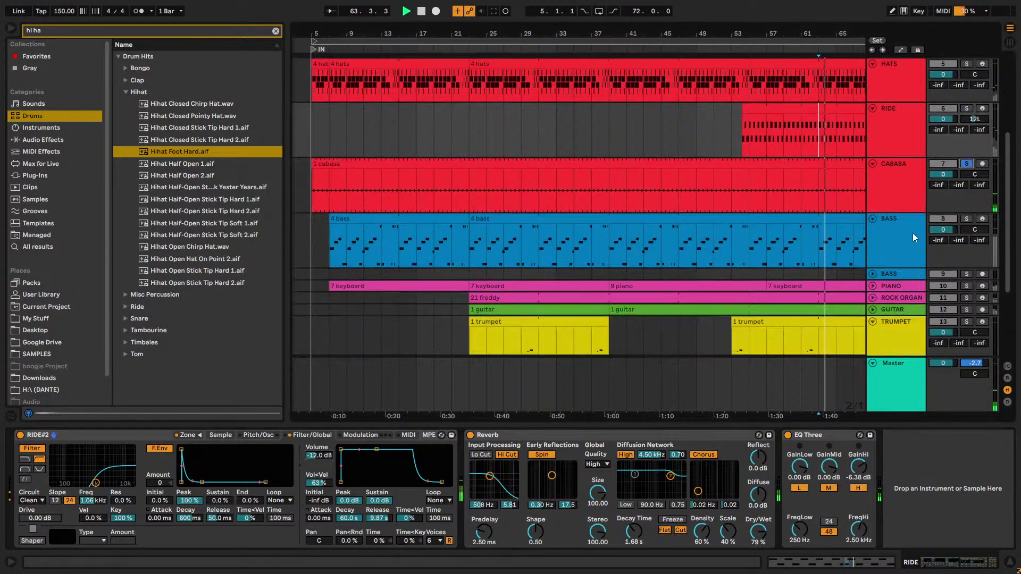
{"action": "left_click", "coordinate": [913, 238]}
{"action": "scroll", "coordinate": [913, 242], "scroll_direction": "down", "scroll_amount": 1}
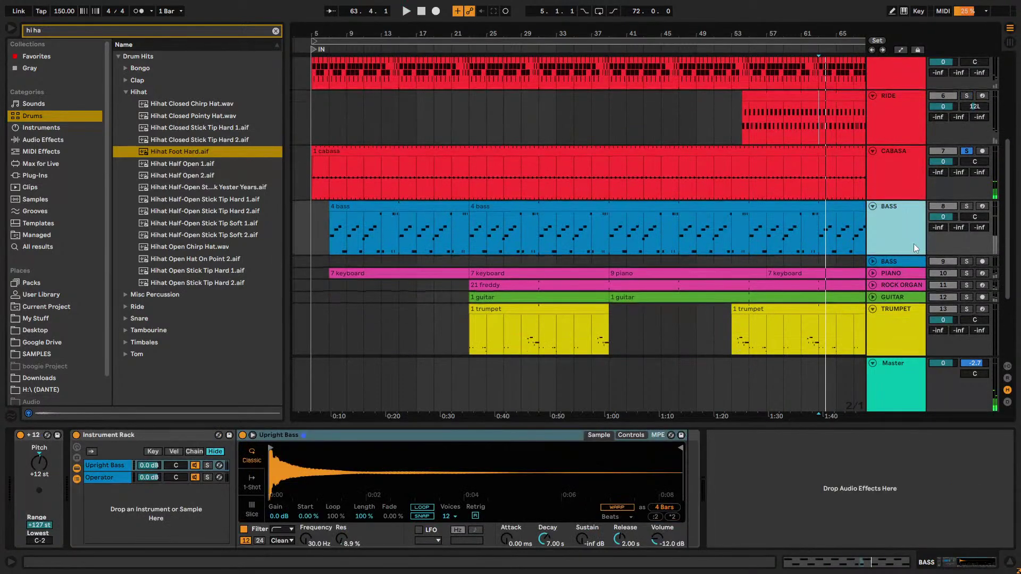
Select the TRUMPET track, place the insert marker at bar 23 and search the browser for "trum"
{"action": "scroll", "coordinate": [914, 243], "scroll_direction": "down", "scroll_amount": 3}
{"action": "left_click", "coordinate": [914, 244]}
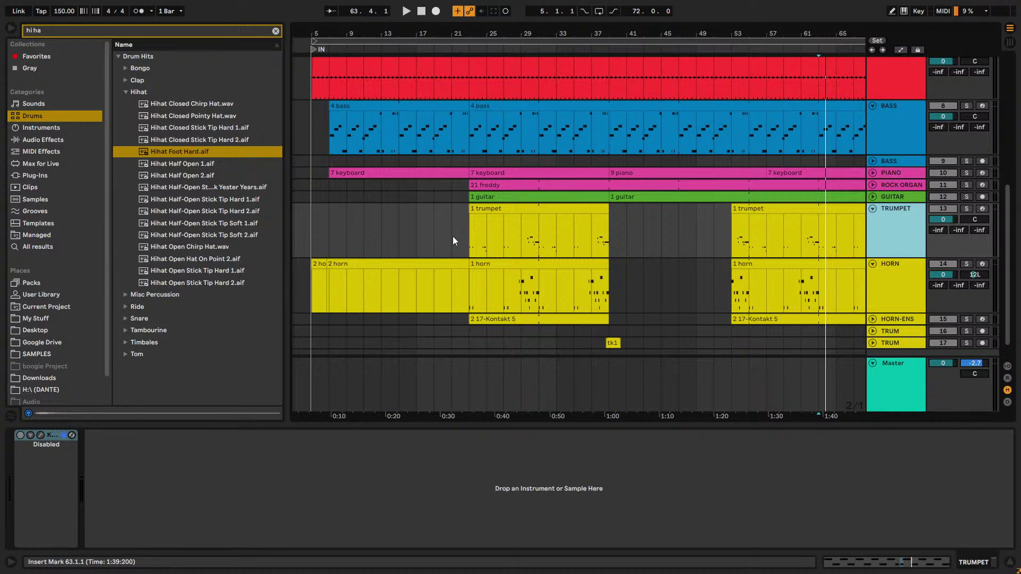
{"action": "left_click", "coordinate": [468, 240]}
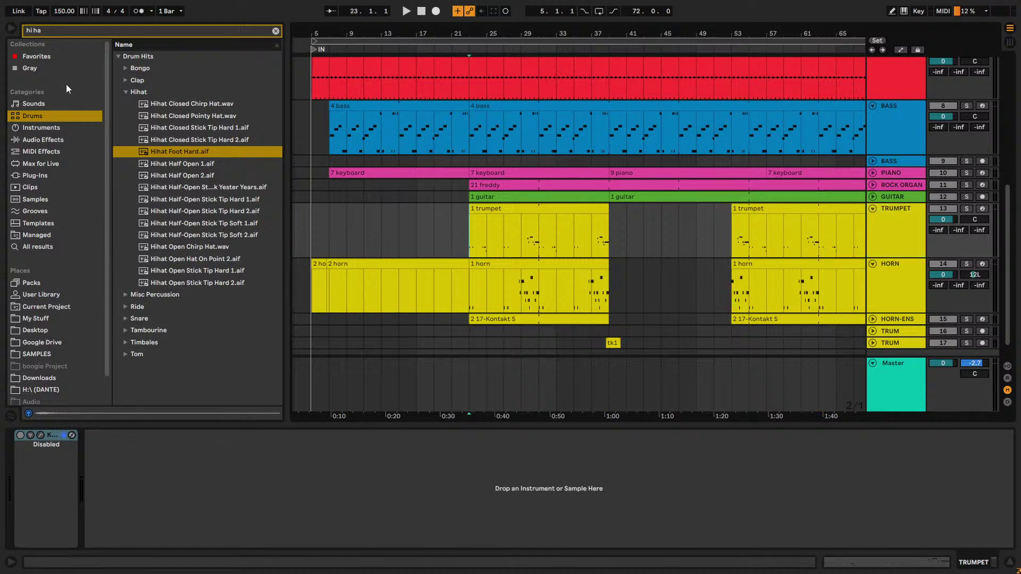
{"action": "key", "text": "ctrl+f"}
{"action": "type", "text": "trum"}
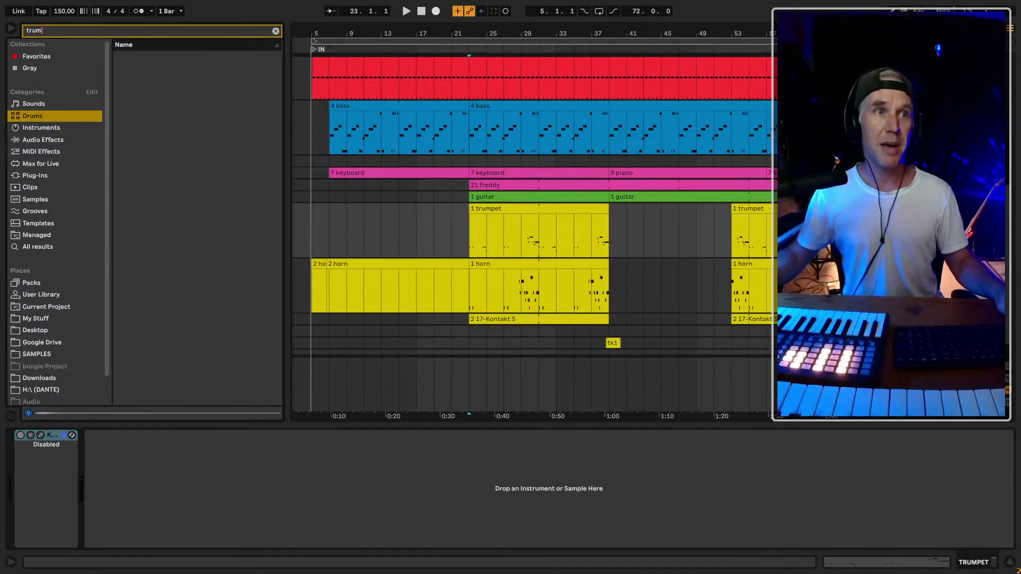
Play the arrangement briefly from bar 5 and from the trumpet clip's start at bar 23
{"action": "left_click", "coordinate": [341, 130]}
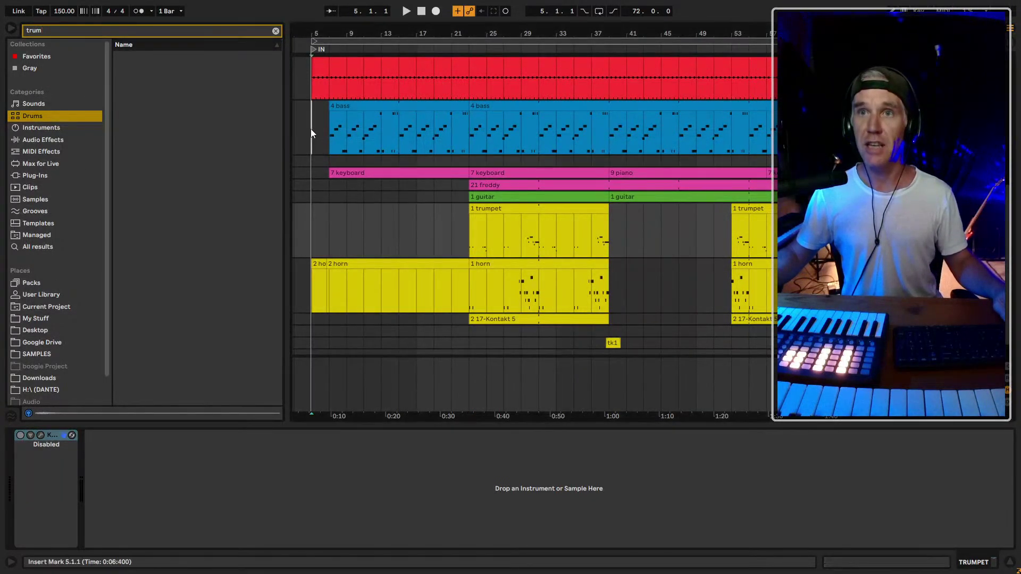
{"action": "key", "text": "space"}
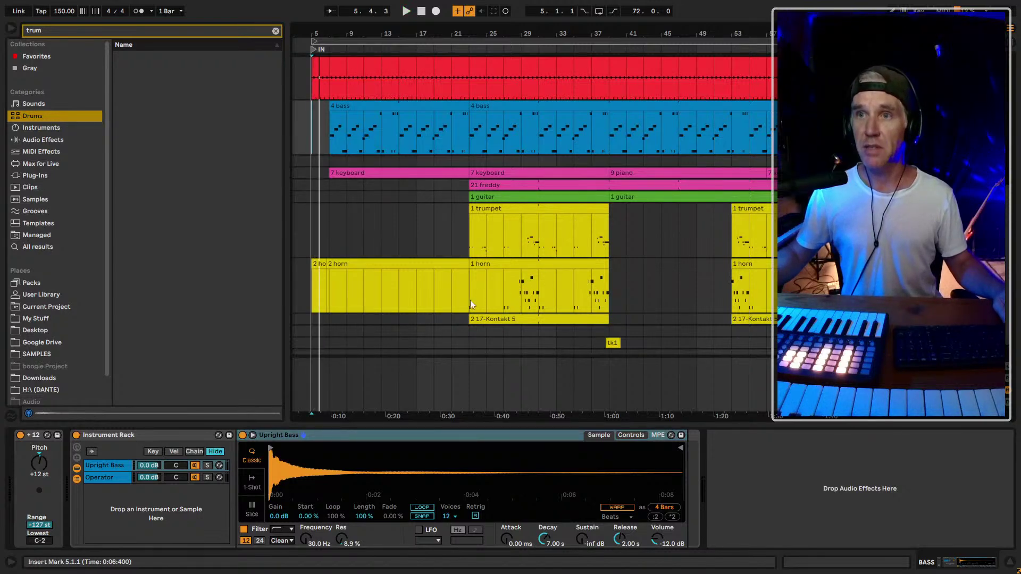
{"action": "left_click", "coordinate": [470, 300]}
{"action": "left_click", "coordinate": [899, 209]}
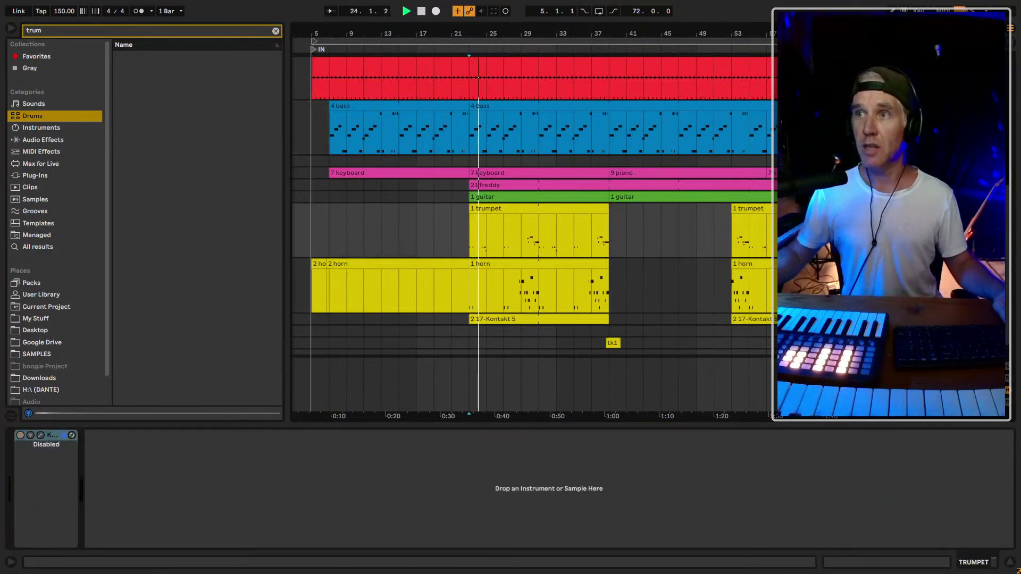
{"action": "key", "text": "space"}
Search all browser categories for the trumpet, load Trumpet Solo Legato LE.adg on the TRUMPET track and play it
{"action": "left_click", "coordinate": [75, 248]}
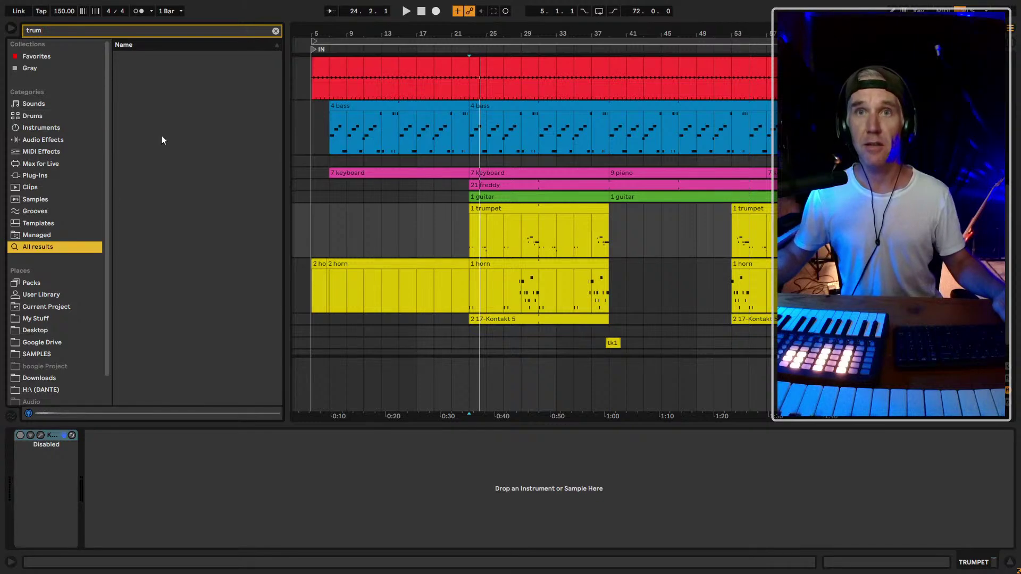
{"action": "scroll", "coordinate": [191, 228], "scroll_direction": "down", "scroll_amount": 5}
{"action": "scroll", "coordinate": [191, 229], "scroll_direction": "down", "scroll_amount": 10}
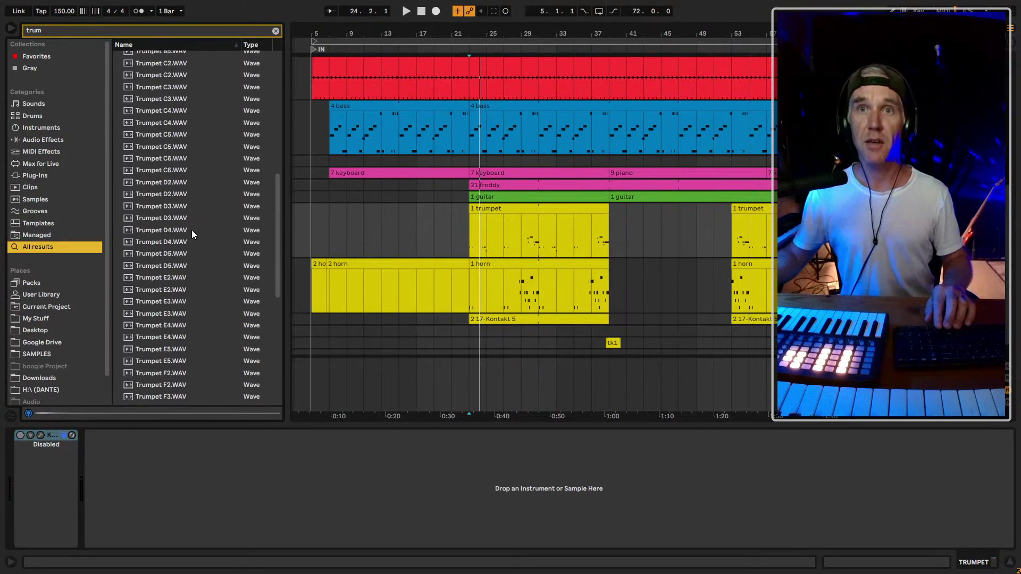
{"action": "left_click", "coordinate": [164, 324]}
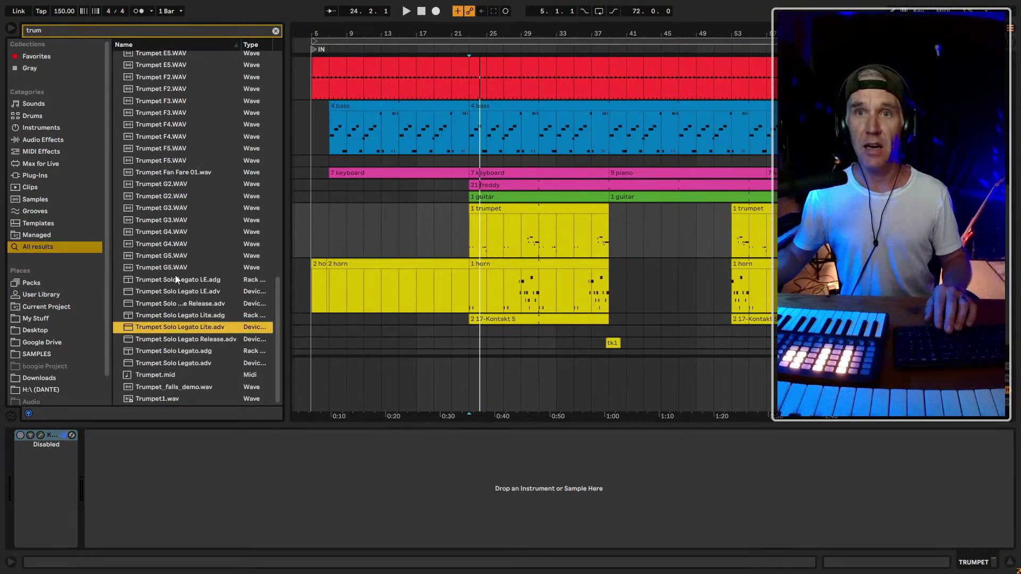
{"action": "left_click_drag", "start_coordinate": [175, 279], "coordinate": [65, 487]}
{"action": "key", "text": "space"}
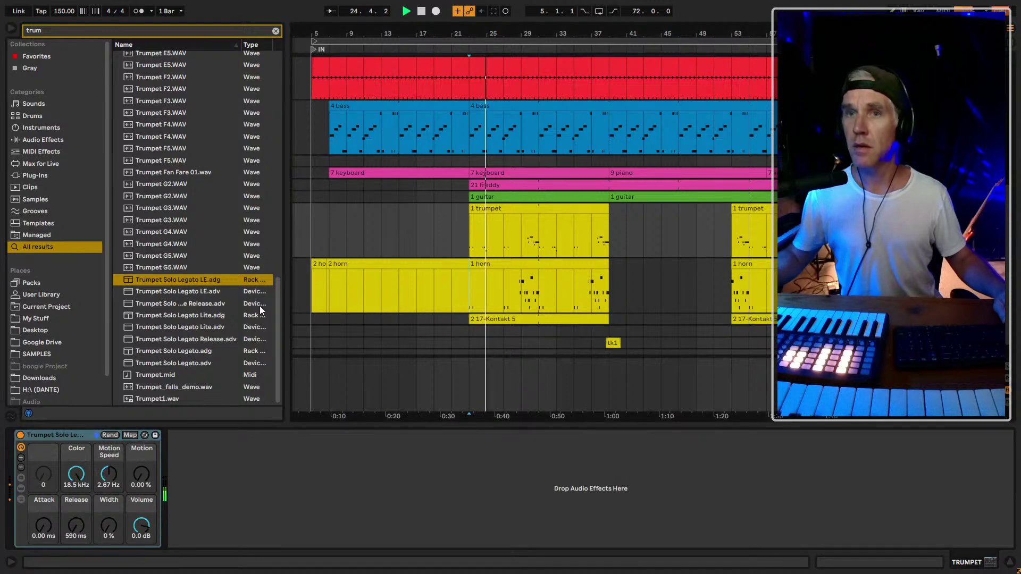
{"action": "key", "text": "space"}
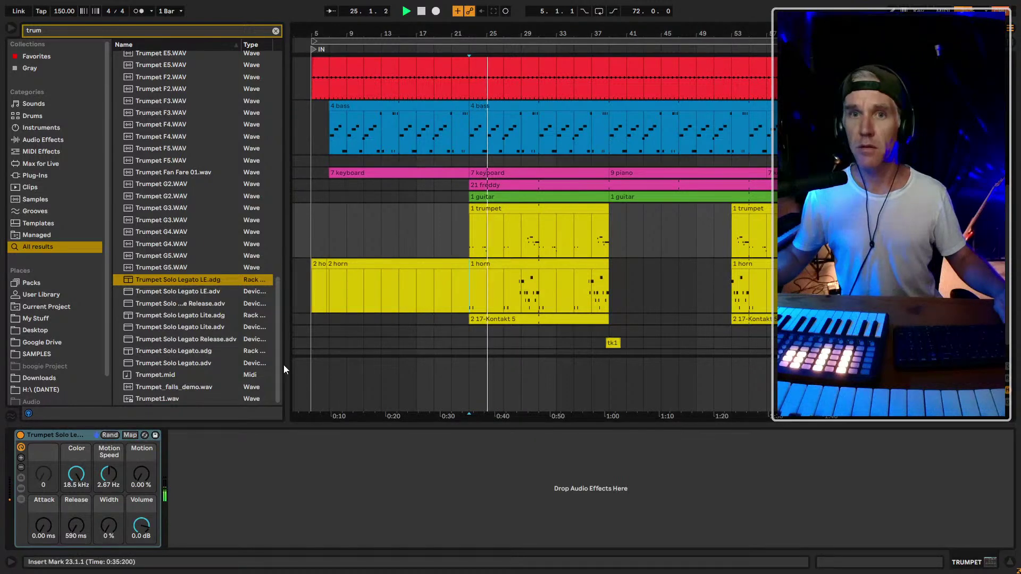
Select the HORN track and search the browser for "horn"
{"action": "left_click", "coordinate": [429, 293]}
{"action": "left_click", "coordinate": [107, 29]}
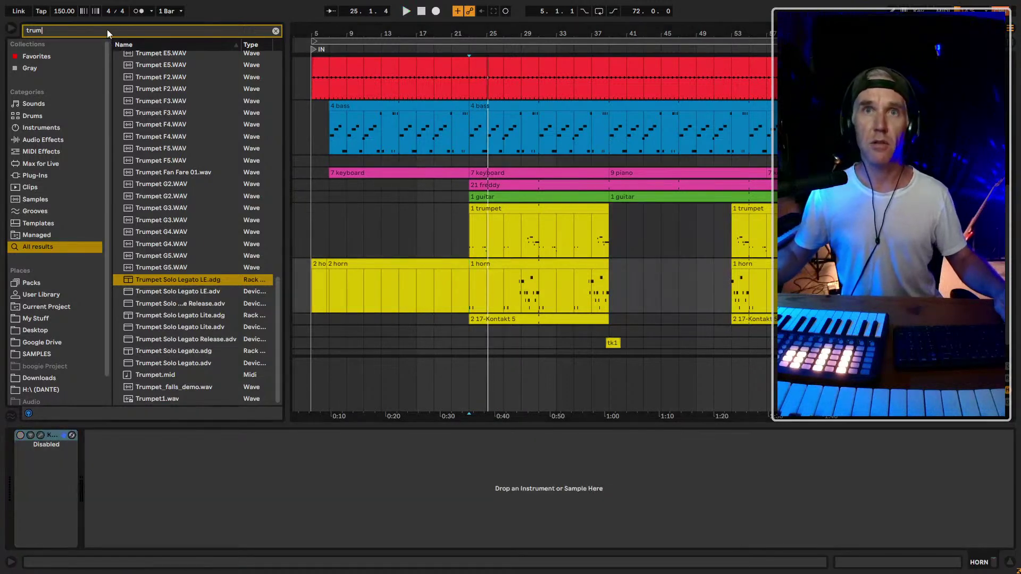
{"action": "type", "text": "horn"}
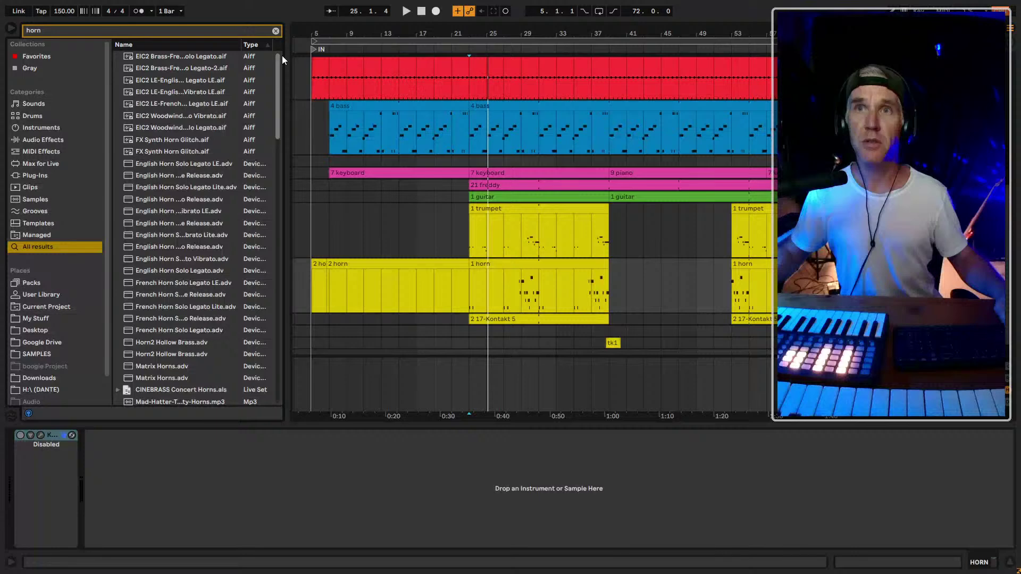
Widen the browser and look through the English and French horn presets in the search results
{"action": "left_click_drag", "start_coordinate": [282, 55], "coordinate": [346, 55]}
{"action": "left_click", "coordinate": [223, 246]}
{"action": "scroll", "coordinate": [180, 290], "scroll_direction": "down", "scroll_amount": 2}
{"action": "left_click", "coordinate": [162, 268]}
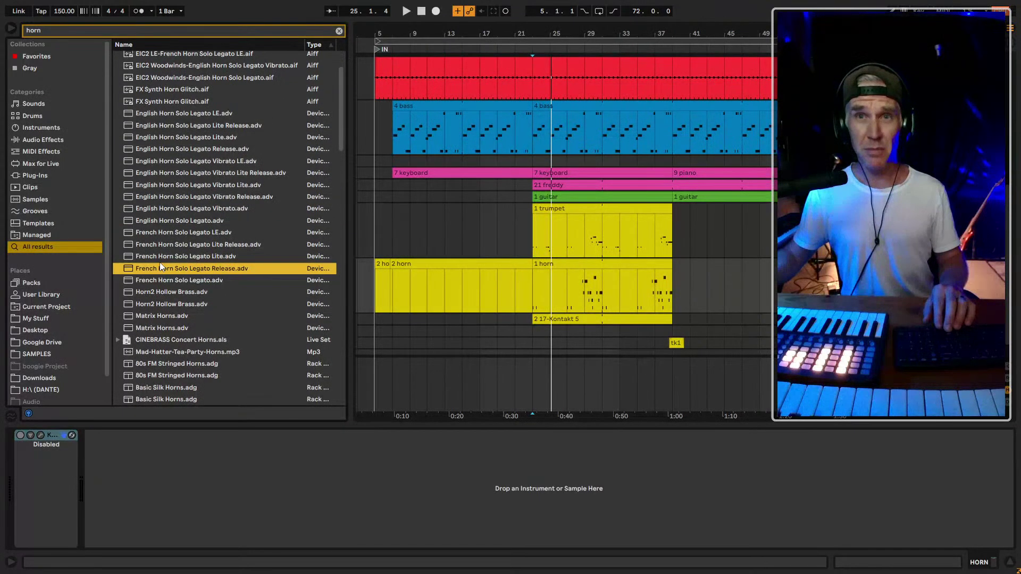
{"action": "key", "text": "Up"}
{"action": "key", "text": "Up"}
{"action": "key", "text": "Up"}
{"action": "key", "text": "Up"}
{"action": "key", "text": "Up"}
{"action": "key", "text": "Up"}
{"action": "key", "text": "Up"}
{"action": "key", "text": "Up"}
{"action": "key", "text": "Up"}
{"action": "key", "text": "Up"}
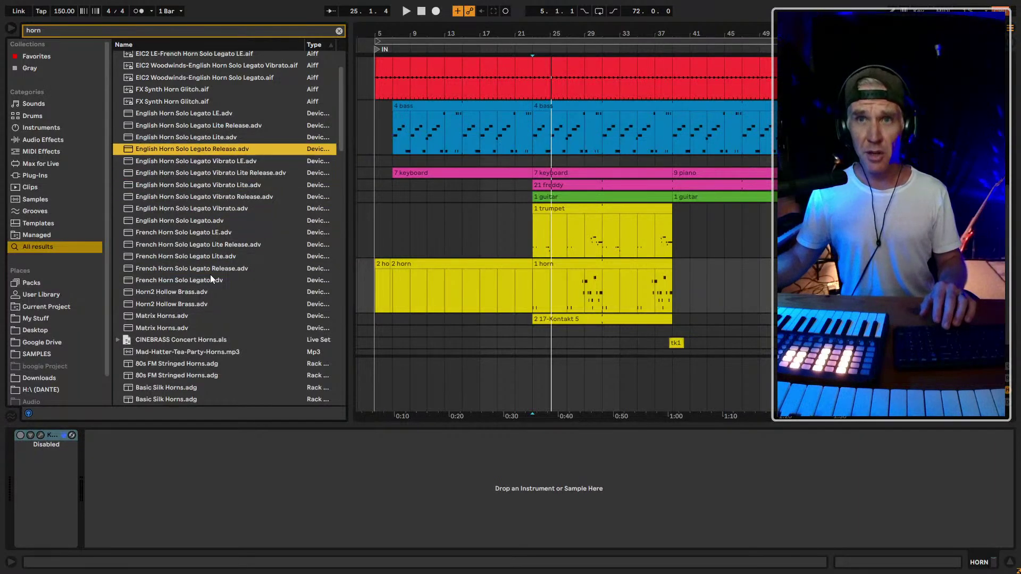
{"action": "key", "text": "Up"}
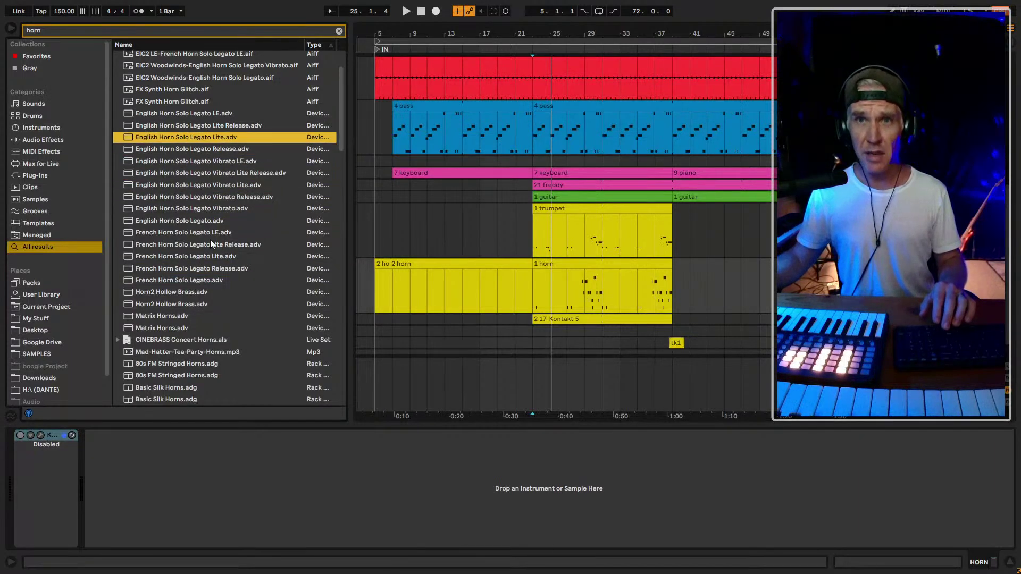
{"action": "key", "text": "Up"}
{"action": "scroll", "coordinate": [191, 321], "scroll_direction": "down", "scroll_amount": 2}
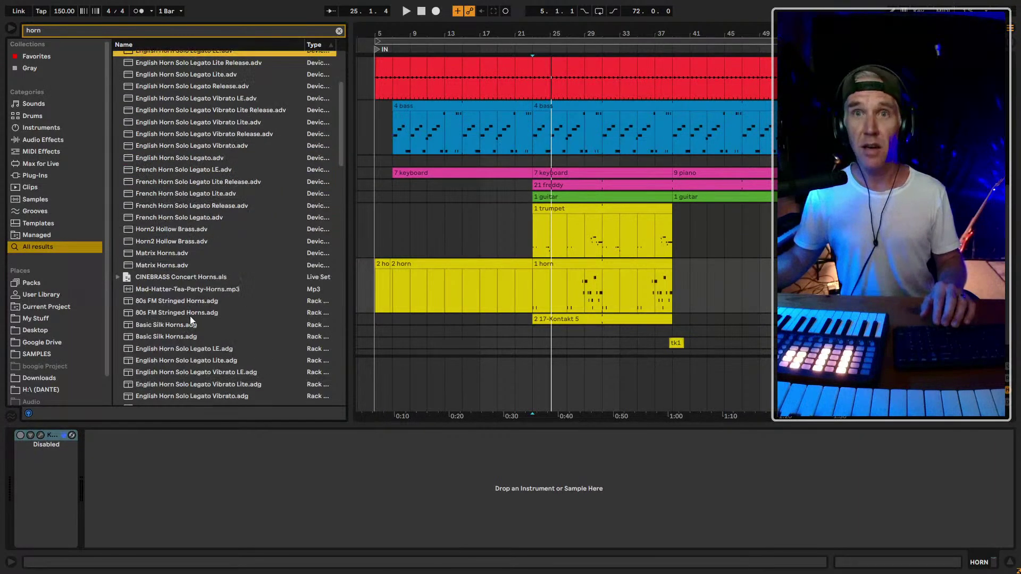
Load English Horn Solo Legato.adv on the HORN track and play it
{"action": "left_click", "coordinate": [171, 146]}
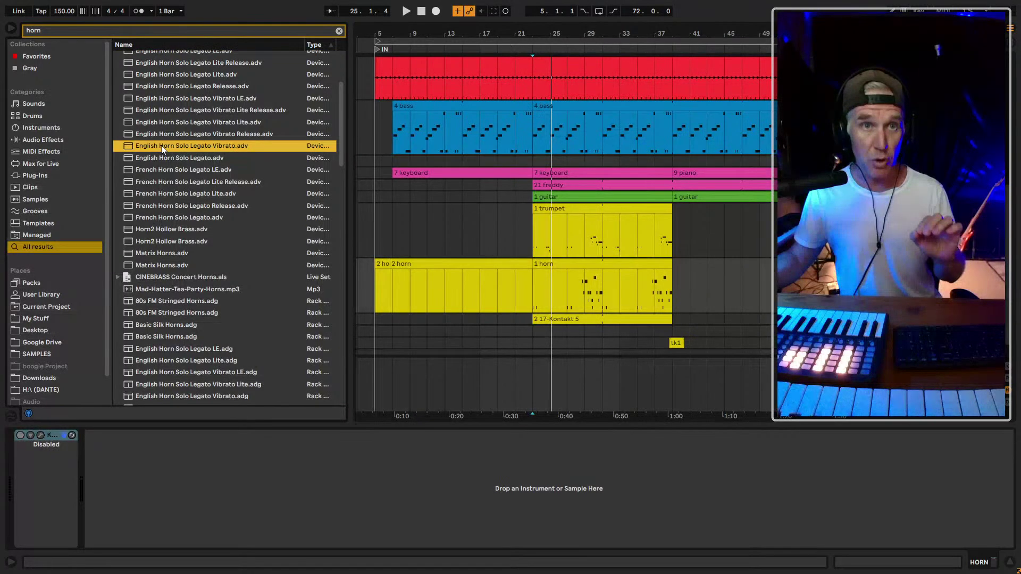
{"action": "scroll", "coordinate": [161, 145], "scroll_direction": "down", "scroll_amount": 1}
{"action": "scroll", "coordinate": [191, 299], "scroll_direction": "up", "scroll_amount": 2}
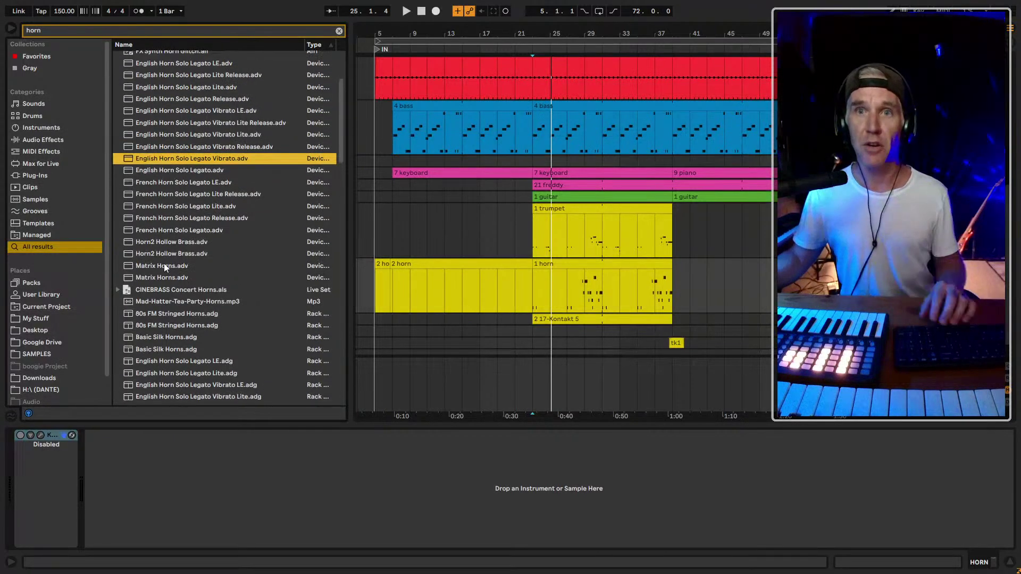
{"action": "scroll", "coordinate": [164, 263], "scroll_direction": "up", "scroll_amount": 6}
{"action": "left_click_drag", "start_coordinate": [185, 245], "coordinate": [61, 458]}
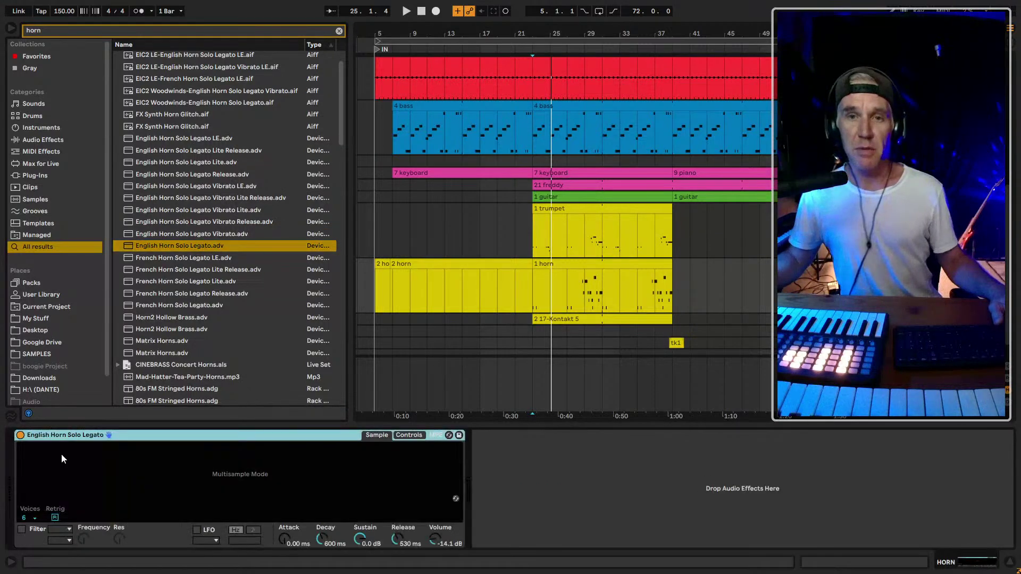
{"action": "key", "text": "space"}
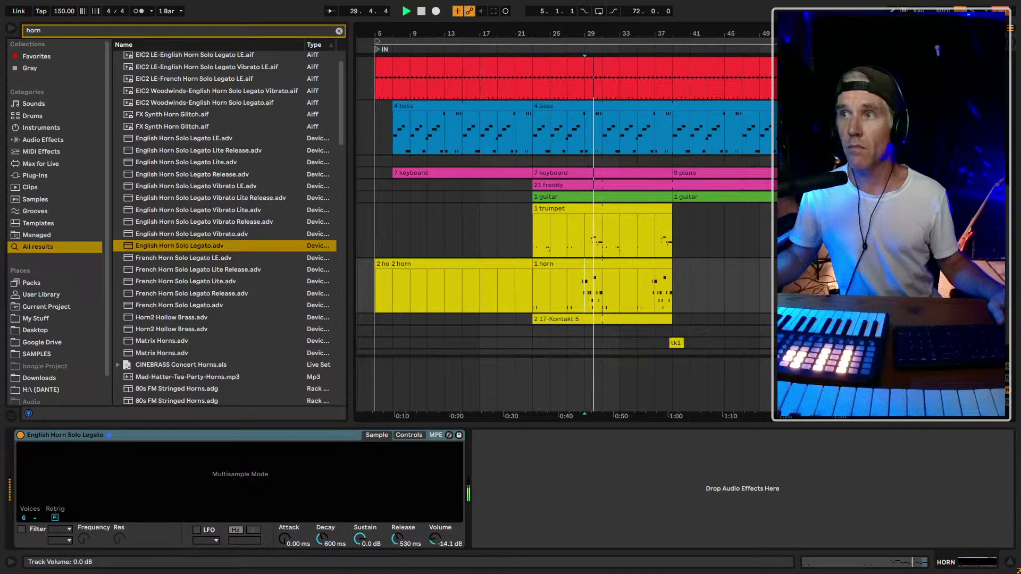
Try Horn2 Hollow Brass.adv and French Horn Solo Legato.adv as the HORN track's instrument
{"action": "left_click", "coordinate": [207, 258]}
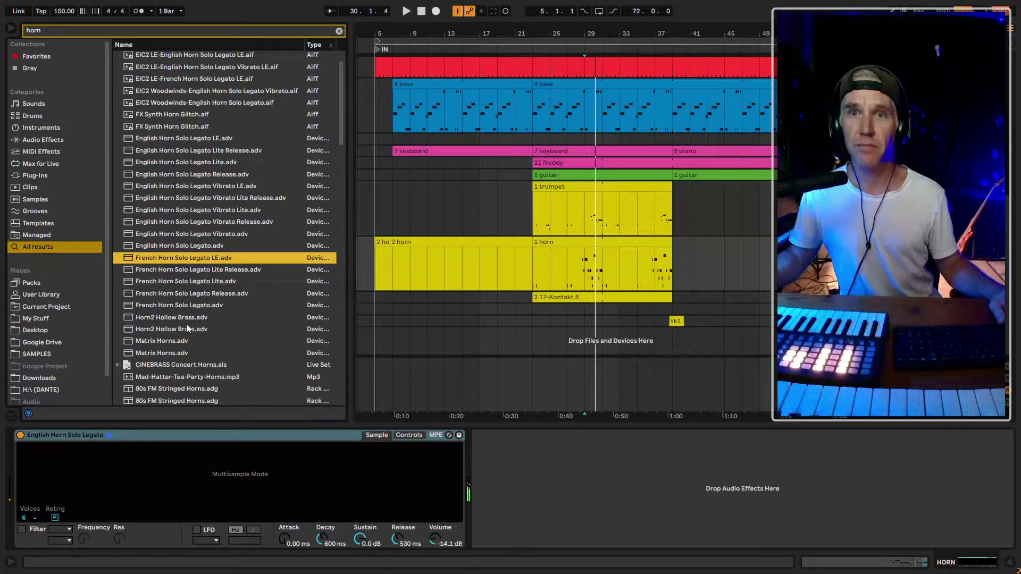
{"action": "left_click", "coordinate": [149, 317]}
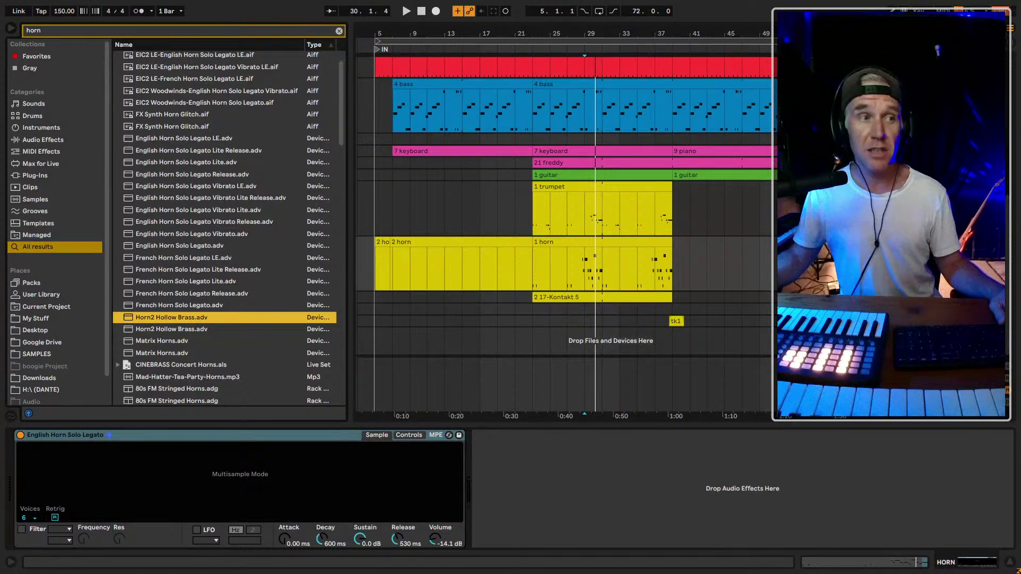
{"action": "double_click", "coordinate": [165, 317]}
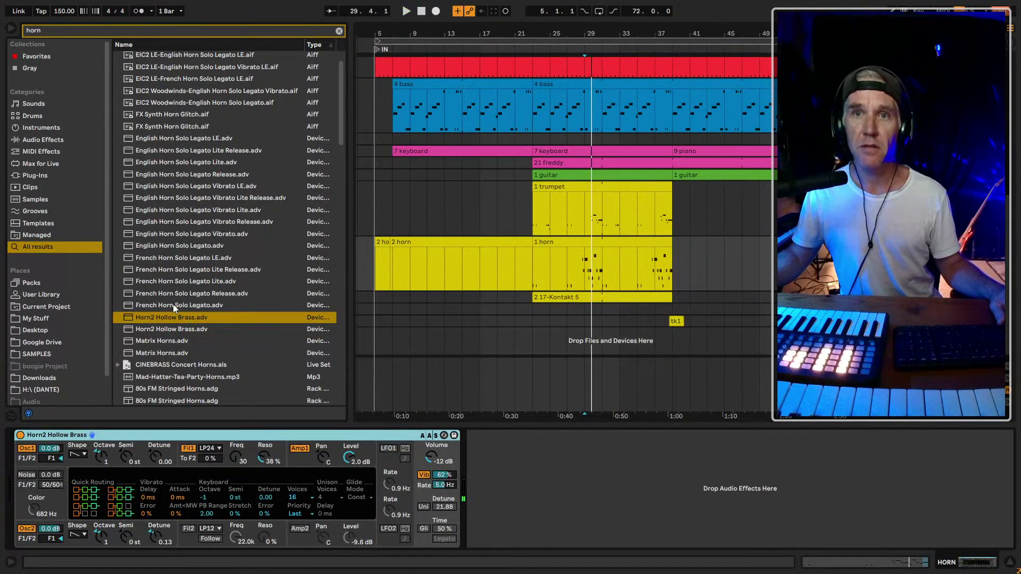
{"action": "double_click", "coordinate": [173, 304]}
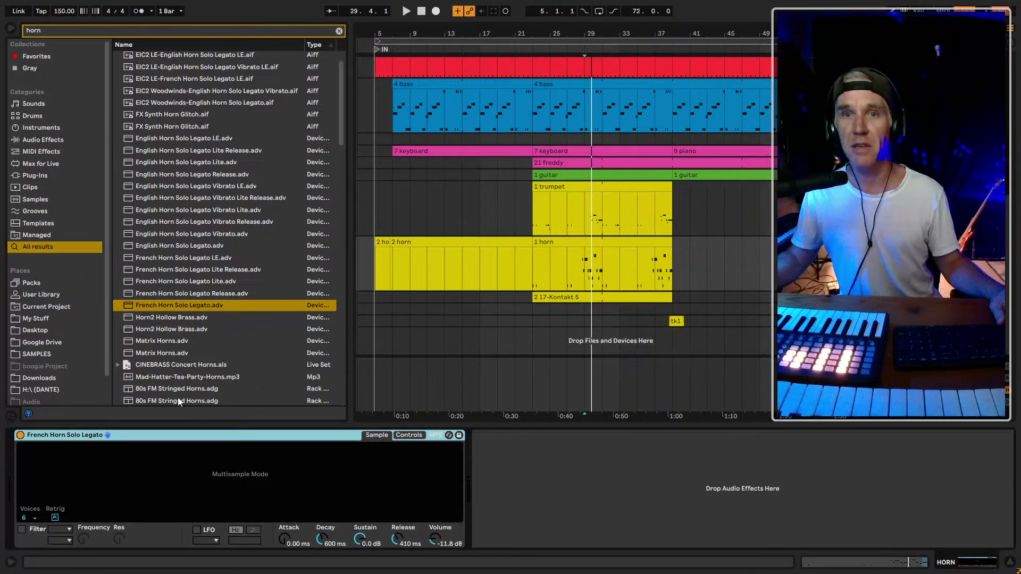
Copy the TRUMPET track's Trumpet Solo Legato rack to the HORN track and play the horn clip from bar 29
{"action": "left_click", "coordinate": [585, 209]}
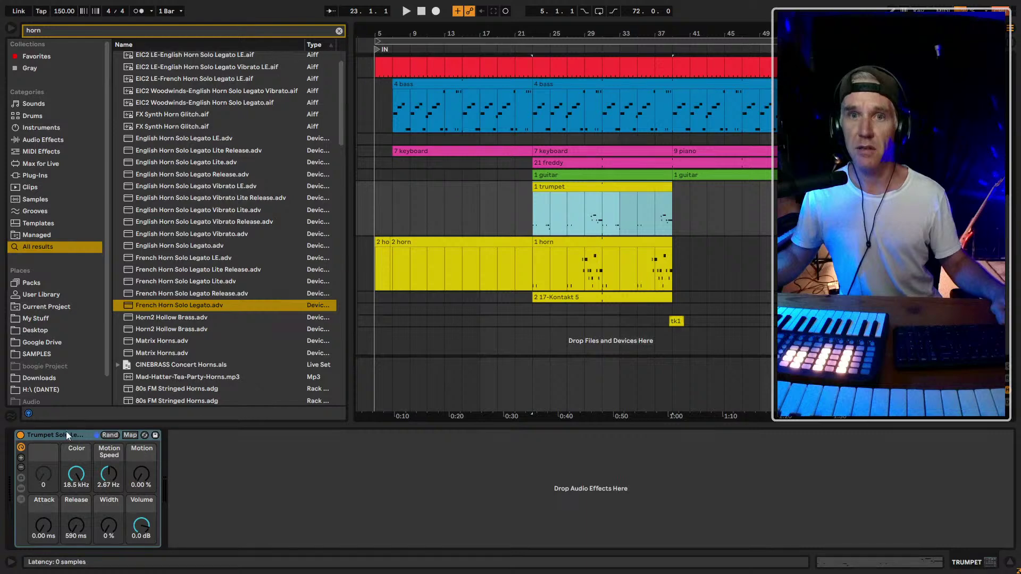
{"action": "left_click_drag", "start_coordinate": [66, 432], "coordinate": [567, 265]}
{"action": "key", "text": "space"}
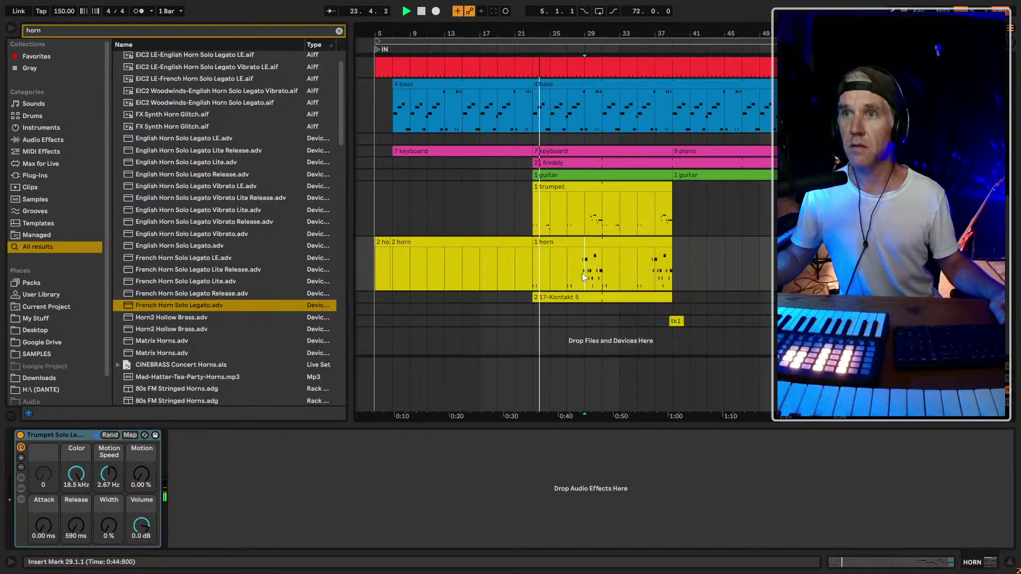
{"action": "key", "text": "space"}
{"action": "key", "text": "space"}
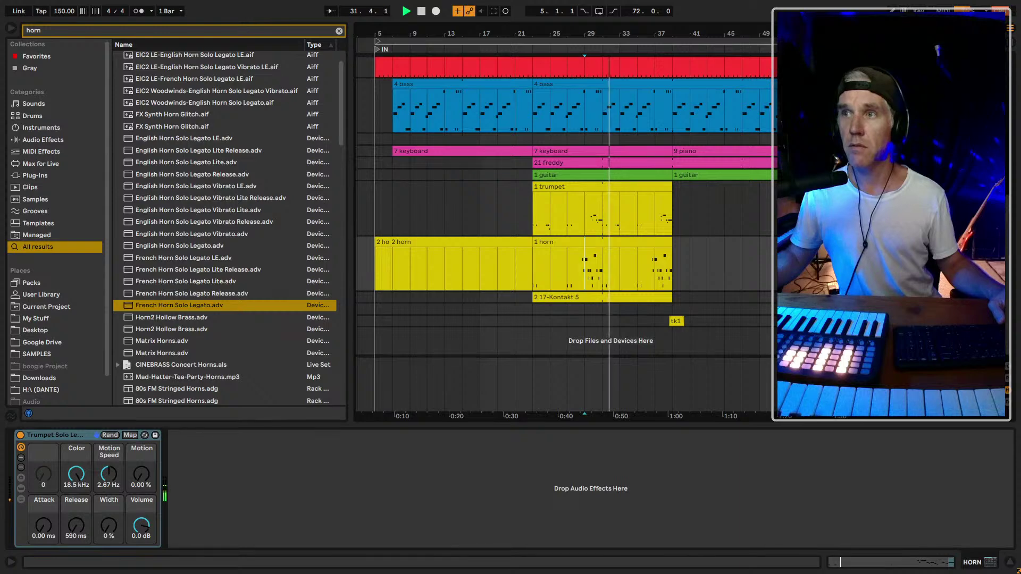
{"action": "key", "text": "space"}
Audition the FX Synth Horn Glitch samples and look through the rest of the horn results
{"action": "scroll", "coordinate": [171, 133], "scroll_direction": "up", "scroll_amount": 1}
{"action": "left_click", "coordinate": [171, 130]}
{"action": "left_click", "coordinate": [172, 140]}
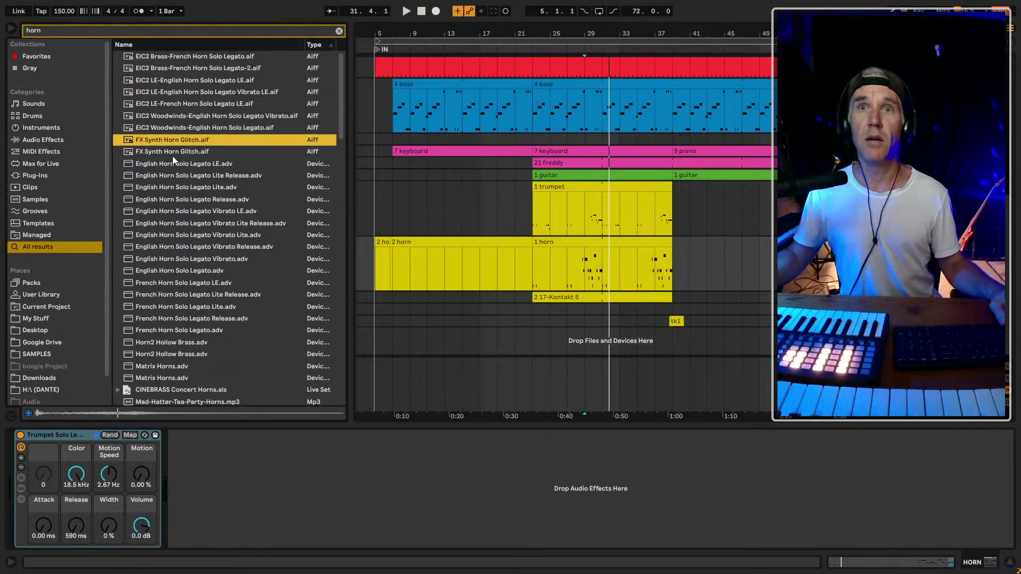
{"action": "left_click", "coordinate": [172, 155]}
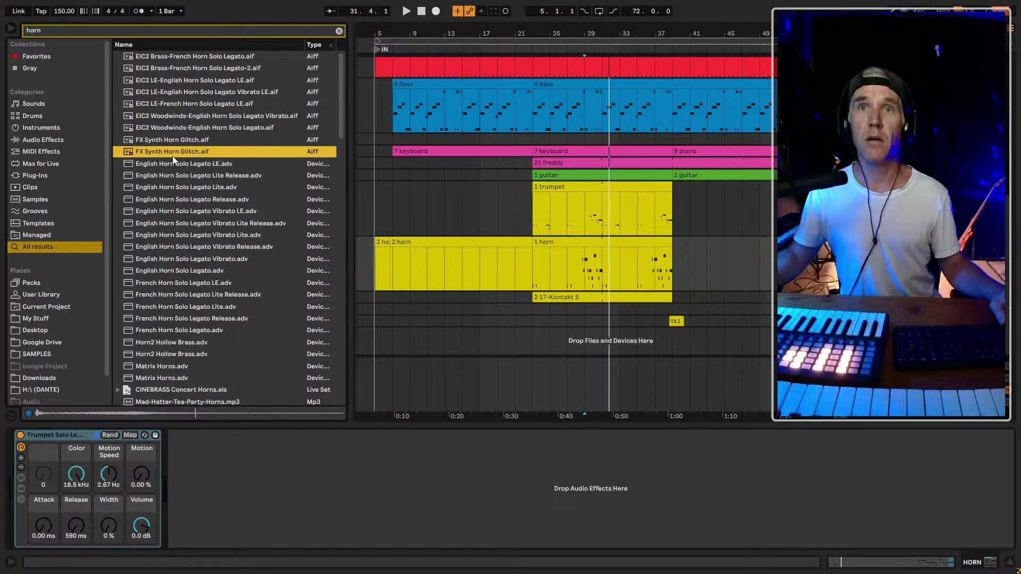
{"action": "scroll", "coordinate": [211, 301], "scroll_direction": "down", "scroll_amount": 5}
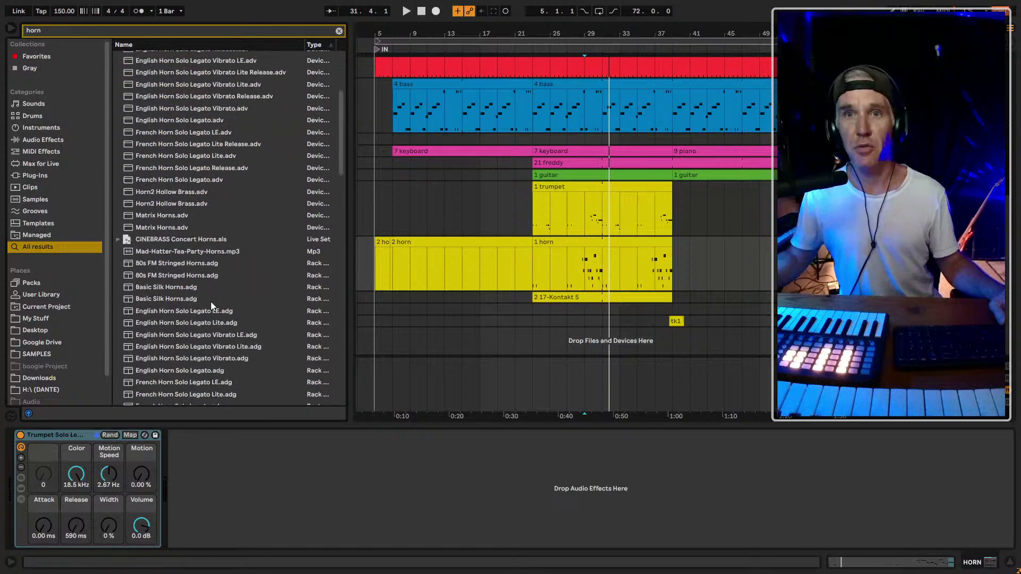
{"action": "scroll", "coordinate": [210, 302], "scroll_direction": "down", "scroll_amount": 5}
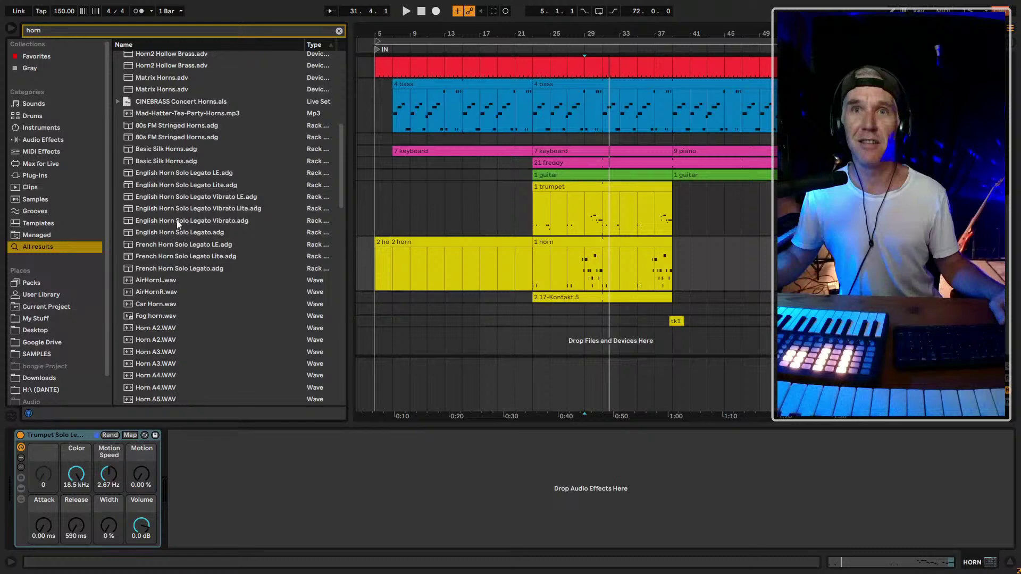
{"action": "scroll", "coordinate": [177, 220], "scroll_direction": "down", "scroll_amount": 5}
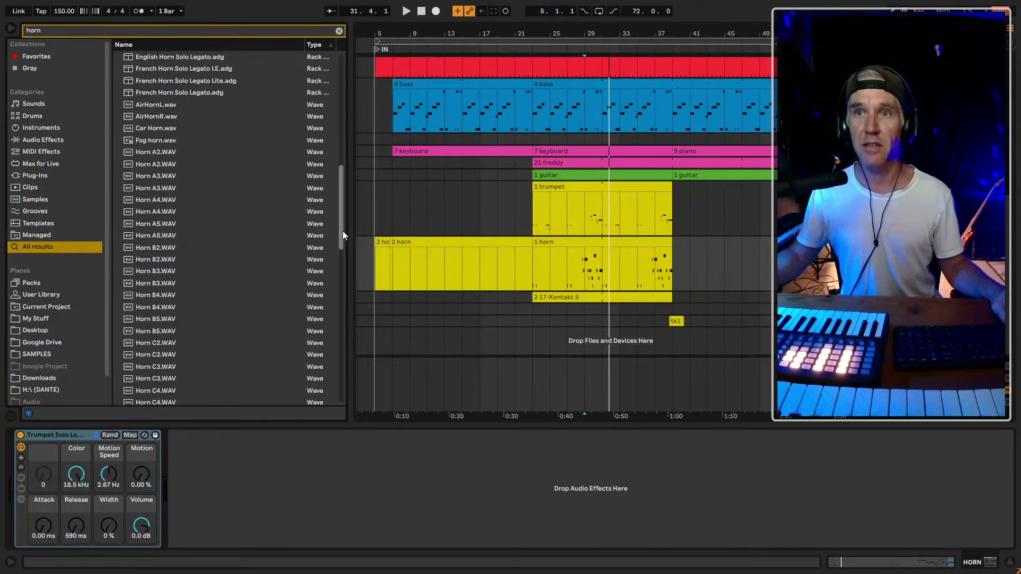
{"action": "key", "text": "Down"}
{"action": "key", "text": "Down"}
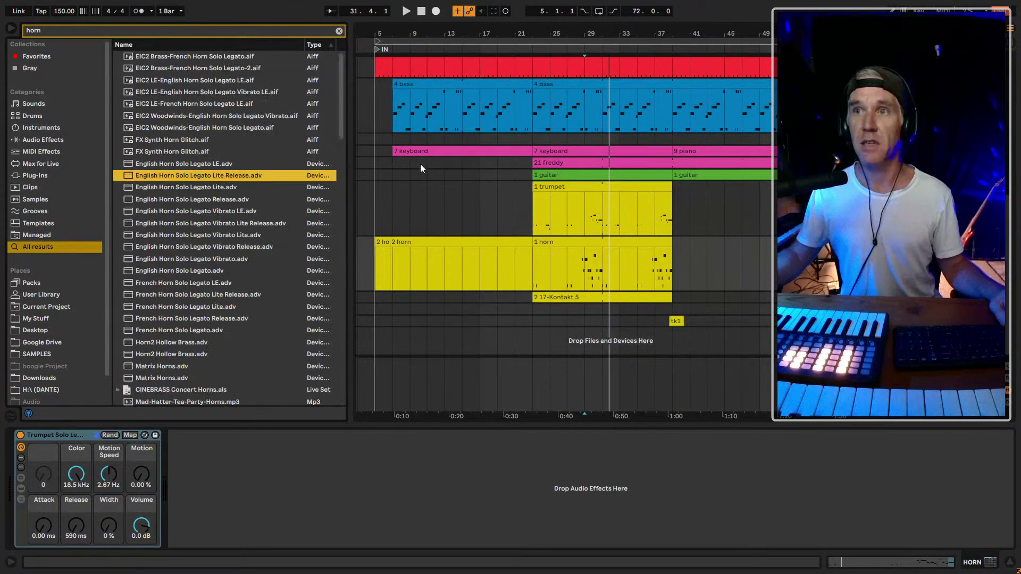
{"action": "key", "text": "Escape"}
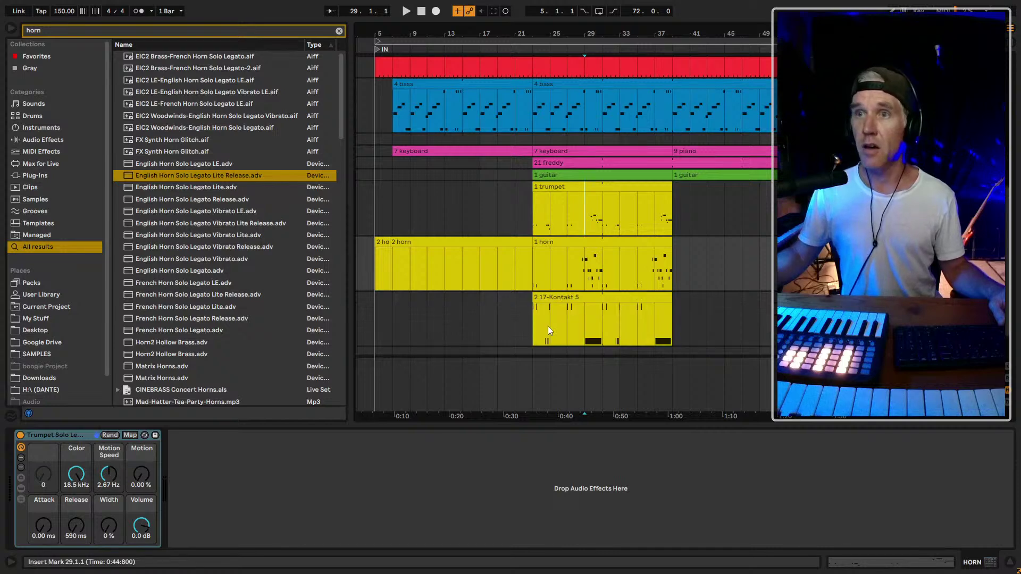
Place the insert marker at bar 23 on the HORN-ENS track and play its clip
{"action": "left_click", "coordinate": [540, 322]}
{"action": "key", "text": "space"}
{"action": "scroll", "coordinate": [607, 323], "scroll_direction": "down", "scroll_amount": 2}
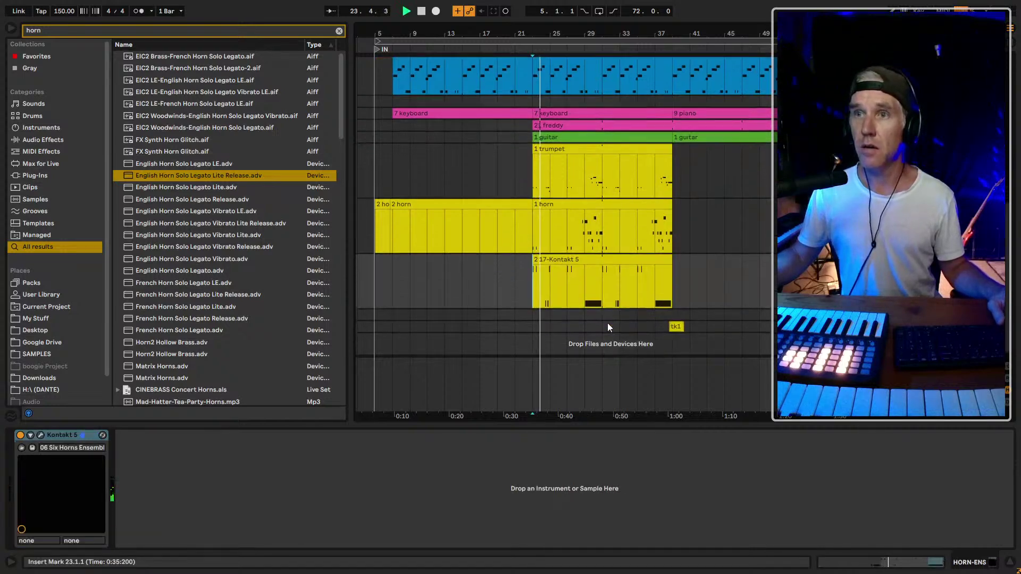
{"action": "key", "text": "space"}
Search the browser for "tuba", replace Kontakt 5 on the HORN-ENS track with C Tuba Solo Legato Lite.adv and play it
{"action": "left_click", "coordinate": [153, 31]}
{"action": "type", "text": "tuba"}
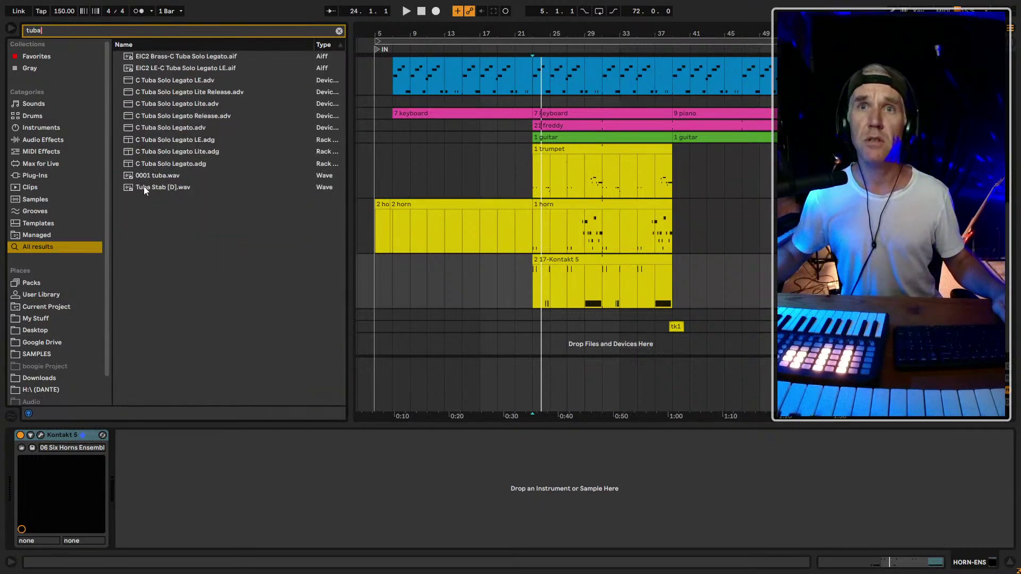
{"action": "left_click", "coordinate": [158, 128]}
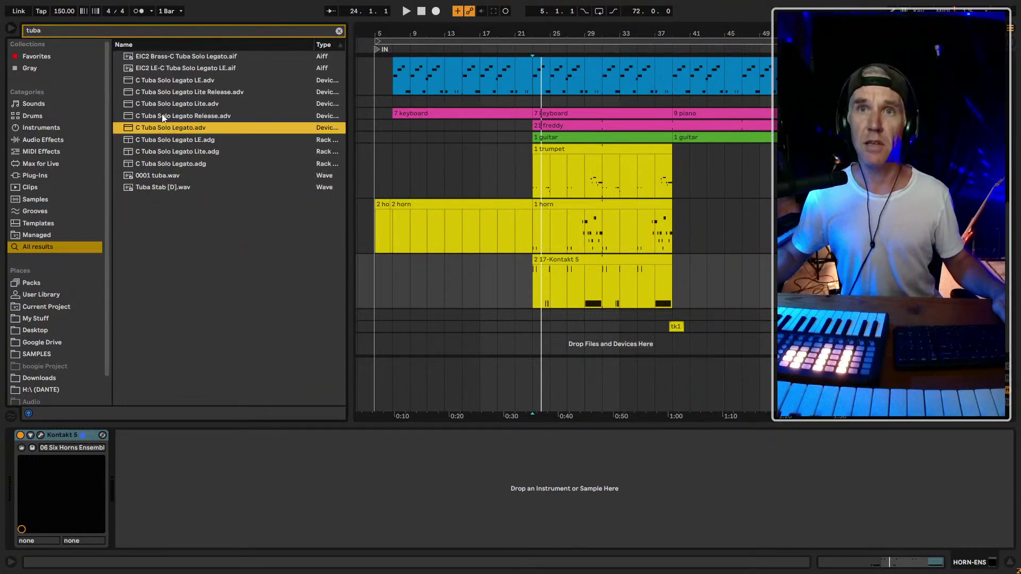
{"action": "left_click", "coordinate": [162, 105]}
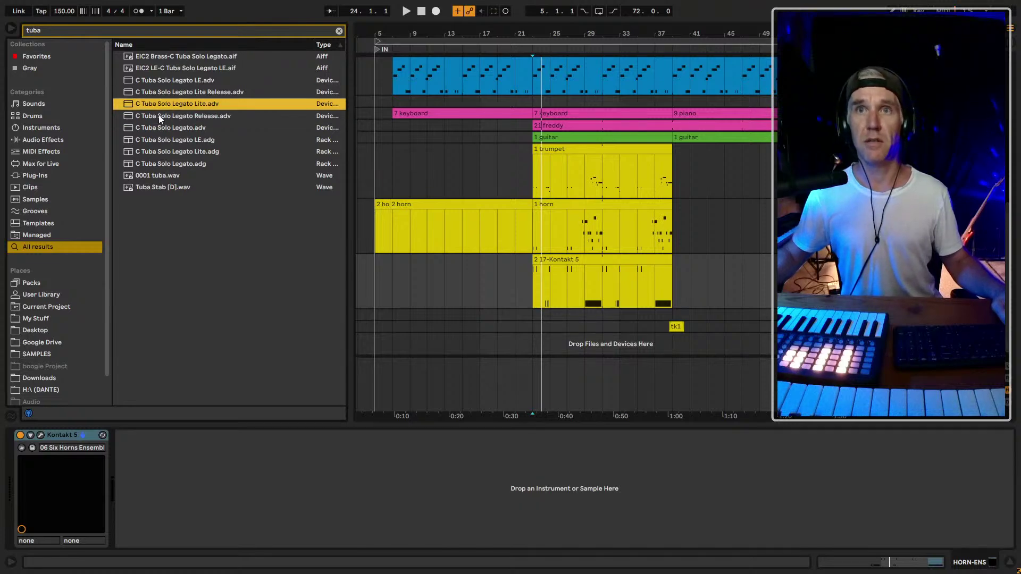
{"action": "left_click_drag", "start_coordinate": [167, 111], "coordinate": [69, 437]}
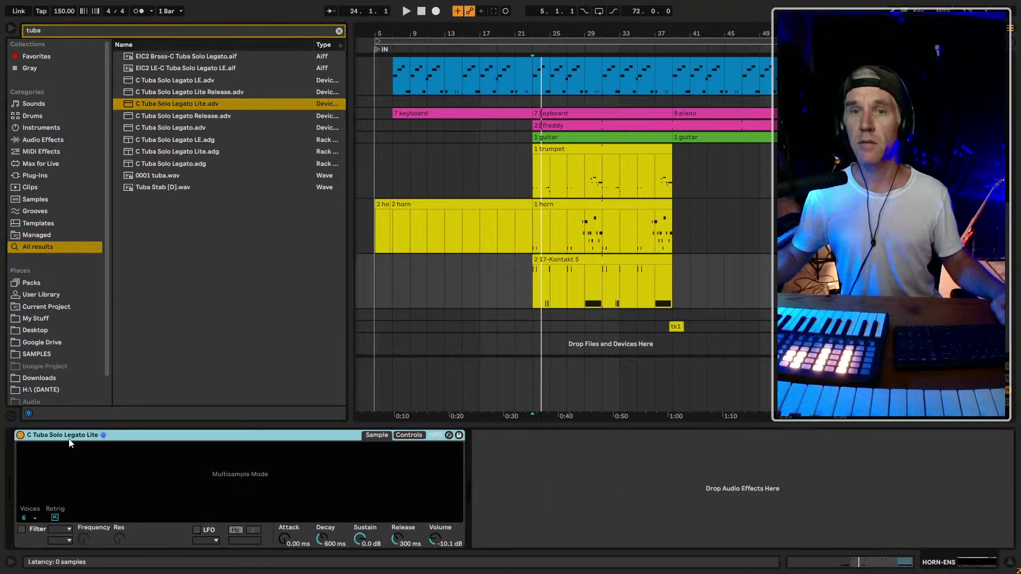
{"action": "key", "text": "space"}
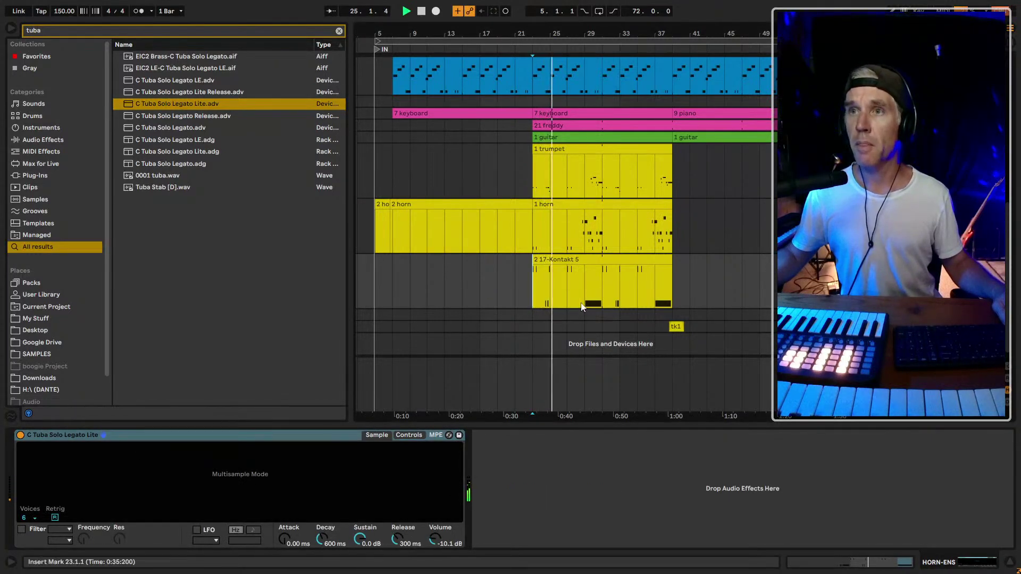
Group the tuba instrument into an Instrument Rack and show the rack's chain list
{"action": "left_click", "coordinate": [165, 436]}
{"action": "key", "text": "ctrl+g"}
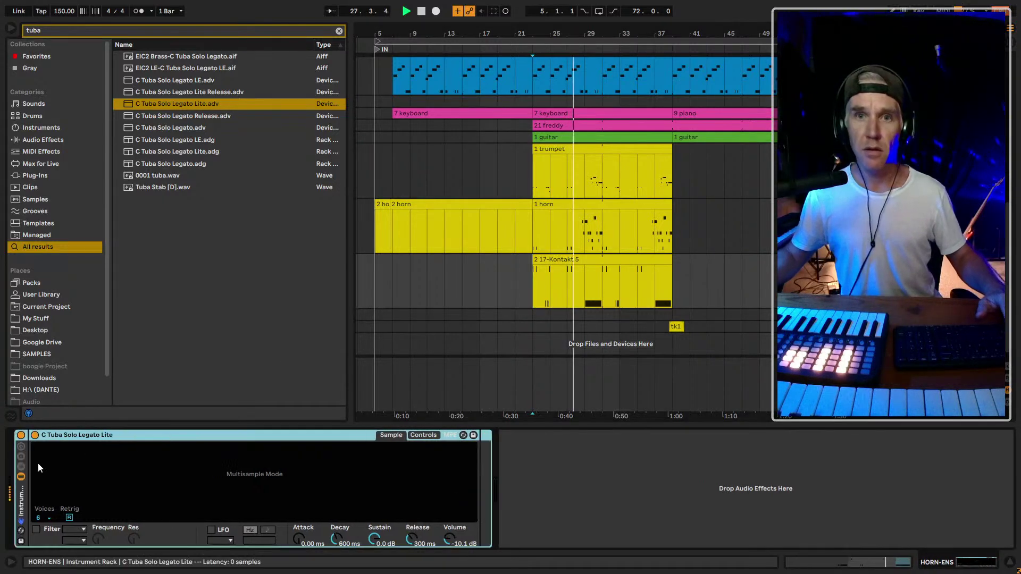
{"action": "left_click", "coordinate": [21, 467]}
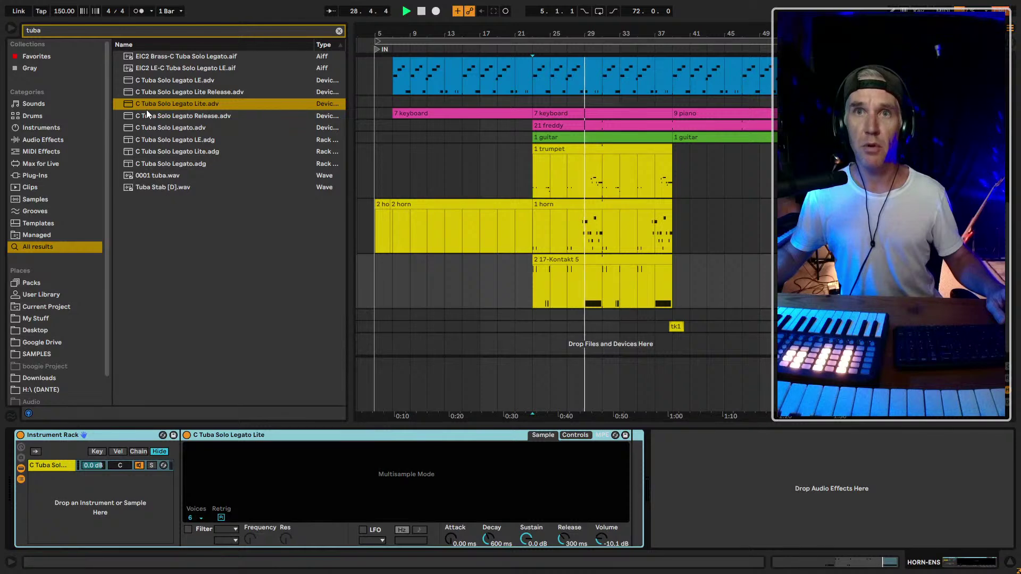
Add a second C Tuba Solo Legato Lite chain with a 4.37 ms attack, and pan the two chains 50L and 50R
{"action": "left_click_drag", "start_coordinate": [146, 106], "coordinate": [118, 509]}
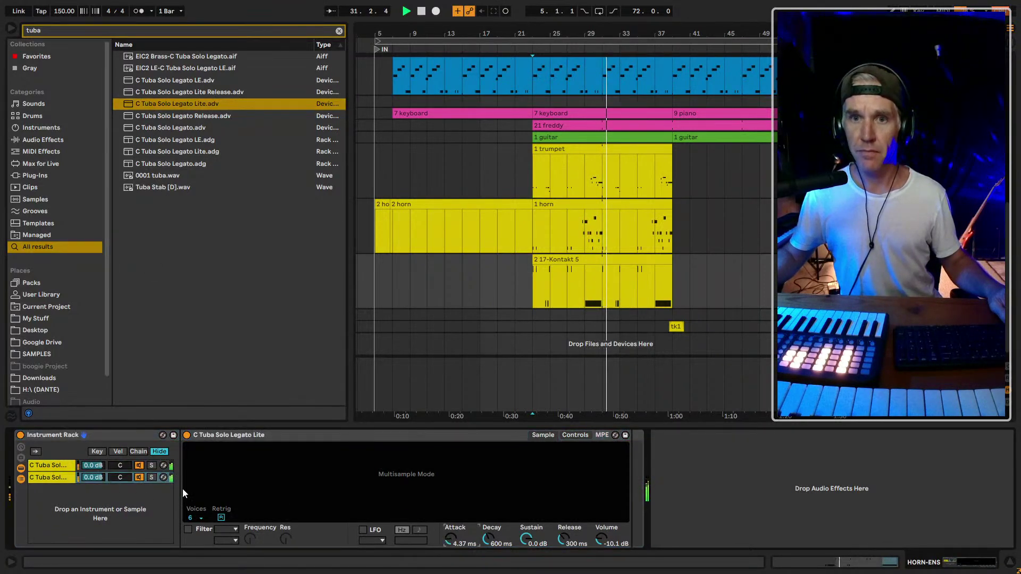
{"action": "mouse_move", "coordinate": [123, 480]}
{"action": "left_mouse_down"}
{"action": "mouse_move", "coordinate": [123, 457]}
{"action": "mouse_move", "coordinate": [124, 486]}
{"action": "left_mouse_up"}
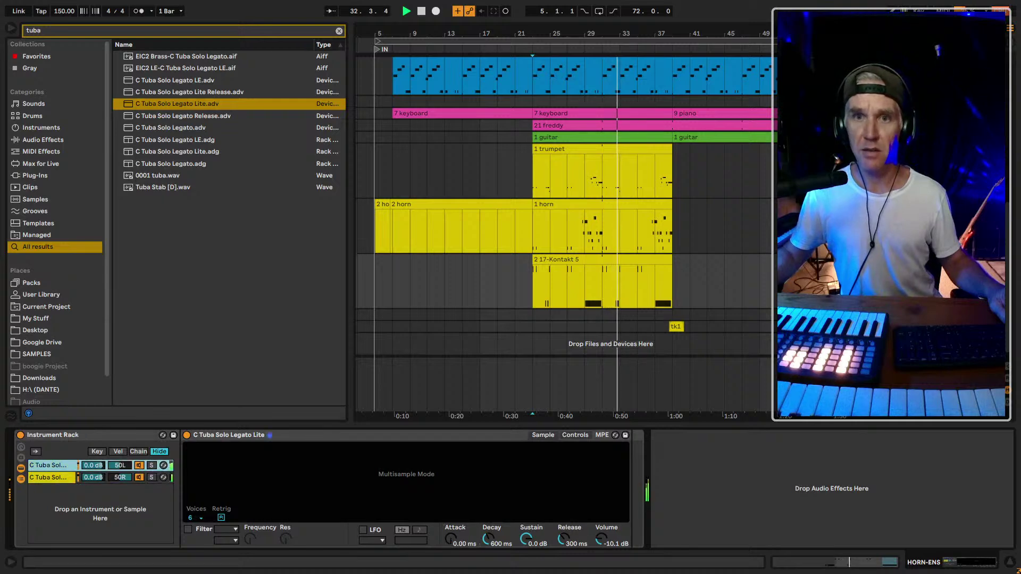
{"action": "left_click", "coordinate": [124, 479]}
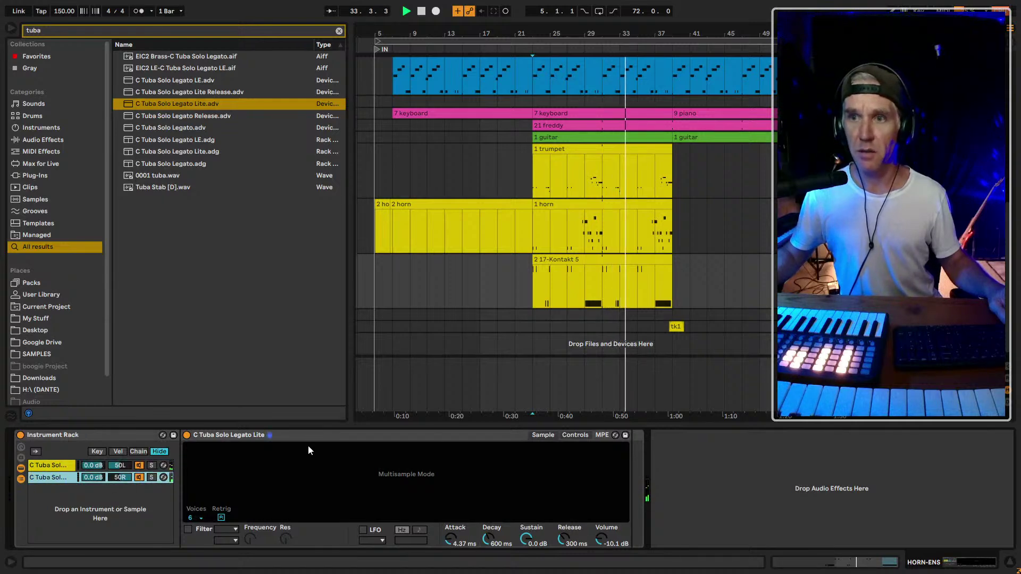
Show the second tuba chain's sampler controls and raise its detune to +12 ct while the clip plays
{"action": "left_click", "coordinate": [576, 435]}
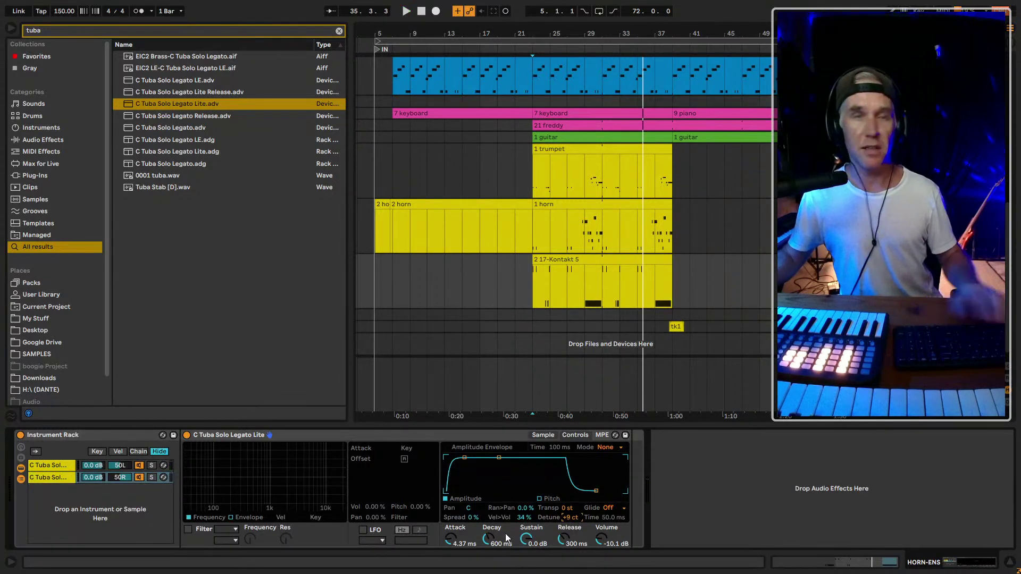
{"action": "key", "text": "space"}
{"action": "key", "text": "Up"}
{"action": "key", "text": "Up"}
{"action": "key", "text": "Up"}
{"action": "key", "text": "Up"}
{"action": "key", "text": "Up"}
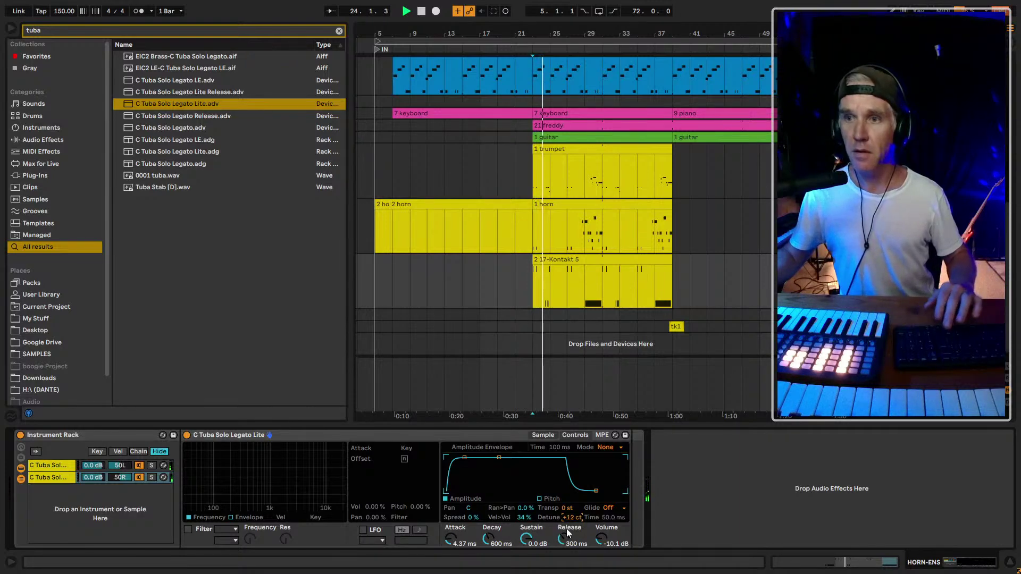
Set the second tuba chain's detune to +14 ct and replay the HORN-ENS clip from bar 23
{"action": "key", "text": "Up"}
{"action": "key", "text": "Up"}
{"action": "key", "text": "Up"}
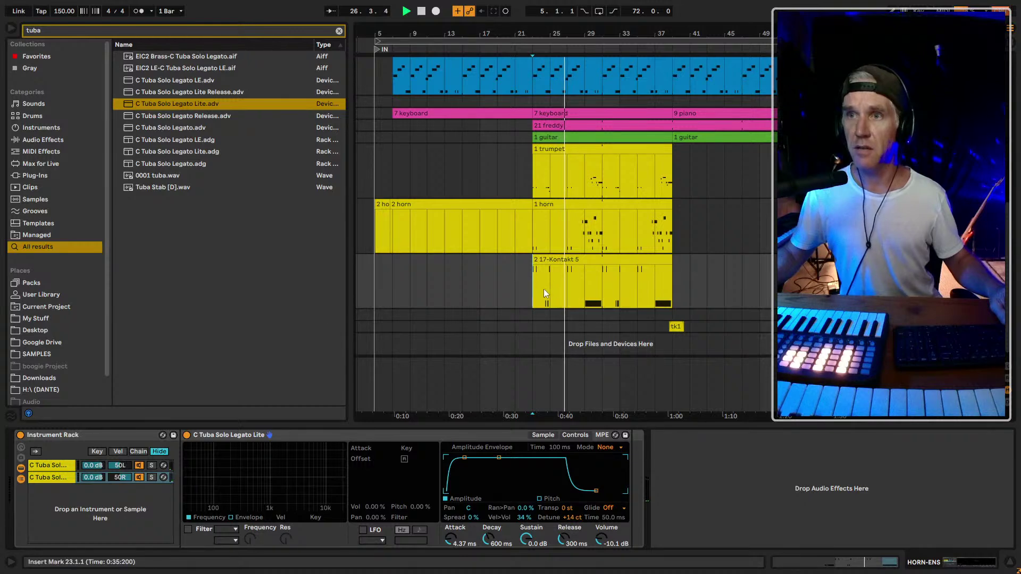
{"action": "key", "text": "space"}
{"action": "key", "text": "space"}
{"action": "key", "text": "space"}
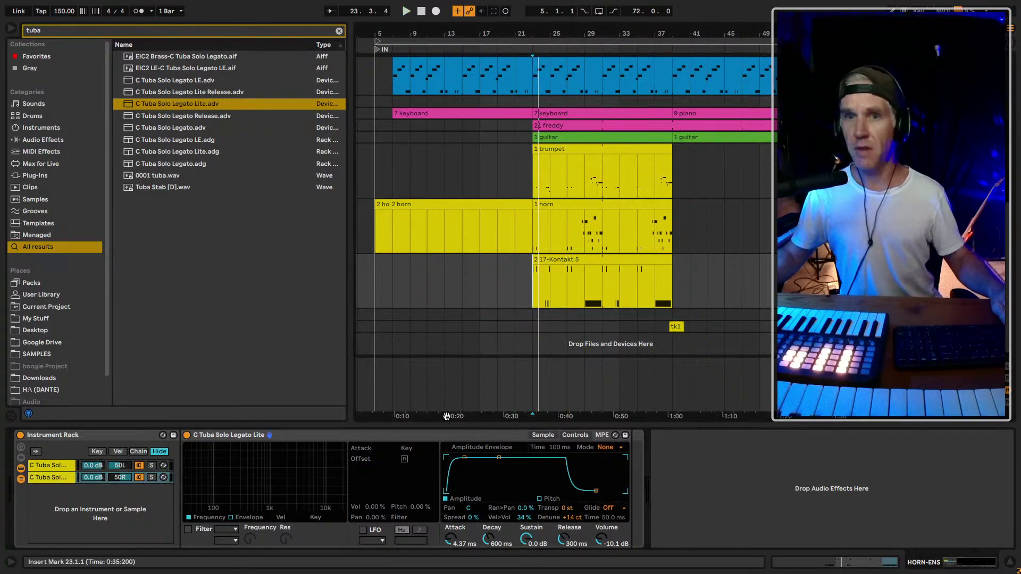
Compare the sampler envelope and detune settings of the two tuba chains
{"action": "left_click", "coordinate": [54, 471]}
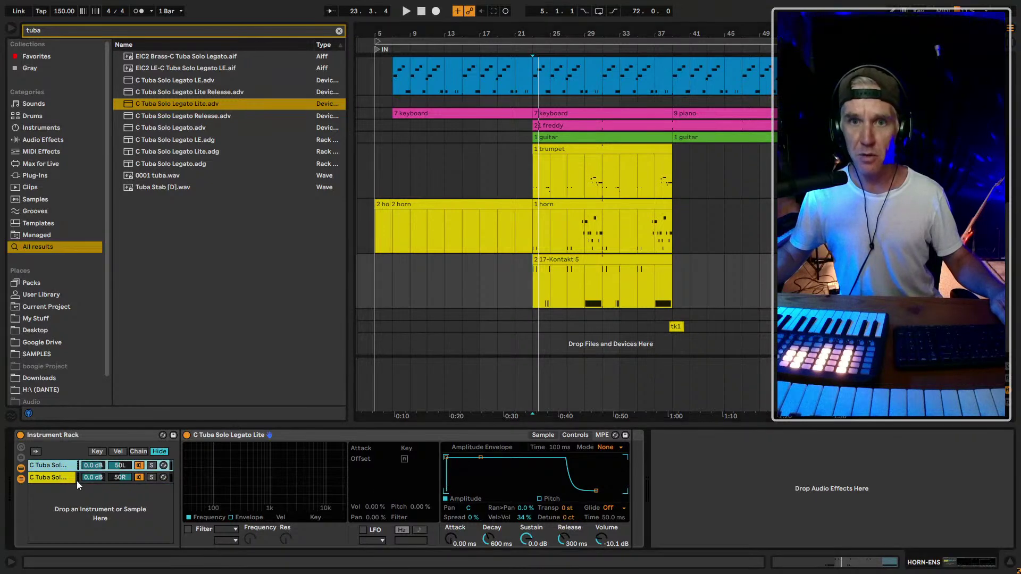
{"action": "left_click", "coordinate": [59, 477]}
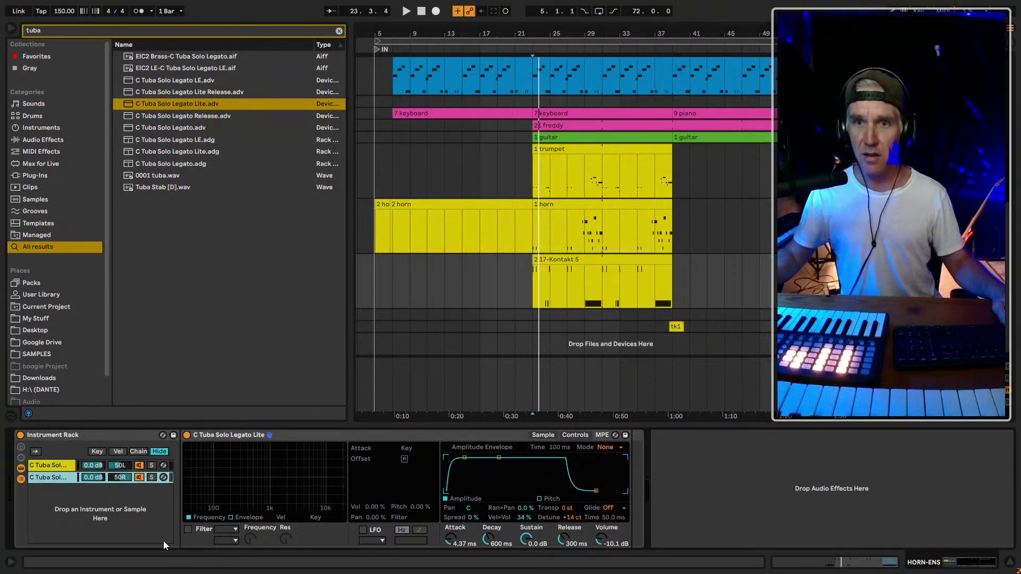
{"action": "key", "text": "shift+Tab"}
{"action": "key", "text": "shift+Tab"}
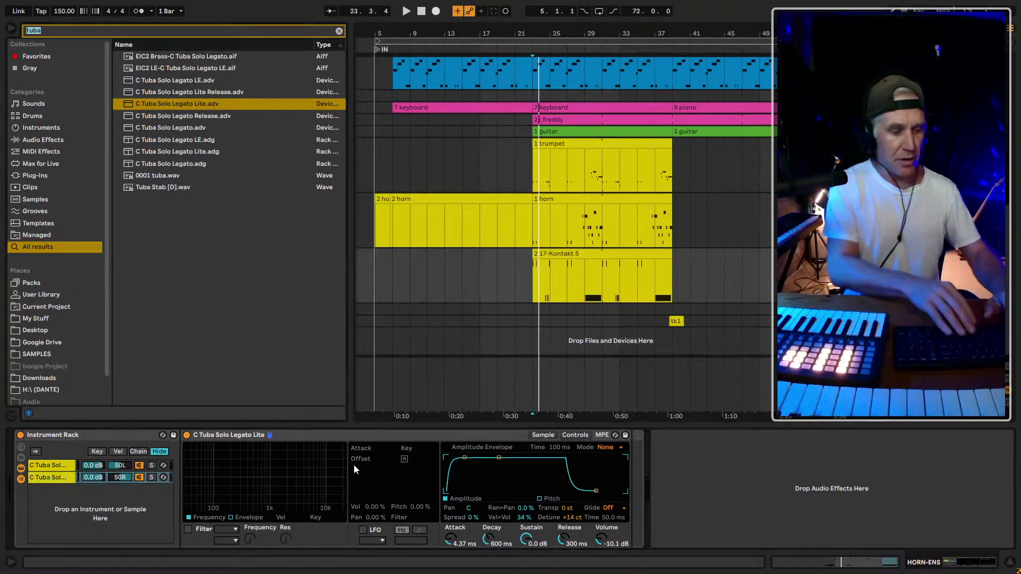
Search the browser for "satur", add the default Saturator after the tuba rack, and set its drive to 9.71 dB during playback
{"action": "key", "text": "ctrl+f"}
{"action": "type", "text": "satur"}
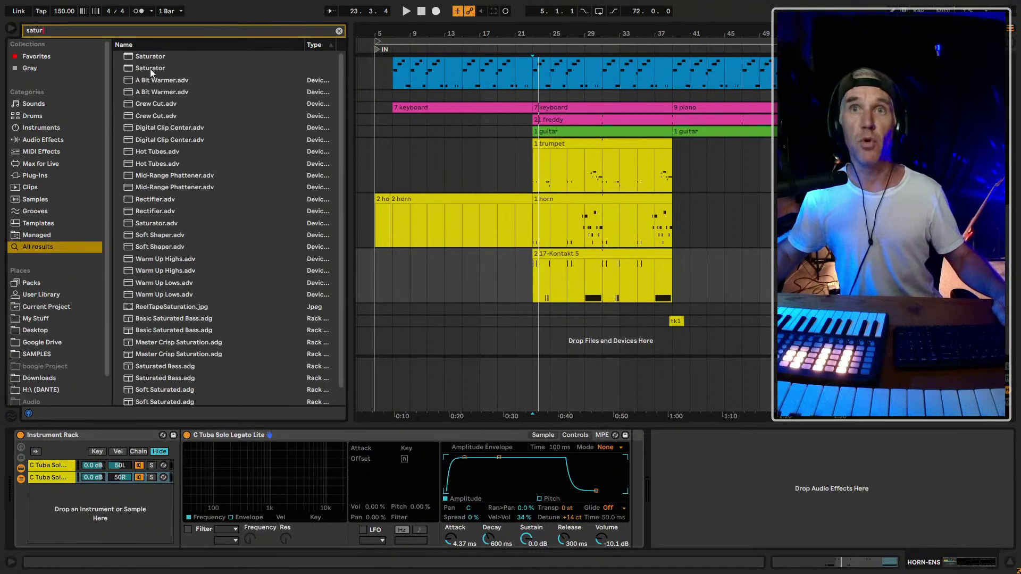
{"action": "left_click_drag", "start_coordinate": [149, 56], "coordinate": [723, 480]}
{"action": "key", "text": "space"}
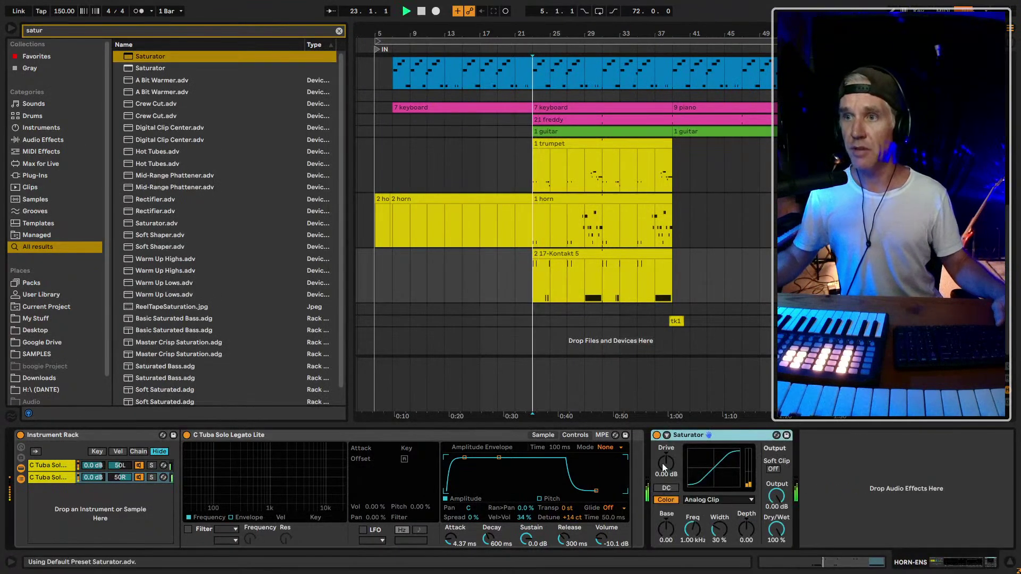
{"action": "left_click_drag", "start_coordinate": [662, 463], "coordinate": [663, 446]}
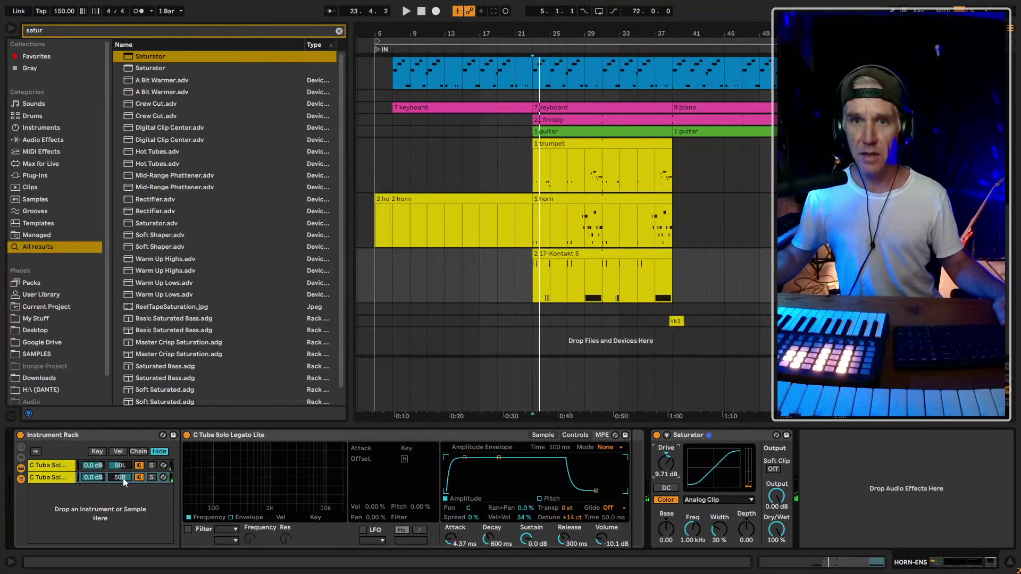
Pan the second tuba chain to 9L and shorten its attack to 0.57 ms while playing the clip
{"action": "mouse_move", "coordinate": [123, 482]}
{"action": "left_mouse_down"}
{"action": "mouse_move", "coordinate": [123, 500]}
{"action": "mouse_move", "coordinate": [121, 463]}
{"action": "left_mouse_up"}
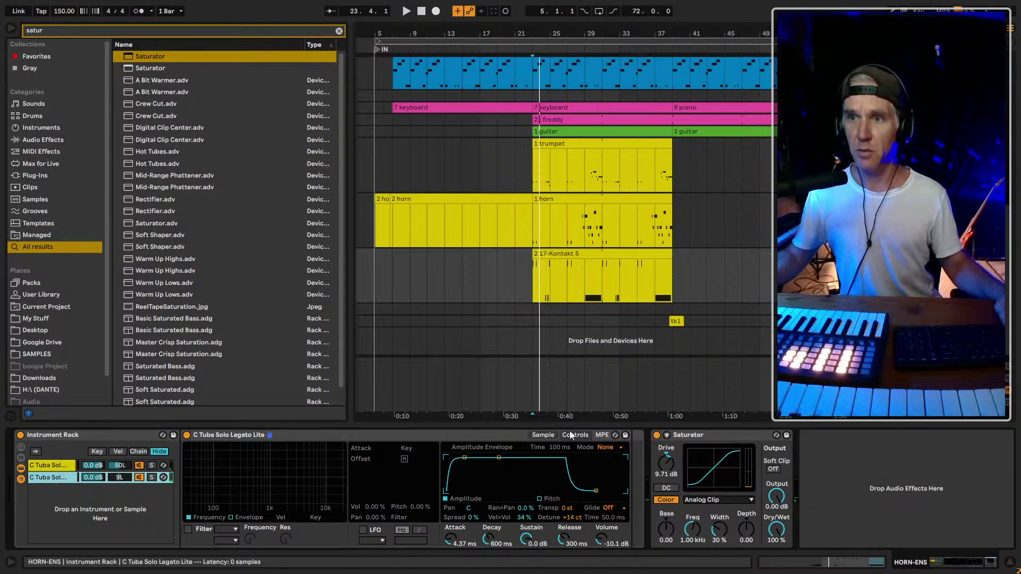
{"action": "left_click", "coordinate": [536, 439]}
{"action": "left_click", "coordinate": [543, 435]}
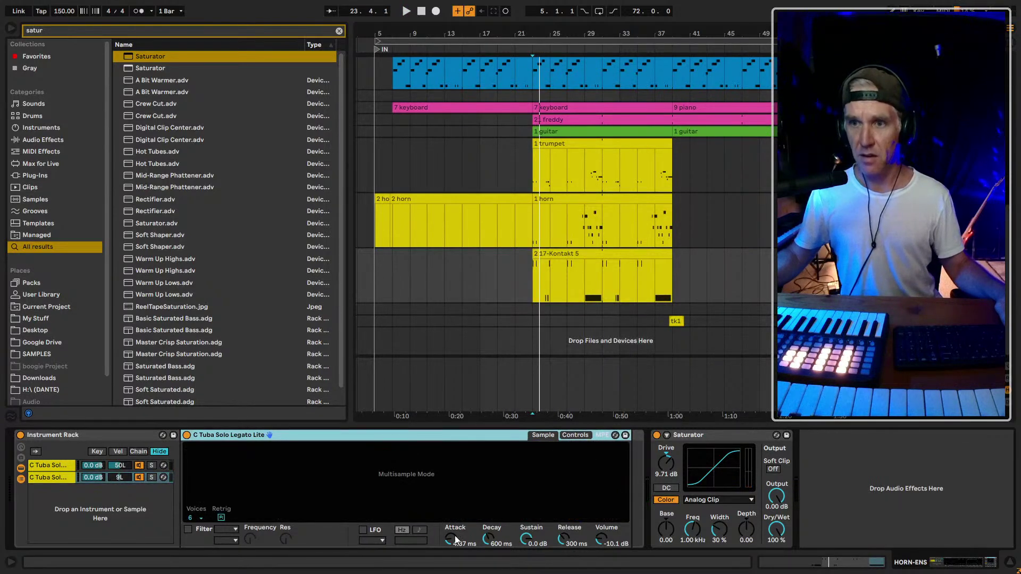
{"action": "left_click_drag", "start_coordinate": [455, 535], "coordinate": [454, 548]}
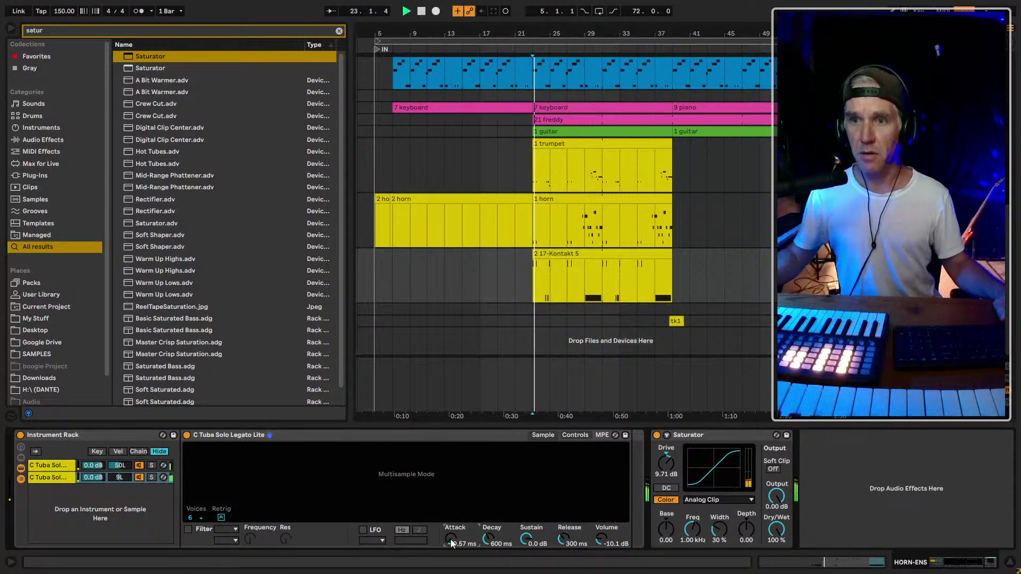
{"action": "left_click", "coordinate": [575, 435]}
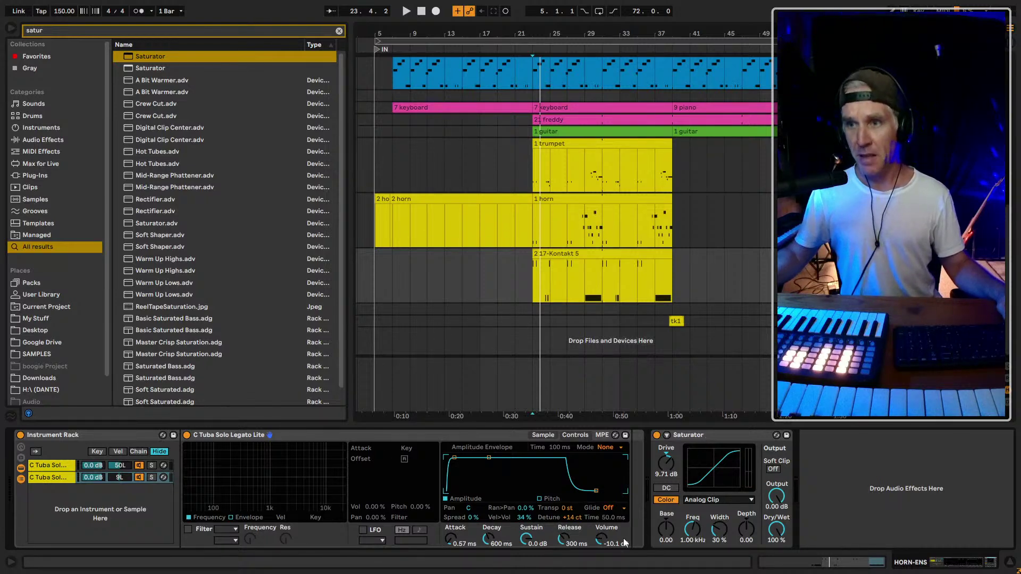
{"action": "left_click", "coordinate": [541, 436]}
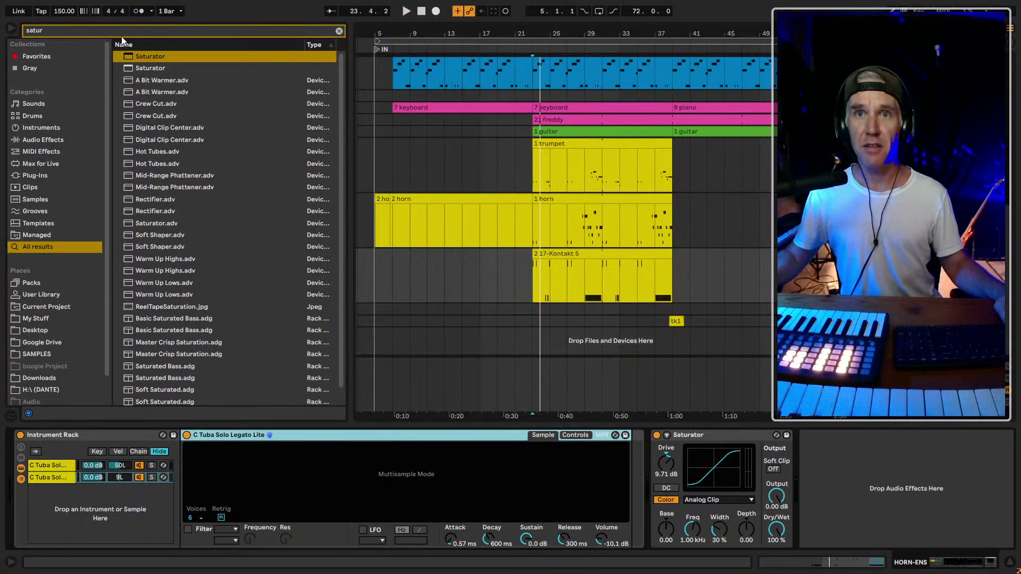
Add Warm Up Highs.adv after the sampler in the second tuba chain and set its drive to 2.29 dB during playback
{"action": "mouse_move", "coordinate": [164, 262]}
{"action": "left_mouse_down"}
{"action": "mouse_move", "coordinate": [637, 467]}
{"action": "mouse_move", "coordinate": [653, 500]}
{"action": "left_mouse_up"}
{"action": "key", "text": "space"}
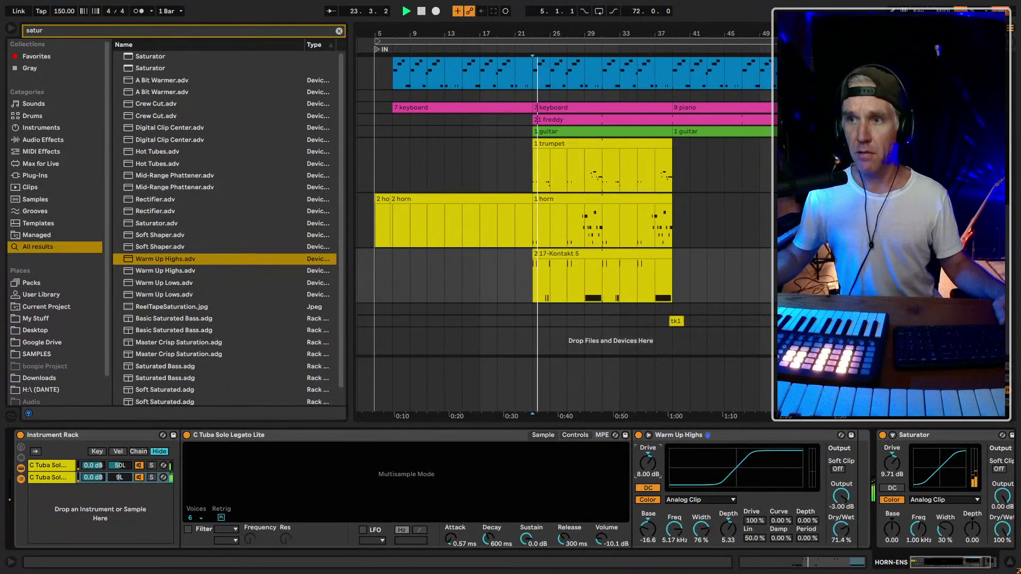
{"action": "key", "text": "space"}
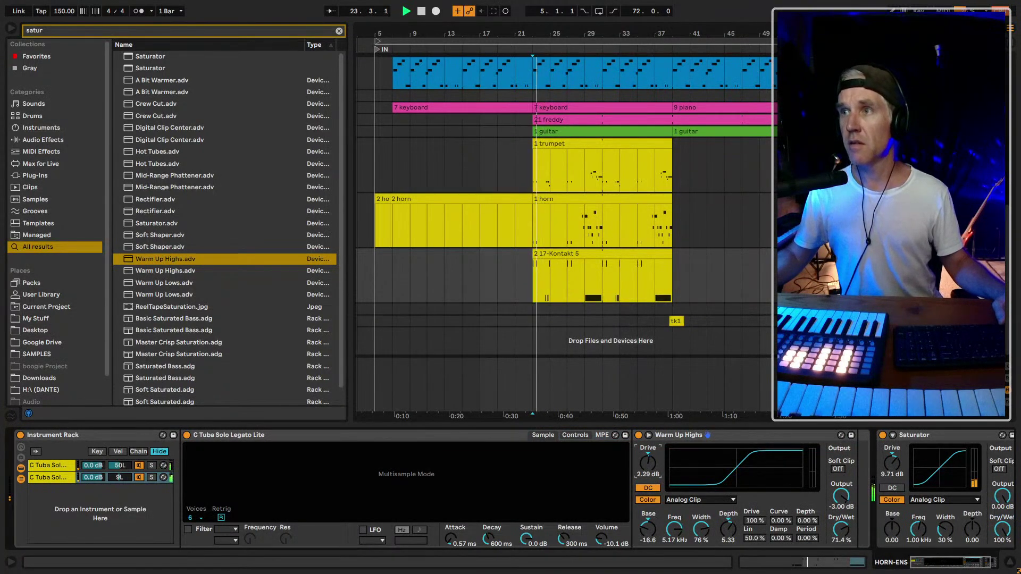
{"action": "key", "text": "space"}
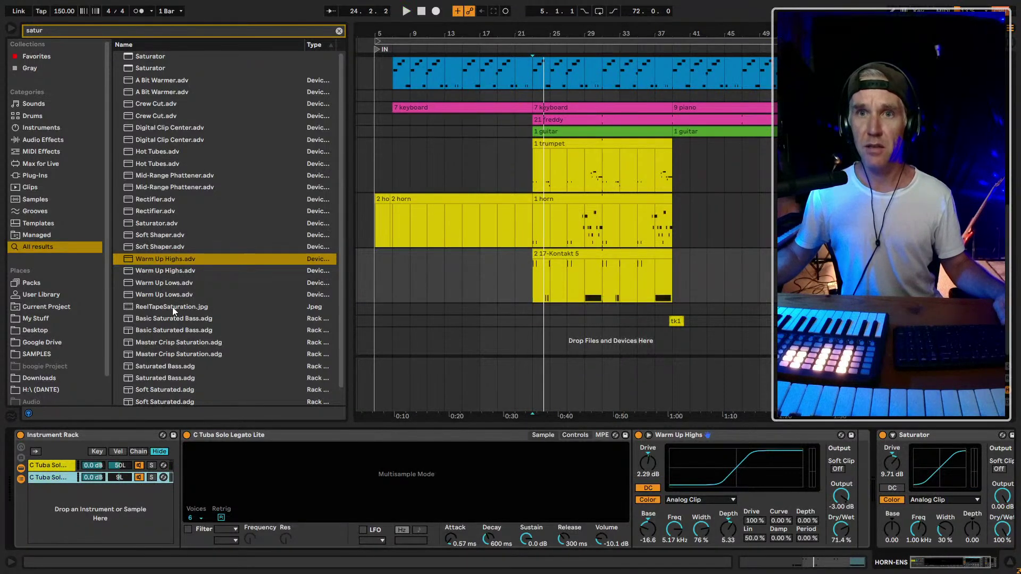
Search the browser for "ense", insert the Chorus-Ensemble effect directly after the tuba rack and play the result
{"action": "left_click", "coordinate": [164, 29]}
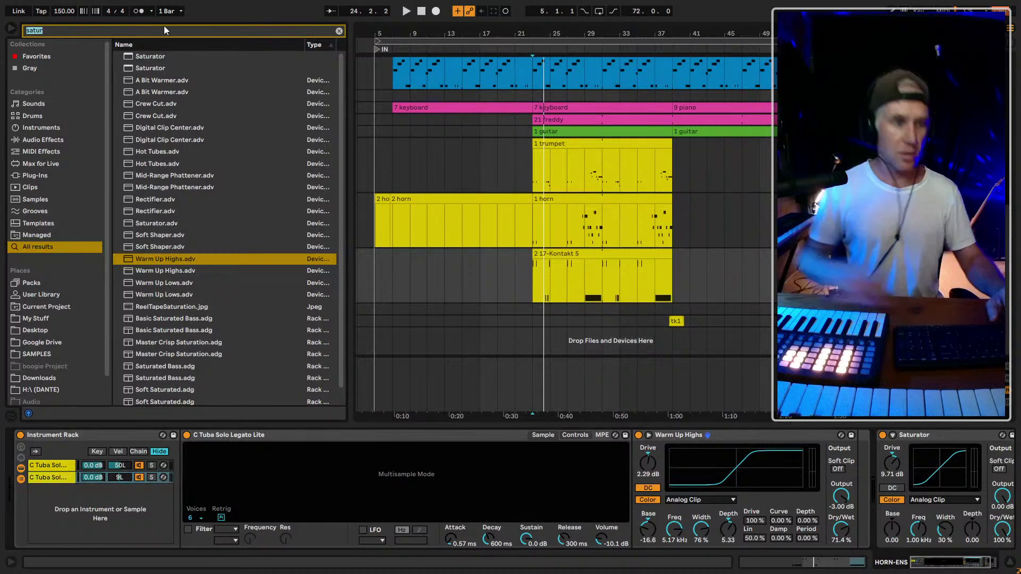
{"action": "key", "text": "BackSpace"}
{"action": "type", "text": "ense"}
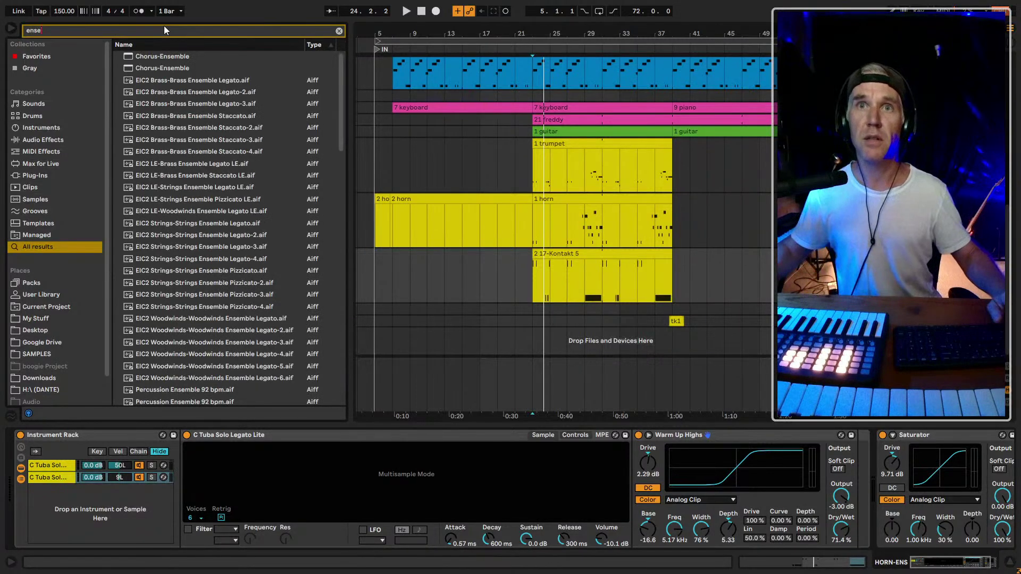
{"action": "mouse_move", "coordinate": [159, 56]}
{"action": "left_mouse_down"}
{"action": "mouse_move", "coordinate": [668, 408]}
{"action": "mouse_move", "coordinate": [894, 490]}
{"action": "left_mouse_up"}
{"action": "key", "text": "space"}
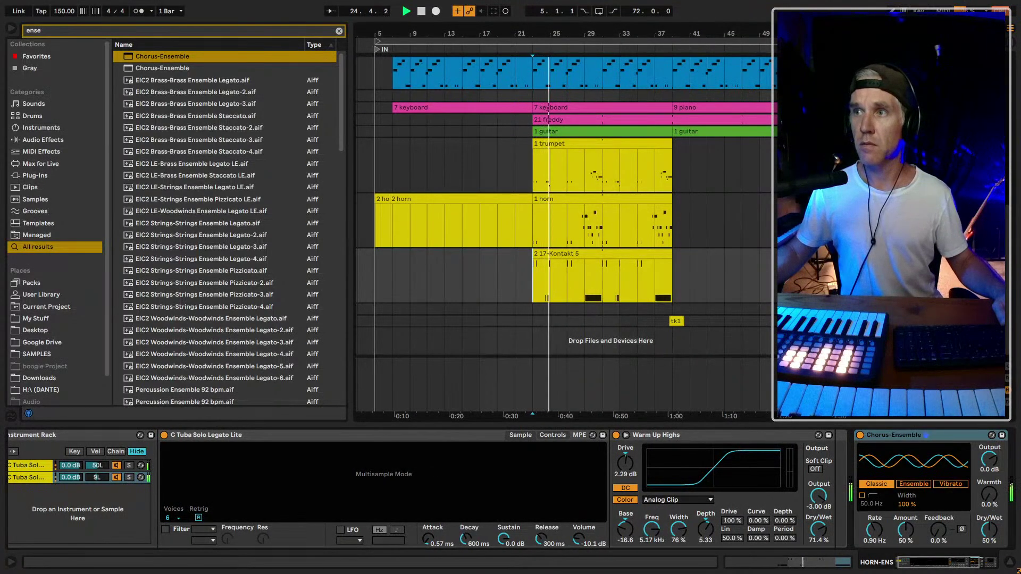
Listen to the horn parts from bar 23 and from bar 29, and return to the HORN-ENS track's devices
{"action": "key", "text": "space"}
{"action": "key", "text": "space"}
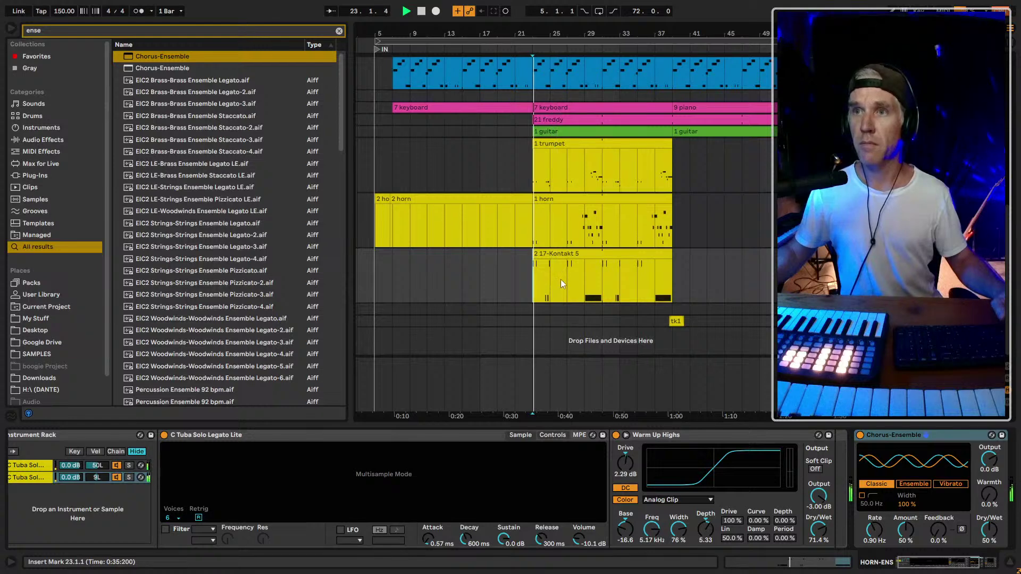
{"action": "left_click", "coordinate": [588, 225]}
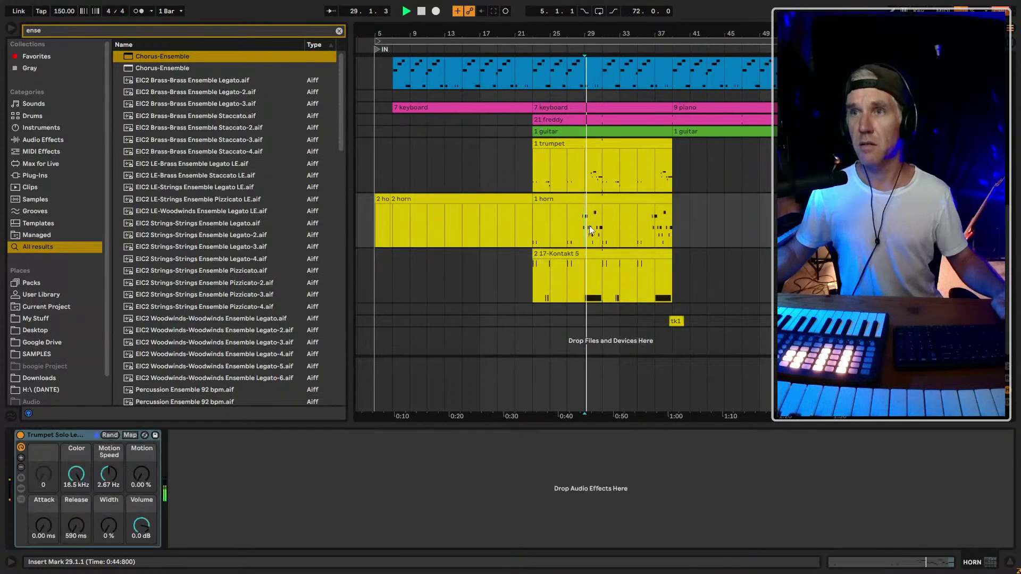
{"action": "left_click", "coordinate": [911, 254]}
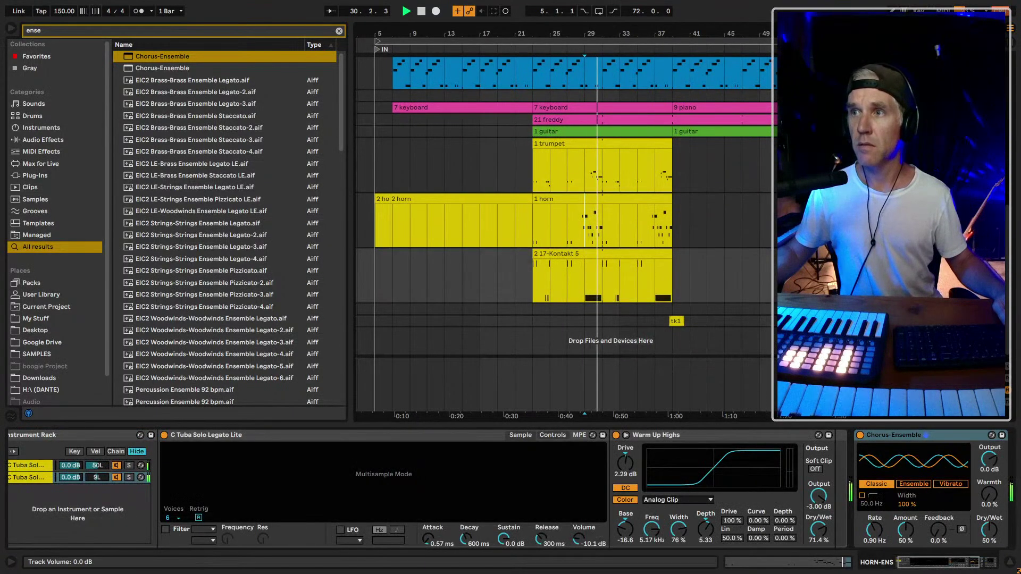
Stop playback, add a Utility after the Saturator on the HORN-ENS track and set its gain to -12 dB
{"action": "key", "text": "shift+Tab"}
{"action": "key", "text": "space"}
{"action": "key", "text": "shift+Tab"}
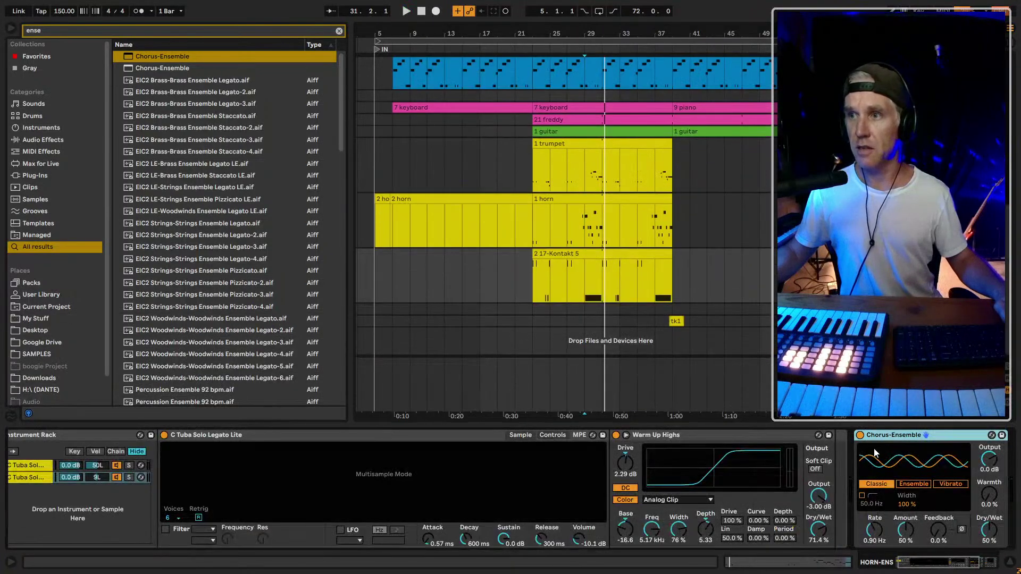
{"action": "scroll", "coordinate": [914, 497], "scroll_direction": "right", "scroll_amount": 4}
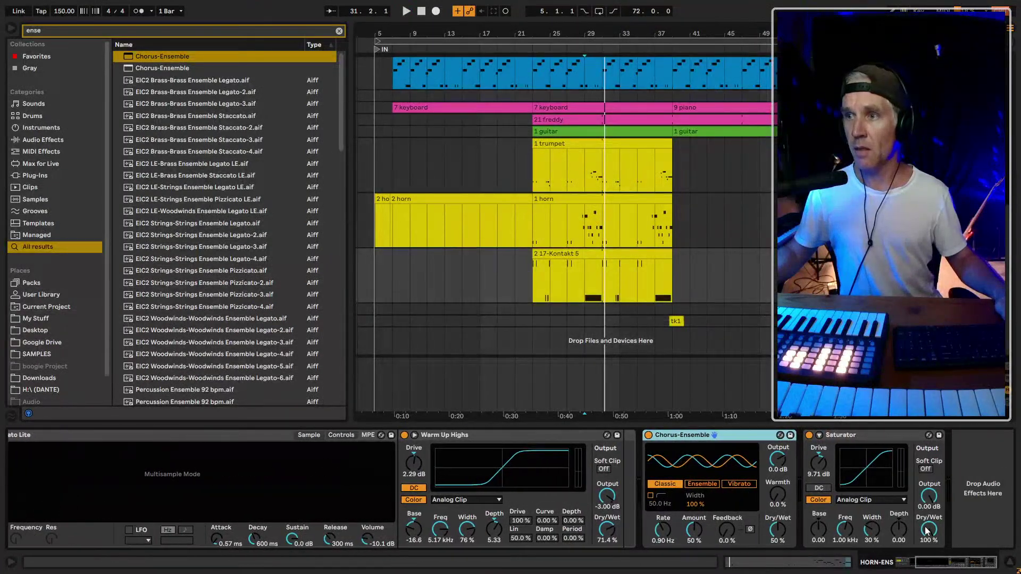
{"action": "left_click", "coordinate": [982, 495]}
{"action": "key", "text": "ctrl+f"}
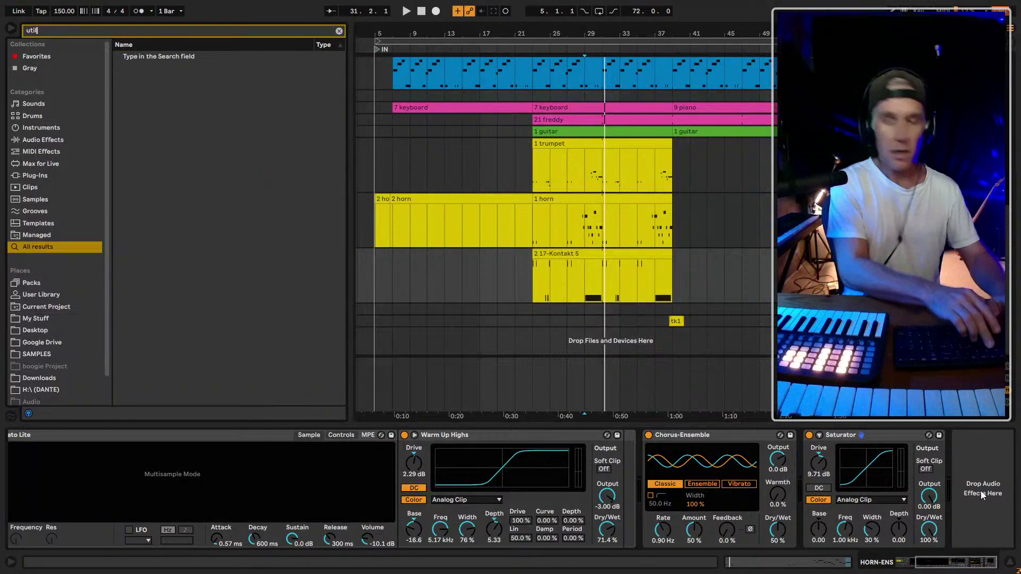
{"action": "type", "text": "util"}
{"action": "key", "text": "Down"}
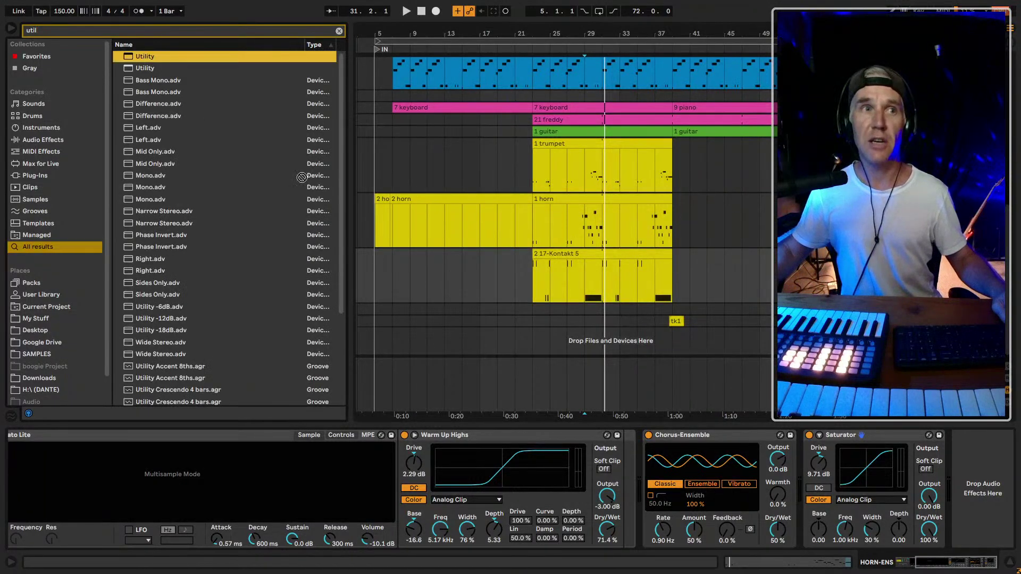
{"action": "key", "text": "Return"}
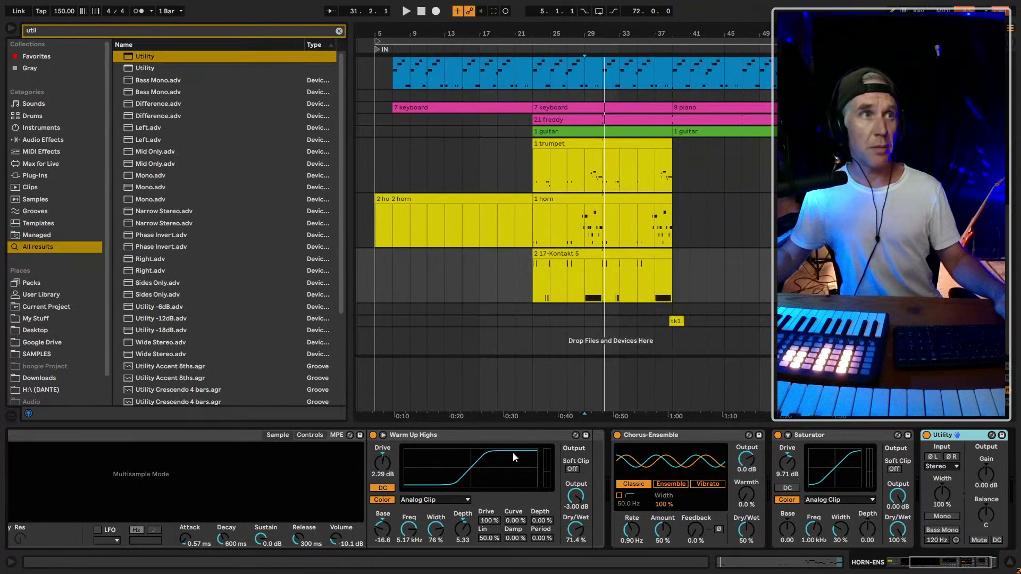
{"action": "left_click", "coordinate": [992, 479]}
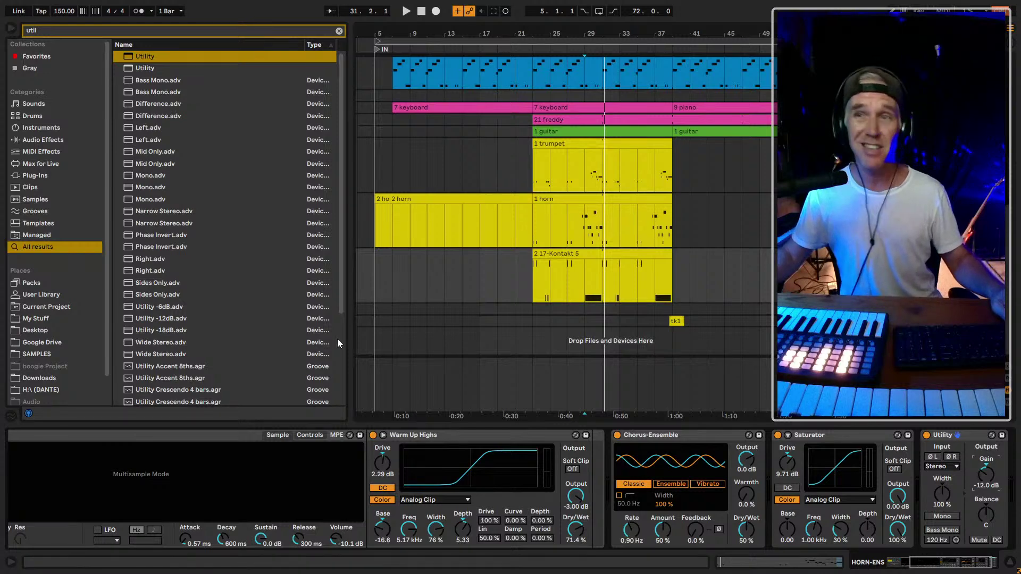
Collapse the Chorus-Ensemble, Saturator and Warm Up Highs devices and save the set with the insert marker at bar 23
{"action": "double_click", "coordinate": [688, 435]}
{"action": "double_click", "coordinate": [684, 436]}
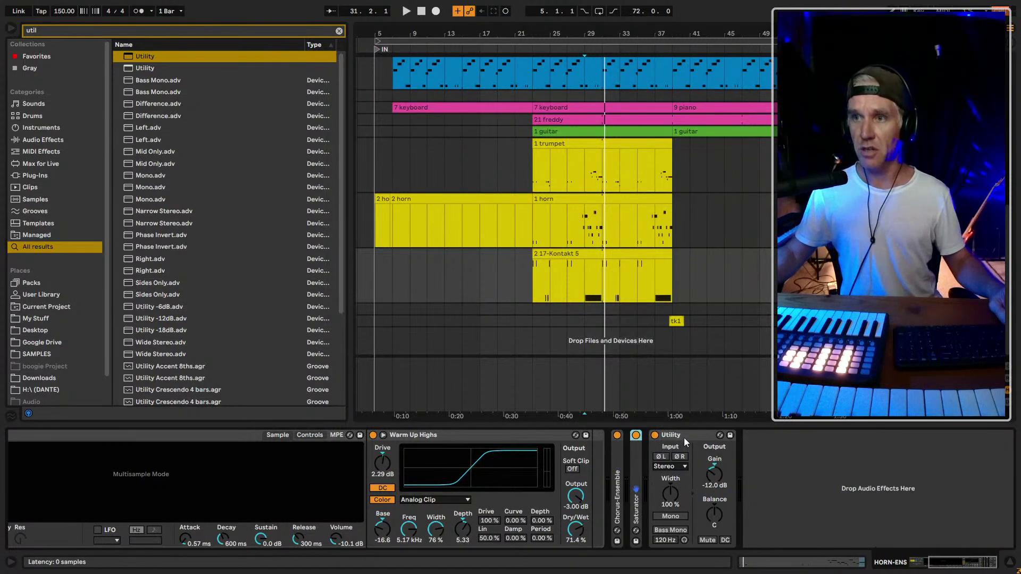
{"action": "double_click", "coordinate": [480, 432]}
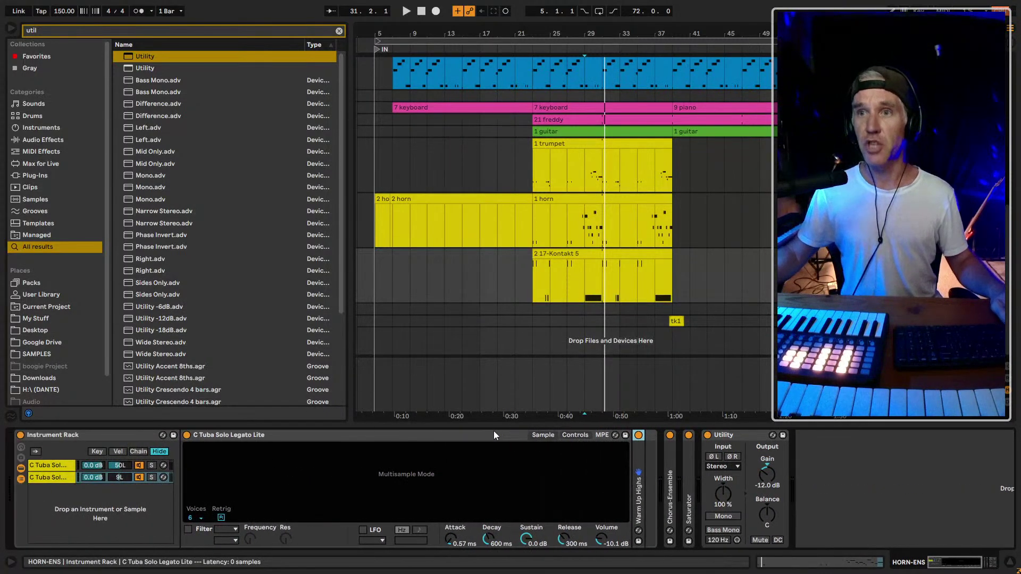
{"action": "left_click", "coordinate": [532, 288]}
{"action": "key", "text": "ctrl+s"}
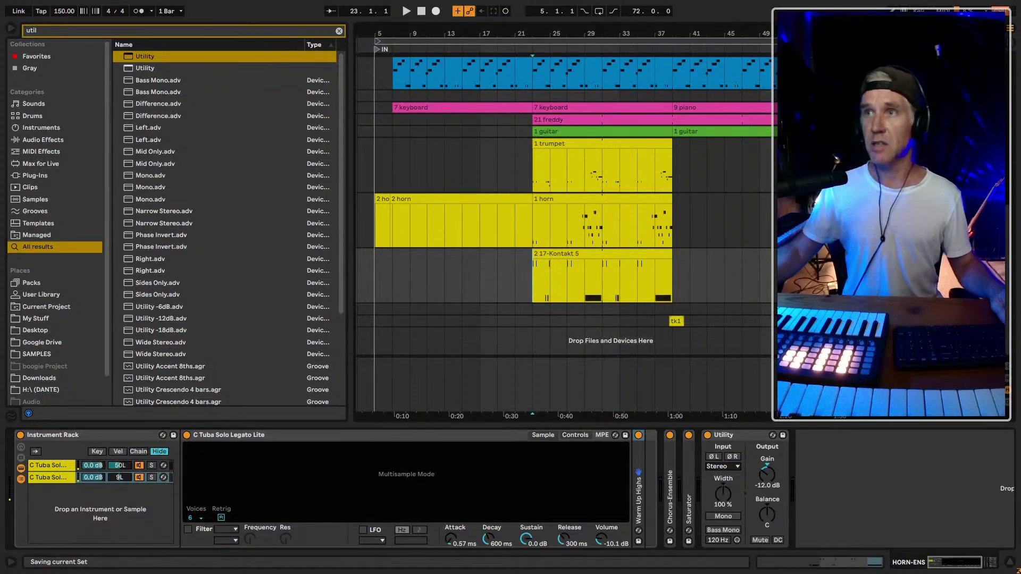
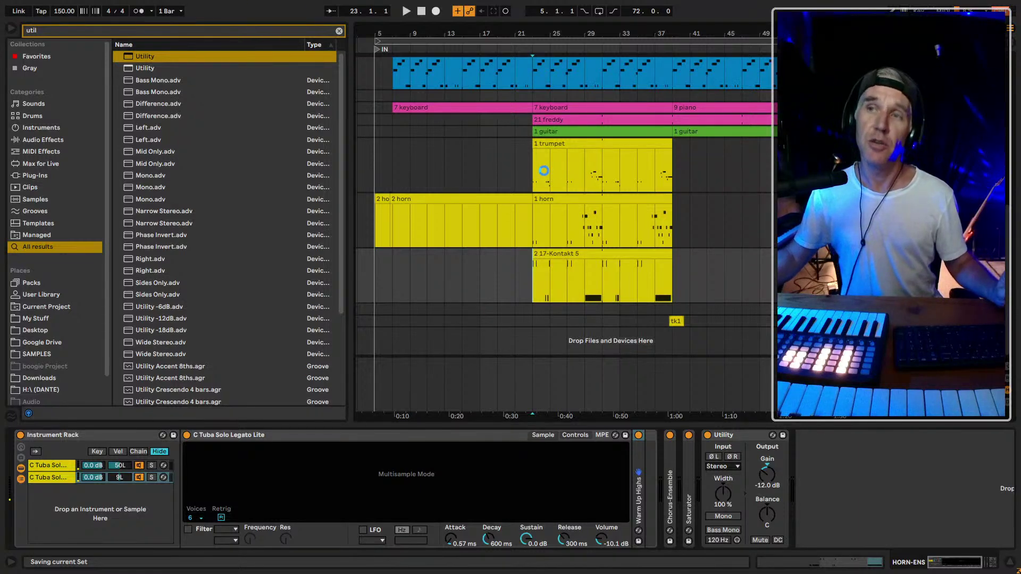
Play the song from bar 23 with the HORN track selected and fit all tracks and the song length into view
{"action": "key", "text": "space"}
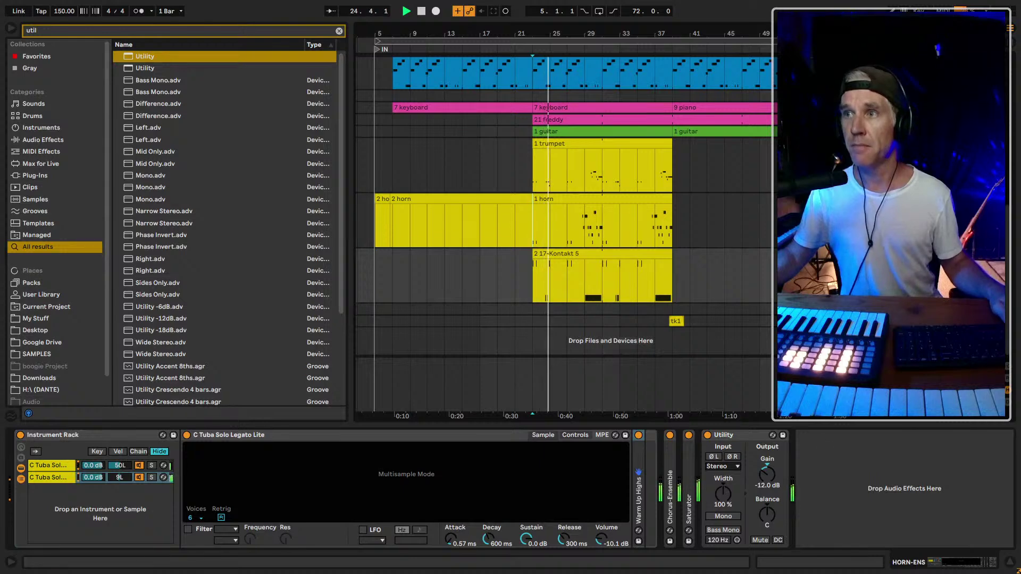
{"action": "left_click", "coordinate": [893, 199]}
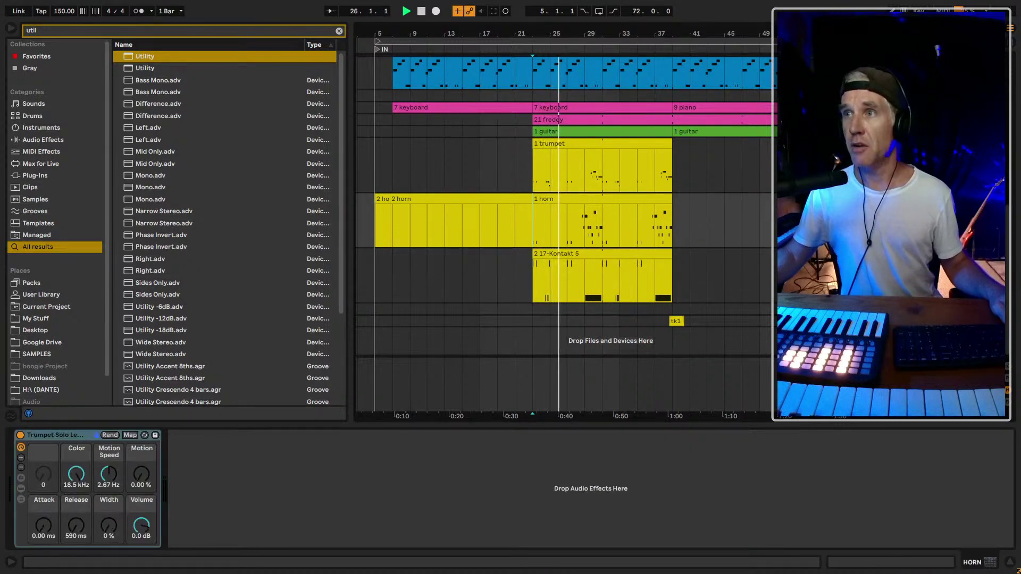
{"action": "left_click", "coordinate": [87, 30]}
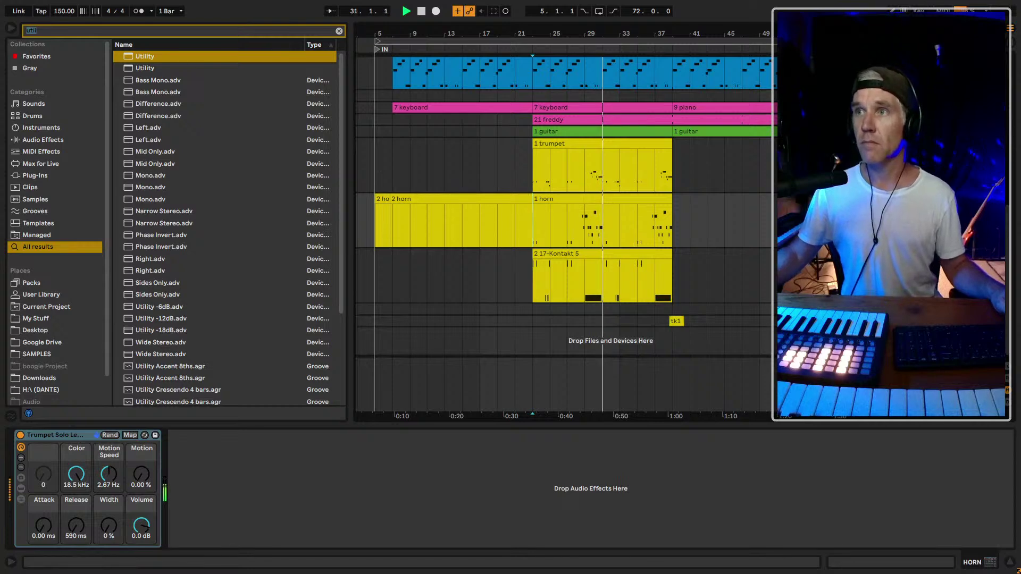
{"action": "key", "text": "h"}
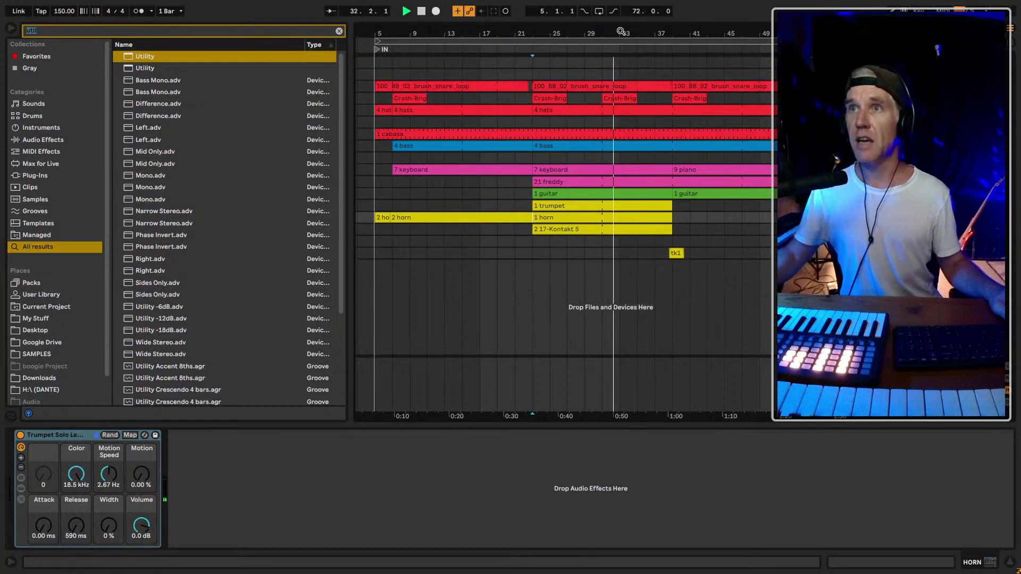
{"action": "key", "text": "w"}
{"action": "key", "text": "ctrl+s"}
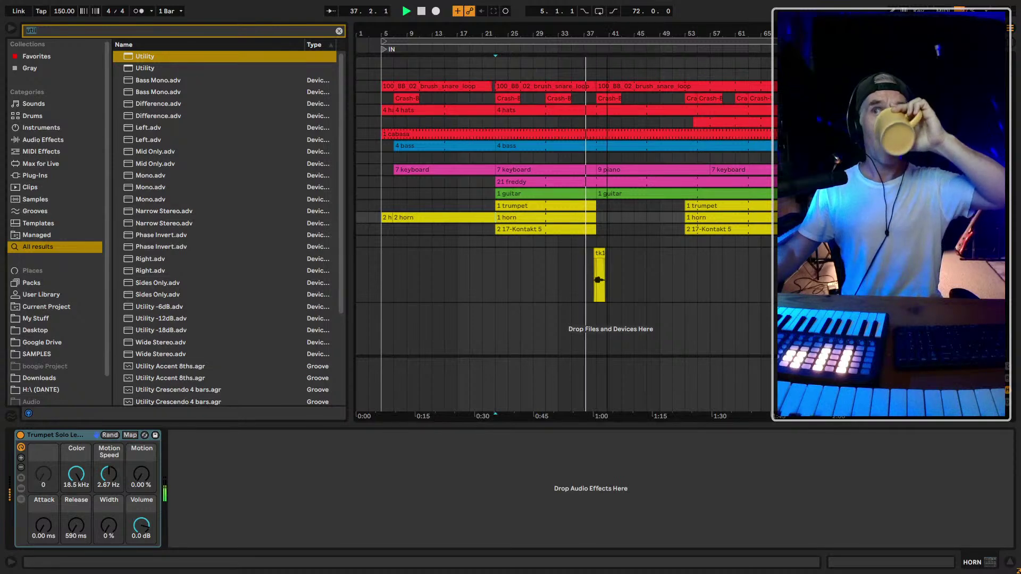
{"action": "mouse_move", "coordinate": [607, 34]}
{"action": "left_mouse_down"}
{"action": "mouse_move", "coordinate": [609, 53]}
{"action": "mouse_move", "coordinate": [611, 33]}
{"action": "left_mouse_up"}
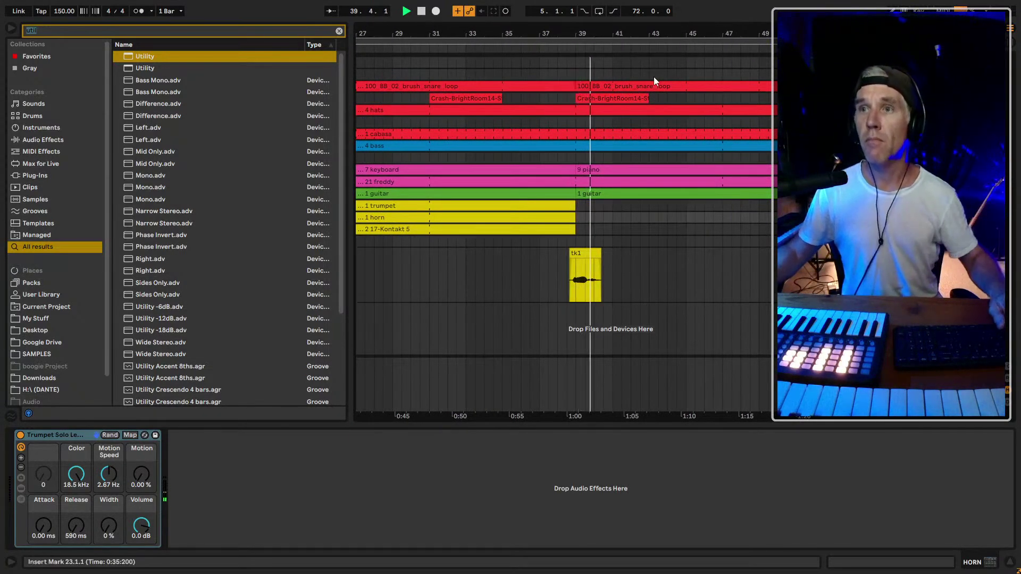
{"action": "left_click_drag", "start_coordinate": [594, 25], "coordinate": [594, 16]}
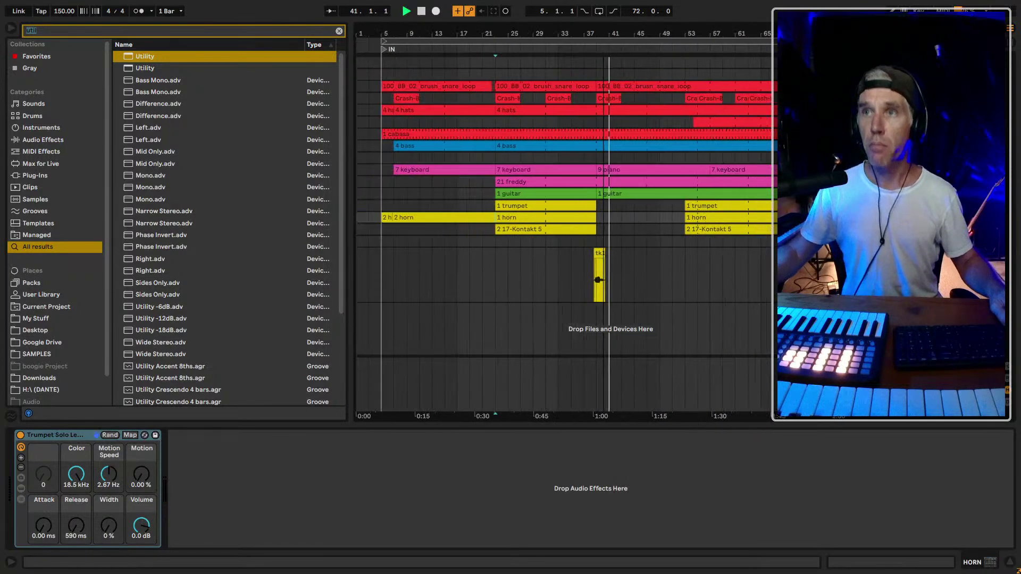
Select and expand the guitar track and bring up its device chain
{"action": "left_click", "coordinate": [878, 121]}
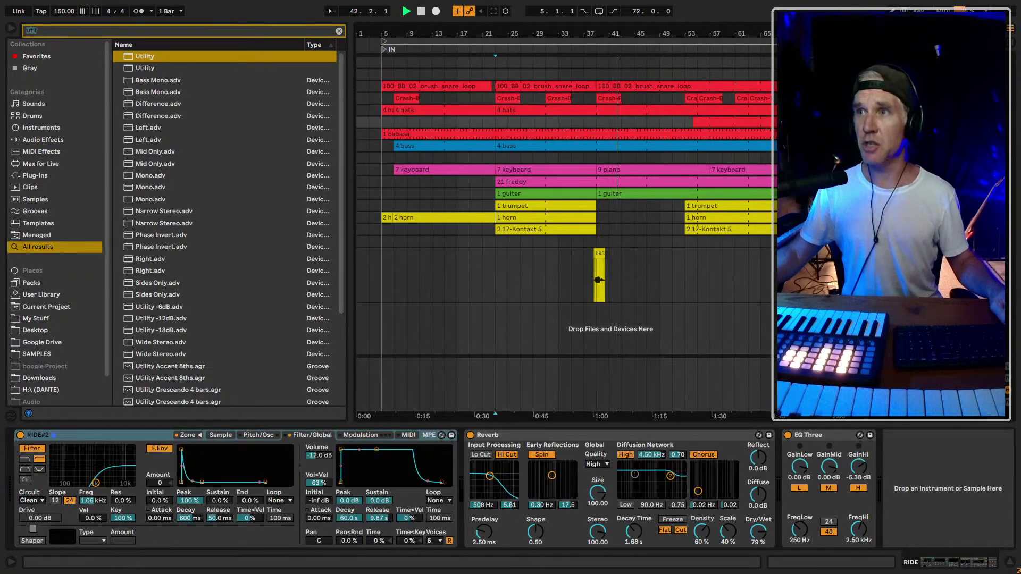
{"action": "left_click", "coordinate": [877, 193]}
{"action": "left_click", "coordinate": [898, 193]}
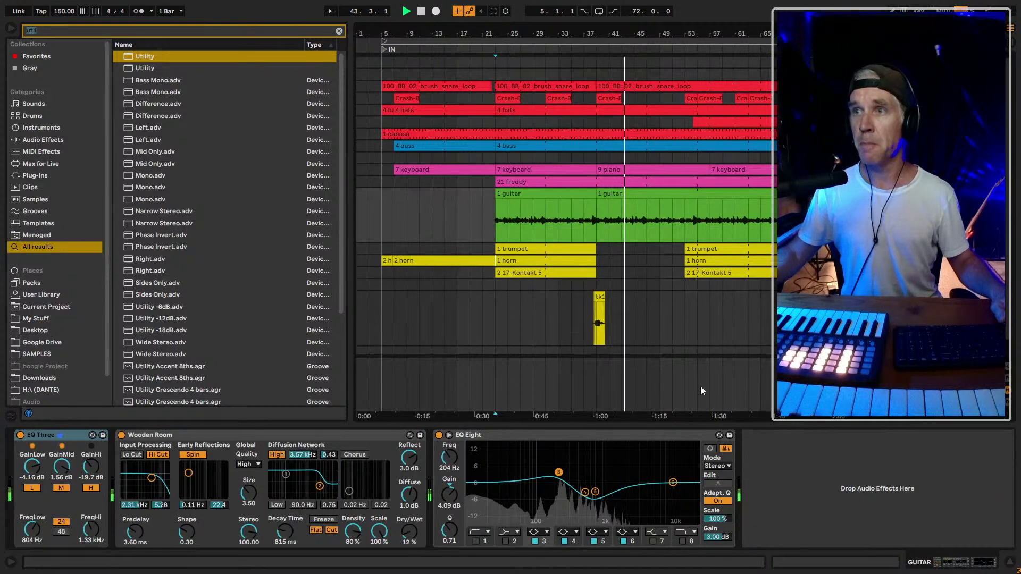
{"action": "key", "text": "shift+Tab"}
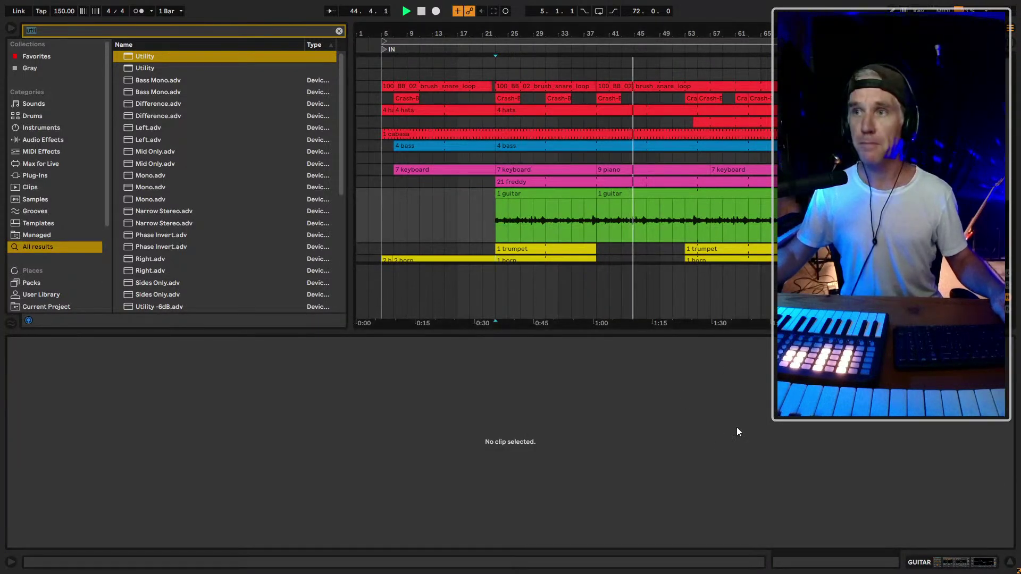
{"action": "key", "text": "shift+Tab"}
In the guitar's EQ Eight, set band 3 to 119 Hz at -15 dB, enable band 1 and boost band 4 at 938 Hz by 4.59 dB
{"action": "left_click_drag", "start_coordinate": [558, 472], "coordinate": [542, 521]}
{"action": "left_click", "coordinate": [476, 541]}
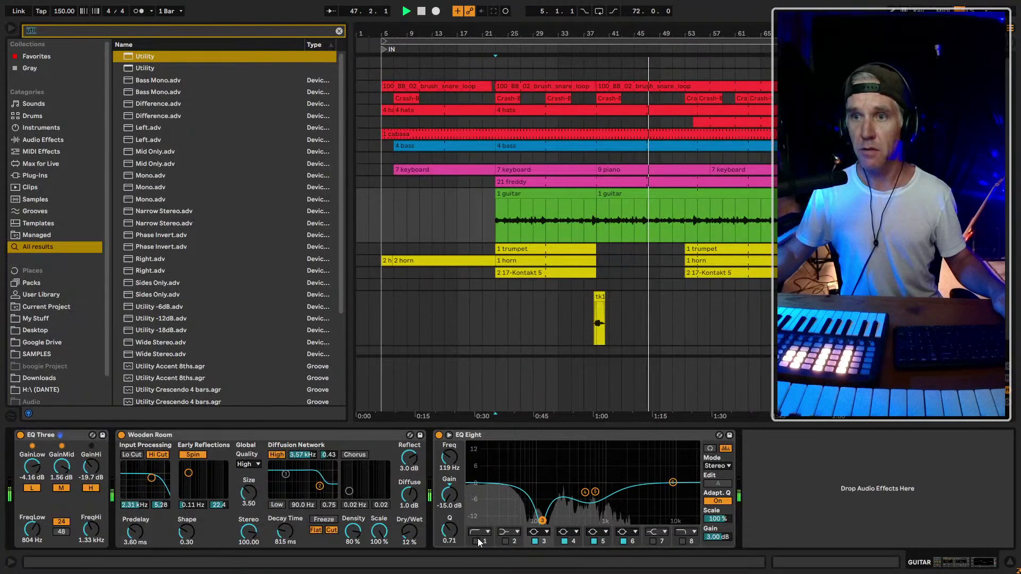
{"action": "left_click_drag", "start_coordinate": [511, 491], "coordinate": [603, 471]}
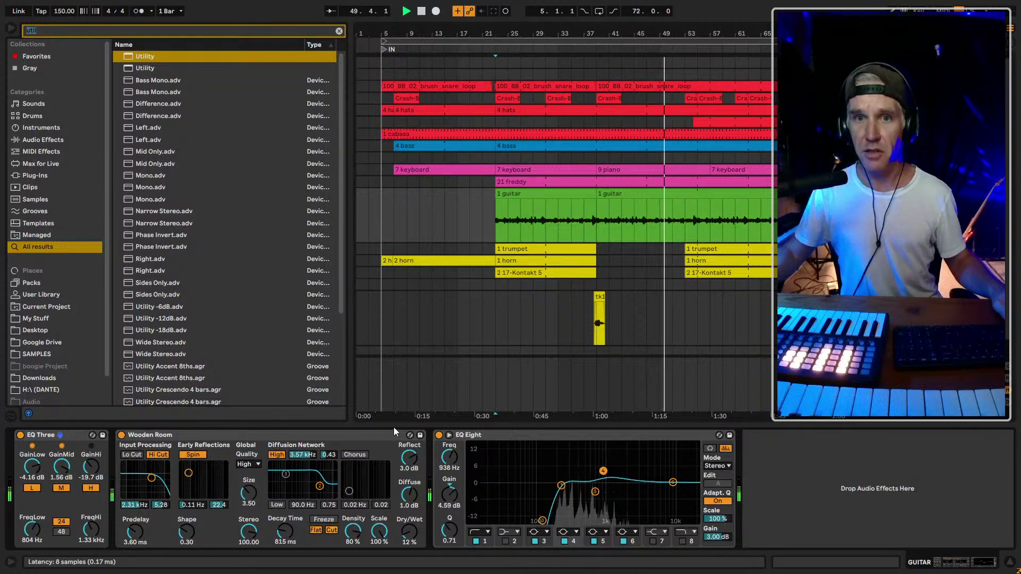
Bypass EQ Three on the guitar track and compare the sound with the Wooden Room reverb off and on
{"action": "left_click", "coordinate": [20, 435]}
{"action": "left_click", "coordinate": [121, 435]}
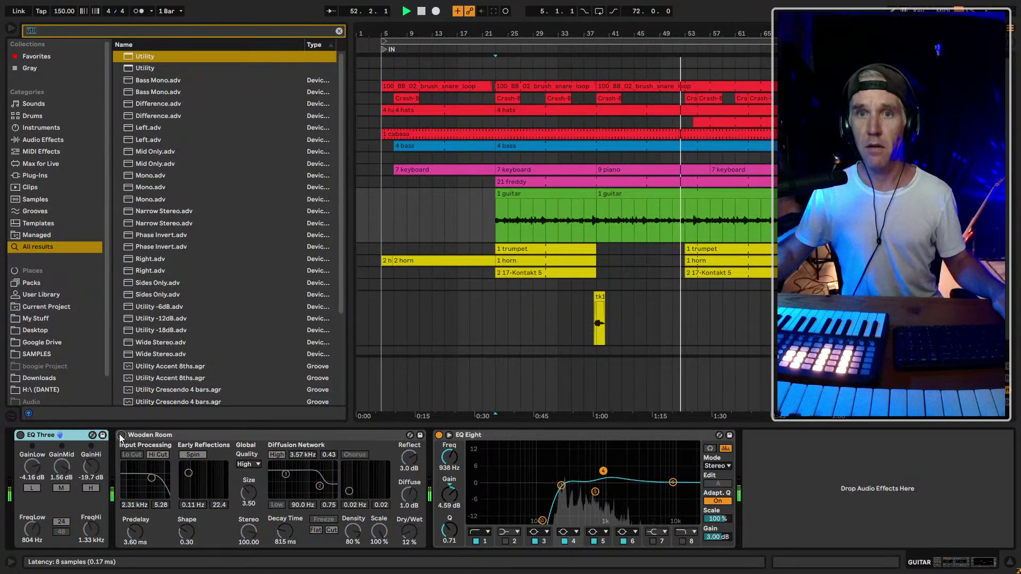
{"action": "left_click", "coordinate": [121, 435]}
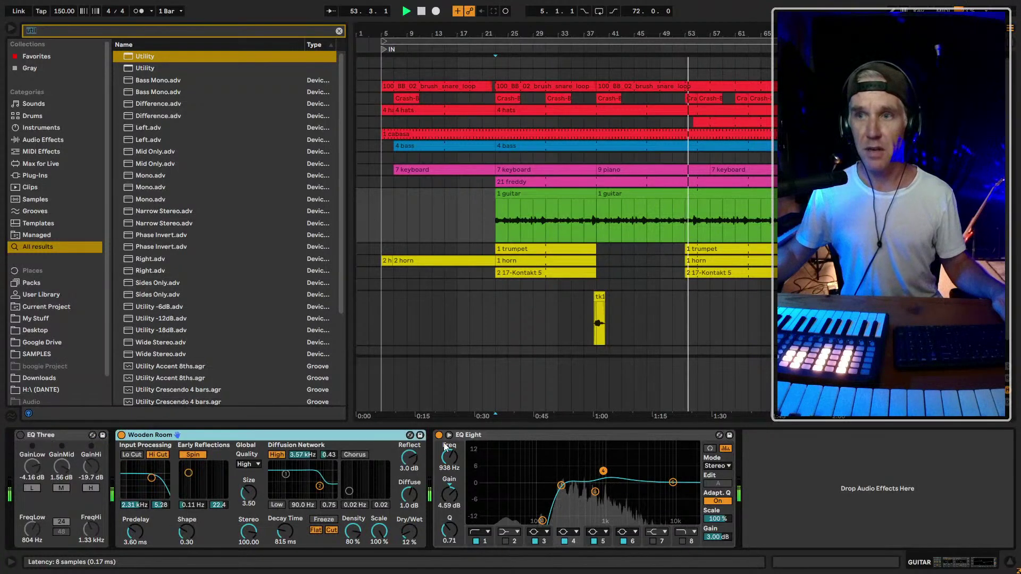
Pull EQ Eight's band 4 into a deep cut and make band 6 a high shelf at 4.00 kHz with -7.07 dB gain
{"action": "left_click_drag", "start_coordinate": [603, 471], "coordinate": [635, 521]}
{"action": "left_click_drag", "start_coordinate": [673, 482], "coordinate": [674, 507]}
{"action": "left_click", "coordinate": [627, 534]}
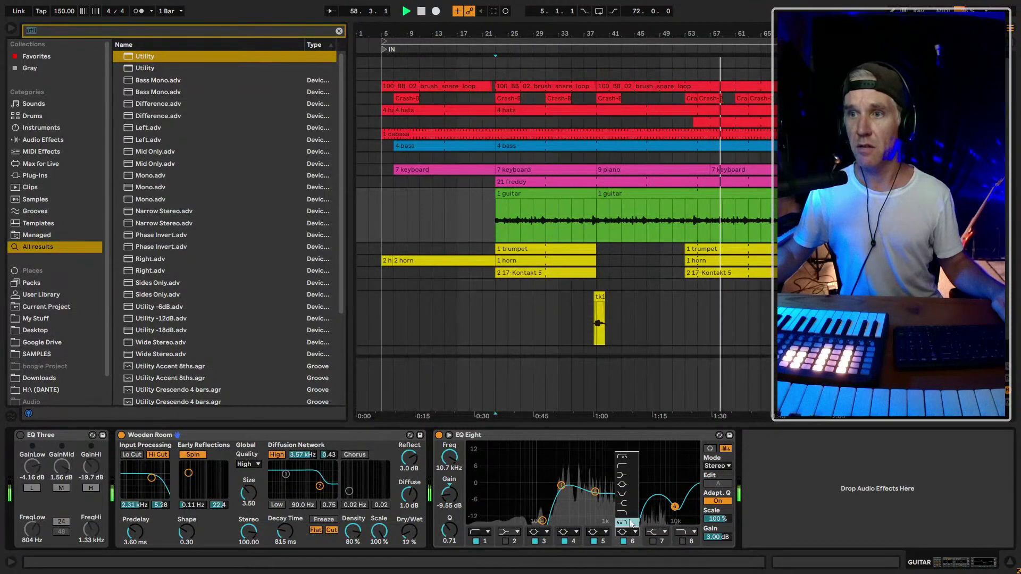
{"action": "left_click", "coordinate": [629, 504]}
{"action": "left_click_drag", "start_coordinate": [674, 506], "coordinate": [646, 501]}
Search the browser for "multi" and add the A Standard Multiband Comp preset after EQ Eight on the guitar track
{"action": "left_click", "coordinate": [606, 432]}
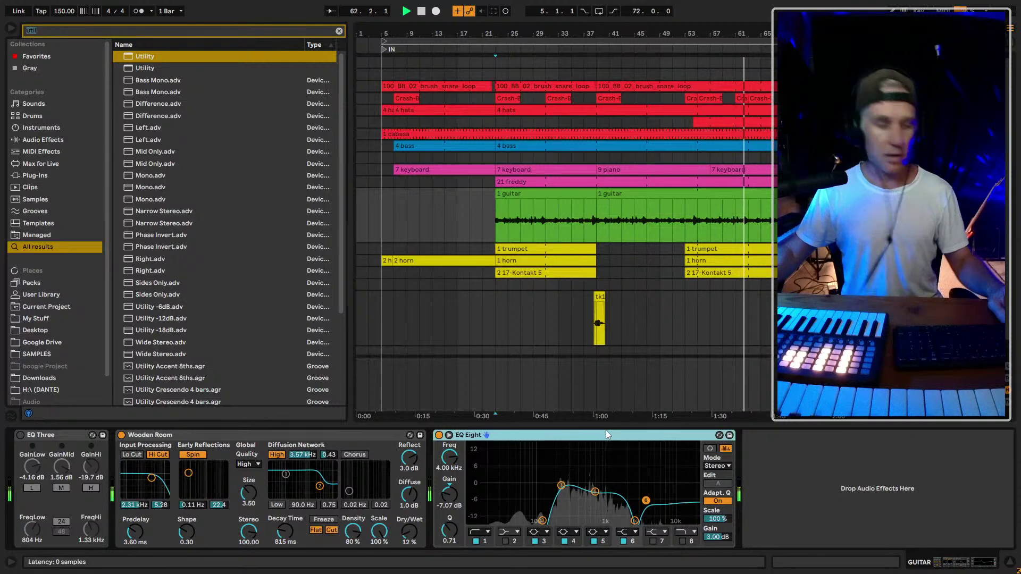
{"action": "key", "text": "ctrl+f"}
{"action": "type", "text": "muylti"}
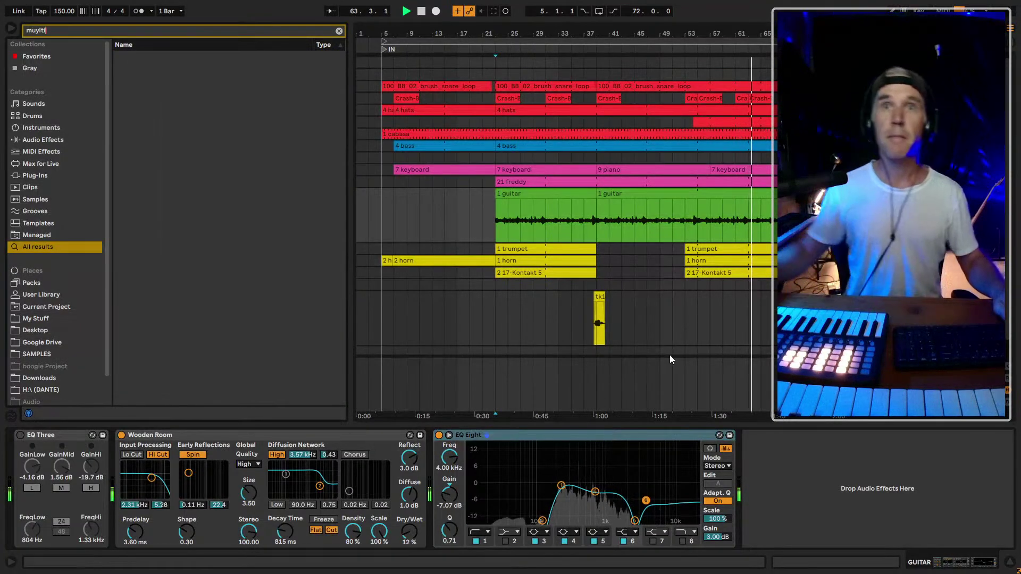
{"action": "key", "text": "ctrl+f"}
{"action": "key", "text": "BackSpace"}
{"action": "type", "text": "multi"}
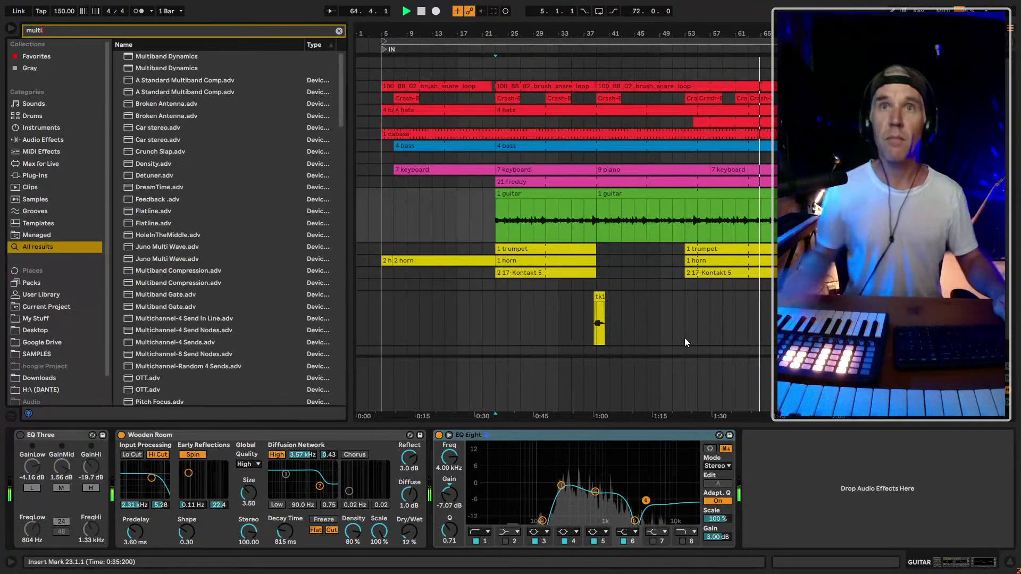
{"action": "left_click_drag", "start_coordinate": [222, 81], "coordinate": [744, 473]}
Bypass EQ Eight and set the multiband compressor's high threshold to -19.5 dB and mid threshold to -34.5 dB during playback
{"action": "left_click", "coordinate": [407, 435]}
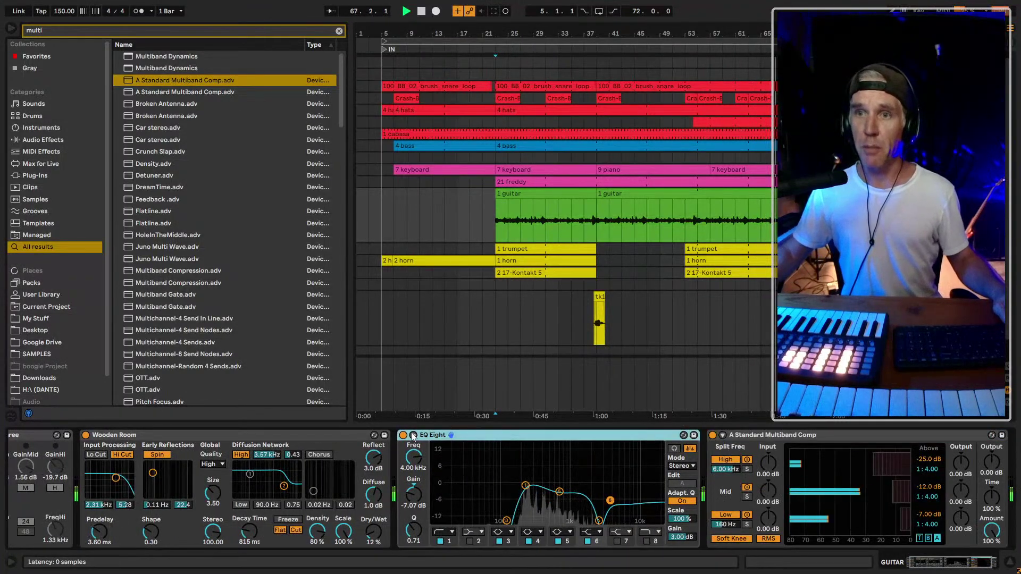
{"action": "left_click", "coordinate": [403, 435]}
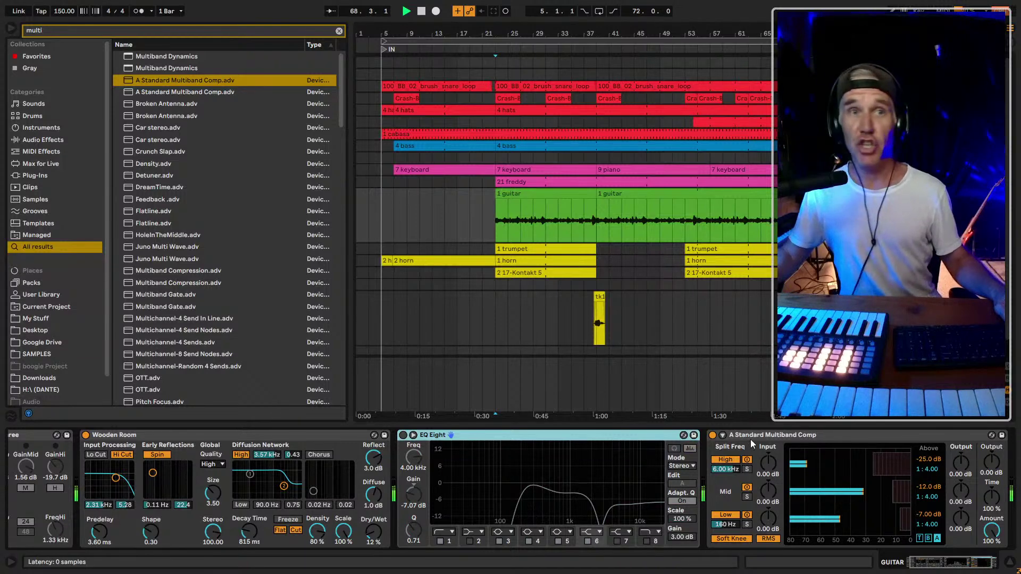
{"action": "scroll", "coordinate": [798, 523], "scroll_direction": "right", "scroll_amount": 3}
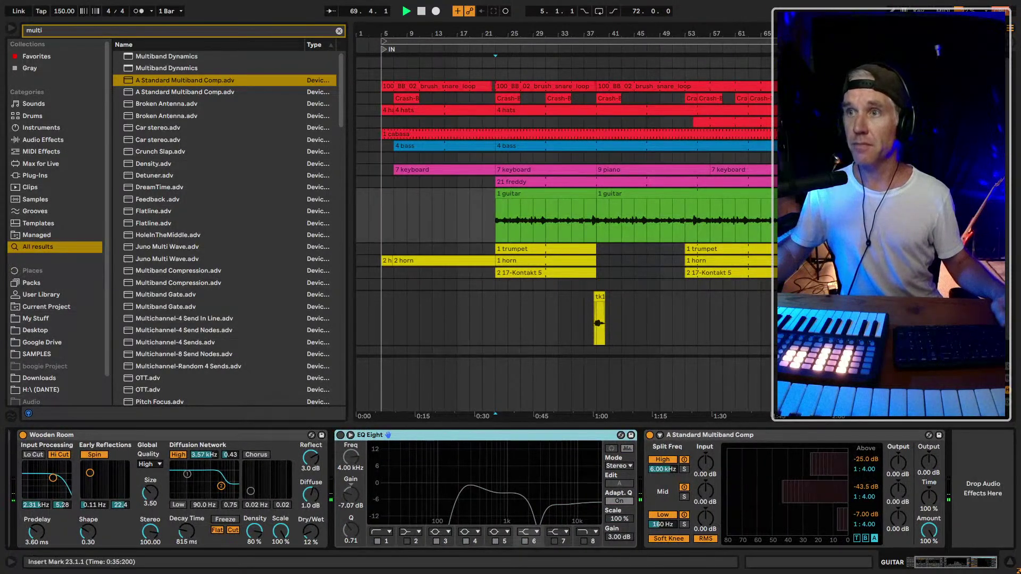
{"action": "key", "text": "space"}
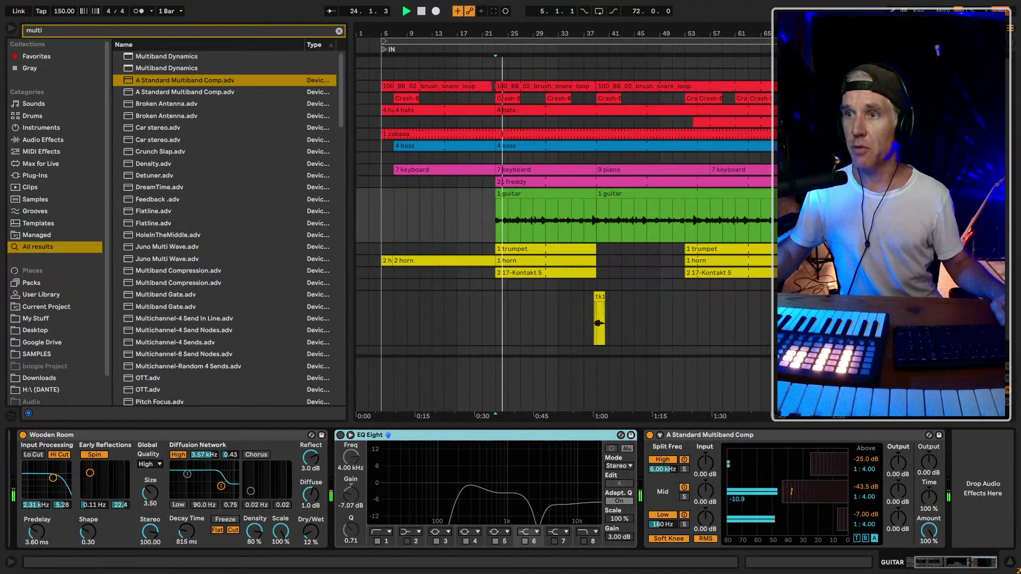
{"action": "mouse_move", "coordinate": [793, 492]}
{"action": "left_mouse_down"}
{"action": "mouse_move", "coordinate": [806, 493]}
{"action": "mouse_move", "coordinate": [814, 476]}
{"action": "left_mouse_up"}
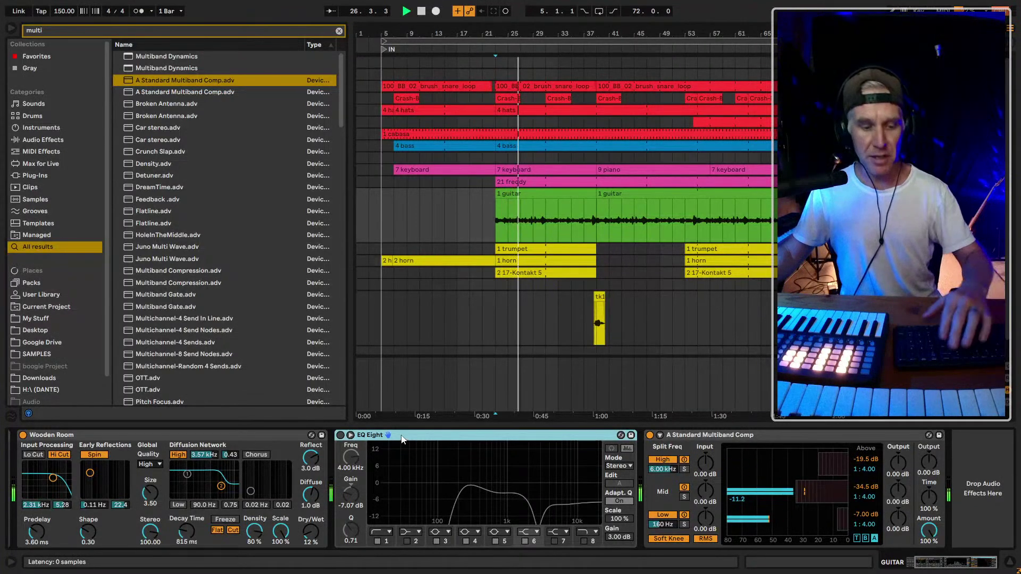
Delete EQ Three and EQ Eight from the guitar track and move Wooden Room after the multiband compressor
{"action": "key", "text": "Delete"}
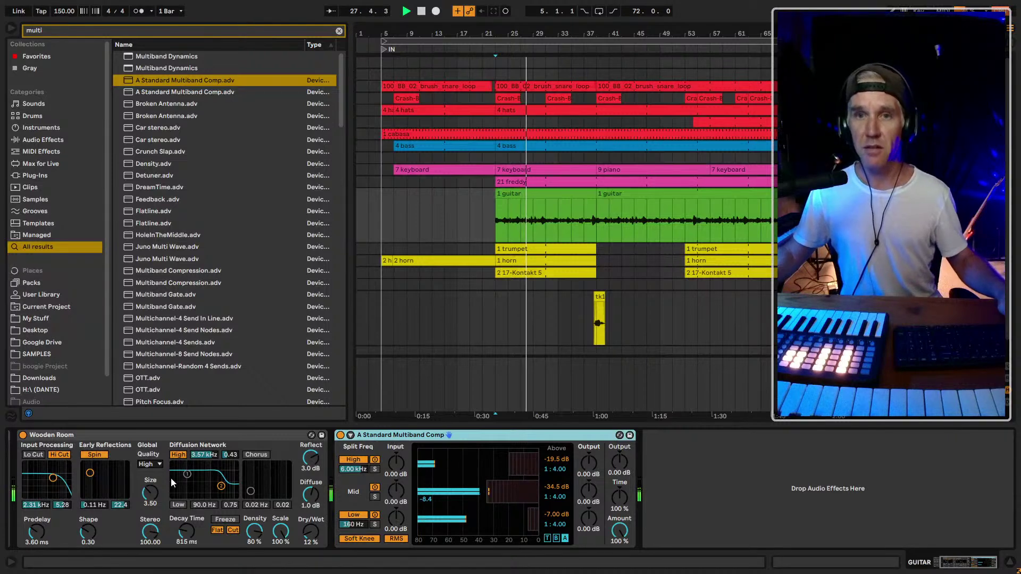
{"action": "left_click_drag", "start_coordinate": [228, 436], "coordinate": [707, 442]}
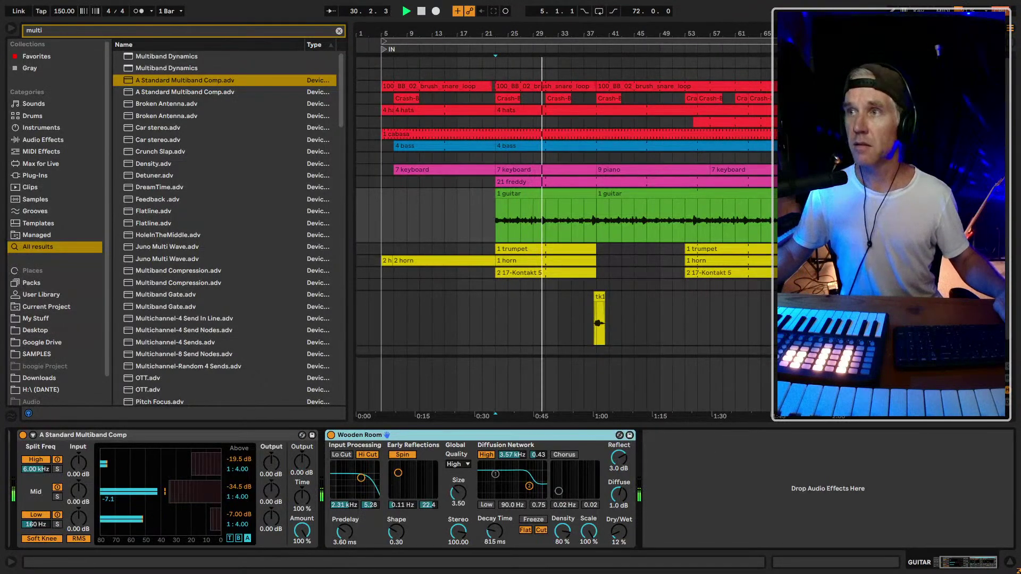
Search the browser for "choru" and add Chorus-Ensemble after Wooden Room on the guitar track
{"action": "key", "text": "ctrl+f"}
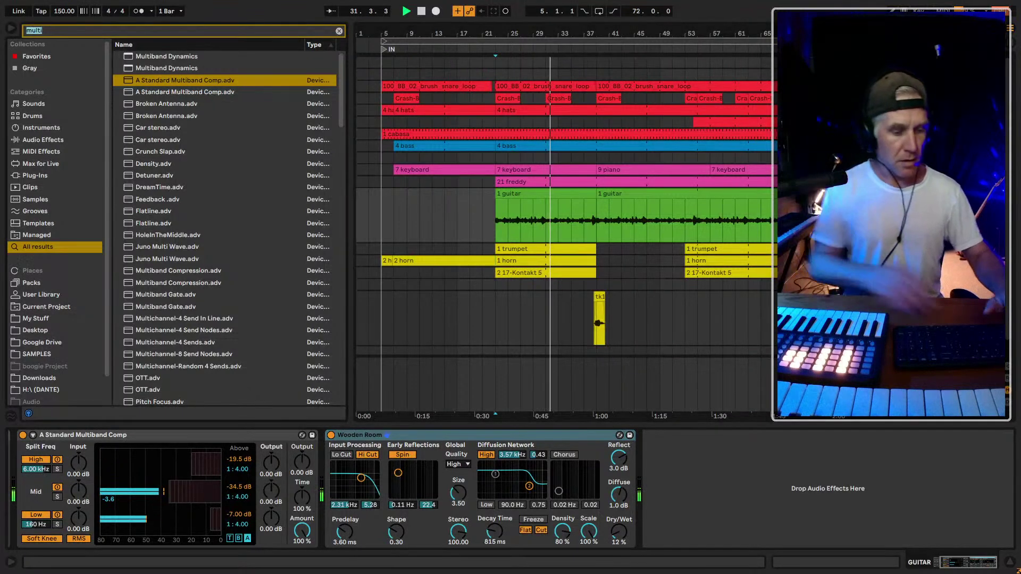
{"action": "type", "text": "ch"}
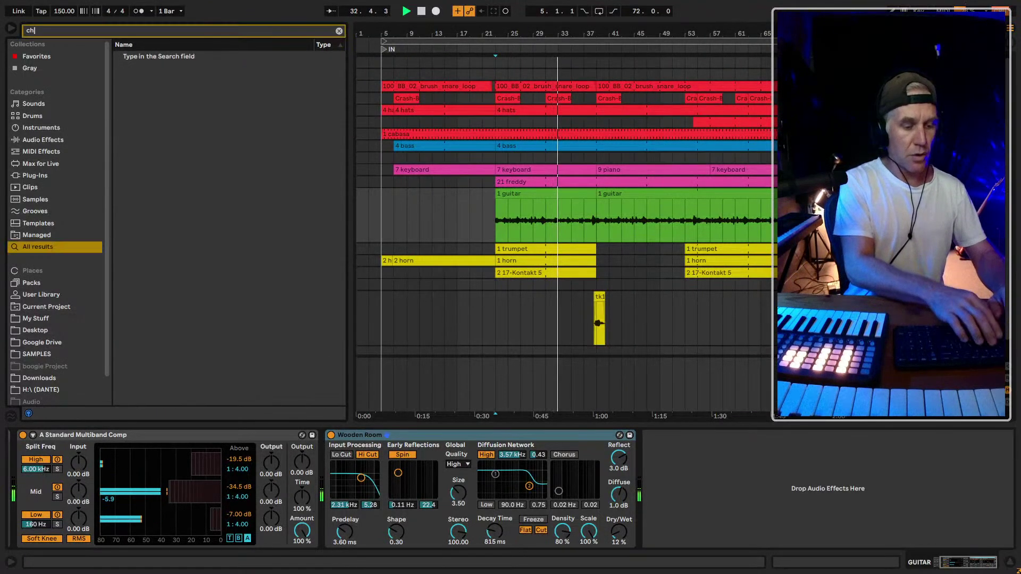
{"action": "type", "text": "oru"}
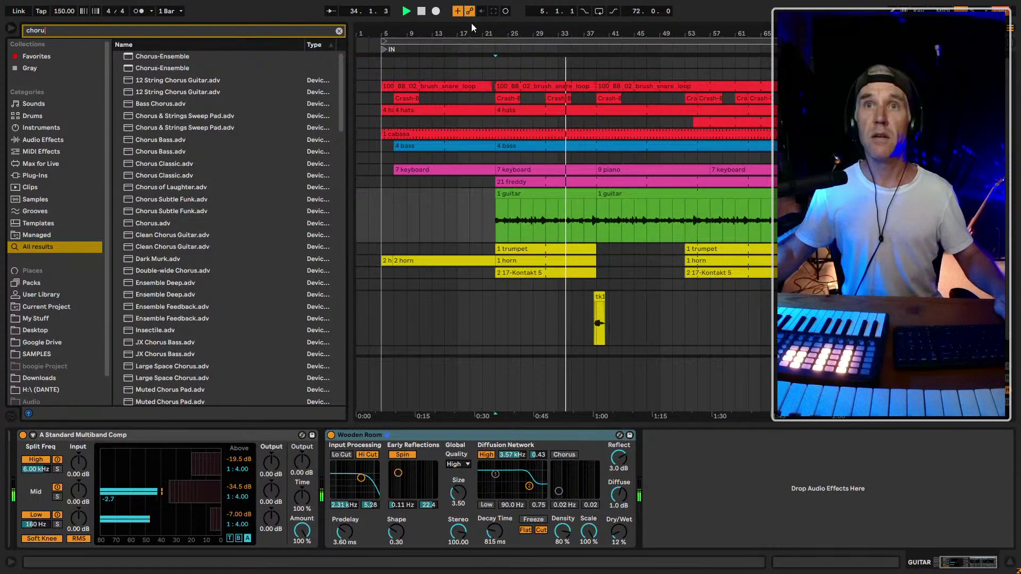
{"action": "left_click_drag", "start_coordinate": [173, 58], "coordinate": [676, 466]}
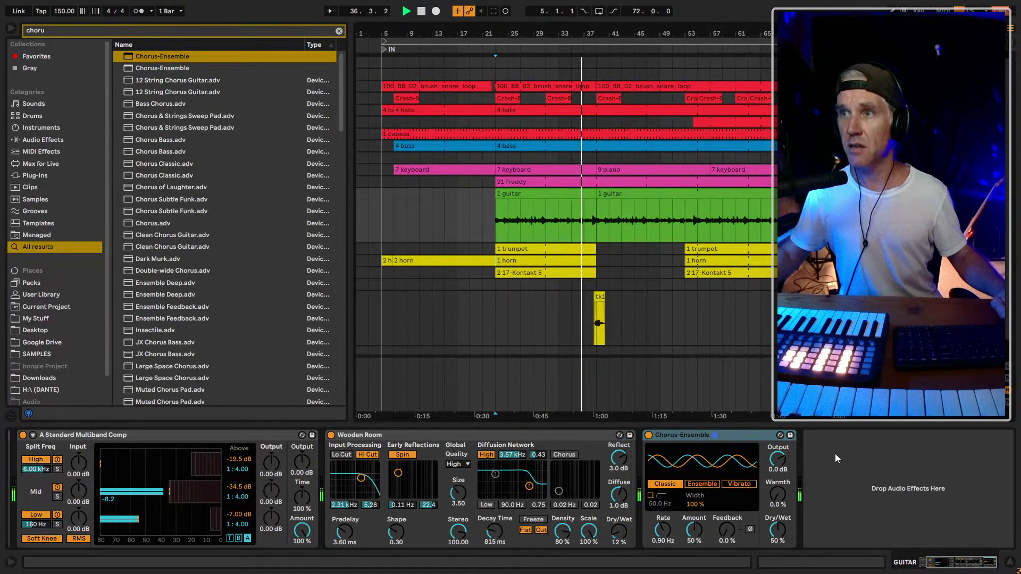
Set Chorus-Ensemble's output to -3.2 dB, rate 0.24 Hz, warmth 46%, amount 39%, feedback 0% and dry/wet 50%, and save the project
{"action": "left_click_drag", "start_coordinate": [782, 474], "coordinate": [782, 485]}
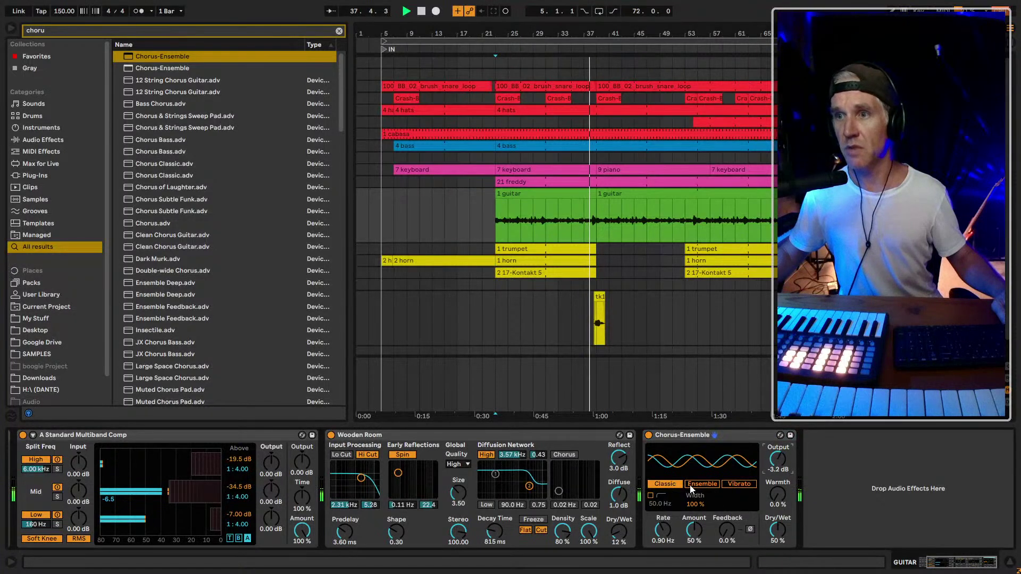
{"action": "left_click_drag", "start_coordinate": [670, 530], "coordinate": [670, 548]}
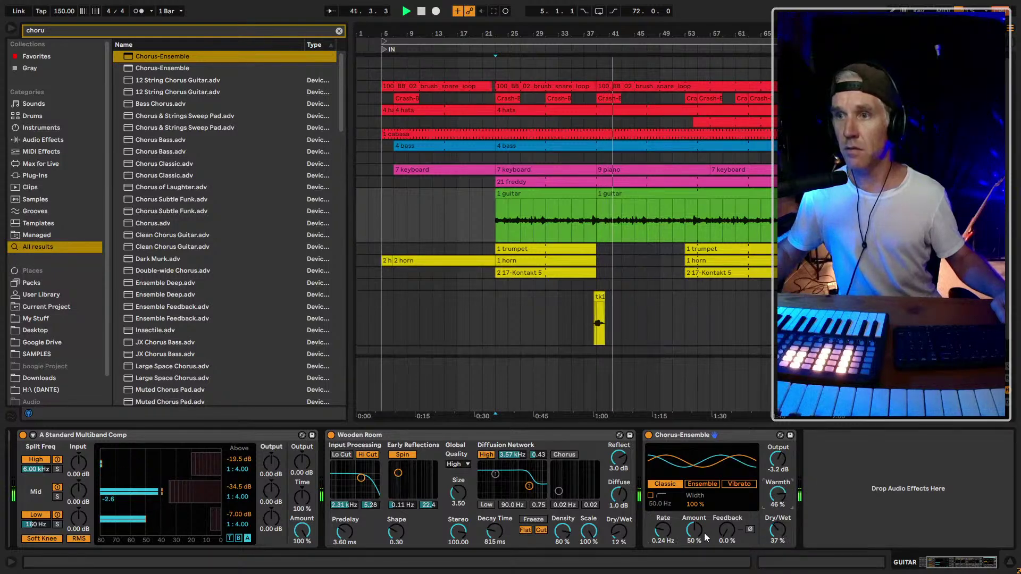
{"action": "left_click_drag", "start_coordinate": [705, 536], "coordinate": [705, 546]}
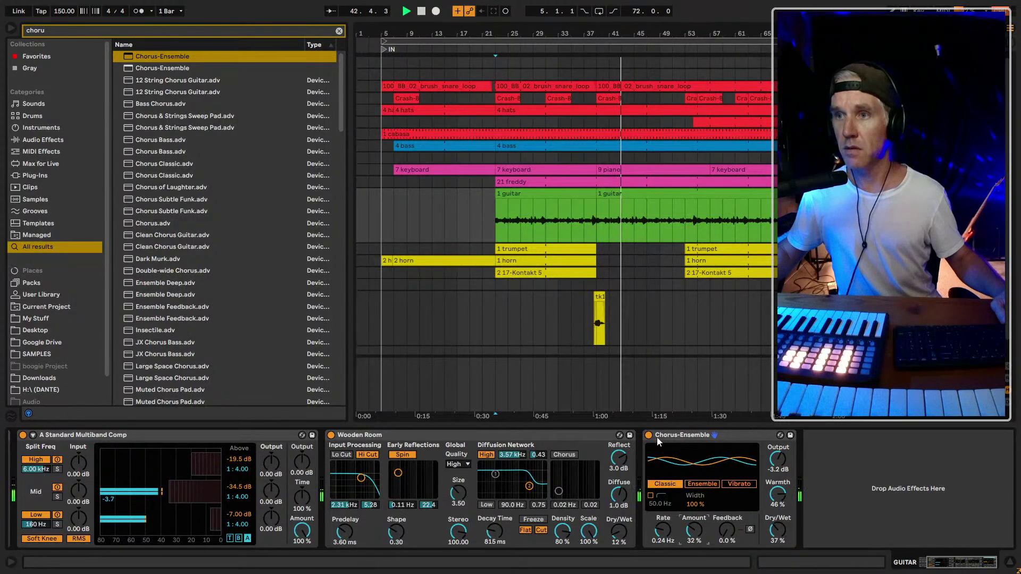
{"action": "left_click", "coordinate": [664, 485]}
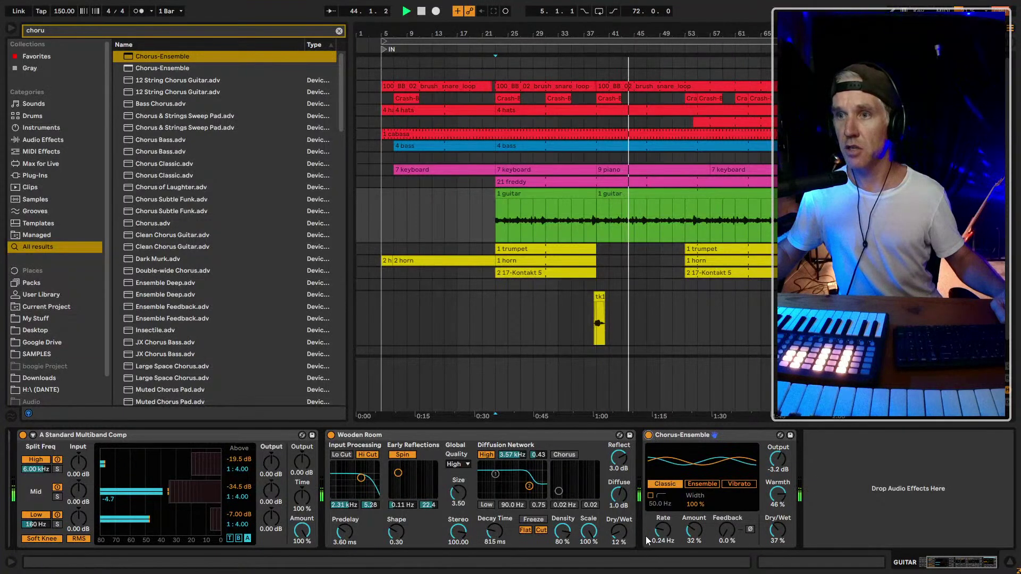
{"action": "left_click_drag", "start_coordinate": [694, 530], "coordinate": [694, 529]}
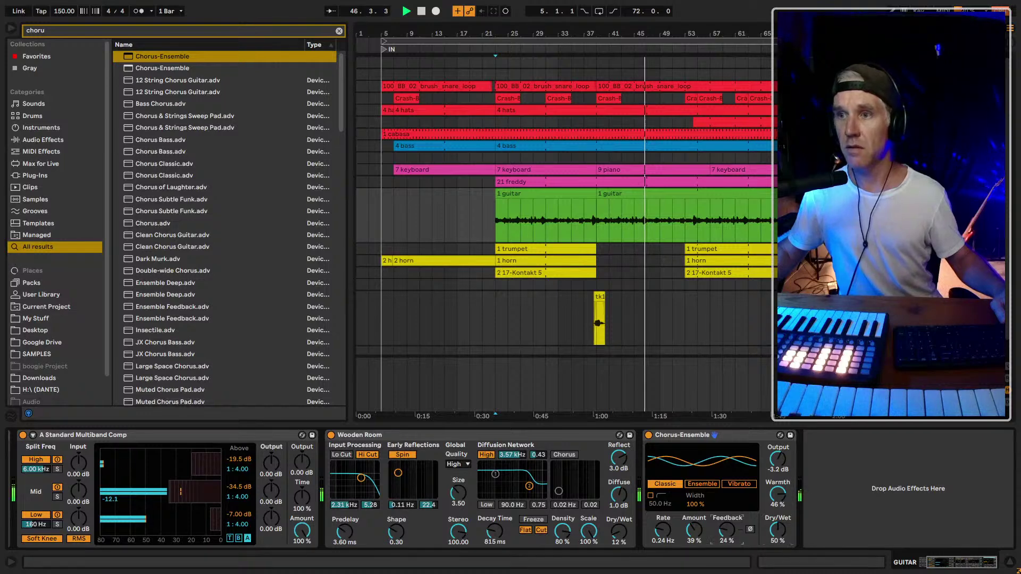
{"action": "left_click_drag", "start_coordinate": [727, 530], "coordinate": [726, 494]}
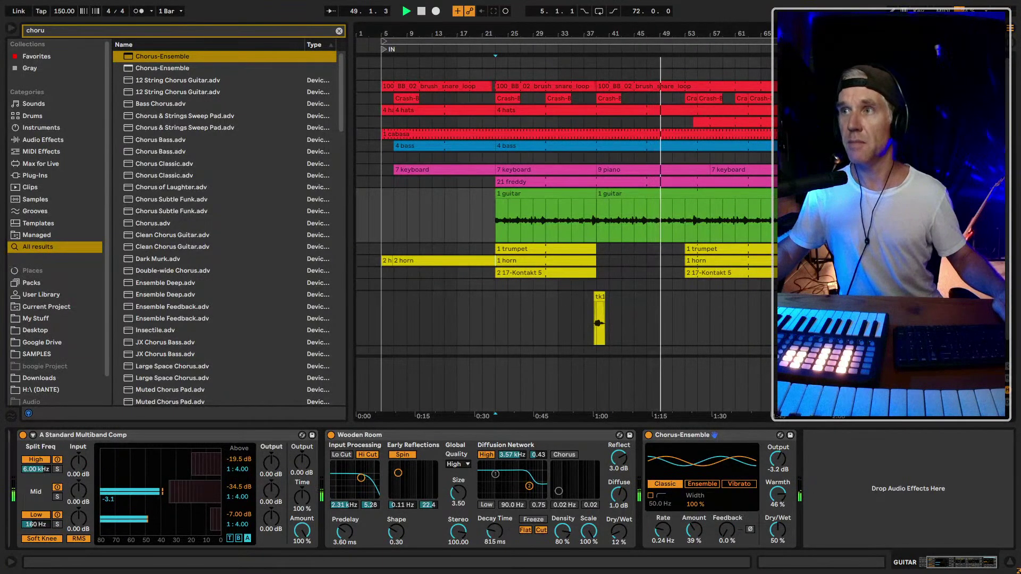
{"action": "key", "text": "ctrl+s"}
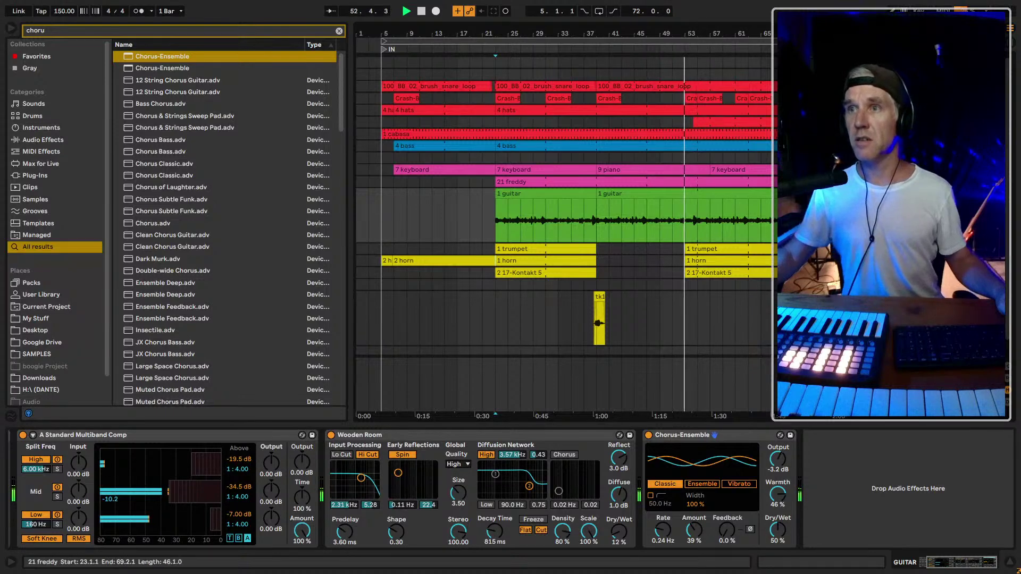
Unfold the arrangement tracks and set the crash track's Reverb dry/wet to 66%
{"action": "key", "text": "alt+u"}
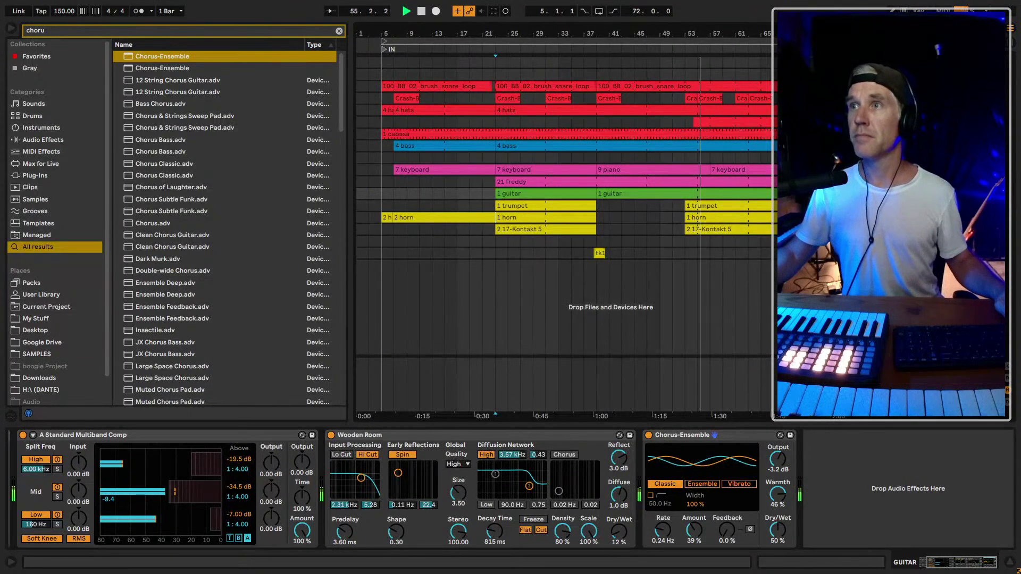
{"action": "key", "text": "alt+u"}
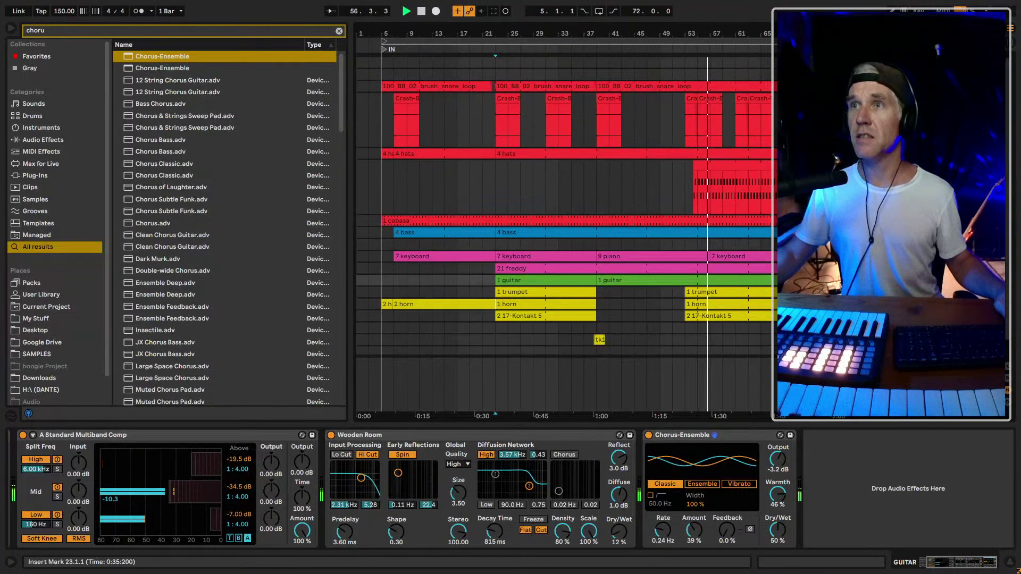
{"action": "left_click", "coordinate": [674, 122]}
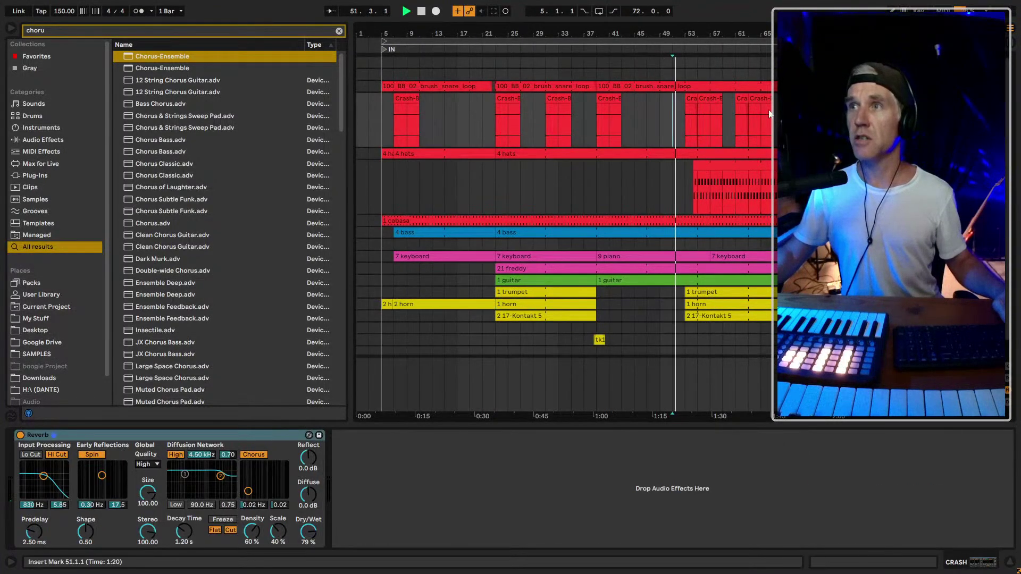
{"action": "key", "text": "plus"}
{"action": "key", "text": "plus"}
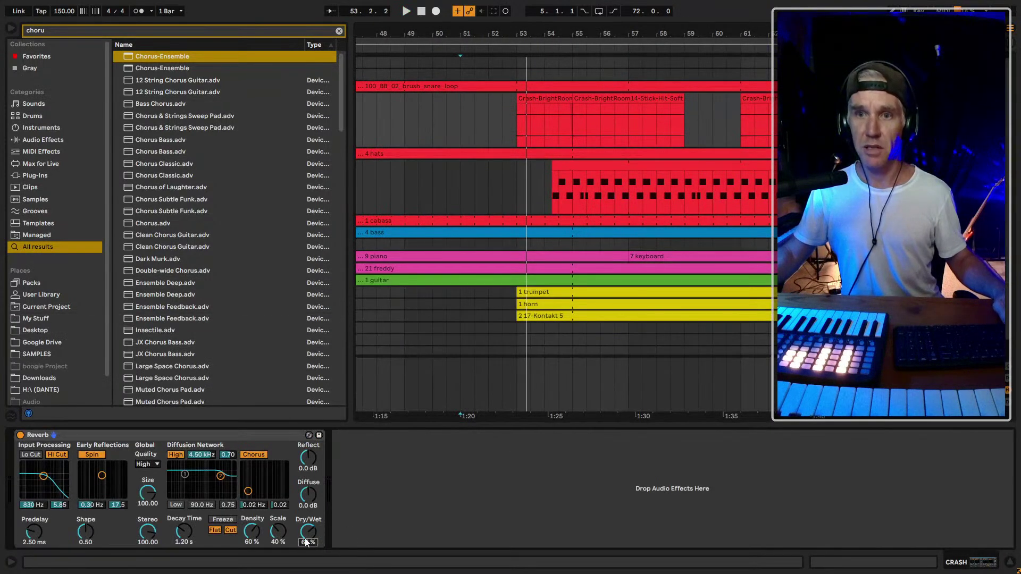
Search the browser for "util" and add the Utility device after Reverb on the crash track
{"action": "key", "text": "ctrl+f"}
{"action": "type", "text": "m"}
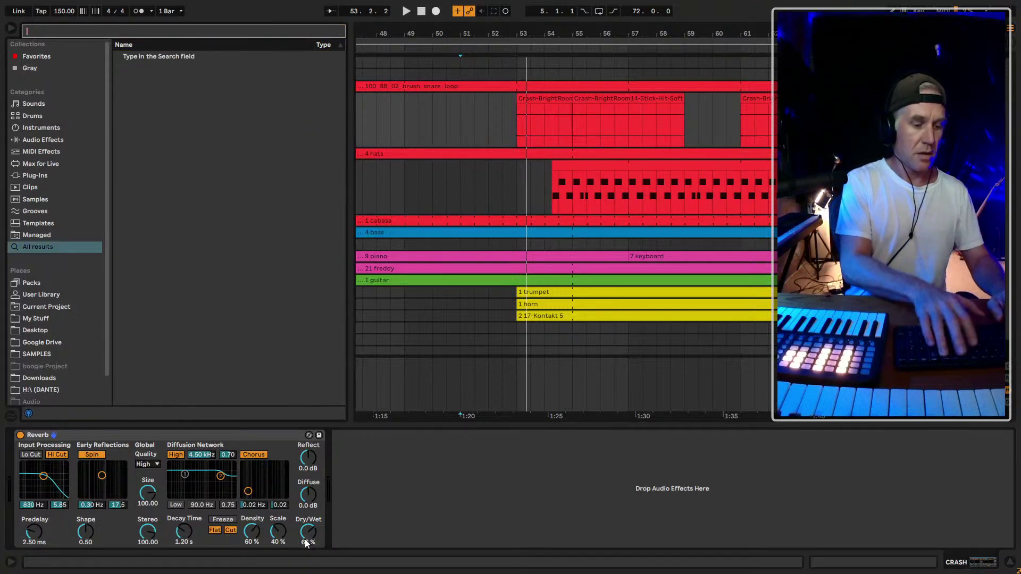
{"action": "type", "text": "util"}
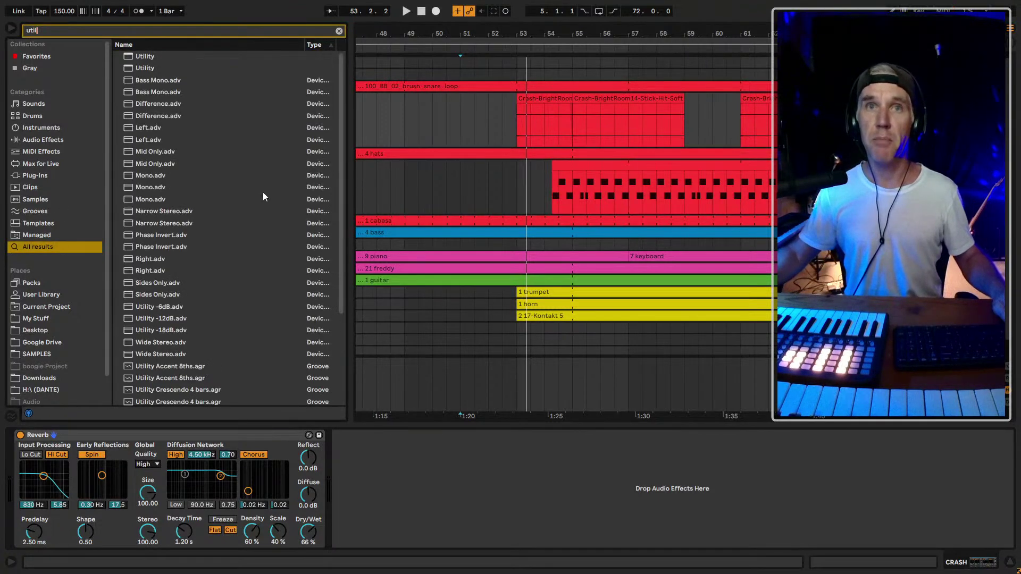
{"action": "left_click", "coordinate": [158, 58]}
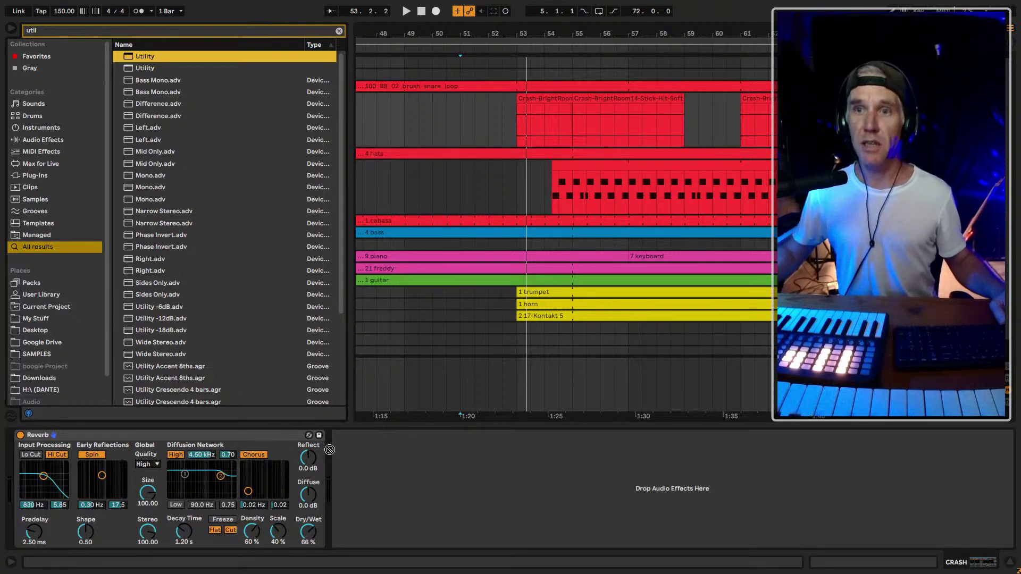
{"action": "left_click", "coordinate": [144, 68]}
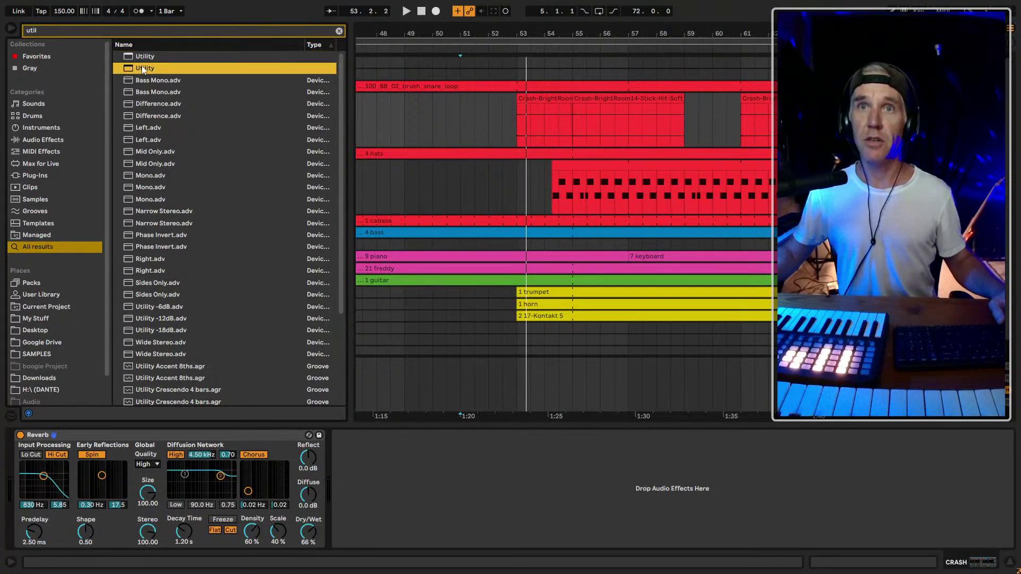
{"action": "key", "text": "Return"}
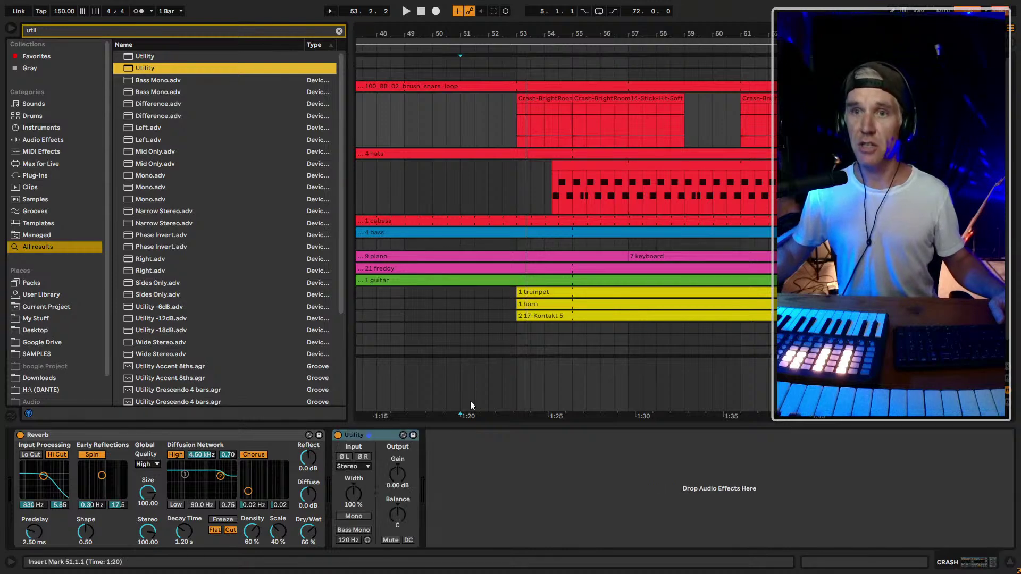
Set the crash track's Utility gain to 3.00 dB, audition the crash from bar 53, and save the project
{"action": "left_click", "coordinate": [394, 478]}
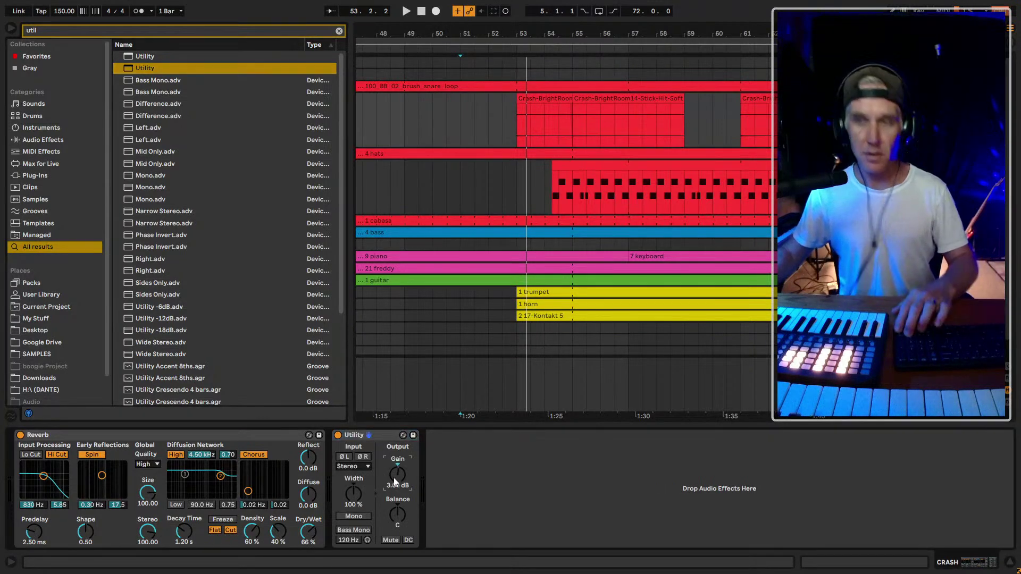
{"action": "key", "text": "space"}
{"action": "left_click", "coordinate": [516, 125]}
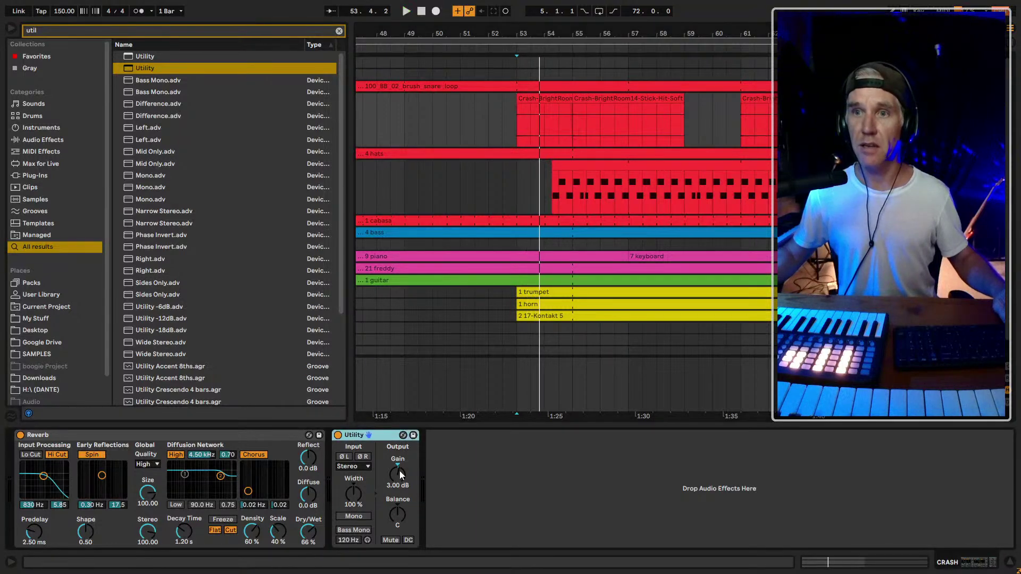
{"action": "key", "text": "ctrl+s"}
Audition the ride track's entrance from bar 51 and fold the tracks back to the full arrangement view
{"action": "left_click", "coordinate": [477, 190]}
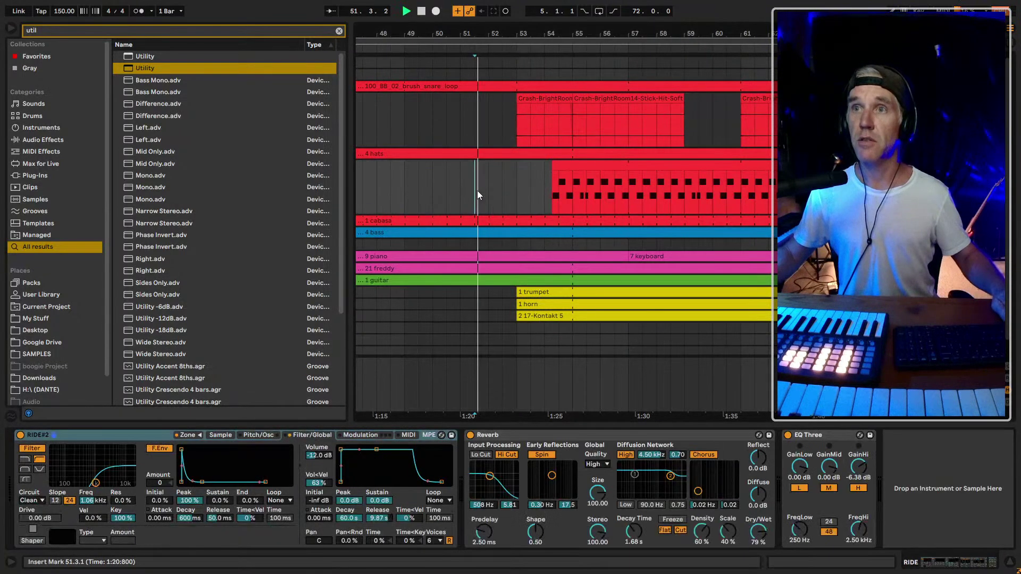
{"action": "key", "text": "space"}
{"action": "left_click", "coordinate": [144, 56]}
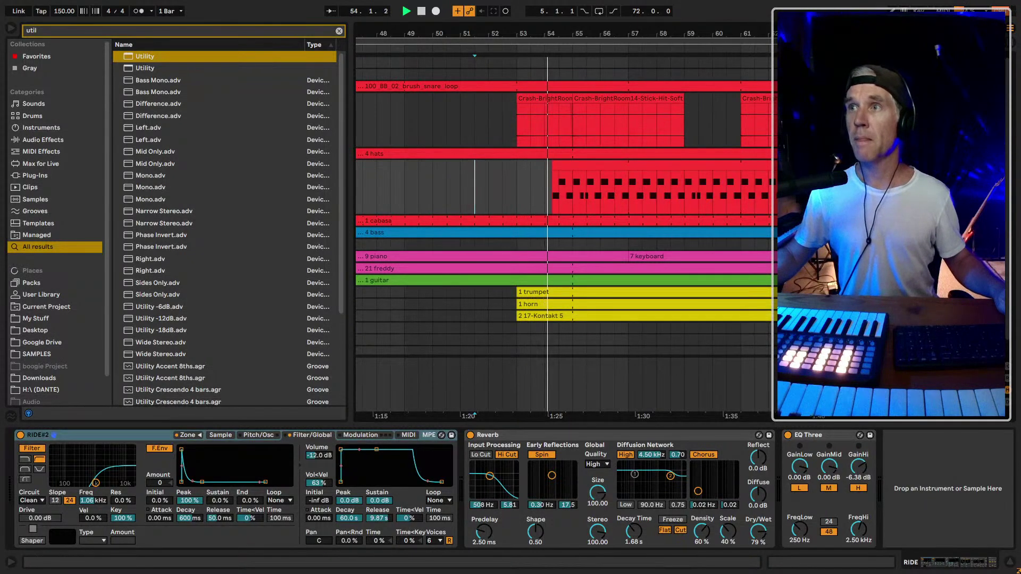
{"action": "key", "text": "alt+u"}
{"action": "key", "text": "w"}
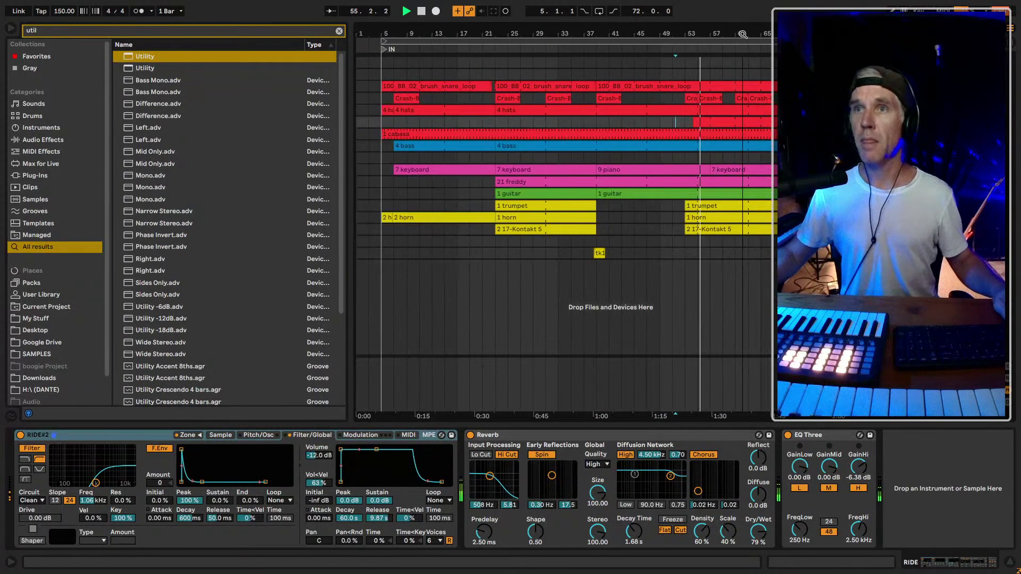
{"action": "key", "text": "space"}
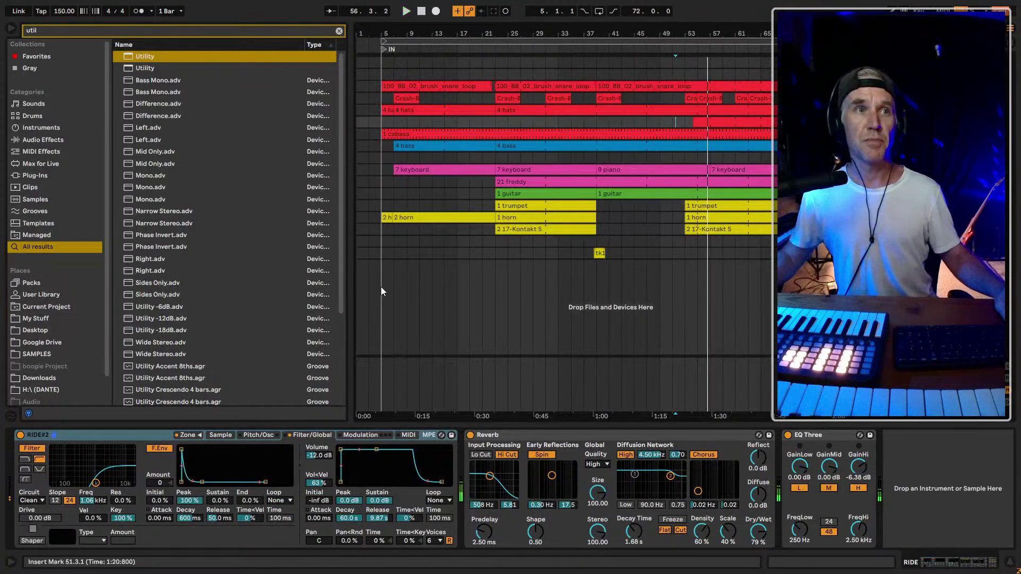
Extend the arrangement loop's start back to 4.4.4 and place the insert marker there
{"action": "left_click", "coordinate": [378, 181]}
{"action": "left_click_drag", "start_coordinate": [383, 32], "coordinate": [458, 36]}
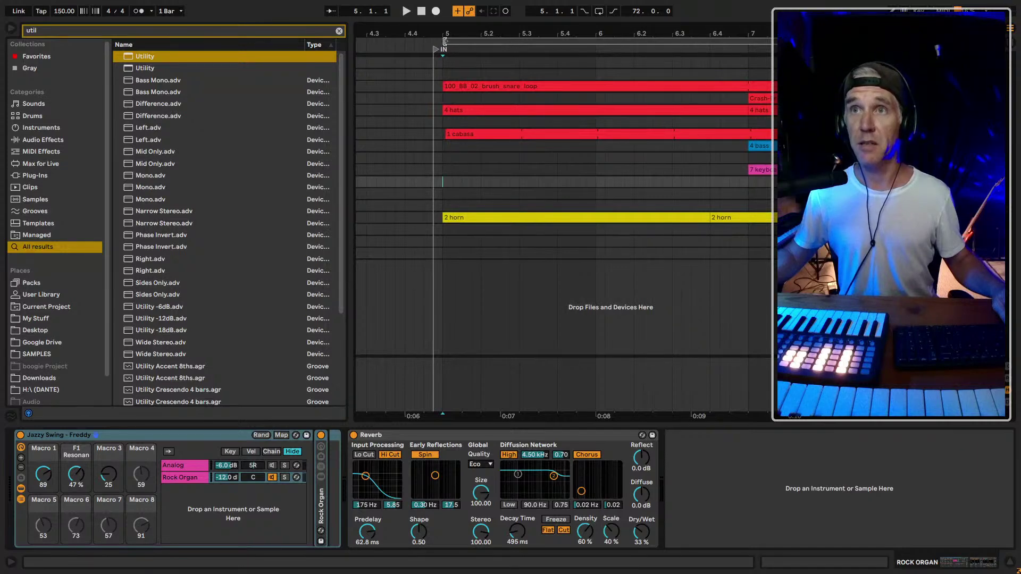
{"action": "left_click", "coordinate": [437, 40]}
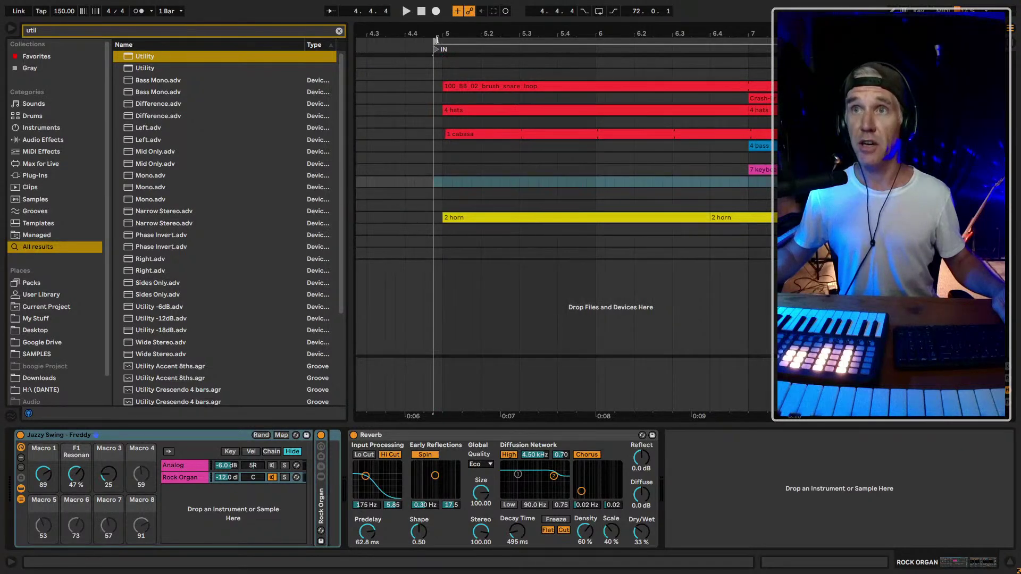
{"action": "left_click", "coordinate": [434, 122]}
{"action": "key", "text": "minus"}
{"action": "key", "text": "minus"}
{"action": "key", "text": "minus"}
{"action": "key", "text": "minus"}
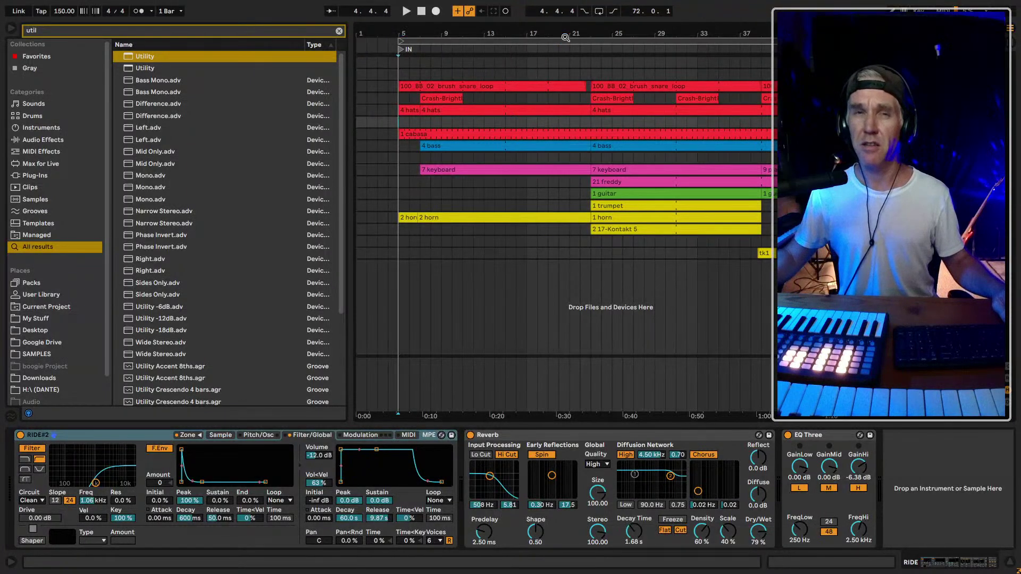
{"action": "key", "text": "minus"}
{"action": "key", "text": "minus"}
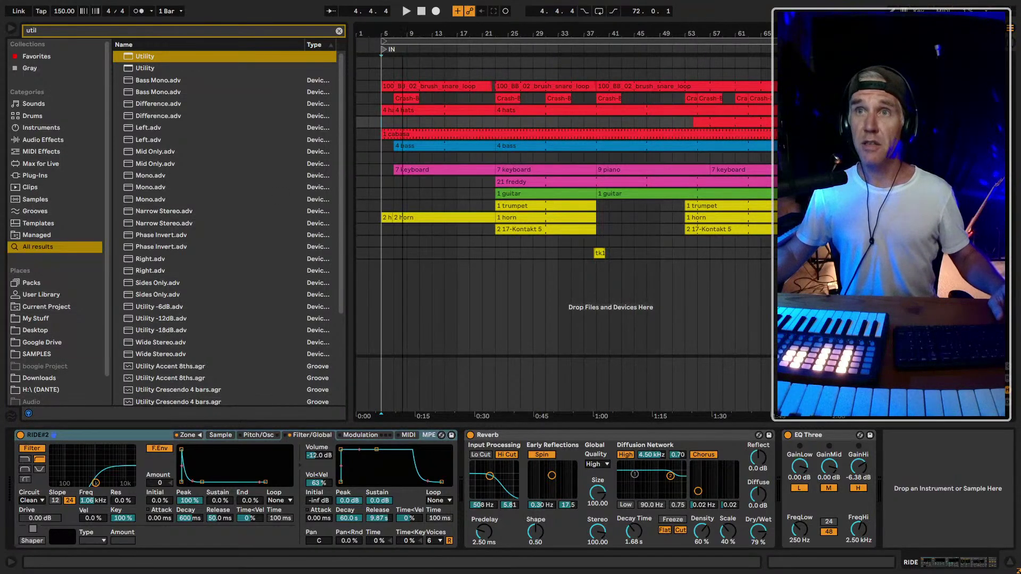
{"action": "left_click_drag", "start_coordinate": [406, 32], "coordinate": [405, 40]}
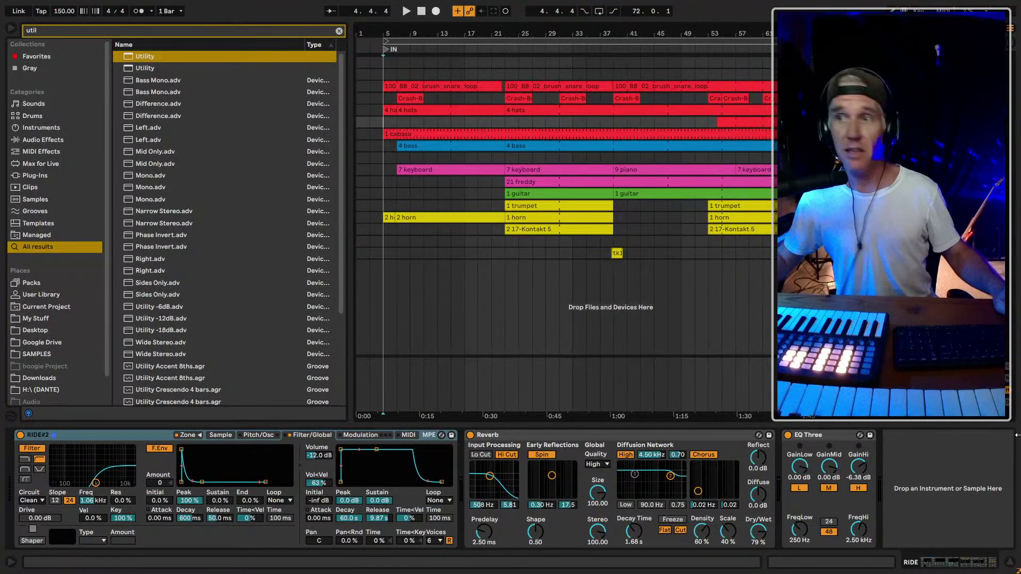
Delete the multiband compressor and the reastream plug-in from the master track, and hide the browser
{"action": "left_click", "coordinate": [822, 388]}
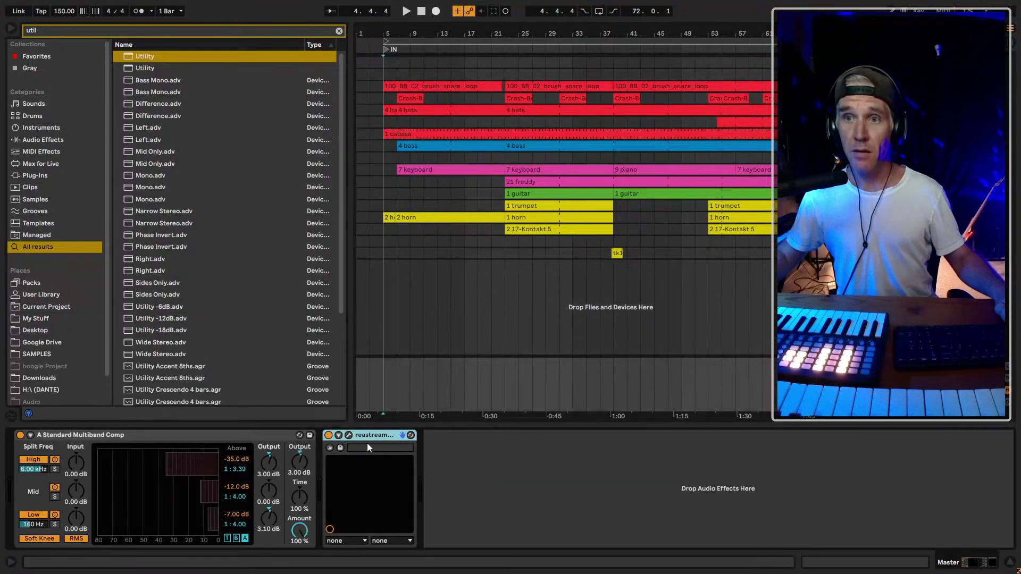
{"action": "left_click", "coordinate": [155, 436]}
{"action": "key", "text": "Delete"}
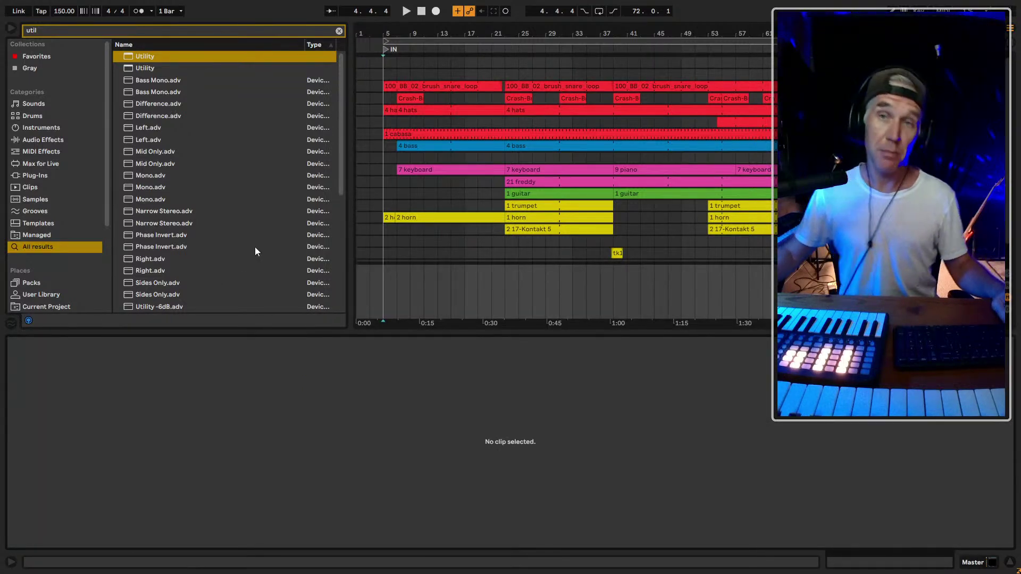
{"action": "left_click_drag", "start_coordinate": [553, 33], "coordinate": [553, 28]}
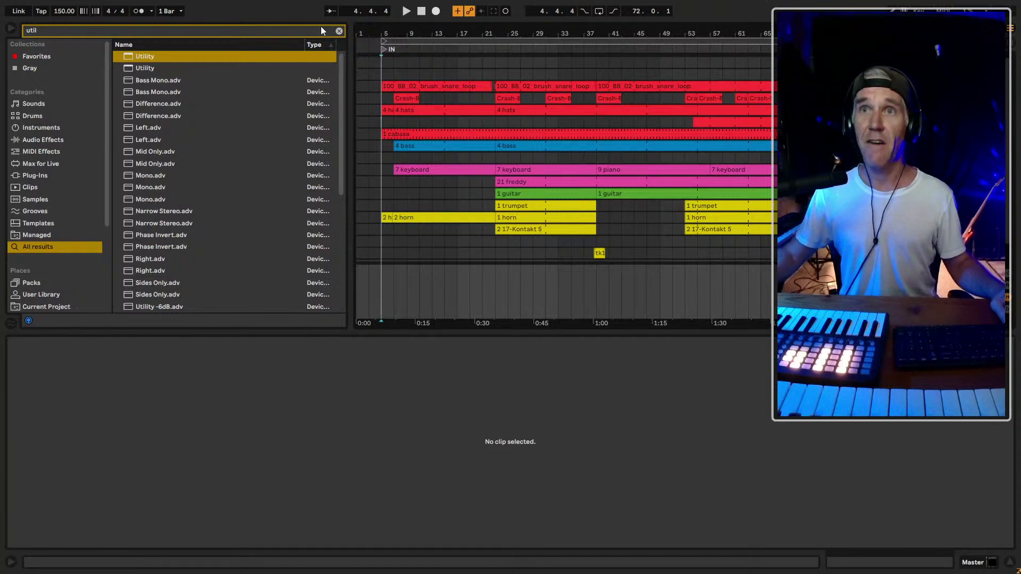
{"action": "key", "text": "ctrl+alt+b"}
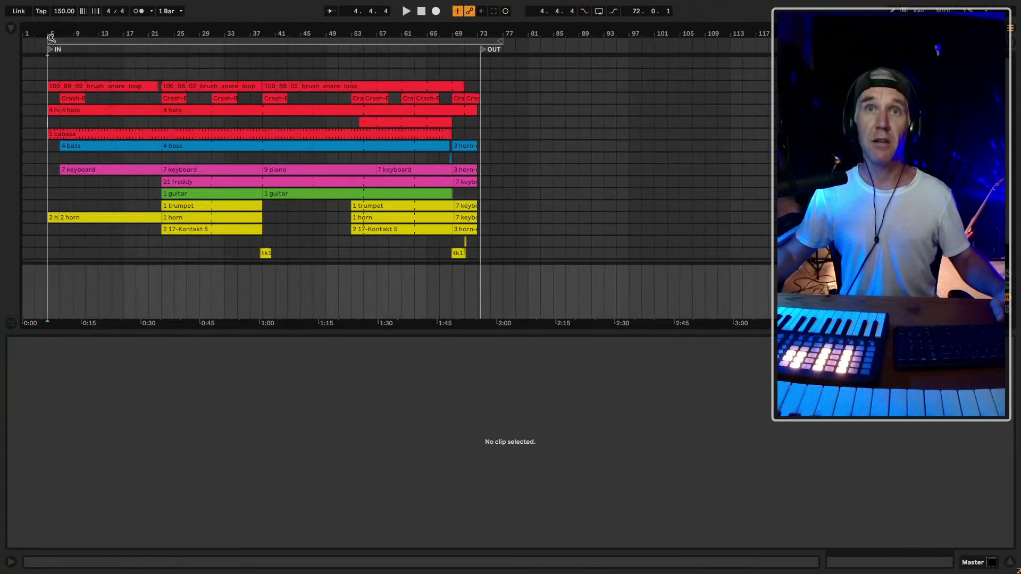
Zoom in on the arrangement and audition the full mix from bar 5
{"action": "left_click_drag", "start_coordinate": [51, 37], "coordinate": [23, 95]}
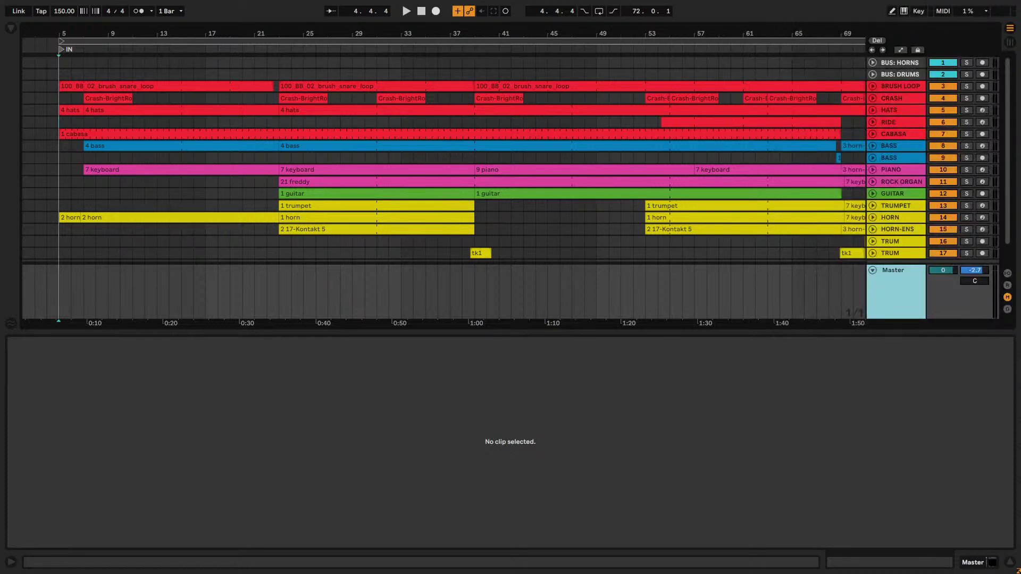
{"action": "left_click", "coordinate": [58, 256]}
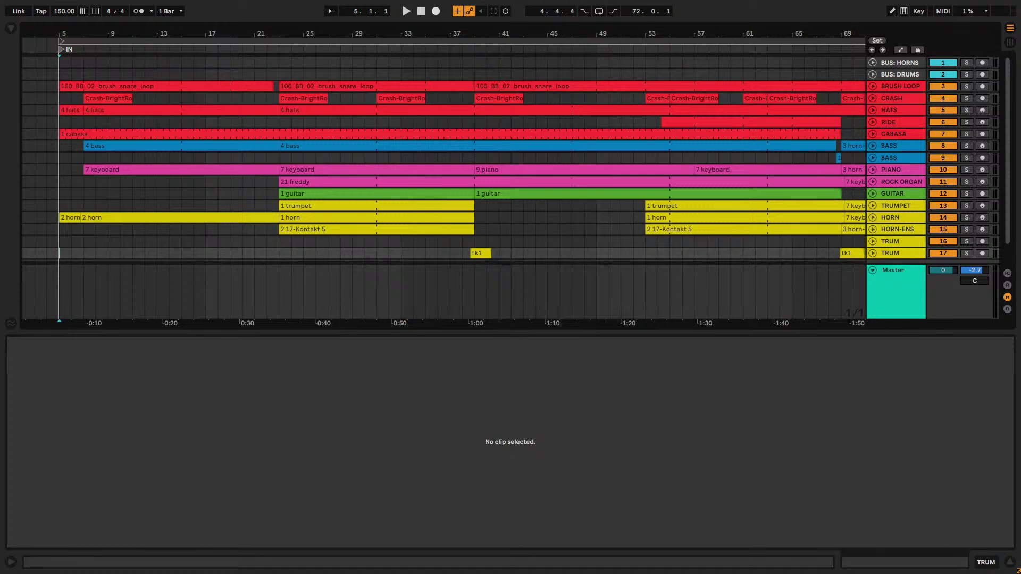
{"action": "key", "text": "space"}
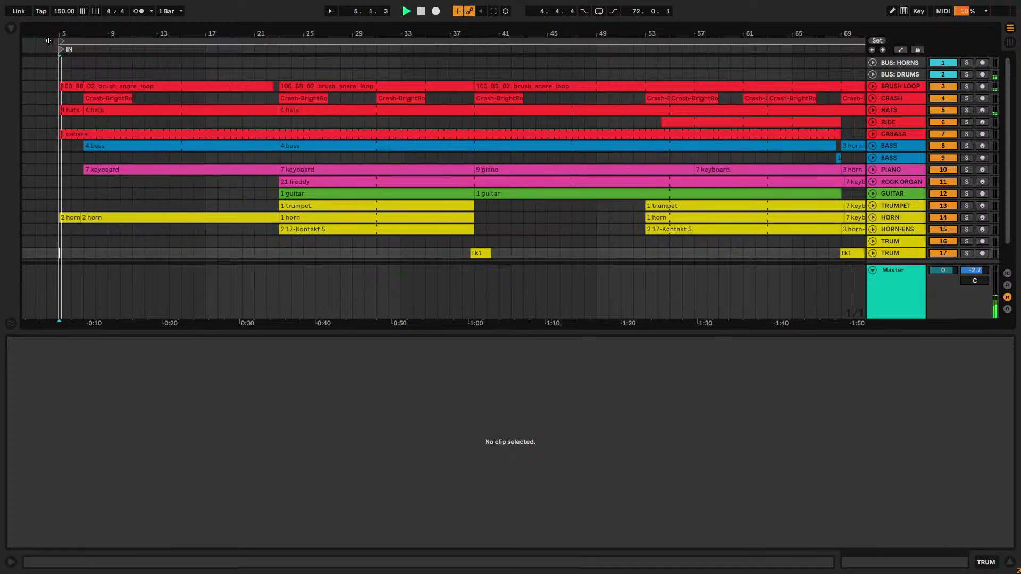
{"action": "key", "text": "plus"}
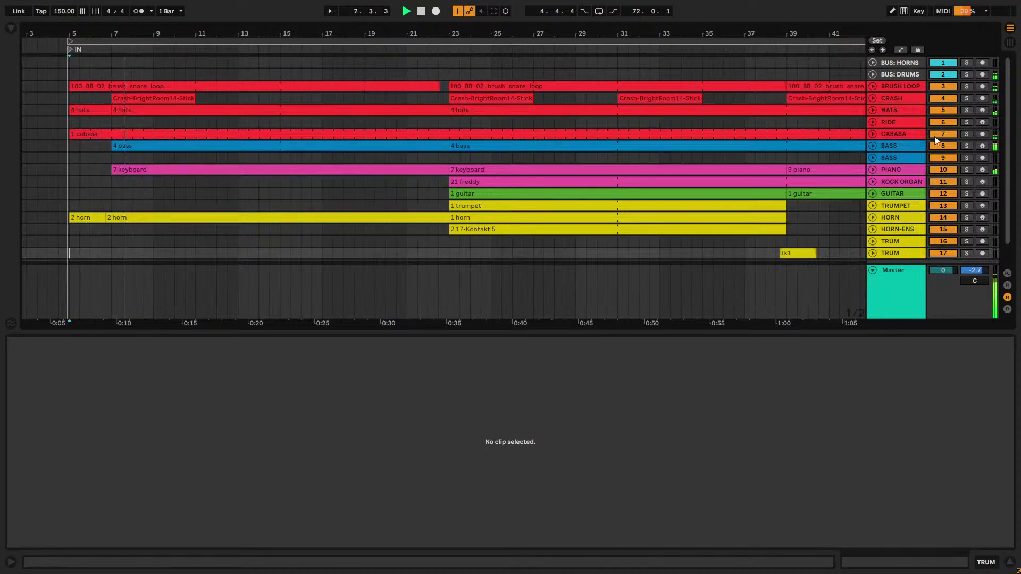
{"action": "scroll", "coordinate": [904, 152], "scroll_direction": "down", "scroll_amount": 2}
{"action": "scroll", "coordinate": [899, 155], "scroll_direction": "up", "scroll_amount": 2}
Unfold the brush loop, crash and hats tracks during playback and open the hats clip starting at bar 7
{"action": "left_click", "coordinate": [882, 86]}
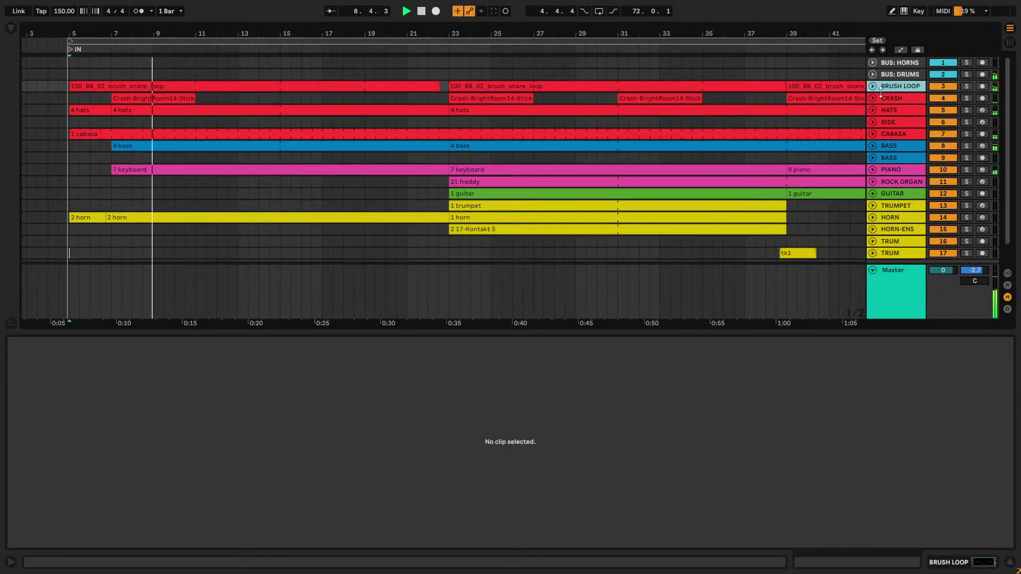
{"action": "left_click", "coordinate": [873, 86]}
{"action": "left_click", "coordinate": [265, 116]}
{"action": "left_click", "coordinate": [216, 85]}
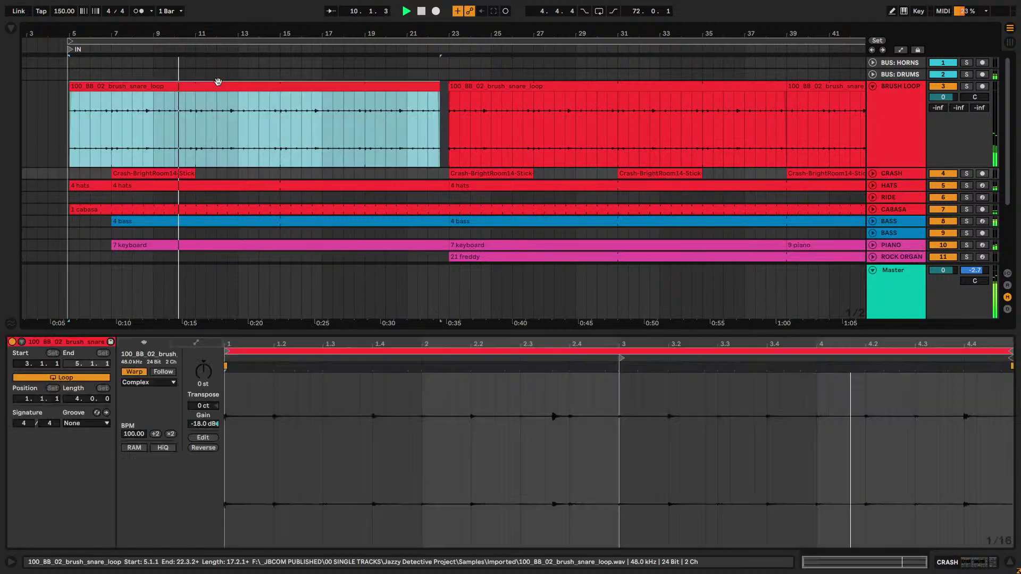
{"action": "key", "text": "Down"}
{"action": "key", "text": "Right"}
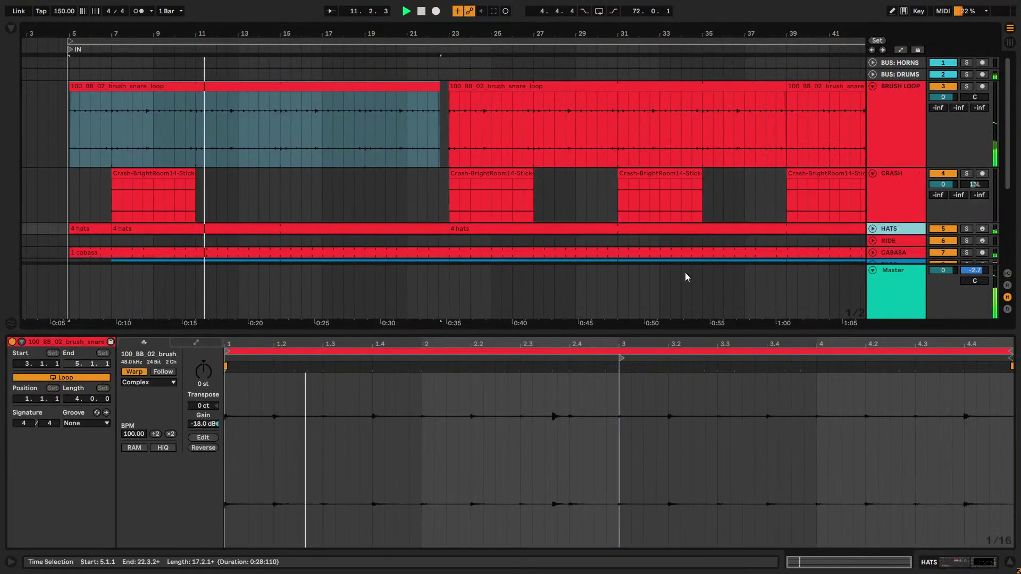
{"action": "key", "text": "Down"}
{"action": "key", "text": "Right"}
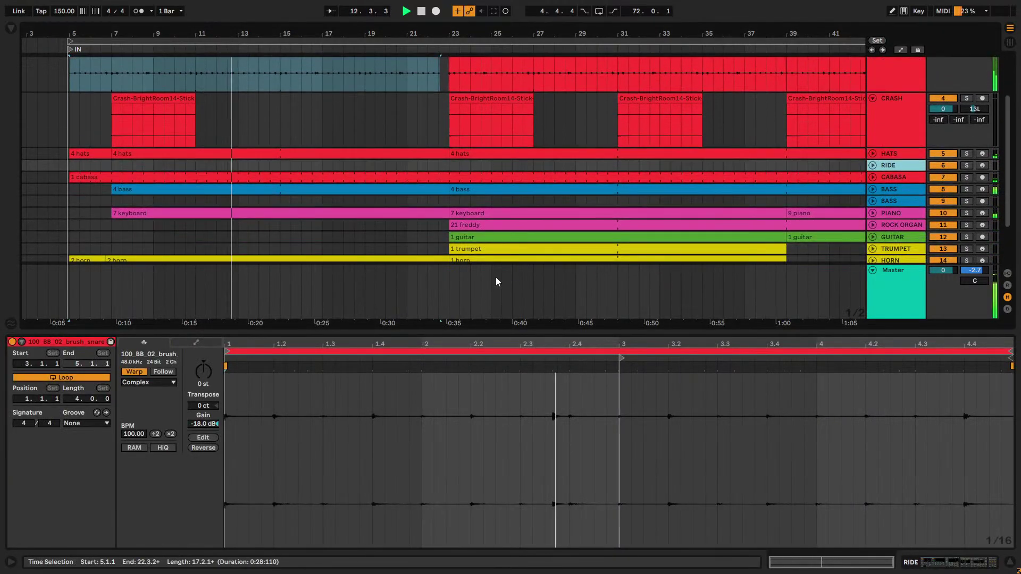
{"action": "key", "text": "Down"}
{"action": "left_click", "coordinate": [357, 153]}
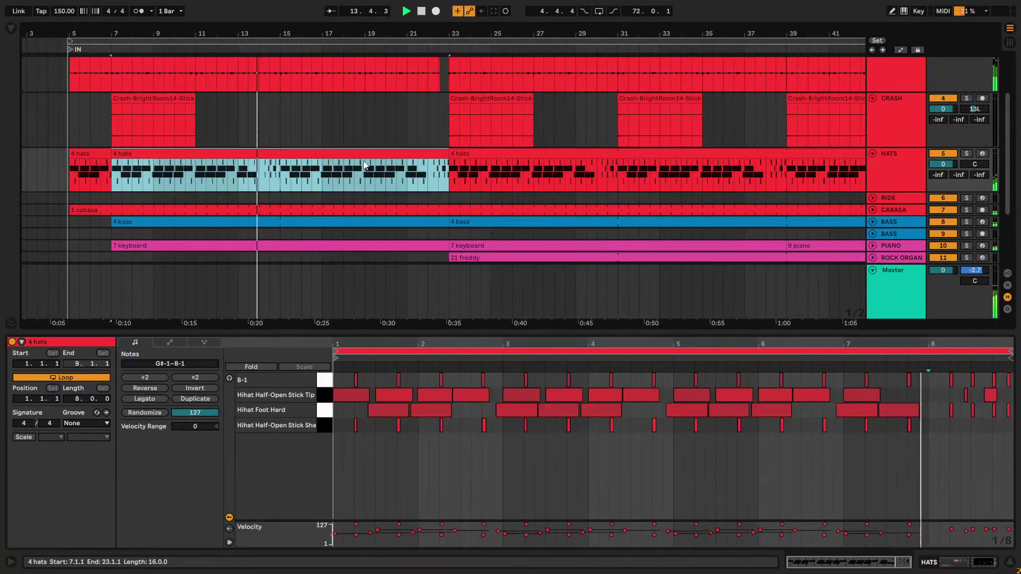
Show the hats track's devices, set its track volume to -6.0 dB, and fold the track
{"action": "key", "text": "shift+Tab"}
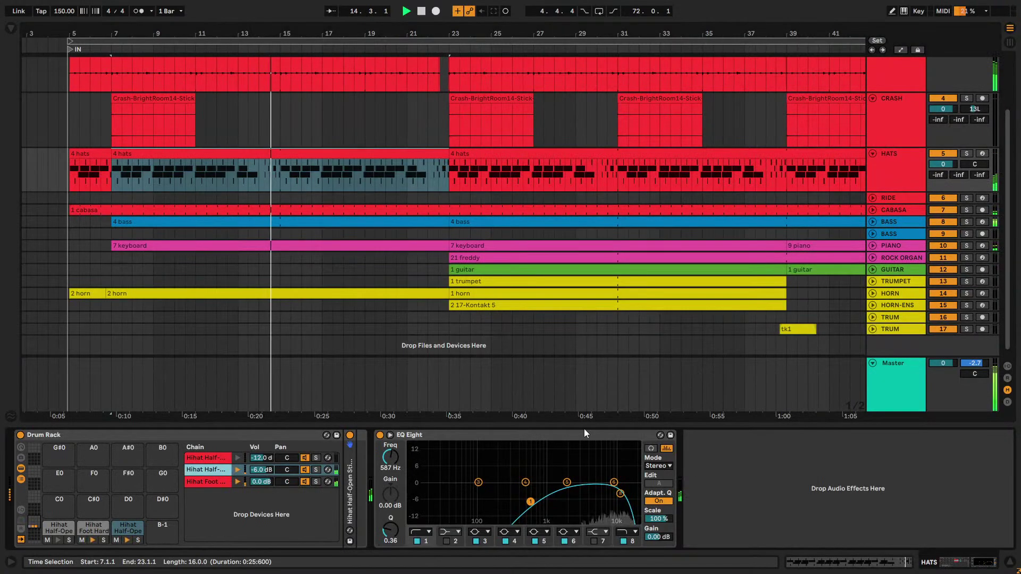
{"action": "left_click", "coordinate": [896, 177]}
{"action": "left_click", "coordinate": [942, 165]}
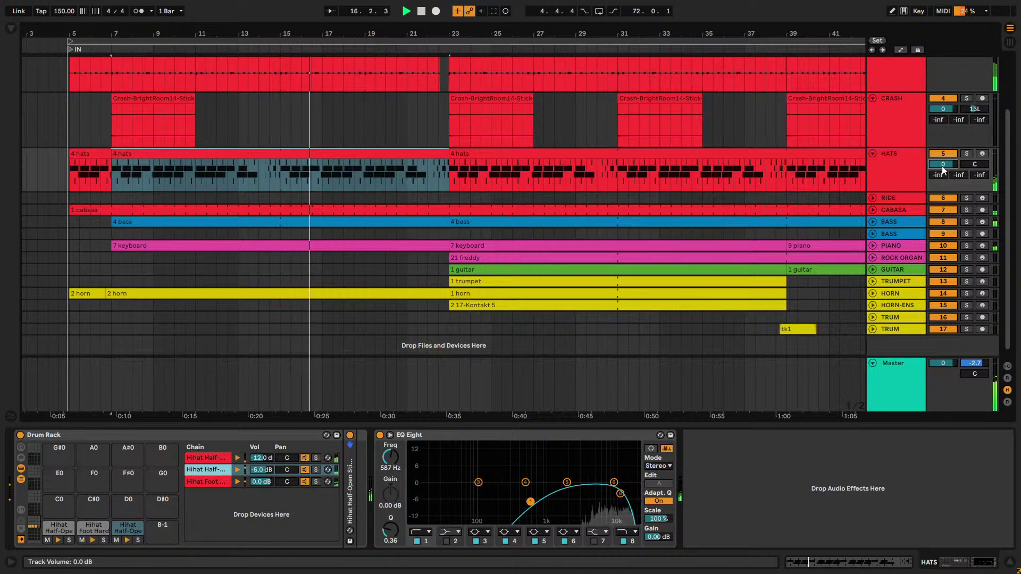
{"action": "left_click_drag", "start_coordinate": [942, 169], "coordinate": [943, 184]}
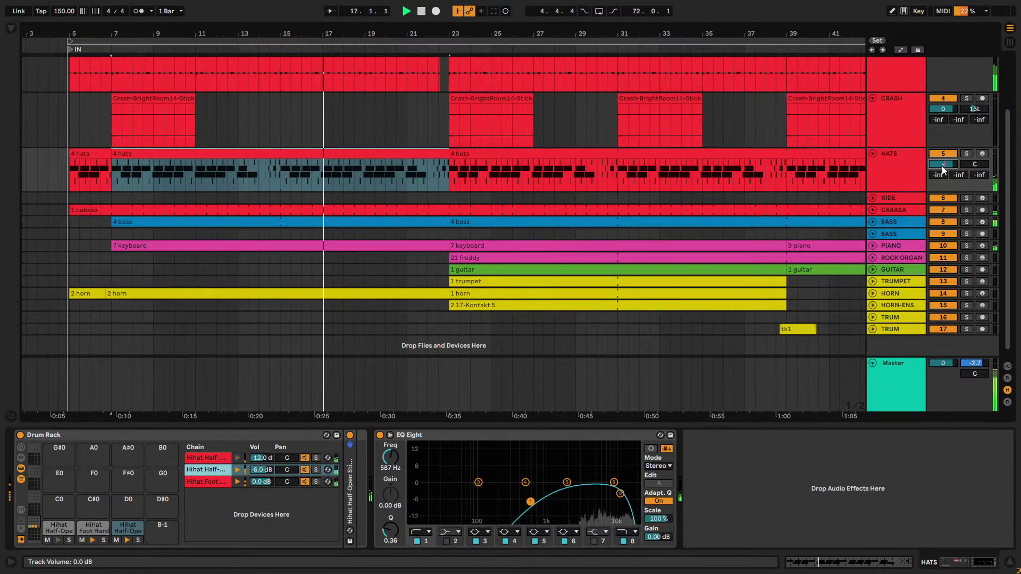
{"action": "left_click", "coordinate": [905, 158]}
{"action": "left_click", "coordinate": [873, 153]}
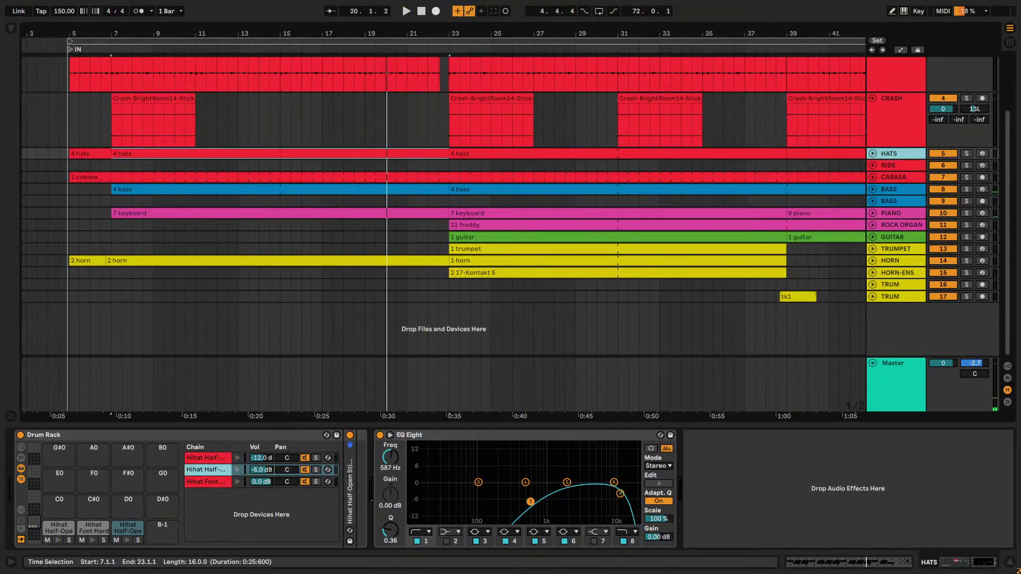
Return to bar 5, unfold the hats track, and pan its half-open stick tip chain to 31L and foot chain to 37L
{"action": "left_click", "coordinate": [75, 225]}
{"action": "left_click", "coordinate": [882, 153]}
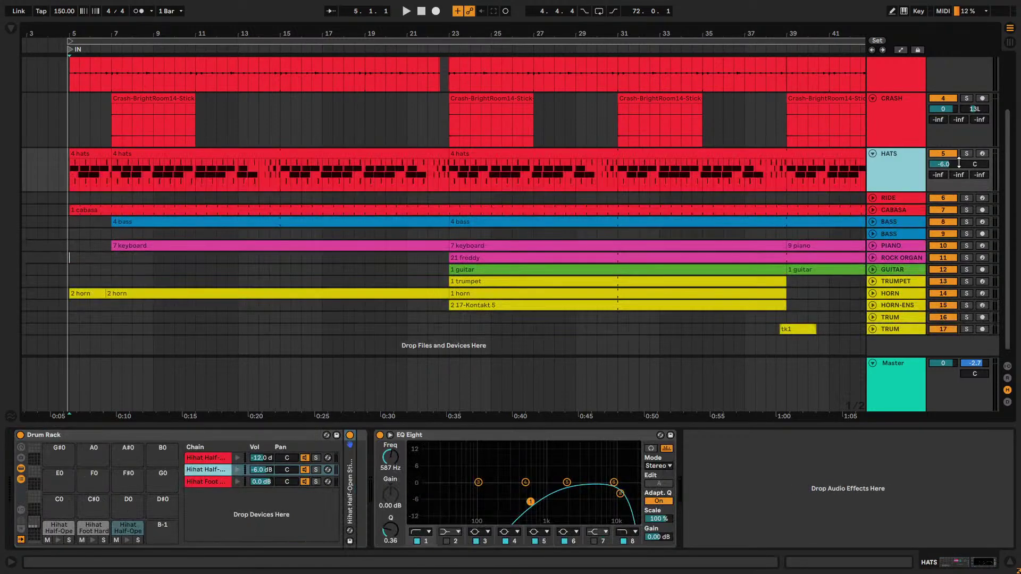
{"action": "left_click", "coordinate": [261, 473]}
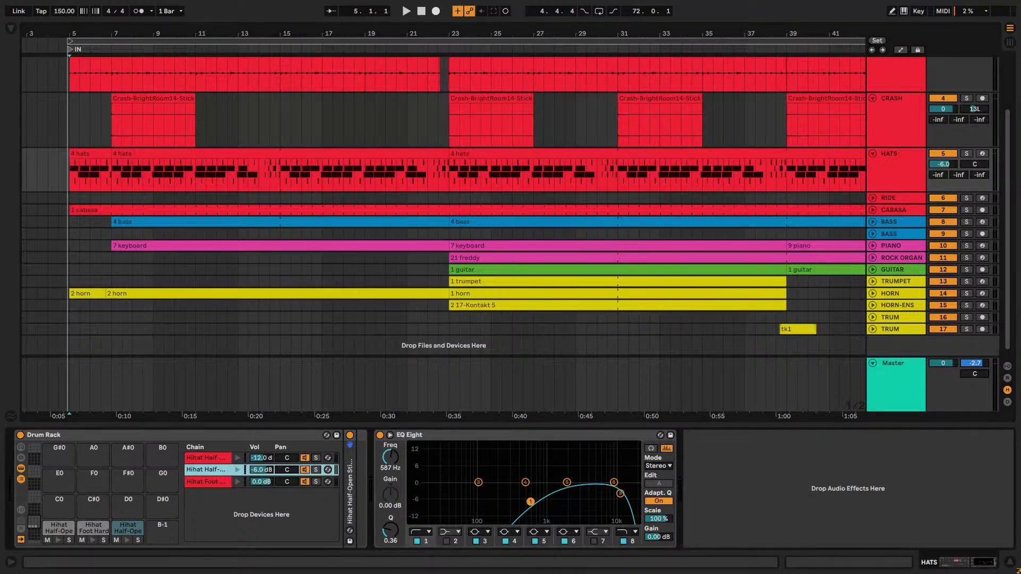
{"action": "left_click_drag", "start_coordinate": [287, 469], "coordinate": [288, 506]}
{"action": "left_click_drag", "start_coordinate": [288, 469], "coordinate": [288, 483]}
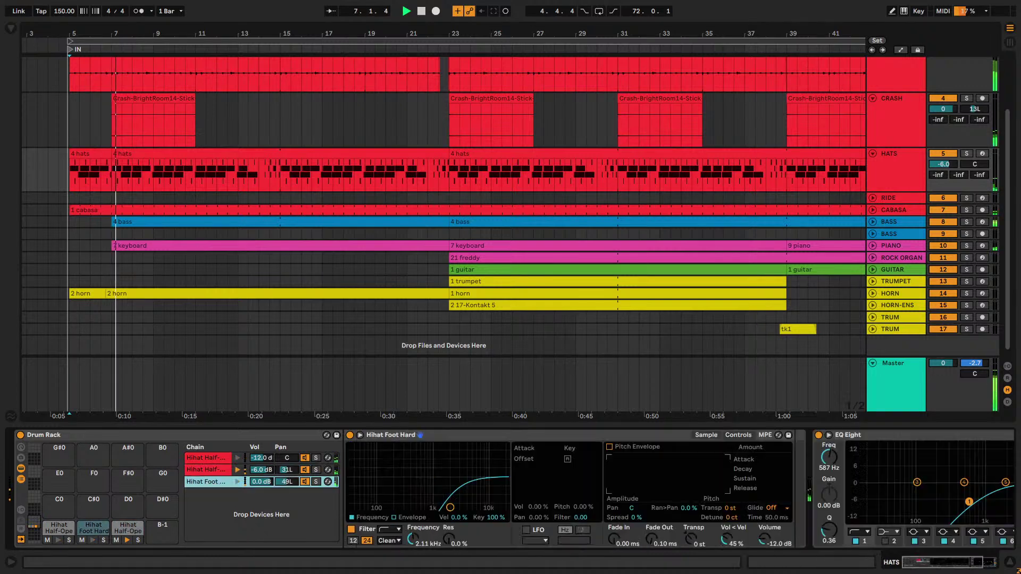
Set the volume of the Drum Rack's half-open stick shank chain to -15 dB
{"action": "left_click", "coordinate": [266, 459]}
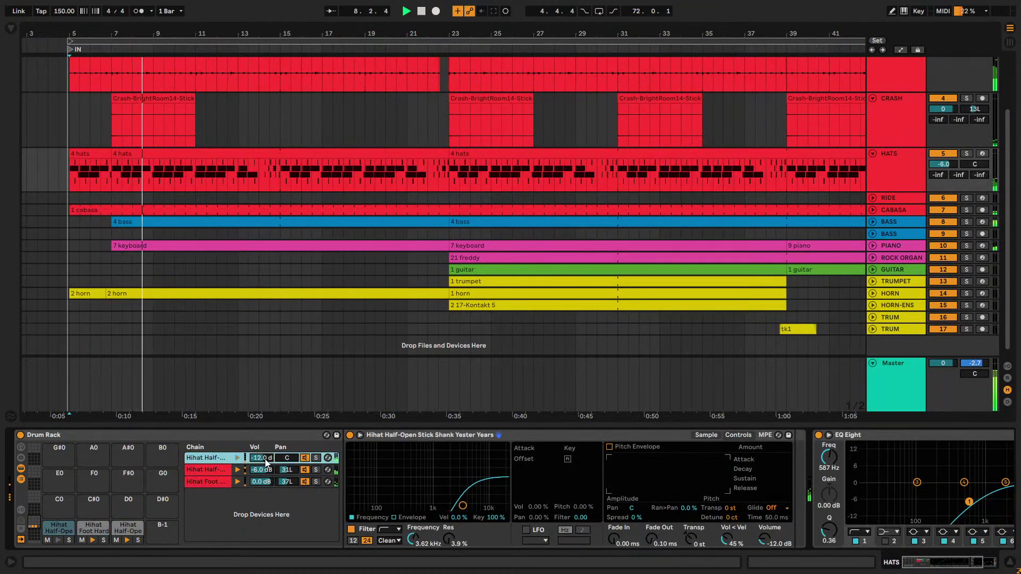
{"action": "type", "text": "-15"}
{"action": "key", "text": "Return"}
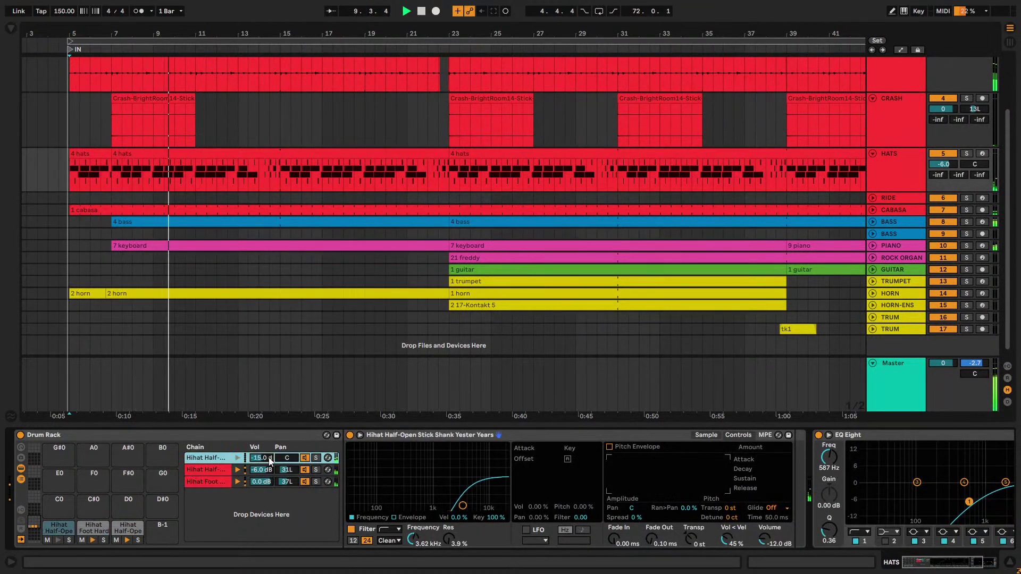
Pan the hi-hat foot chain to 23L and the half-open stick tip chain to 27L, placing the foot chain above it
{"action": "left_click", "coordinate": [287, 481]}
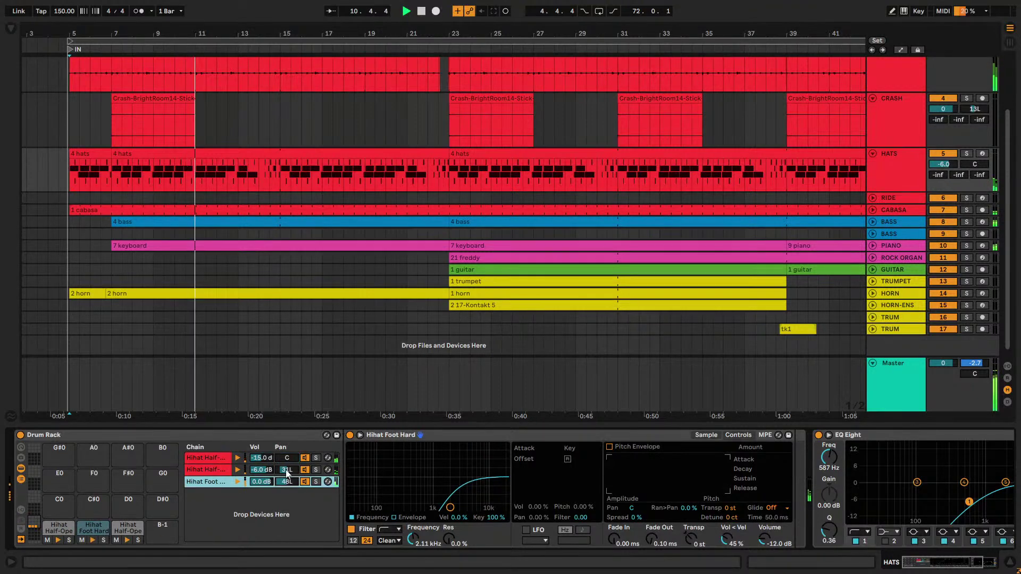
{"action": "key", "text": "Delete"}
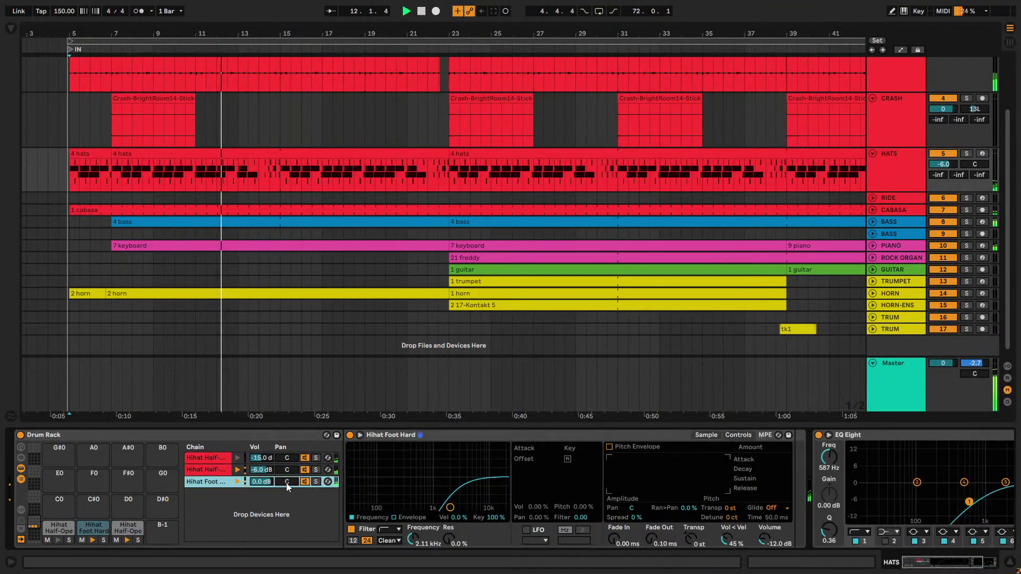
{"action": "mouse_move", "coordinate": [286, 483]}
{"action": "left_mouse_down"}
{"action": "mouse_move", "coordinate": [287, 472]}
{"action": "mouse_move", "coordinate": [288, 492]}
{"action": "left_mouse_up"}
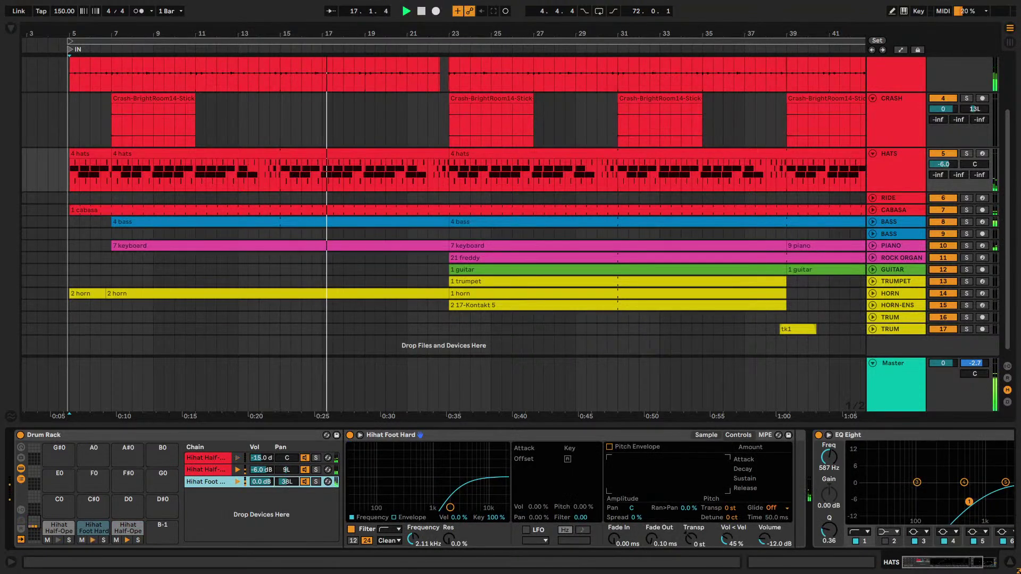
{"action": "left_click_drag", "start_coordinate": [290, 485], "coordinate": [289, 483]}
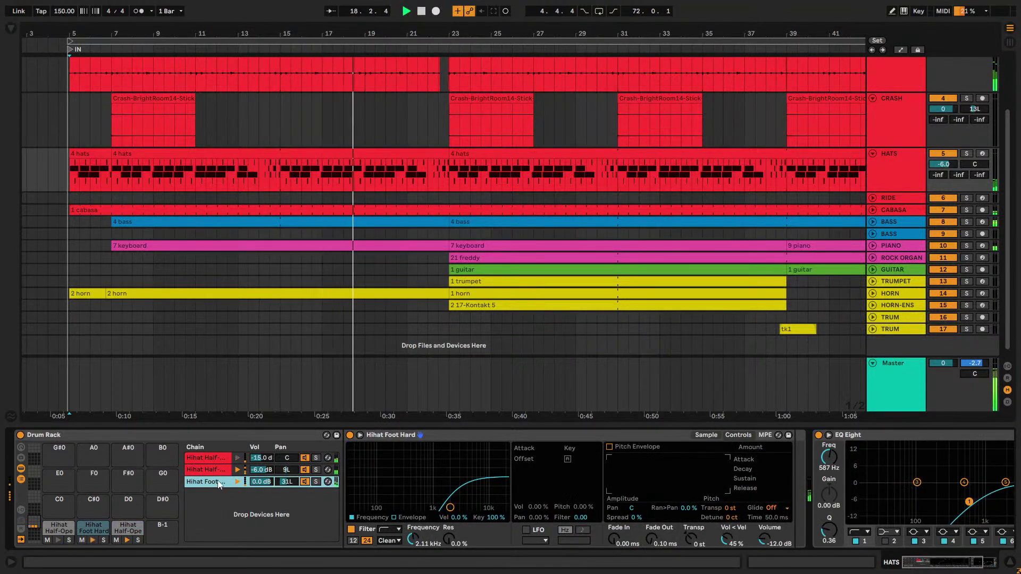
{"action": "mouse_move", "coordinate": [219, 483]}
{"action": "left_mouse_down"}
{"action": "mouse_move", "coordinate": [229, 456]}
{"action": "mouse_move", "coordinate": [215, 476]}
{"action": "left_mouse_up"}
{"action": "mouse_move", "coordinate": [297, 472]}
{"action": "left_mouse_down"}
{"action": "mouse_move", "coordinate": [287, 489]}
{"action": "mouse_move", "coordinate": [287, 477]}
{"action": "left_mouse_up"}
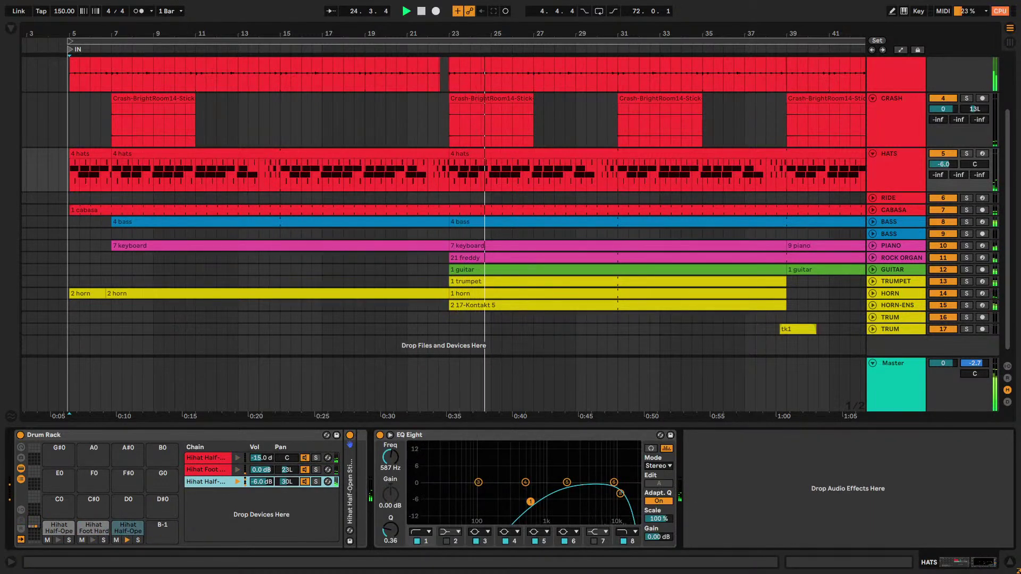
Check the ride track, fold all tracks, and audition the arrangement from bar 5 again
{"action": "left_click", "coordinate": [896, 195]}
{"action": "left_click", "coordinate": [872, 198], "text": "alt"}
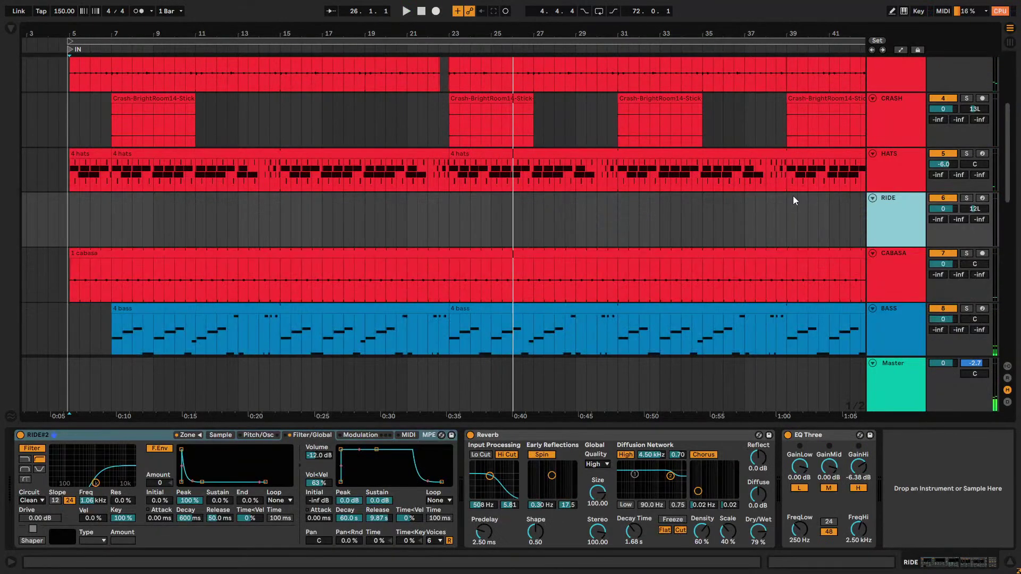
{"action": "left_click", "coordinate": [873, 199], "text": "alt"}
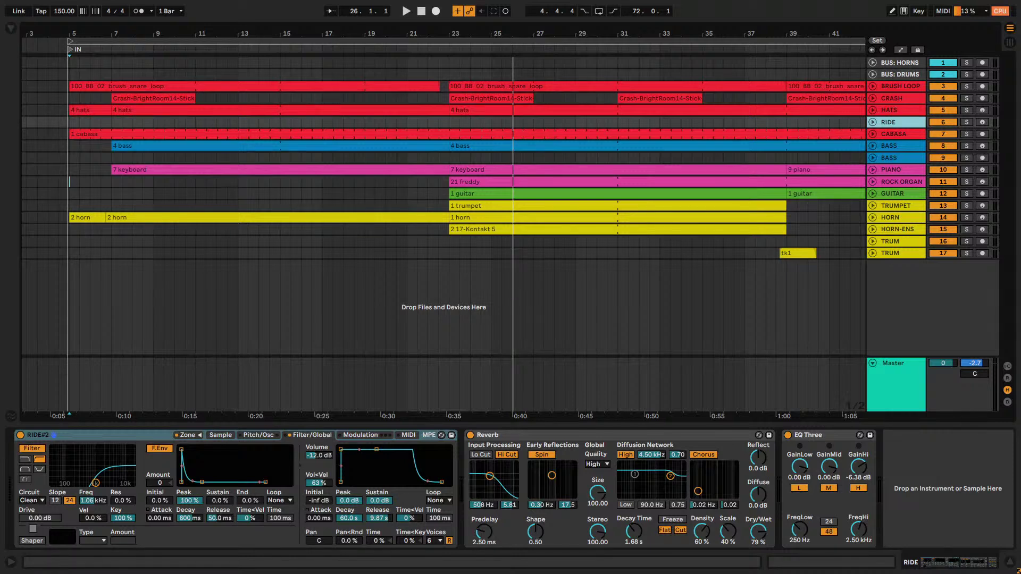
{"action": "key", "text": "plus"}
{"action": "key", "text": "space"}
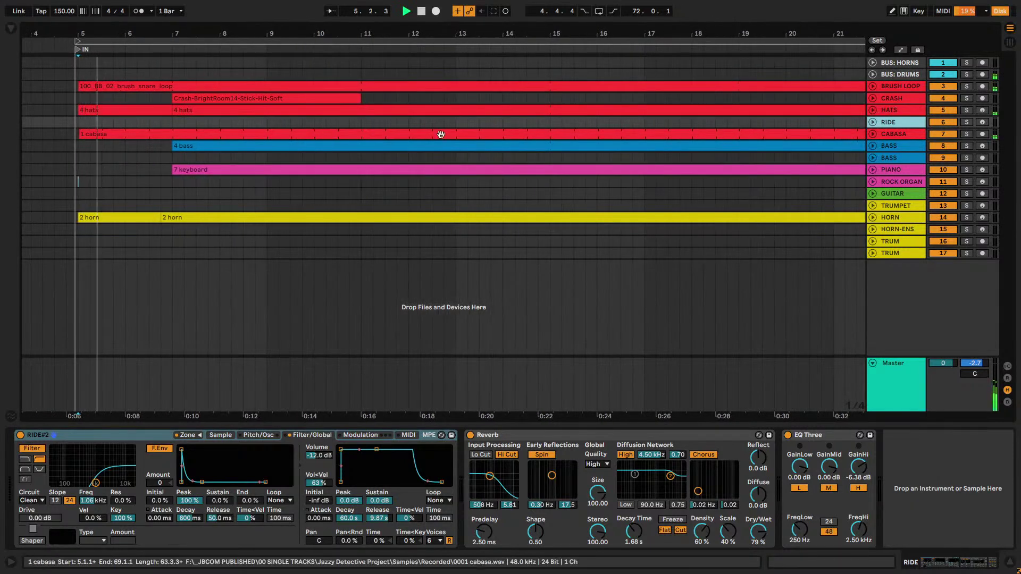
{"action": "left_click_drag", "start_coordinate": [336, 34], "coordinate": [336, 12]}
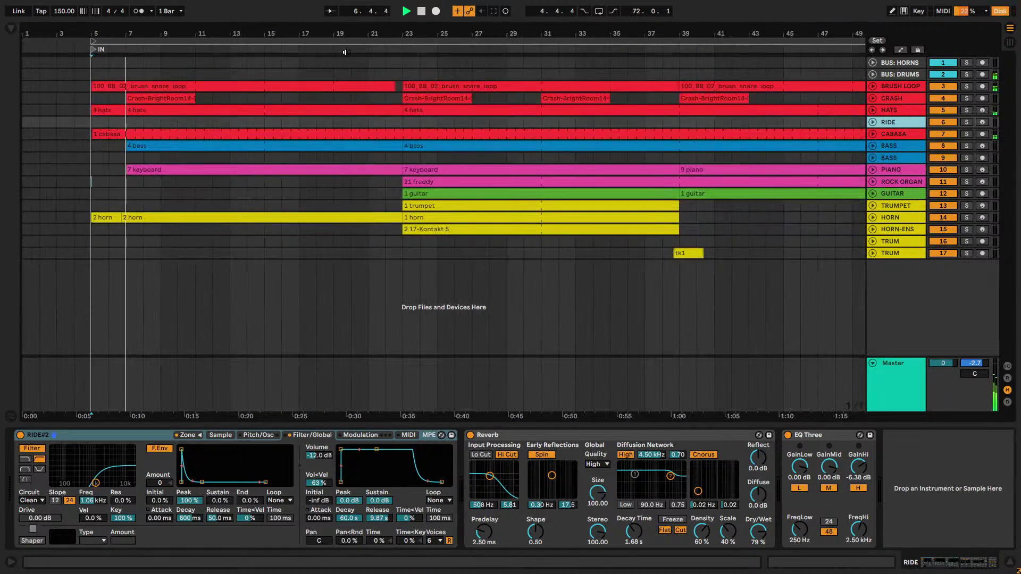
Open the first brush snare loop clip and unfold the brush loop, crash and hats tracks during playback
{"action": "left_click", "coordinate": [882, 89]}
{"action": "left_click", "coordinate": [873, 85]}
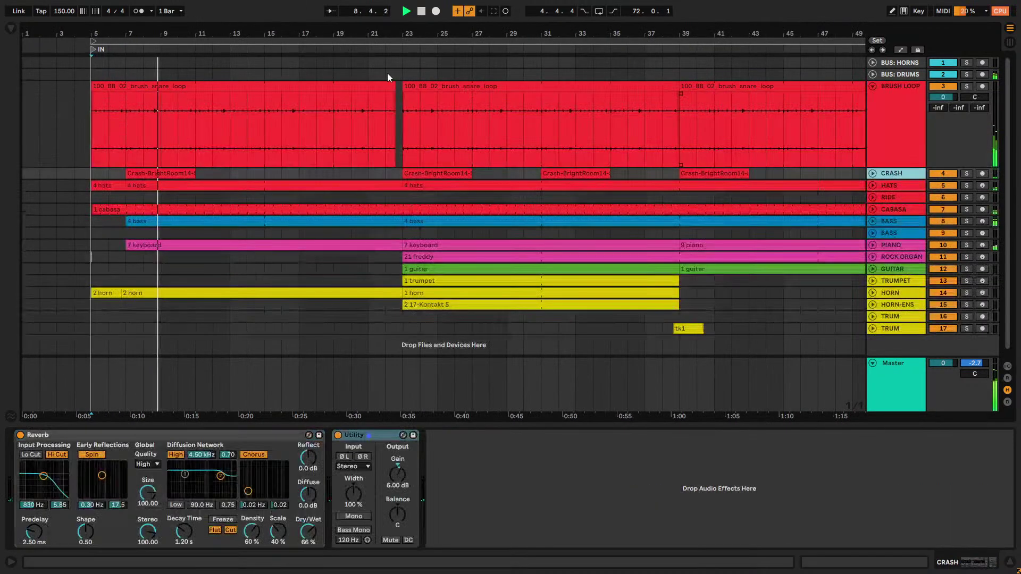
{"action": "left_click", "coordinate": [296, 83]}
{"action": "left_click", "coordinate": [912, 107]}
{"action": "key", "text": "Down"}
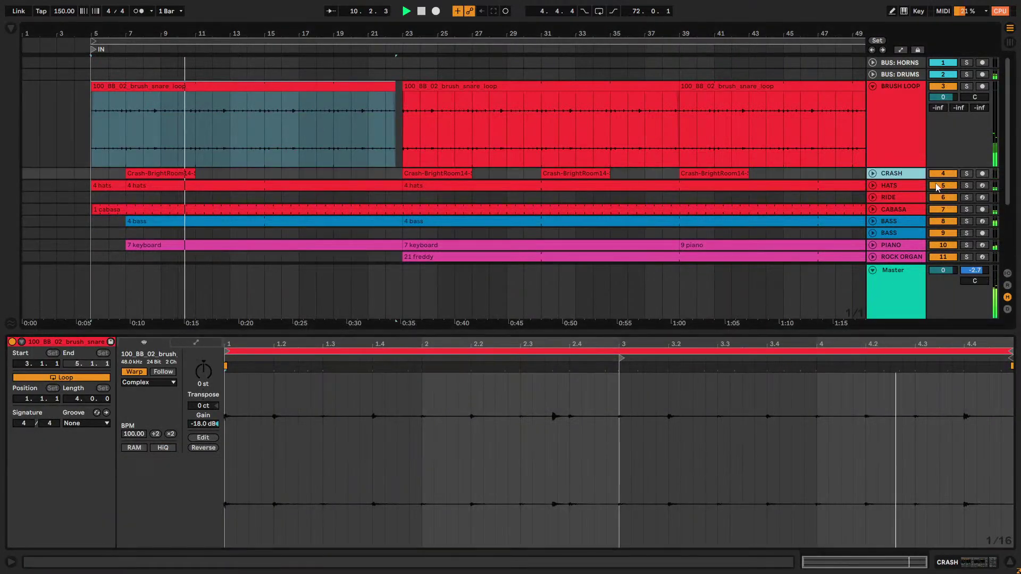
{"action": "key", "text": "u"}
{"action": "key", "text": "Down"}
{"action": "scroll", "coordinate": [505, 243], "scroll_direction": "down", "scroll_amount": 1}
{"action": "key", "text": "Down"}
{"action": "key", "text": "Up"}
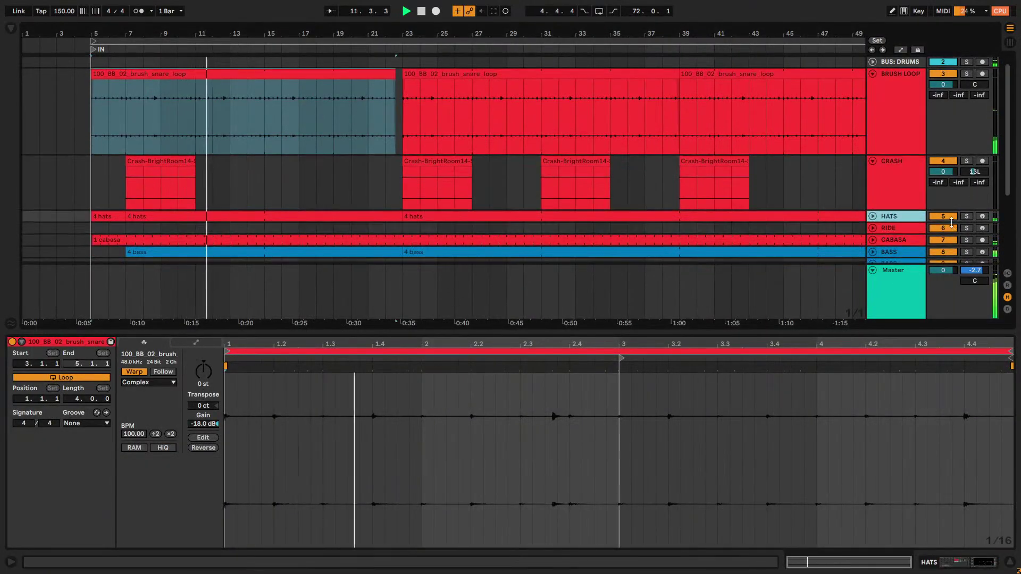
{"action": "key", "text": "u"}
{"action": "key", "text": "Down"}
{"action": "scroll", "coordinate": [493, 225], "scroll_direction": "down", "scroll_amount": 2}
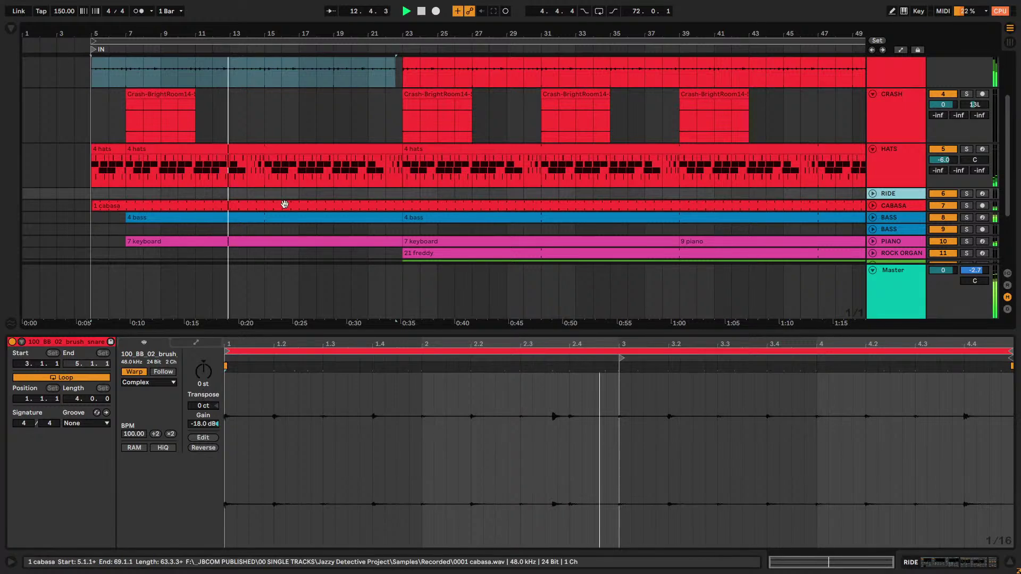
Examine the samples of the half-open stick tip and foot chains in the hats track's Drum Rack
{"action": "left_click", "coordinate": [287, 166]}
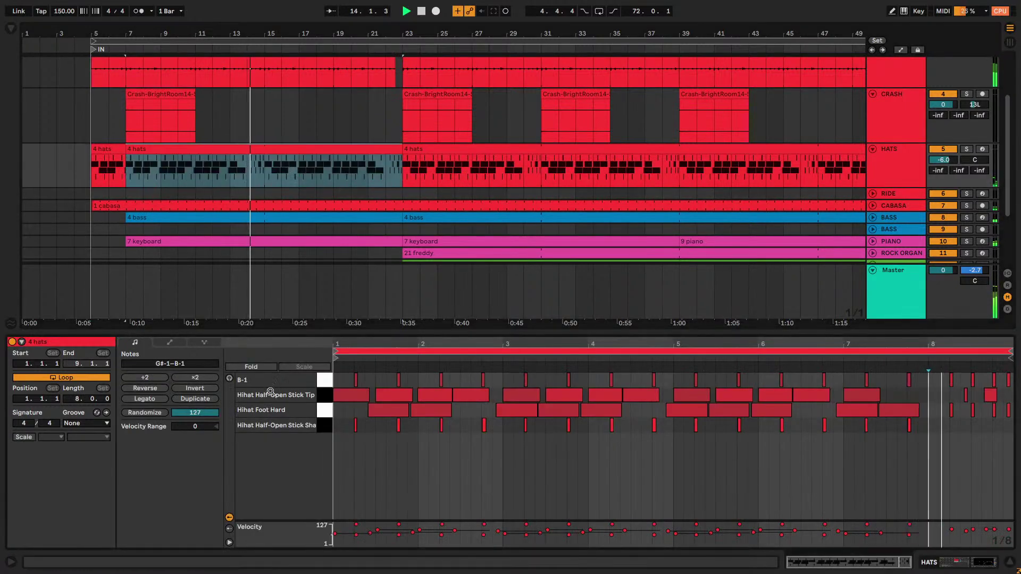
{"action": "key", "text": "shift+Tab"}
{"action": "double_click", "coordinate": [346, 490]}
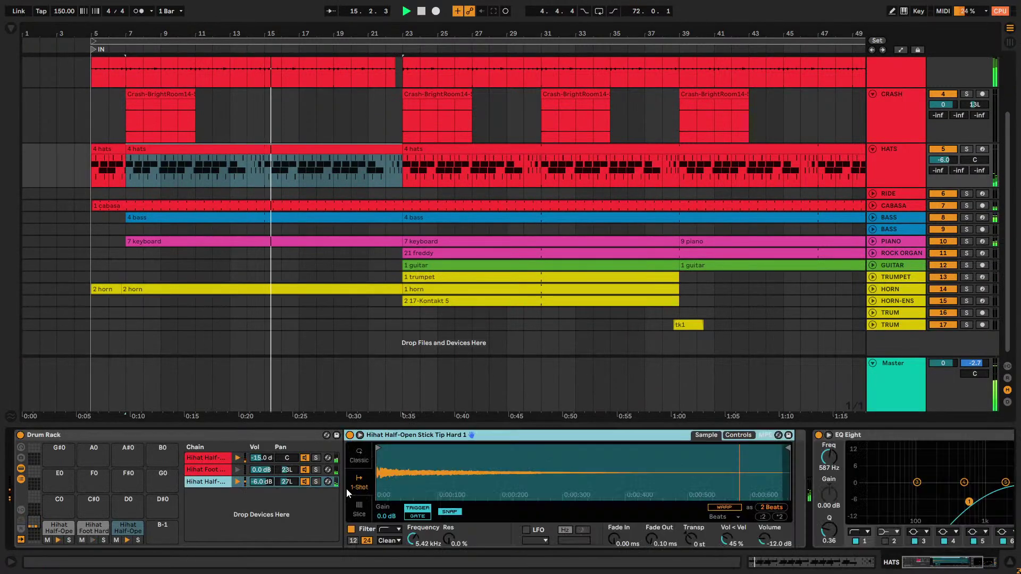
{"action": "left_click", "coordinate": [210, 469]}
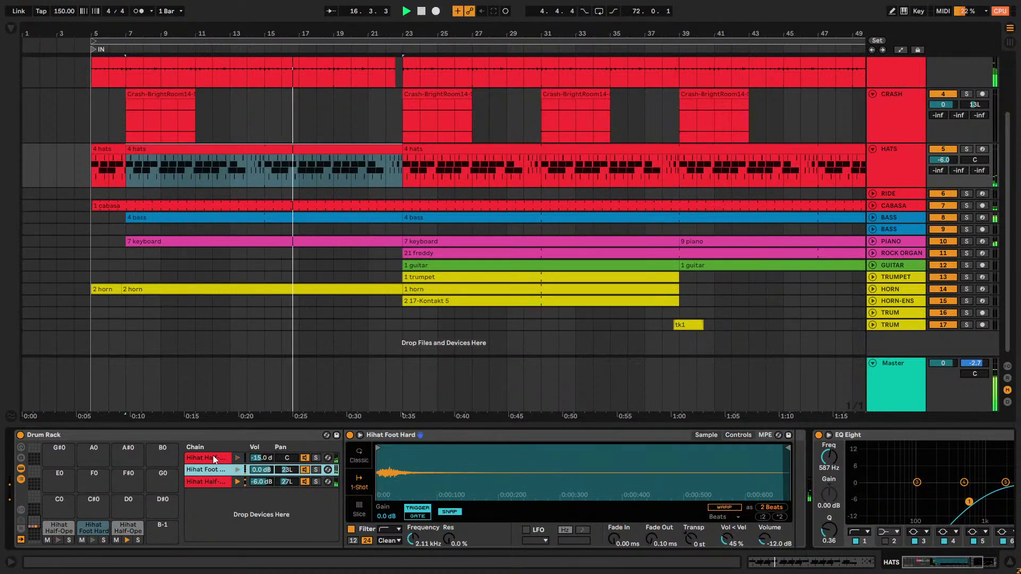
Open the cabasa clip to view its waveform and check the ride track during playback
{"action": "left_click", "coordinate": [393, 206]}
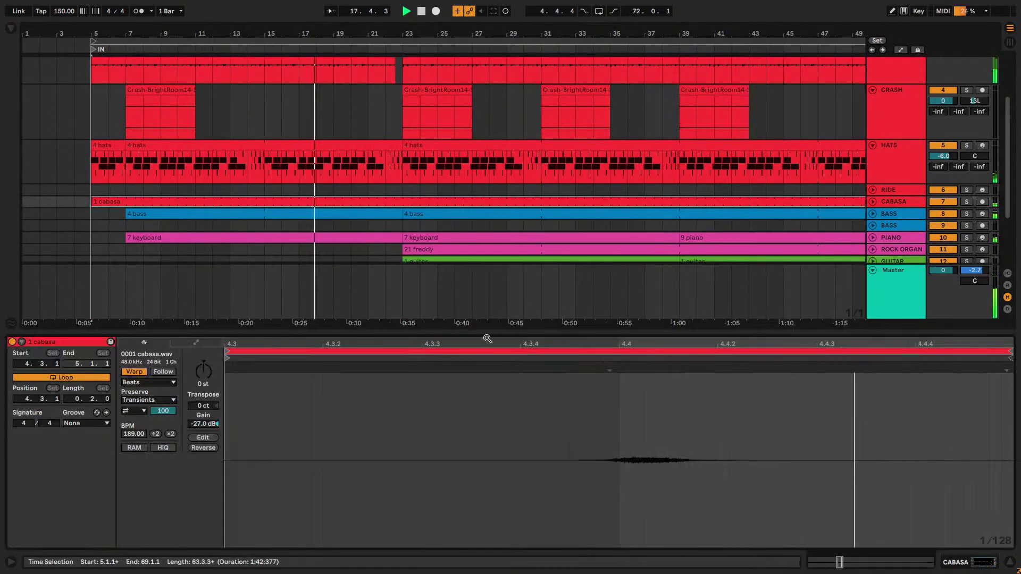
{"action": "scroll", "coordinate": [899, 186], "scroll_direction": "down", "scroll_amount": 2}
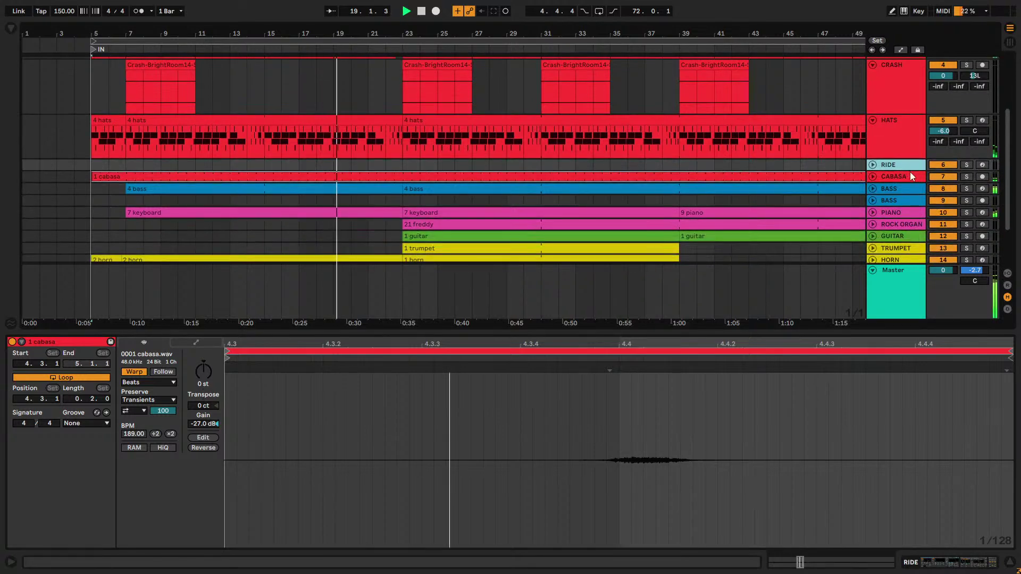
{"action": "left_click", "coordinate": [910, 171]}
Unfold the first bass track and show the instrument chain behind its clip starting at bar 23
{"action": "left_click", "coordinate": [898, 190]}
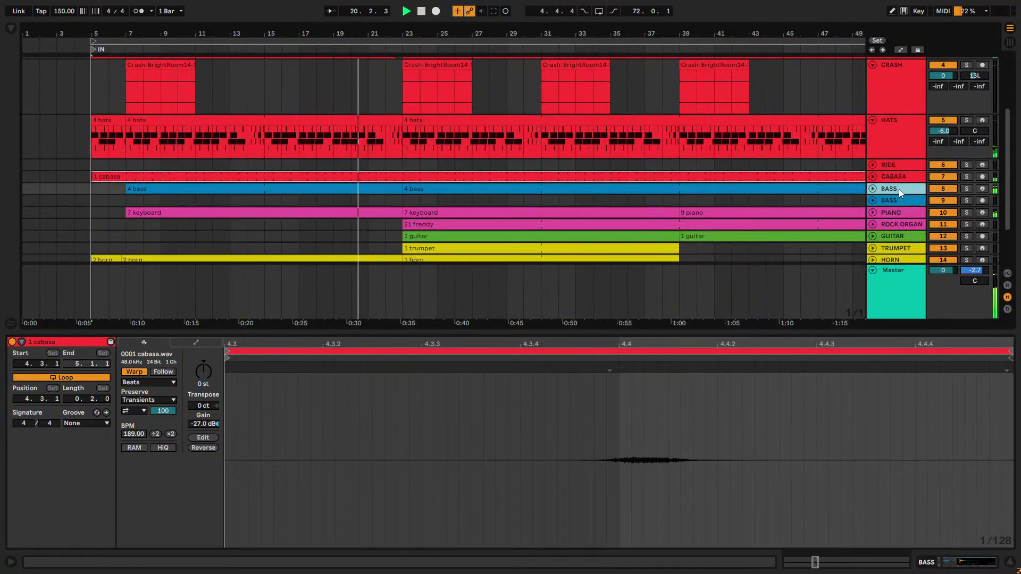
{"action": "left_click", "coordinate": [873, 189]}
{"action": "key", "text": "shift+Tab"}
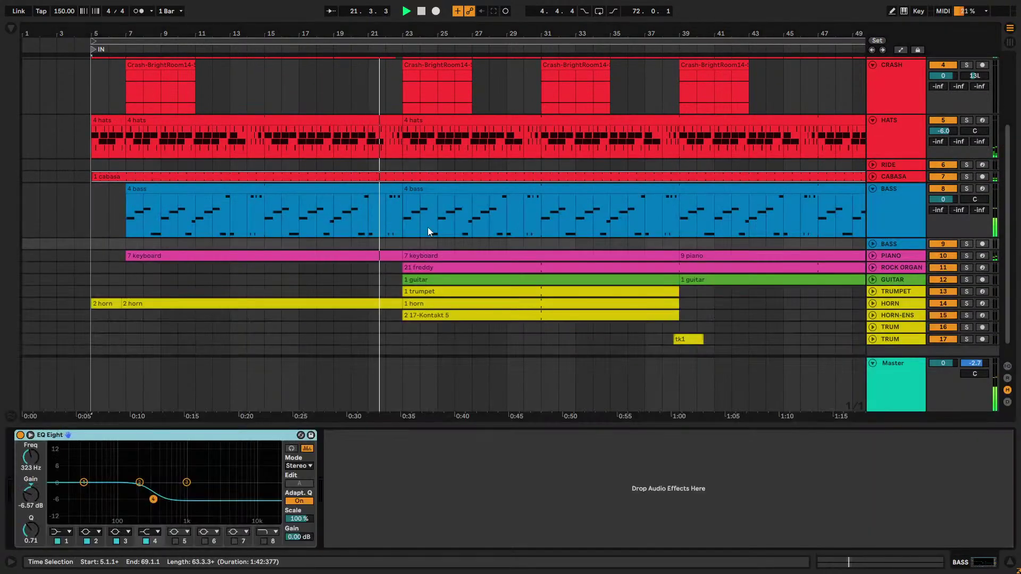
{"action": "left_click", "coordinate": [417, 193]}
{"action": "key", "text": "shift+Tab"}
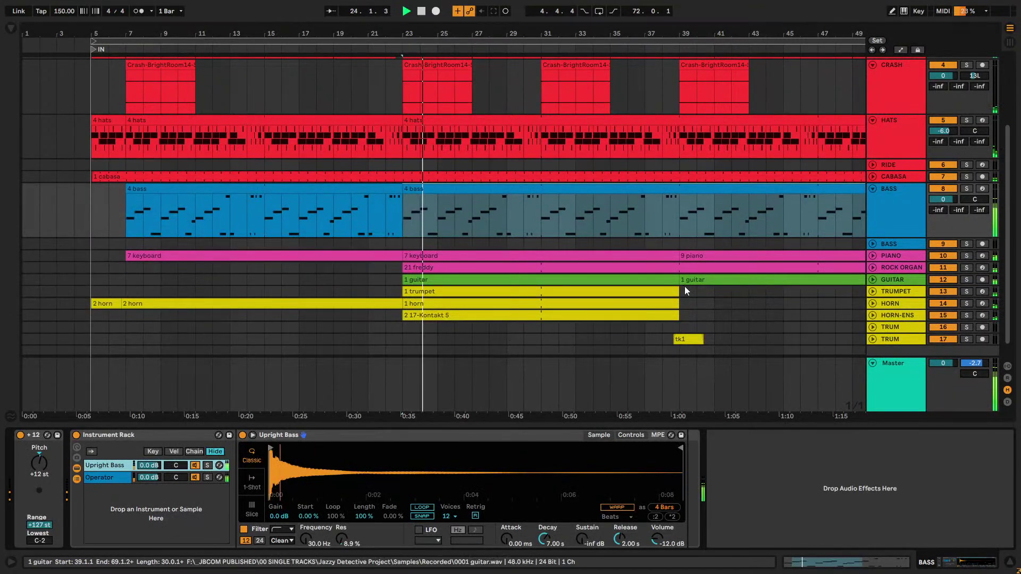
Open the second 7 keyboard clip on the piano track and examine its MIDI notes up close
{"action": "left_click", "coordinate": [449, 258]}
{"action": "key", "text": "shift+Tab"}
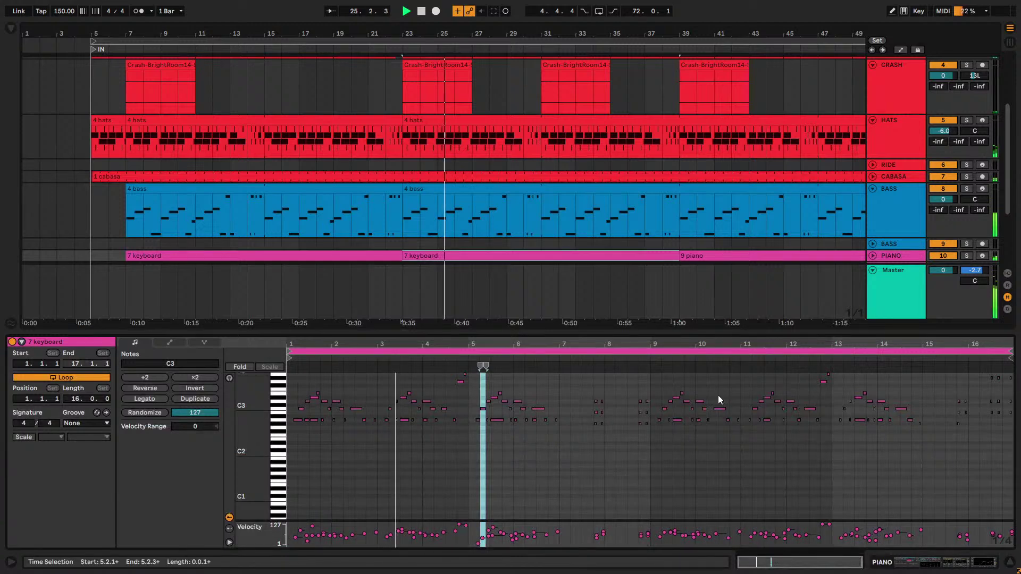
{"action": "scroll", "coordinate": [901, 231], "scroll_direction": "down", "scroll_amount": 5}
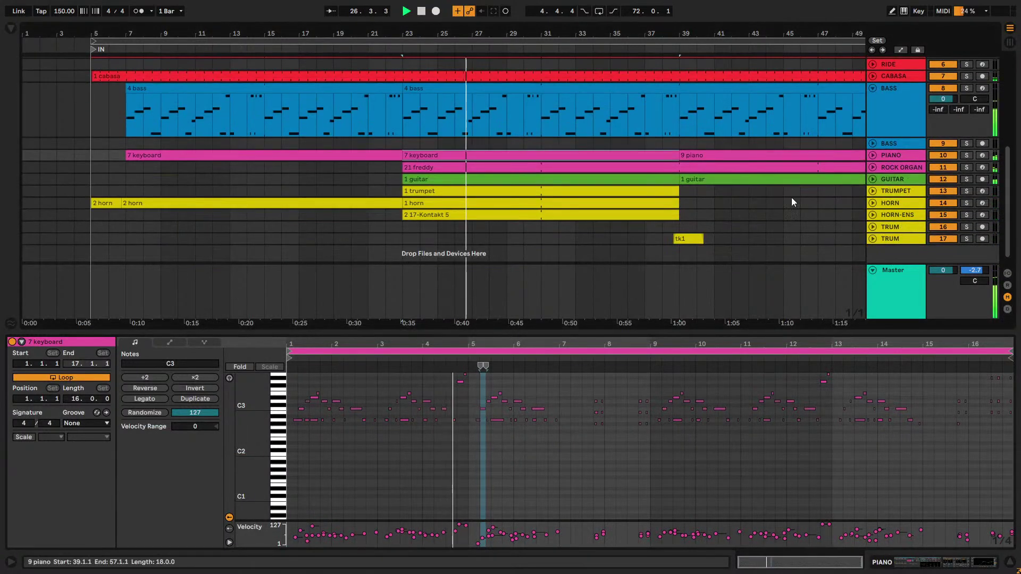
{"action": "left_click_drag", "start_coordinate": [240, 411], "coordinate": [247, 411]}
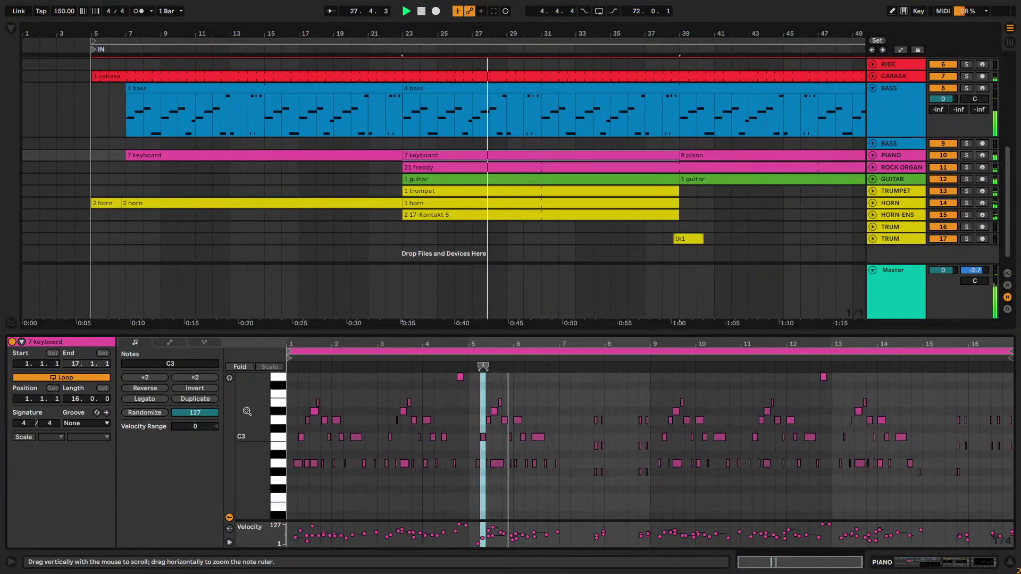
Check the first trumpet clip, unfold the rock organ and guitar tracks, and open the first guitar clip
{"action": "left_click", "coordinate": [532, 192]}
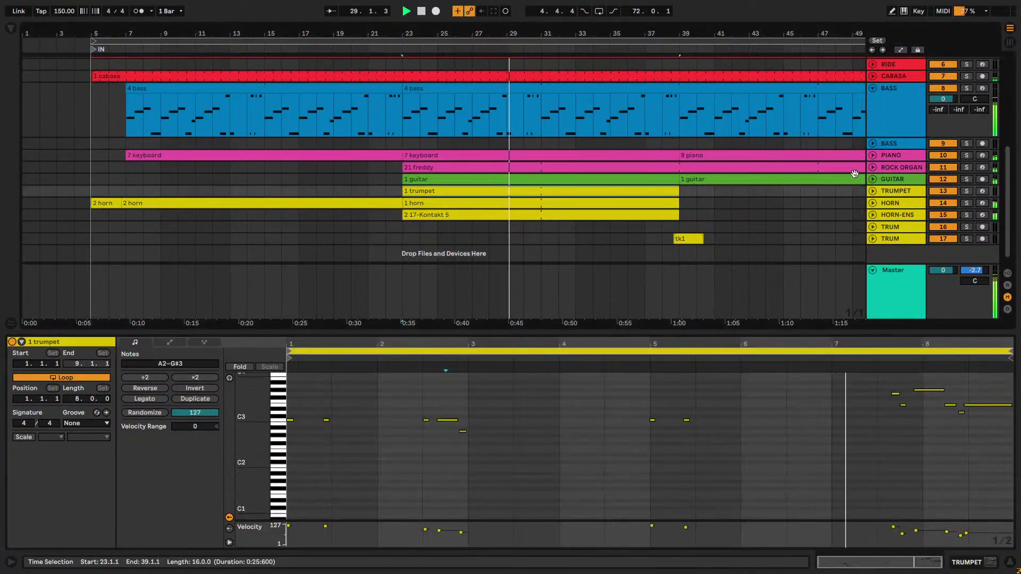
{"action": "left_click", "coordinate": [874, 166]}
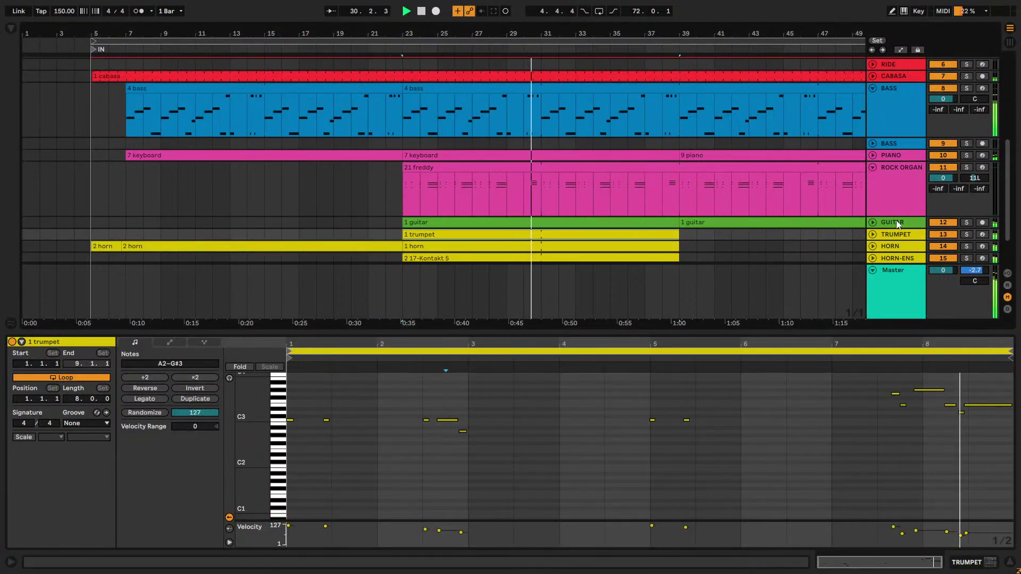
{"action": "left_click", "coordinate": [873, 222]}
{"action": "scroll", "coordinate": [765, 216], "scroll_direction": "down", "scroll_amount": 3}
{"action": "left_click", "coordinate": [587, 152]}
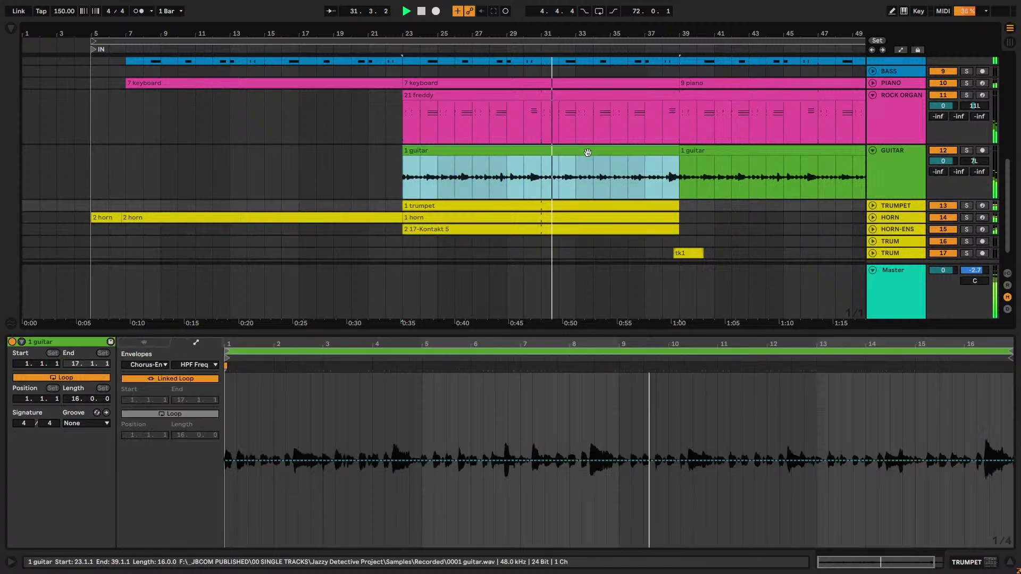
{"action": "scroll", "coordinate": [624, 293], "scroll_direction": "down", "scroll_amount": 1}
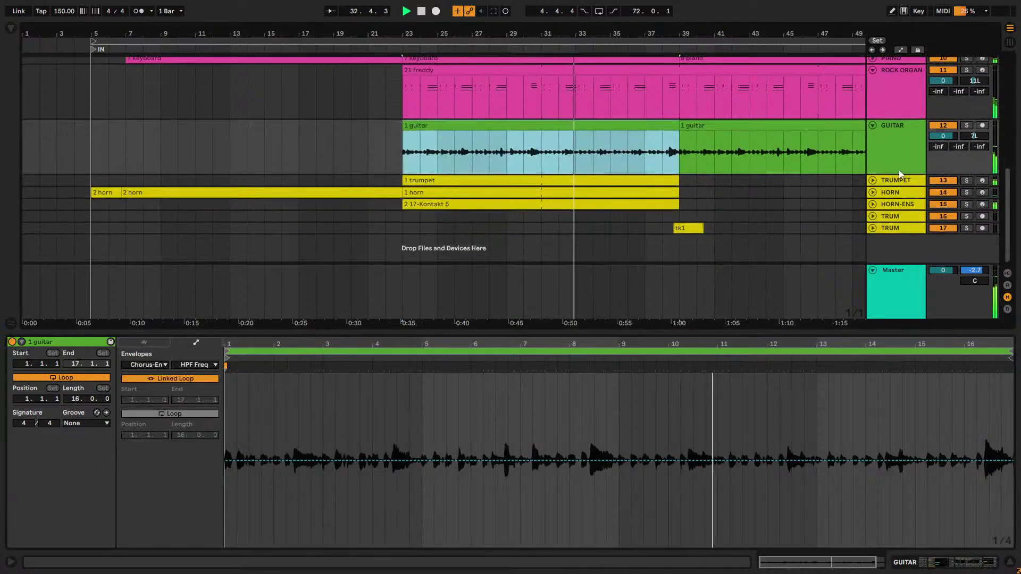
Unfold the trumpet track and reveal the sampler device inside its Trumpet Solo Legato rack
{"action": "left_click", "coordinate": [873, 181]}
{"action": "scroll", "coordinate": [603, 159], "scroll_direction": "down", "scroll_amount": 1}
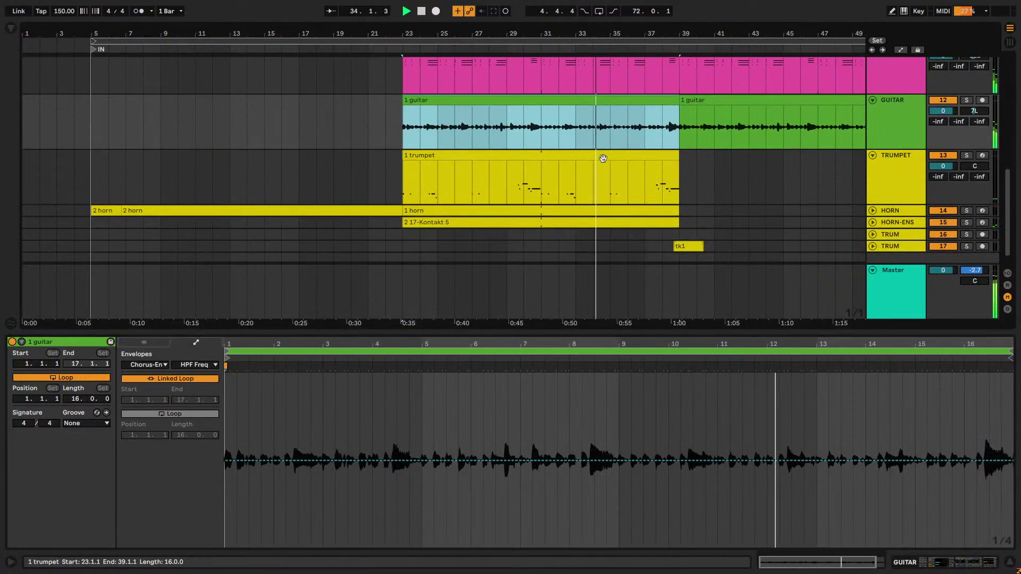
{"action": "left_click", "coordinate": [603, 159]}
{"action": "key", "text": "shift+Tab"}
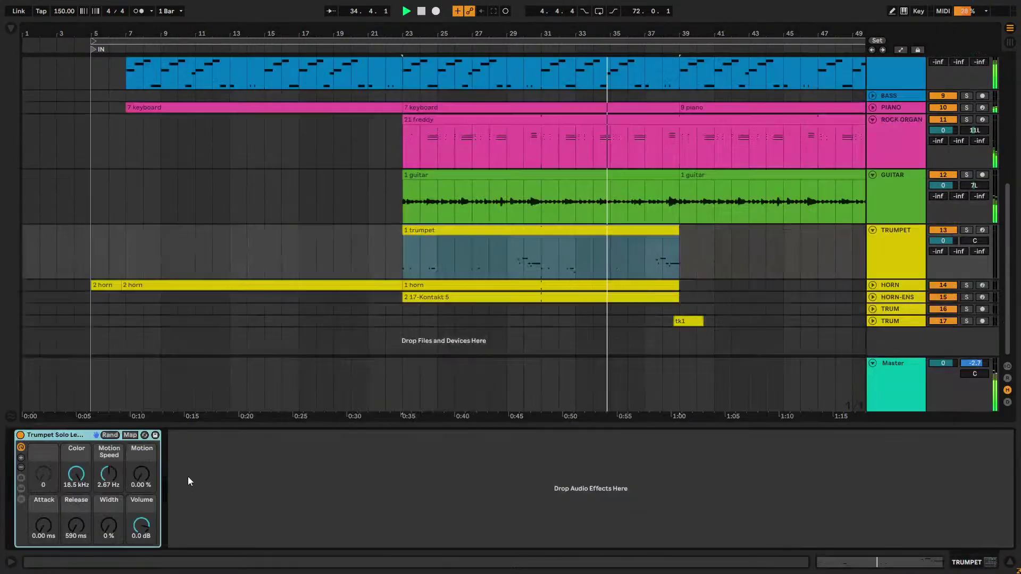
{"action": "left_click", "coordinate": [22, 488]}
{"action": "left_click", "coordinate": [657, 276]}
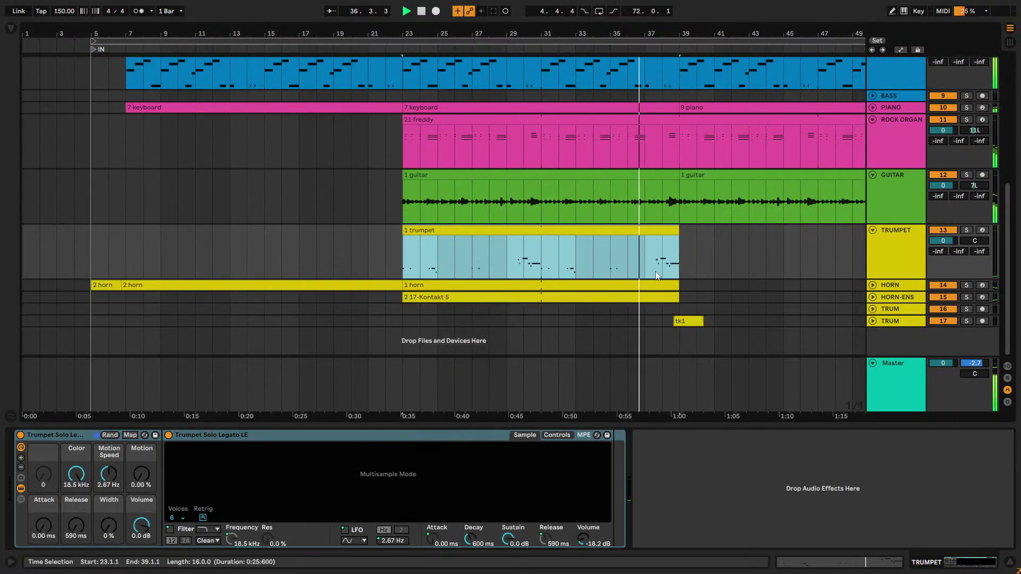
Unfold the horn track and open the first 1 horn clip to view its notes
{"action": "left_click", "coordinate": [872, 285]}
{"action": "scroll", "coordinate": [713, 243], "scroll_direction": "down", "scroll_amount": 2}
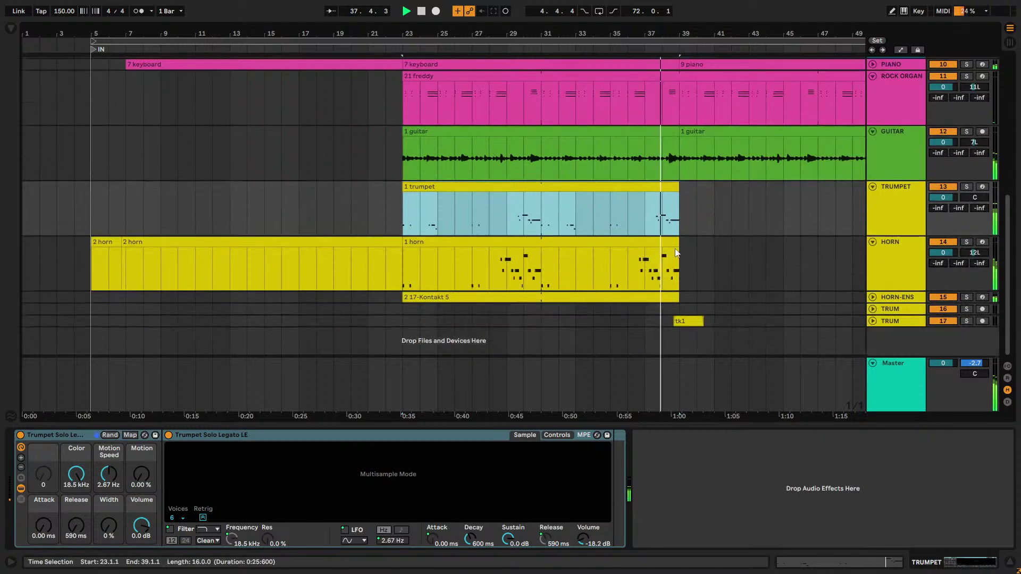
{"action": "left_click", "coordinate": [676, 253]}
{"action": "key", "text": "shift+Tab"}
{"action": "scroll", "coordinate": [897, 207], "scroll_direction": "down", "scroll_amount": 2}
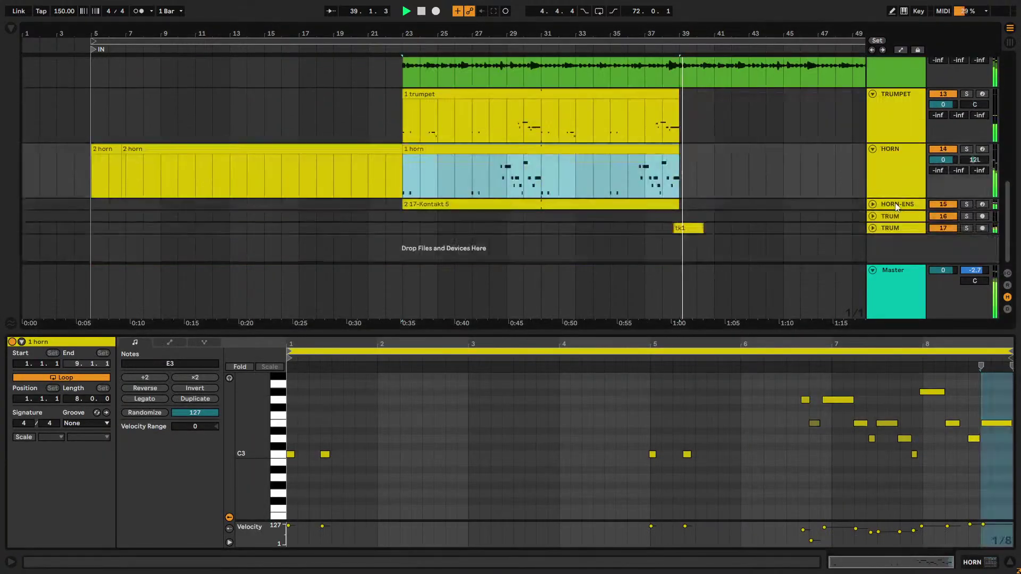
Fold the Master track, unfold the piano track, and open the 9 piano clip to examine its notes
{"action": "left_click", "coordinate": [873, 270]}
{"action": "key", "text": "minus"}
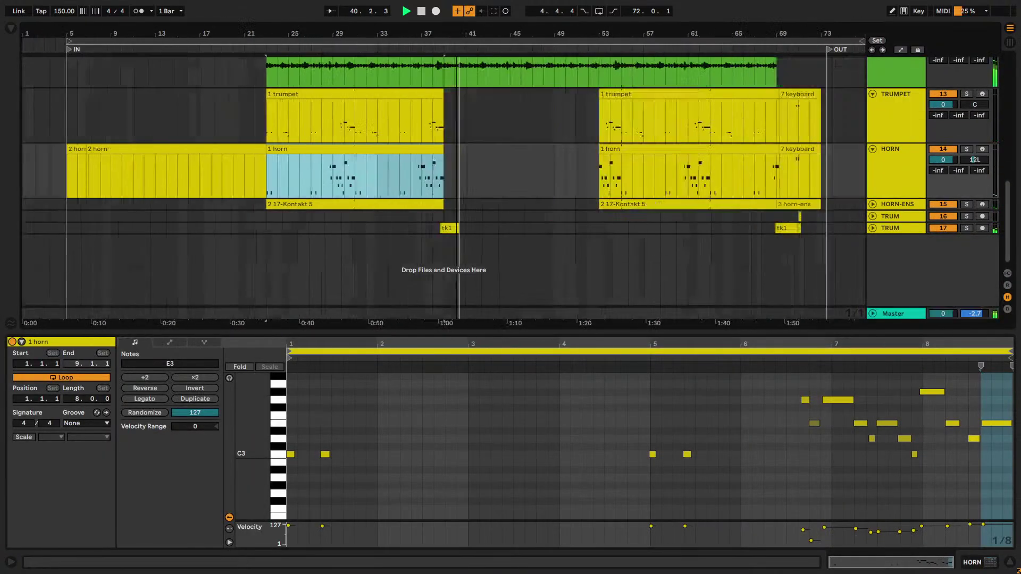
{"action": "scroll", "coordinate": [457, 141], "scroll_direction": "up", "scroll_amount": 6}
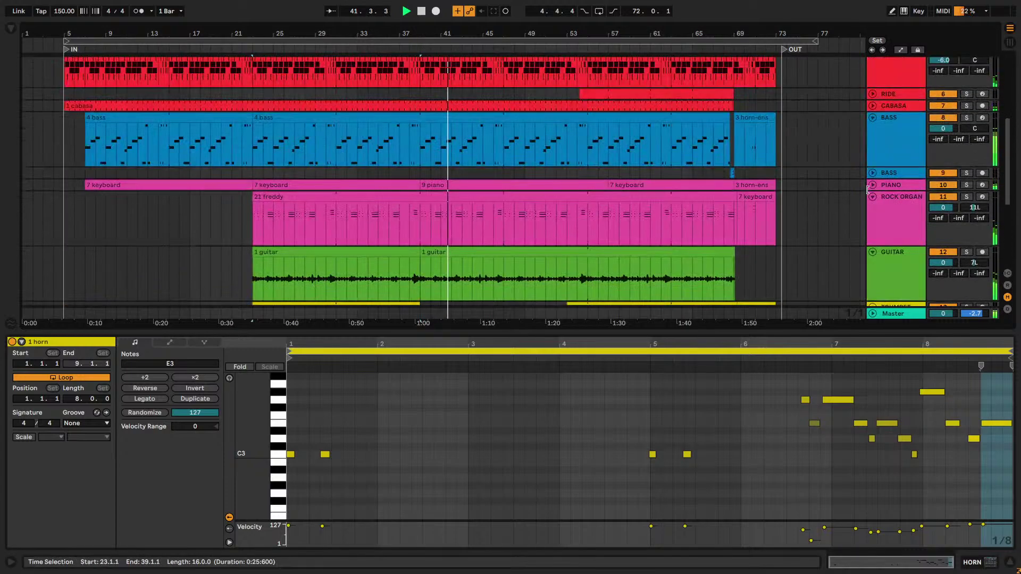
{"action": "left_click", "coordinate": [872, 184]}
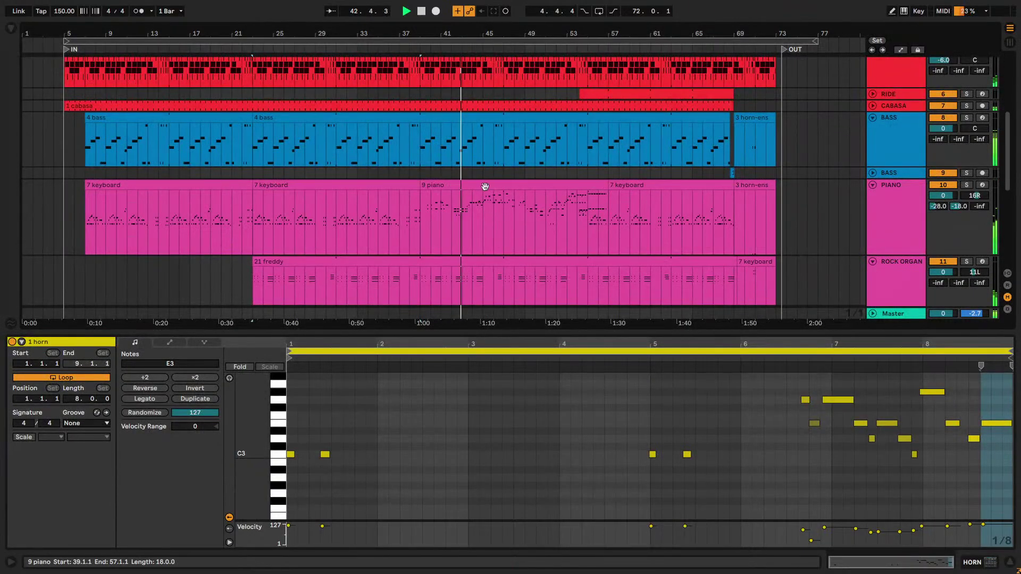
{"action": "left_click", "coordinate": [514, 230]}
{"action": "left_click", "coordinate": [514, 225]}
{"action": "scroll", "coordinate": [595, 128], "scroll_direction": "down", "scroll_amount": 2}
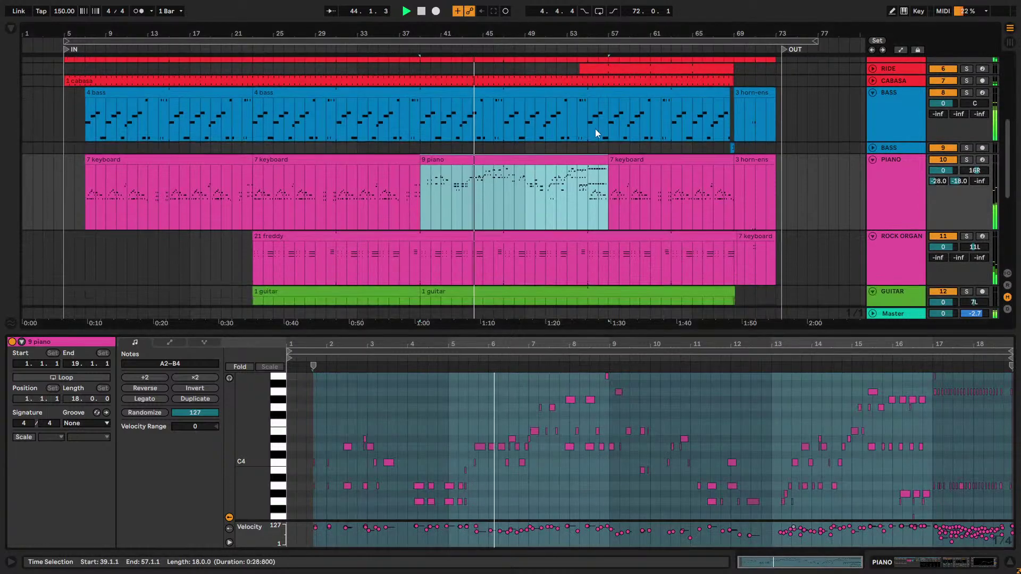
{"action": "scroll", "coordinate": [659, 214], "scroll_direction": "down", "scroll_amount": 3}
{"action": "scroll", "coordinate": [659, 214], "scroll_direction": "down", "scroll_amount": 1}
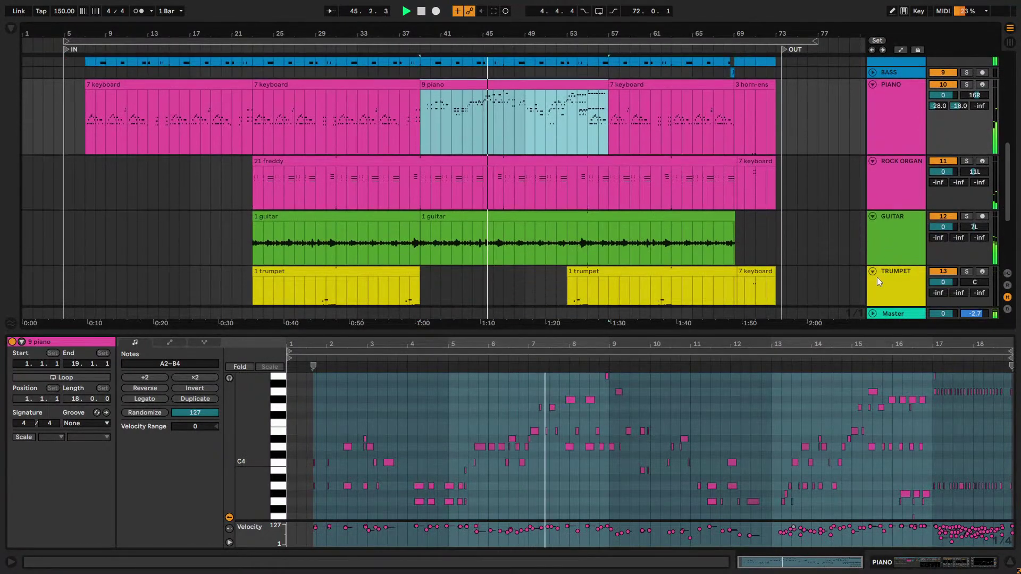
Show the piano track's device chain and collapse its Reverb and EQ Eight devices
{"action": "left_click", "coordinate": [879, 91]}
{"action": "key", "text": "shift+Tab"}
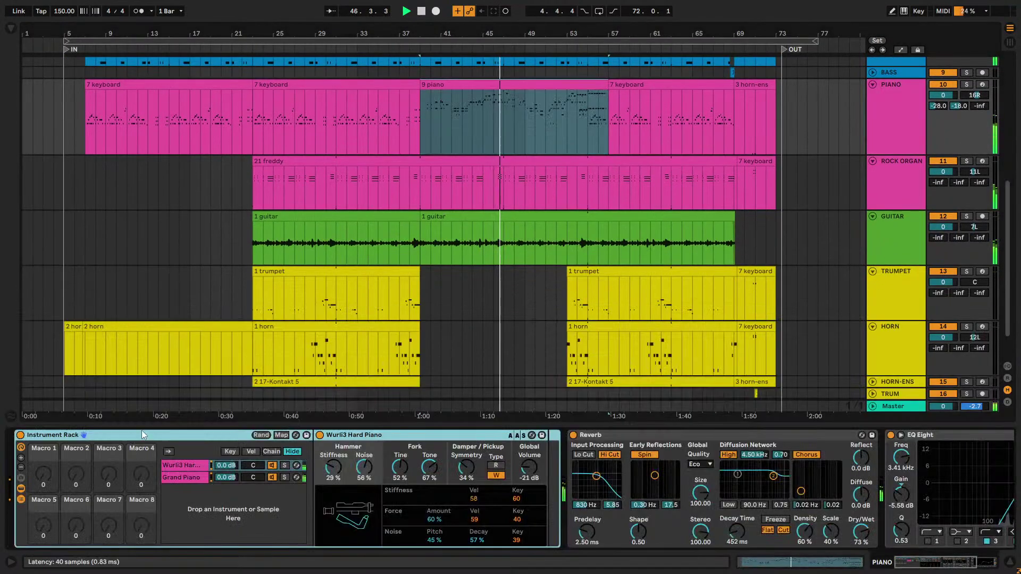
{"action": "double_click", "coordinate": [633, 438]}
{"action": "double_click", "coordinate": [636, 440]}
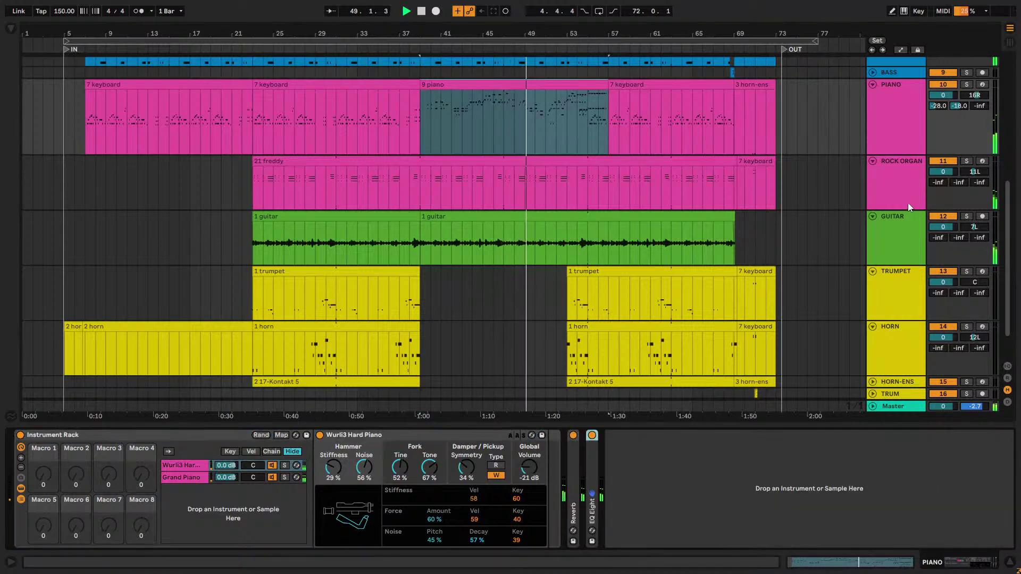
Fold all tracks, unfold the Master track to view its effects, and show the return tracks
{"action": "left_click", "coordinate": [873, 217], "text": "alt"}
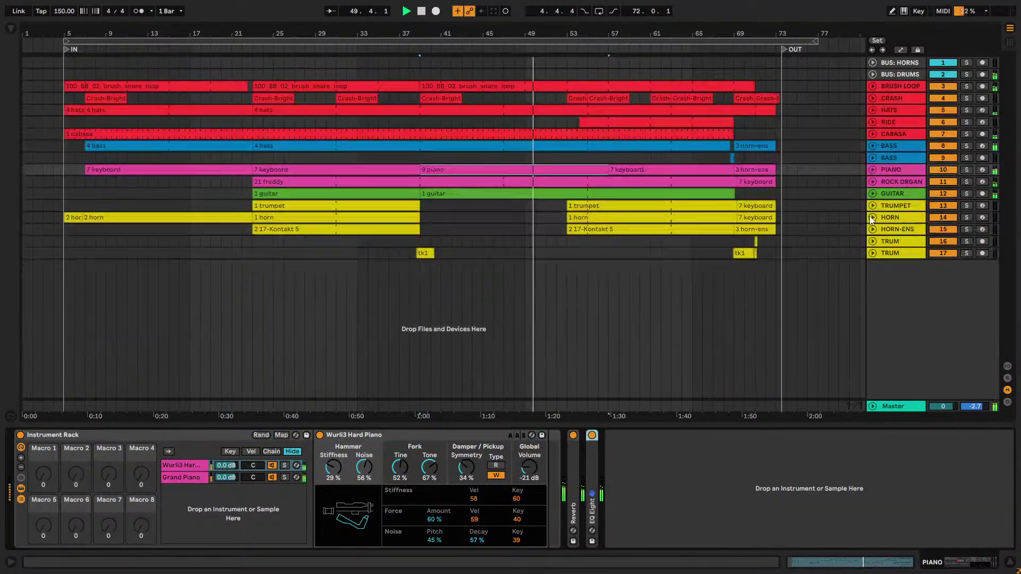
{"action": "left_click", "coordinate": [873, 407]}
{"action": "left_click", "coordinate": [893, 391]}
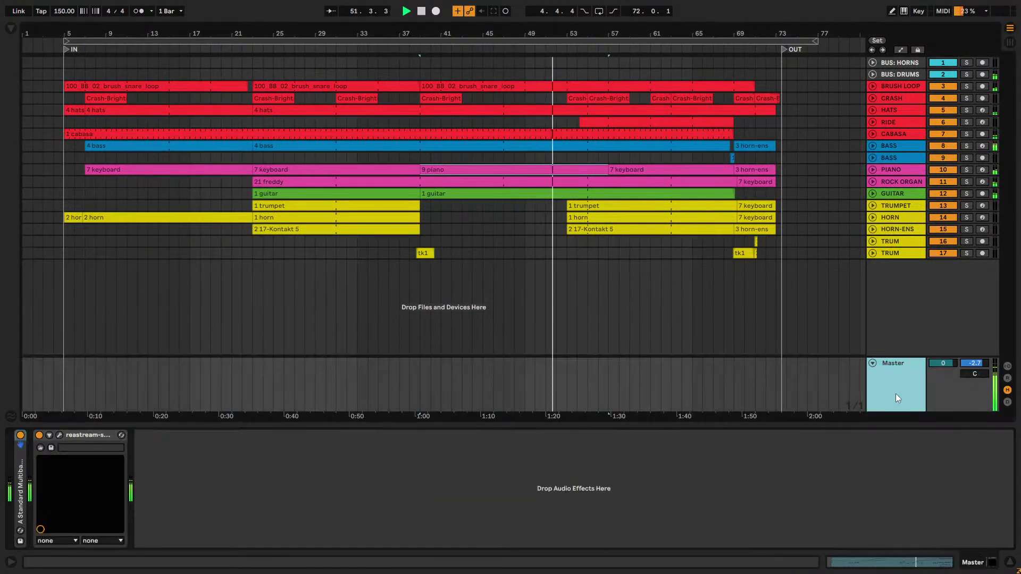
{"action": "key", "text": "ctrl+alt+r"}
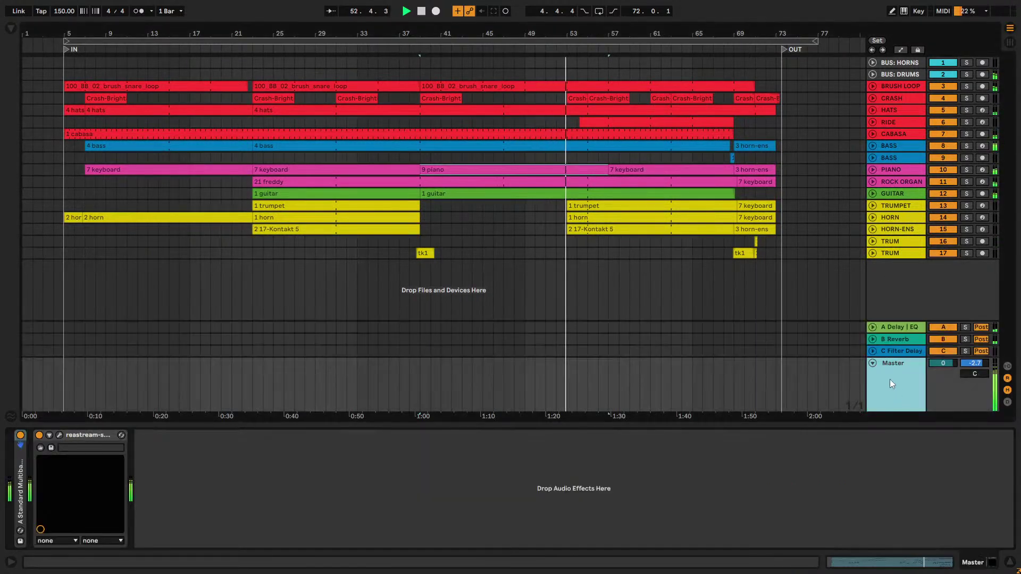
Examine the effects on the Delay | EQ, Reverb and Filter Delay returns and the Master, folding the Master track
{"action": "left_click", "coordinate": [886, 328]}
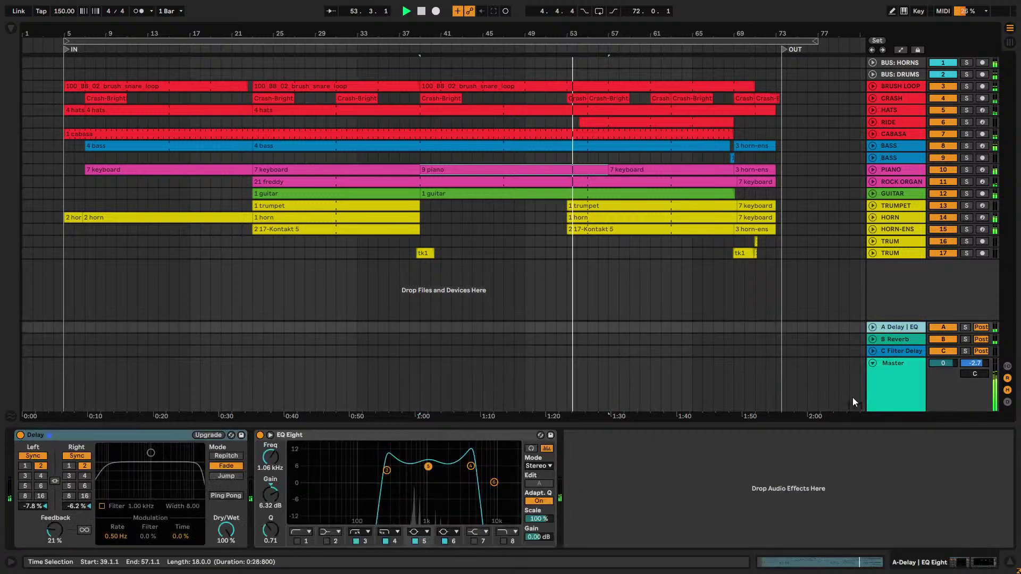
{"action": "left_click", "coordinate": [907, 338]}
{"action": "left_click", "coordinate": [899, 352]}
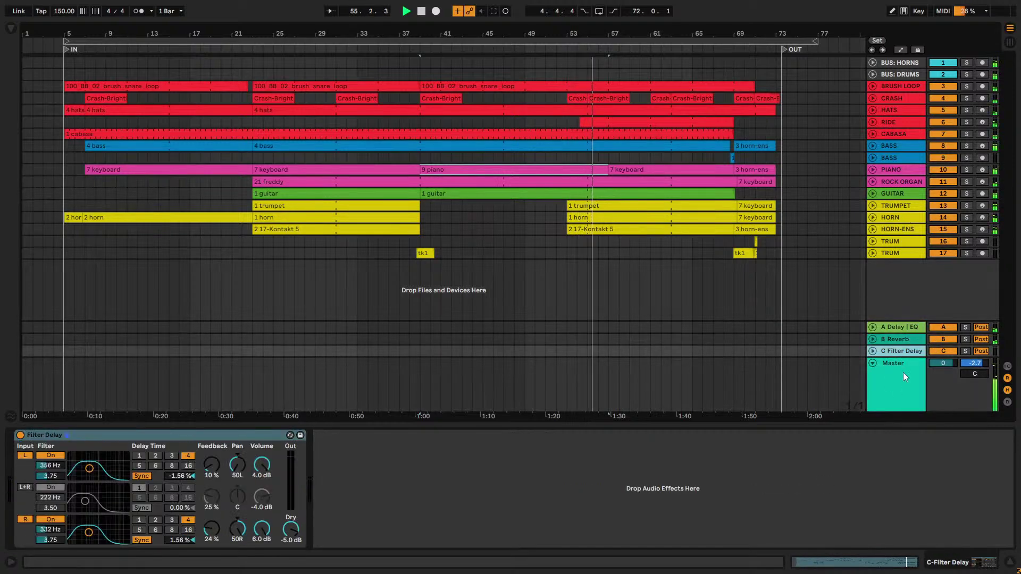
{"action": "left_click", "coordinate": [903, 372]}
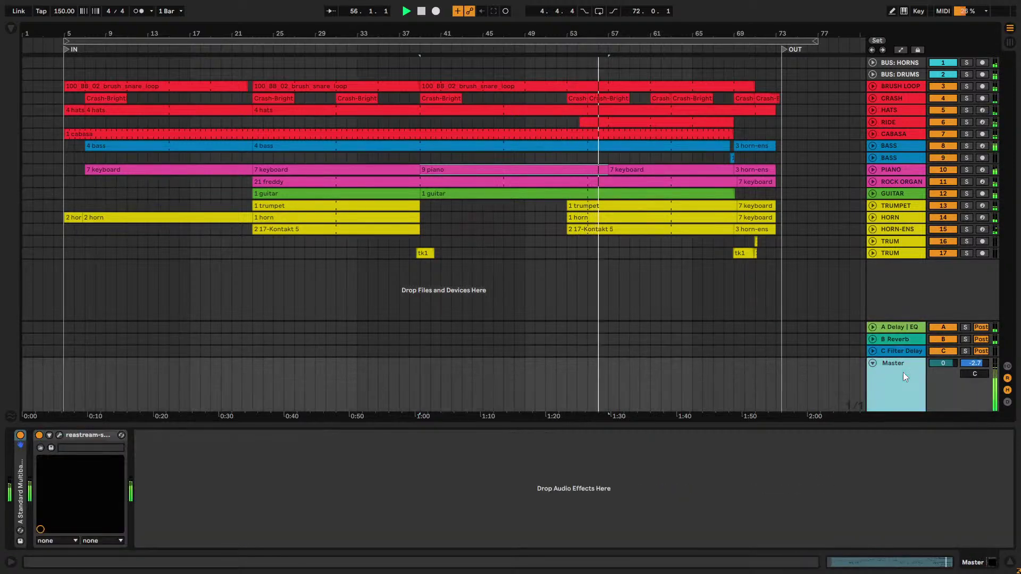
{"action": "left_click", "coordinate": [873, 364]}
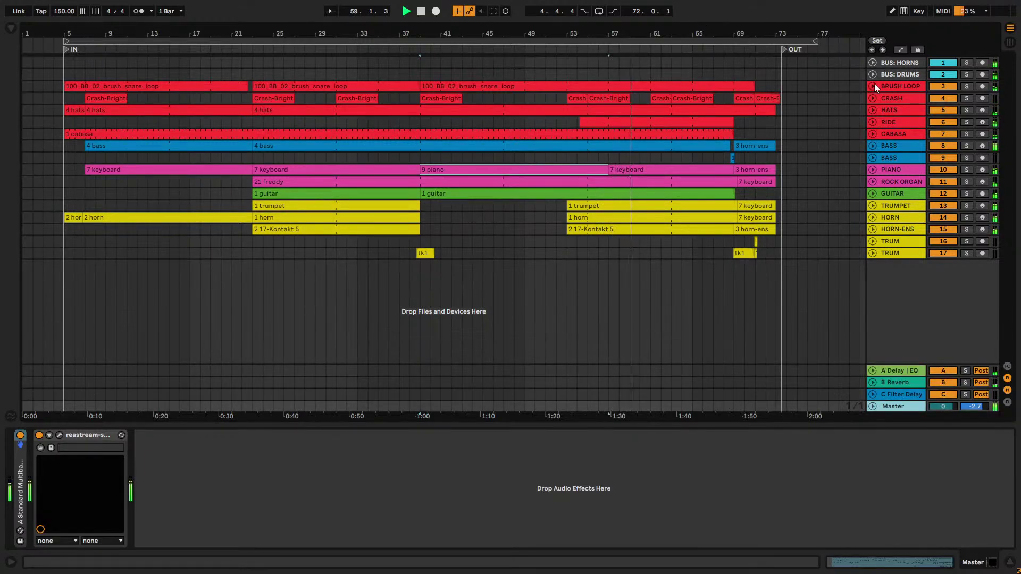
Check the trumpet track's devices, unfold the piano track, and select its 7 keyboard clip starting at bar 57
{"action": "left_click", "coordinate": [897, 206]}
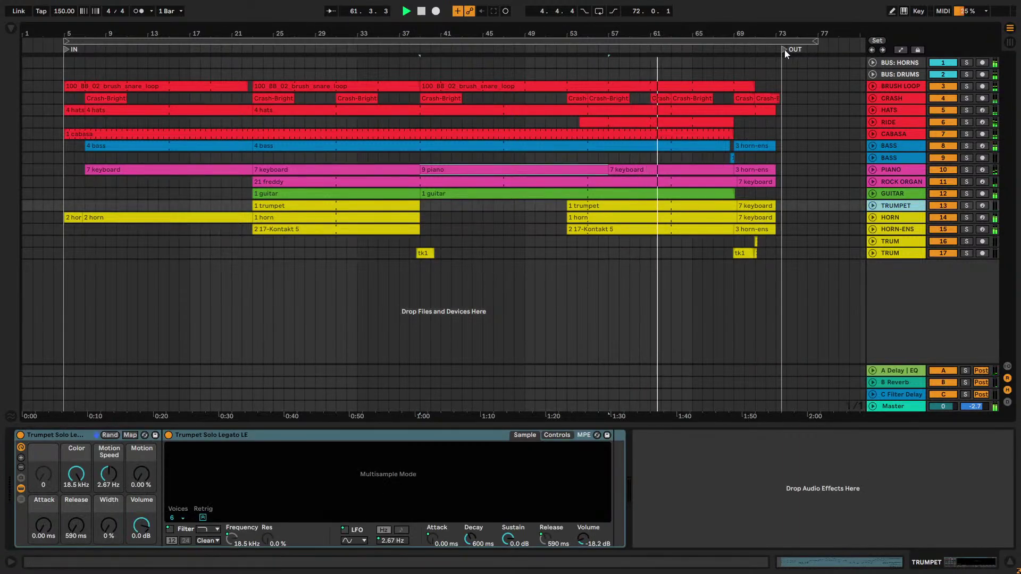
{"action": "left_click_drag", "start_coordinate": [743, 32], "coordinate": [880, 114]}
{"action": "left_click", "coordinate": [872, 170]}
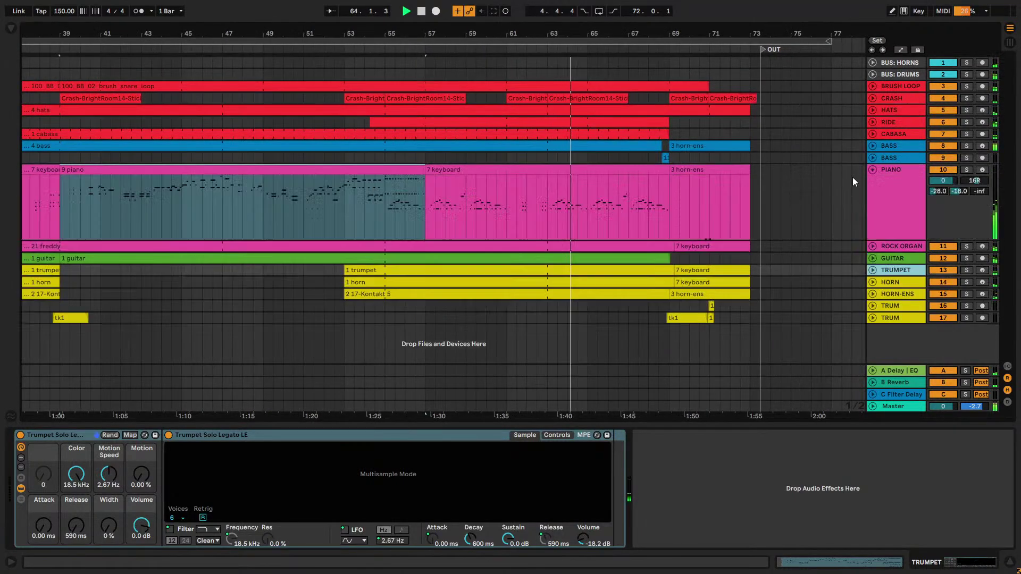
{"action": "left_click", "coordinate": [601, 160]}
{"action": "left_click", "coordinate": [601, 166]}
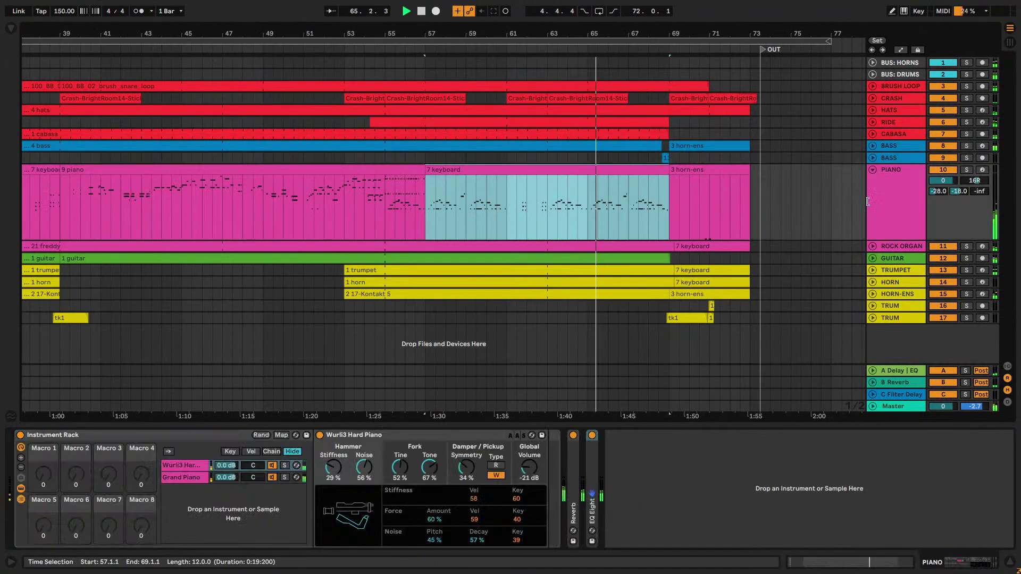
Check the device chains on BUS: HORNS and BUS: DRUMS during playback and fold the piano track
{"action": "left_click", "coordinate": [900, 63]}
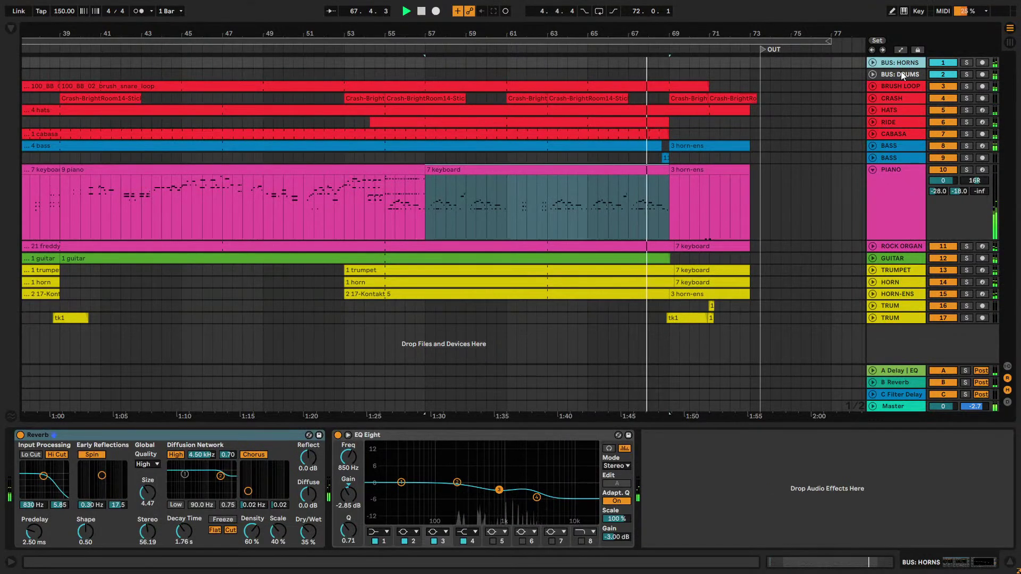
{"action": "left_click", "coordinate": [902, 75]}
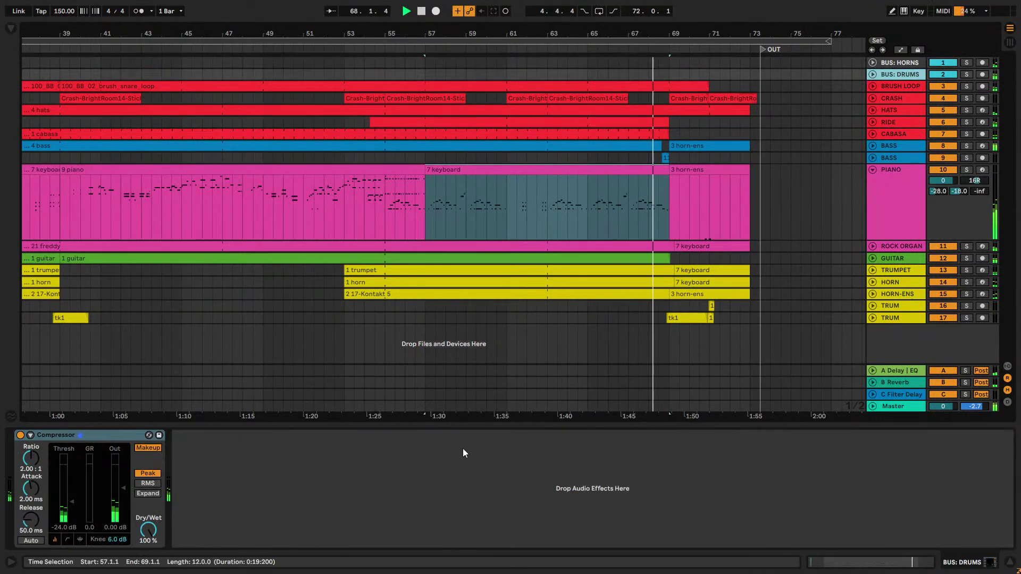
{"action": "left_click", "coordinate": [872, 169]}
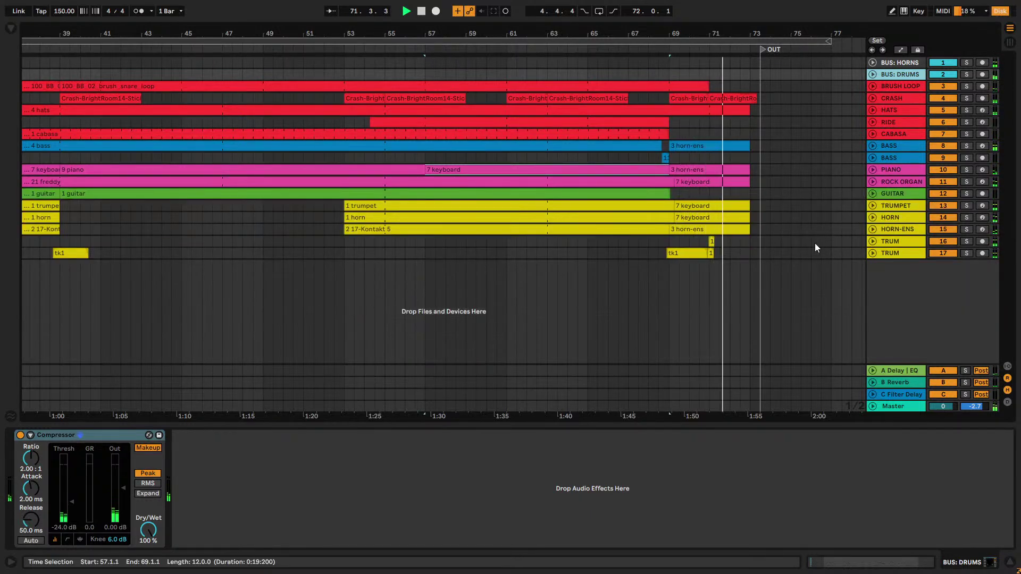
{"action": "left_click_drag", "start_coordinate": [817, 33], "coordinate": [816, 20]}
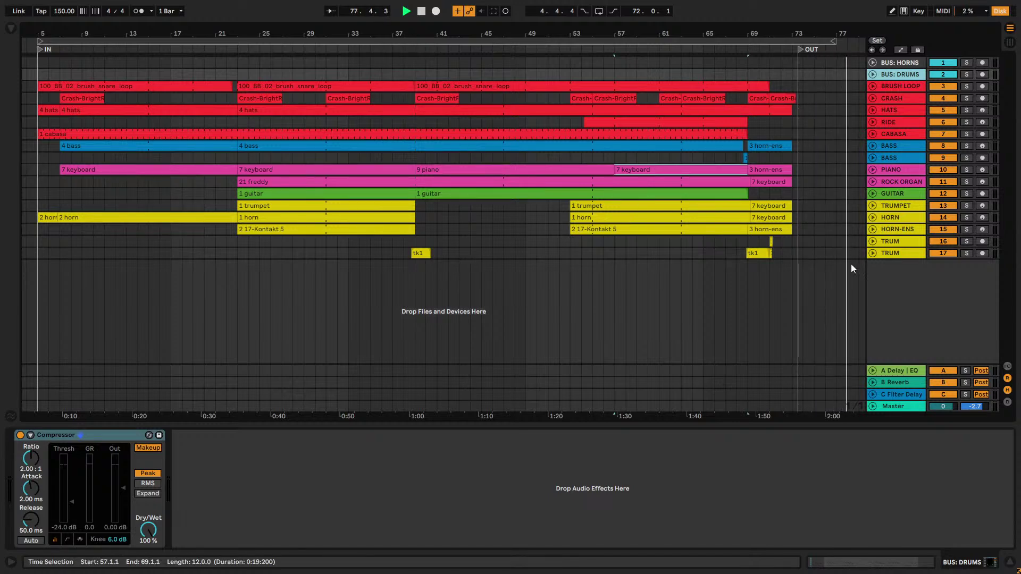
Stop playback and save the Live set
{"action": "key", "text": "space"}
{"action": "left_click_drag", "start_coordinate": [684, 27], "coordinate": [694, 25]}
{"action": "key", "text": "ctrl+s"}
{"action": "left_click", "coordinate": [633, 86]}
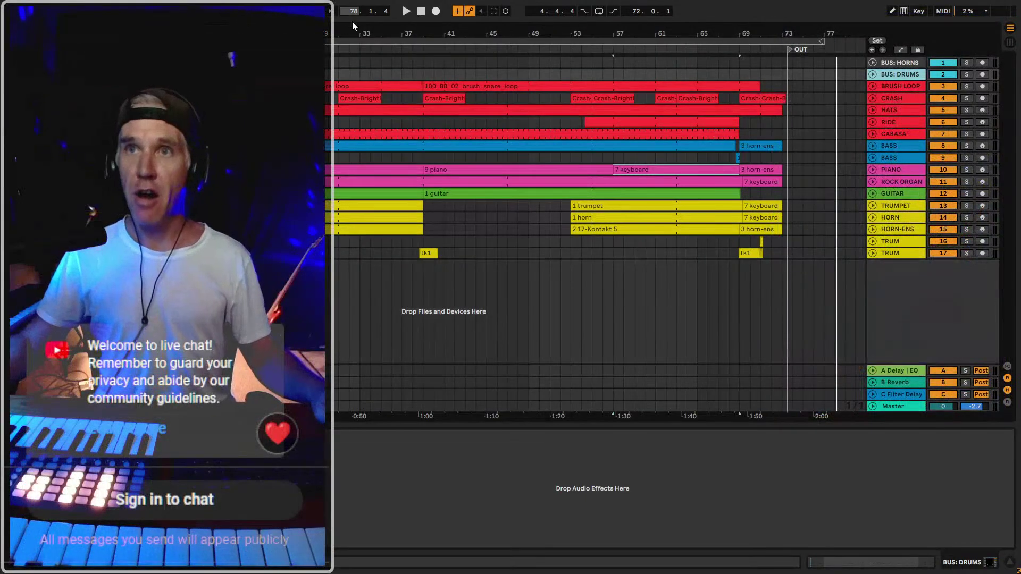
{"action": "left_click_drag", "start_coordinate": [352, 33], "coordinate": [337, 30]}
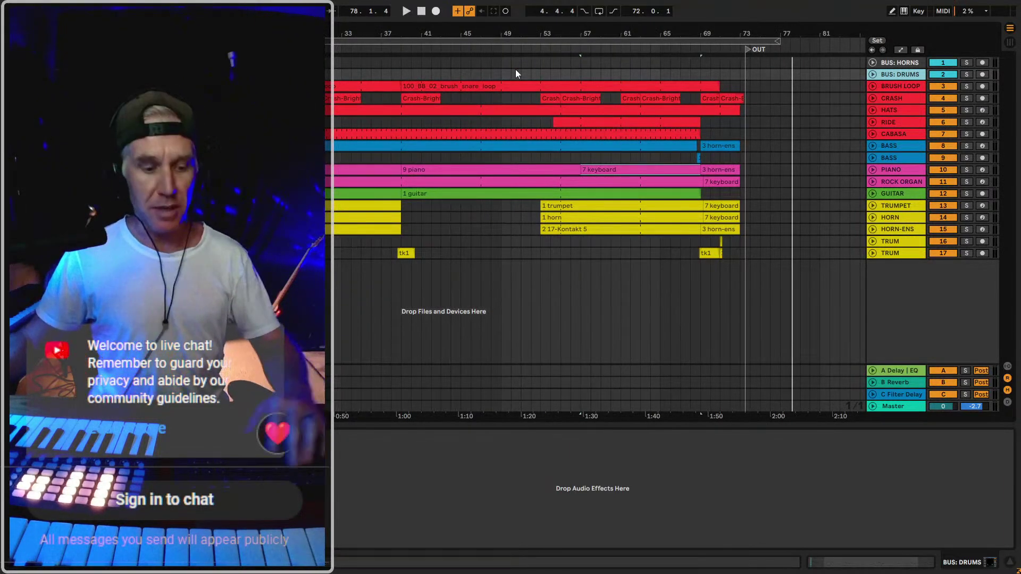
Exit full screen, then collect and save the project, copying in files from elsewhere and from other Projects
{"action": "key", "text": "ctrl+shift+f"}
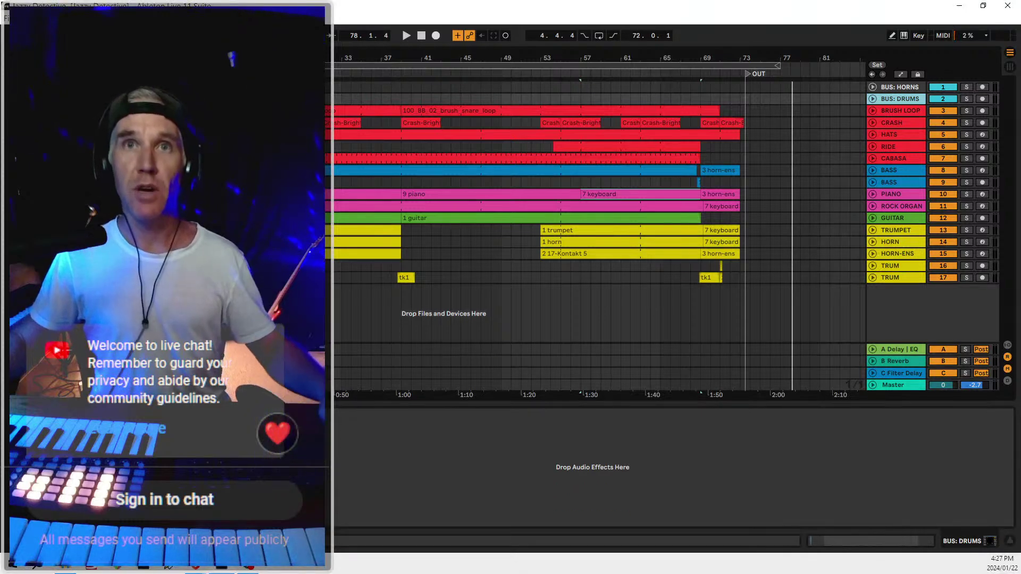
{"action": "left_click", "coordinate": [32, 158]}
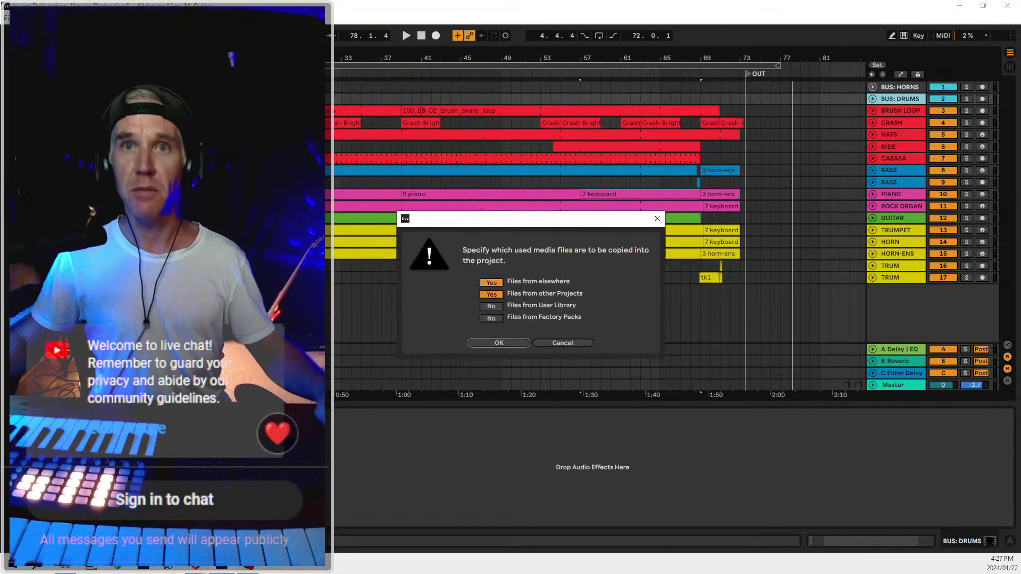
{"action": "left_click", "coordinate": [500, 343]}
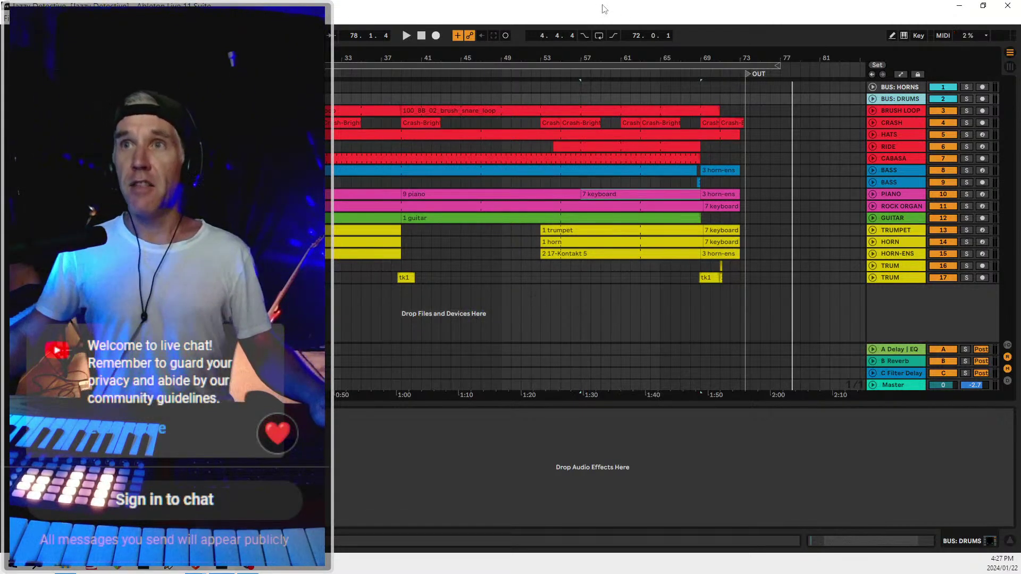
Switch to File Explorer and delete the REF SOTEK 2-21 GoGoGorilla intro .mp3 and .mp3.asd files from the Jazzy Detective Project folder
{"action": "left_click", "coordinate": [959, 8]}
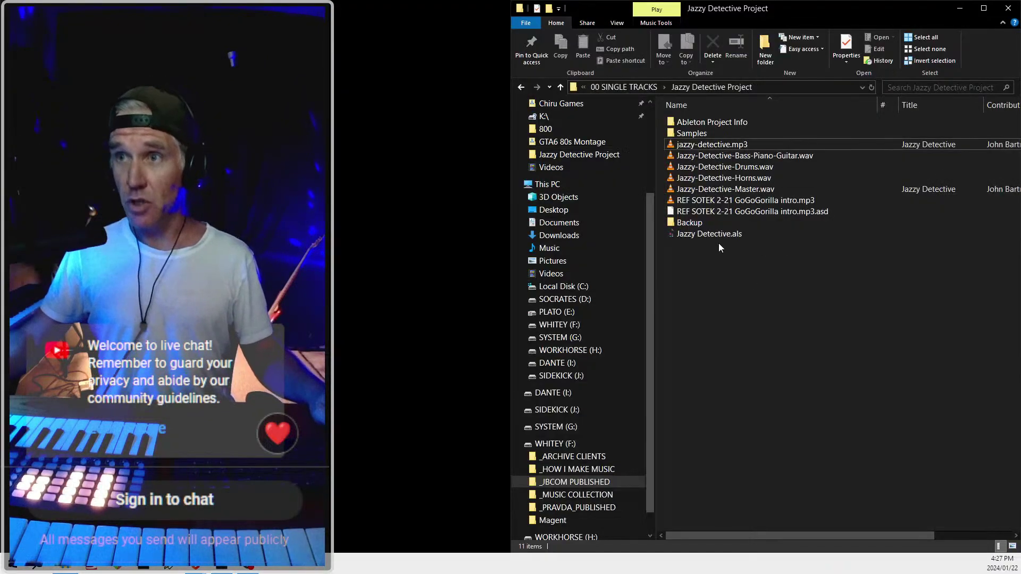
{"action": "left_click", "coordinate": [736, 202]}
{"action": "left_click", "coordinate": [737, 211], "text": "shift"}
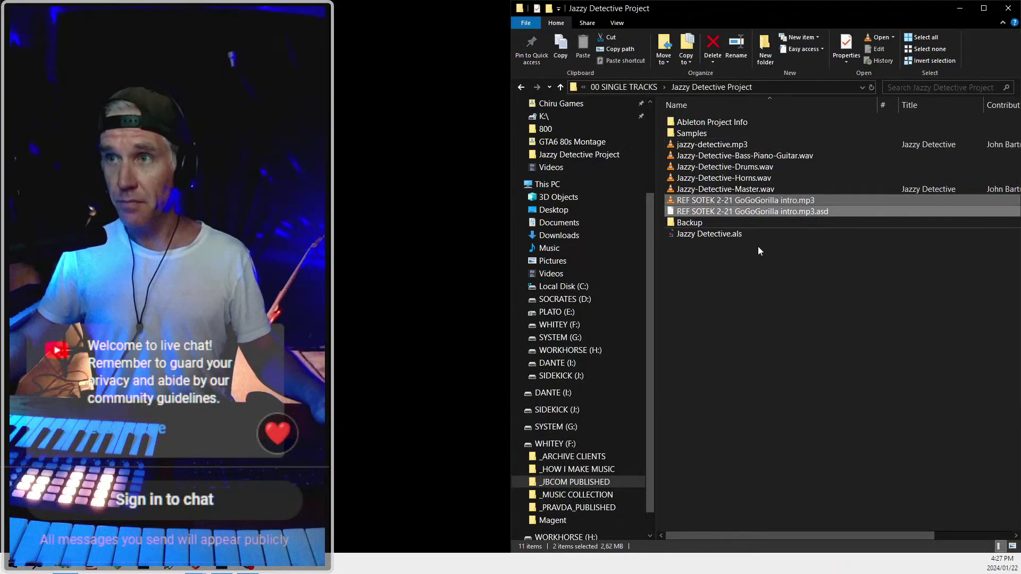
{"action": "key", "text": "Delete"}
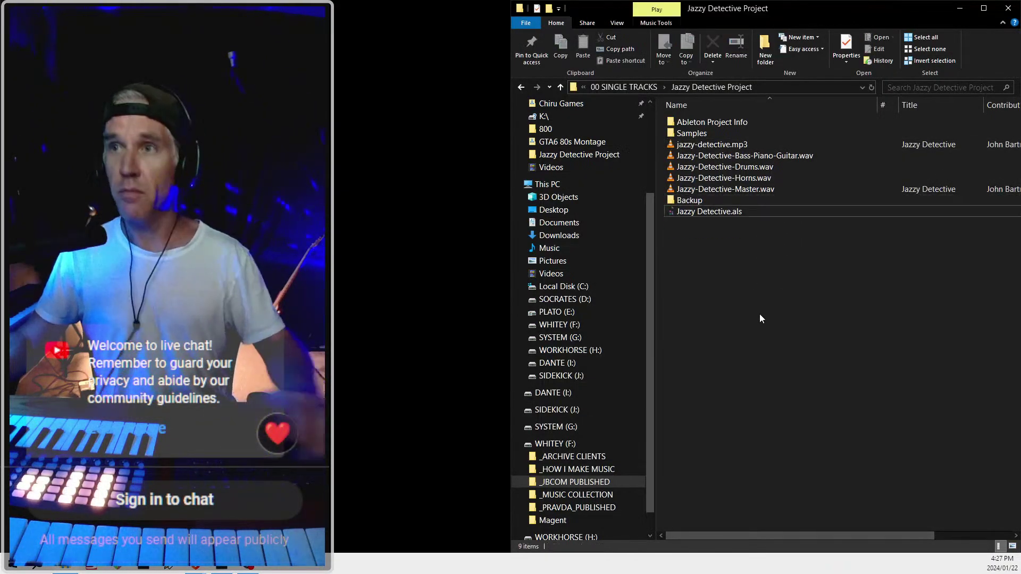
{"action": "double_click", "coordinate": [721, 213]}
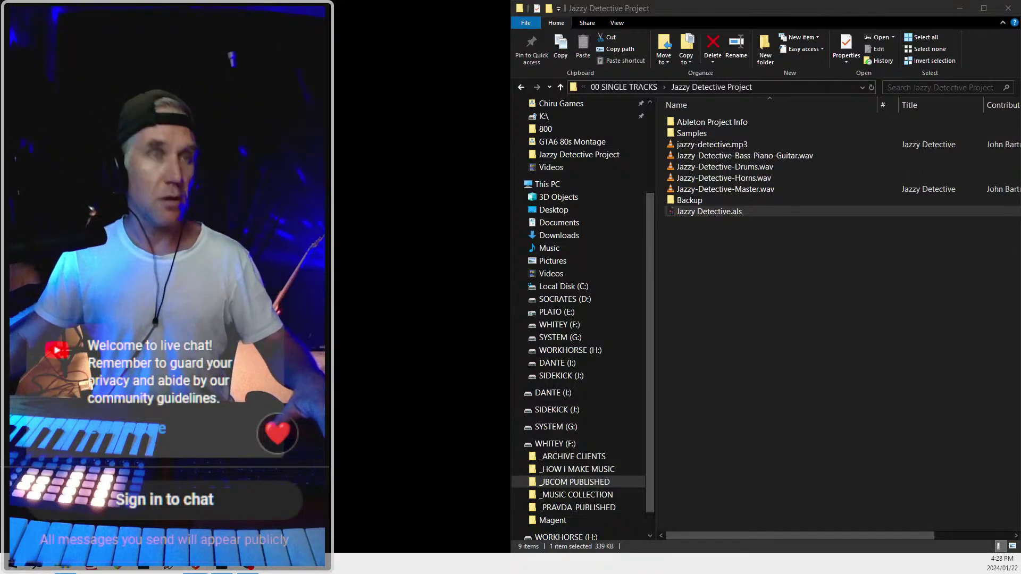
Switch to the browser and start a new video post on the Patreon creator page
{"action": "left_click_drag", "start_coordinate": [1, 19], "coordinate": [395, 19]}
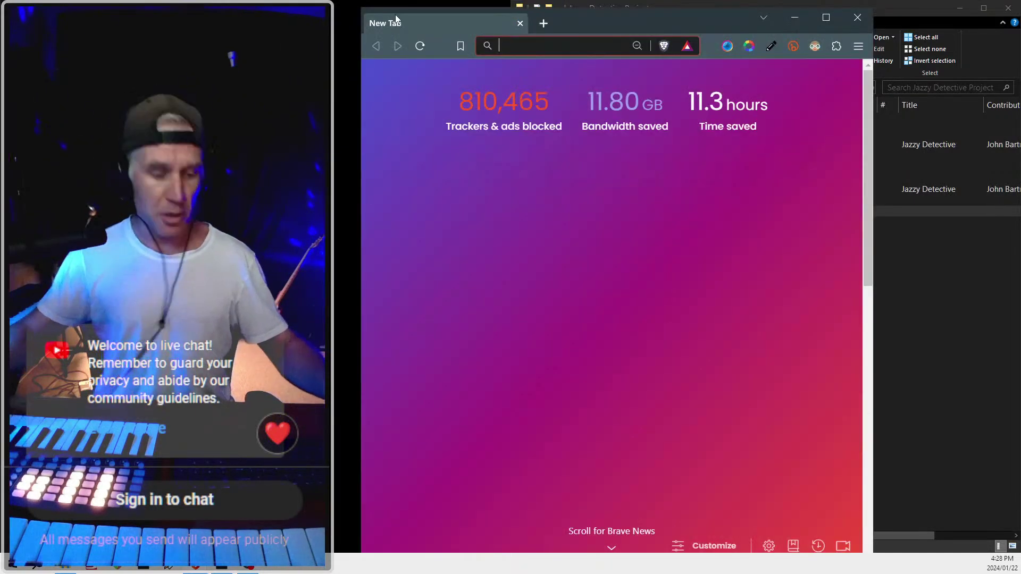
{"action": "key", "text": "super+Left"}
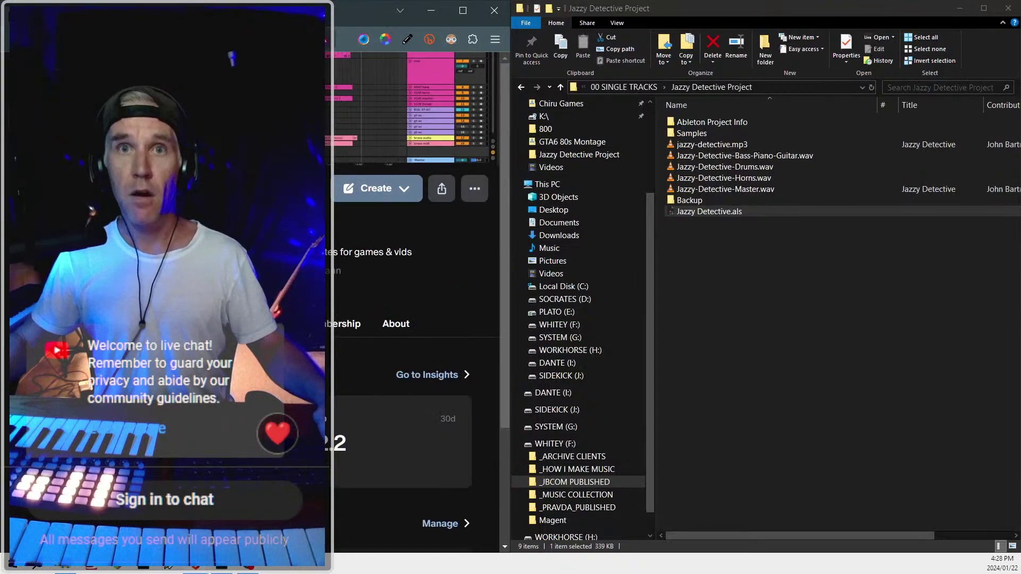
{"action": "left_click", "coordinate": [405, 194]}
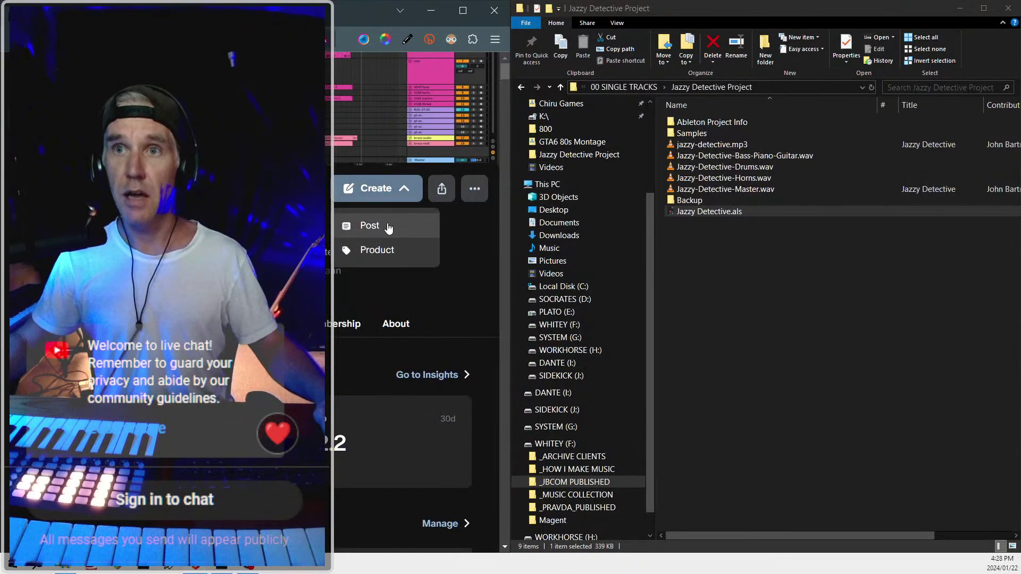
{"action": "left_click", "coordinate": [369, 226]}
{"action": "left_click", "coordinate": [463, 10]}
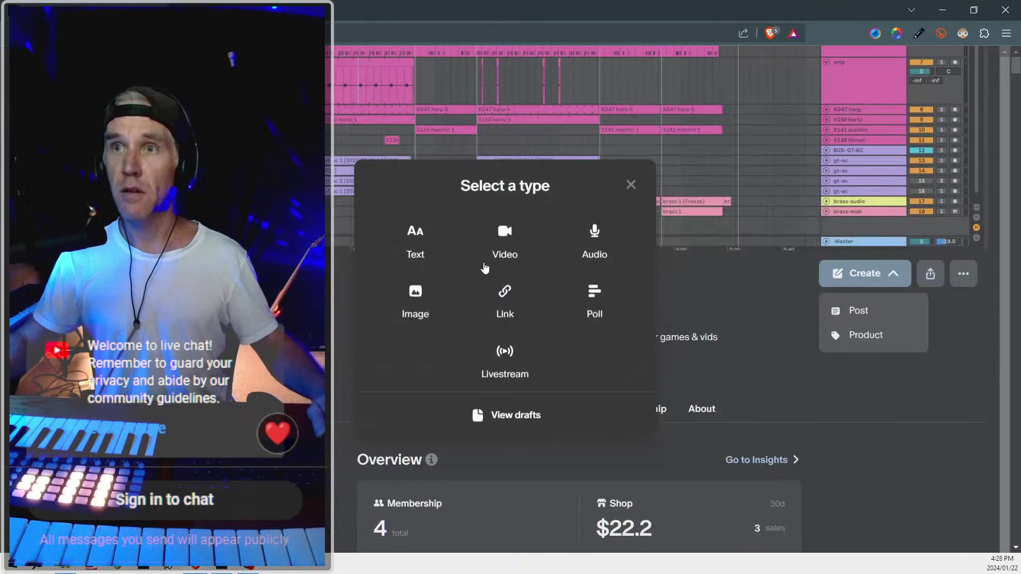
{"action": "left_click", "coordinate": [505, 242]}
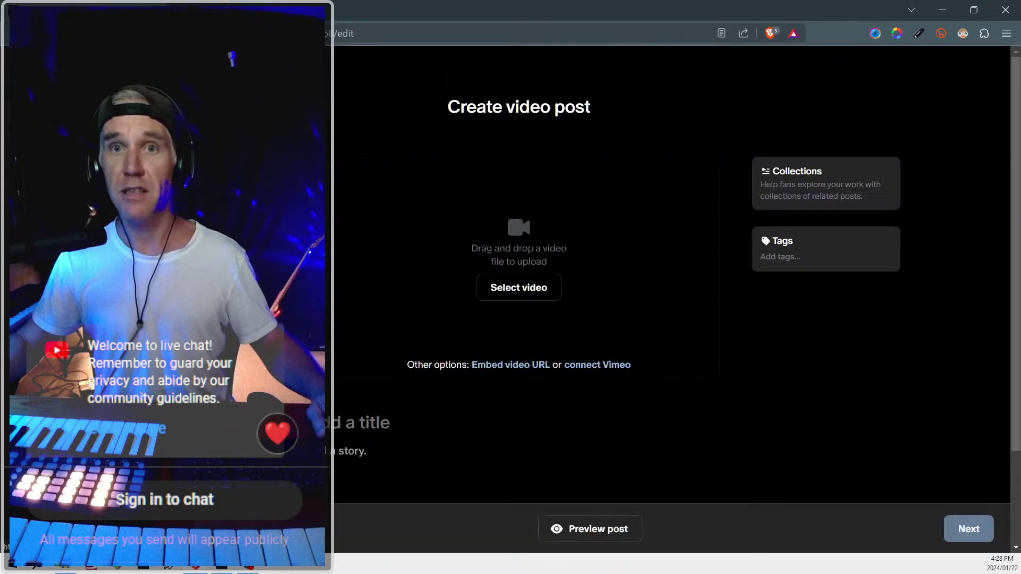
Return to the Patreon creator home page and look through its overview and latest posts
{"action": "left_click", "coordinate": [48, 103]}
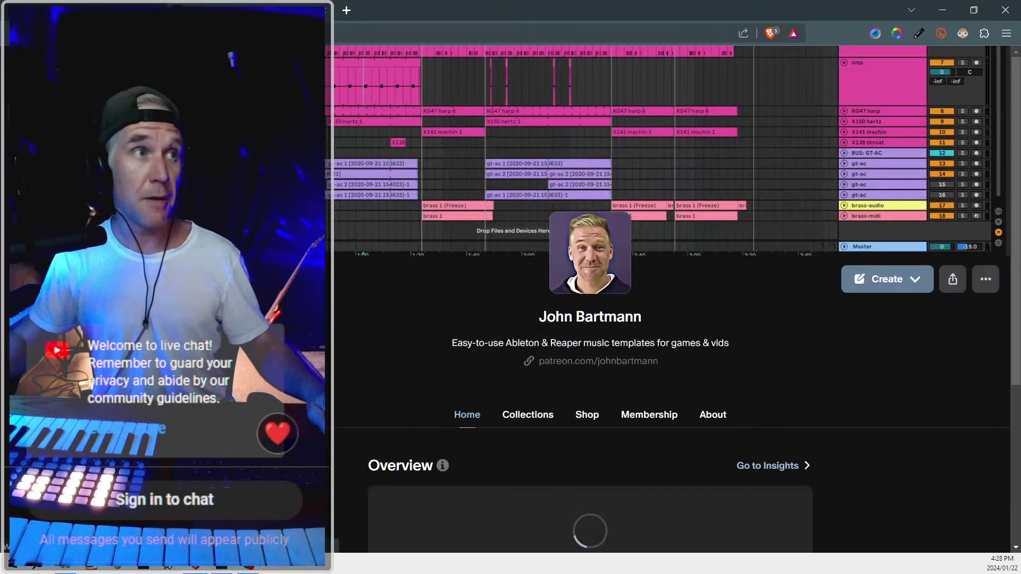
{"action": "scroll", "coordinate": [398, 343], "scroll_direction": "down", "scroll_amount": 3}
{"action": "scroll", "coordinate": [398, 343], "scroll_direction": "down", "scroll_amount": 2}
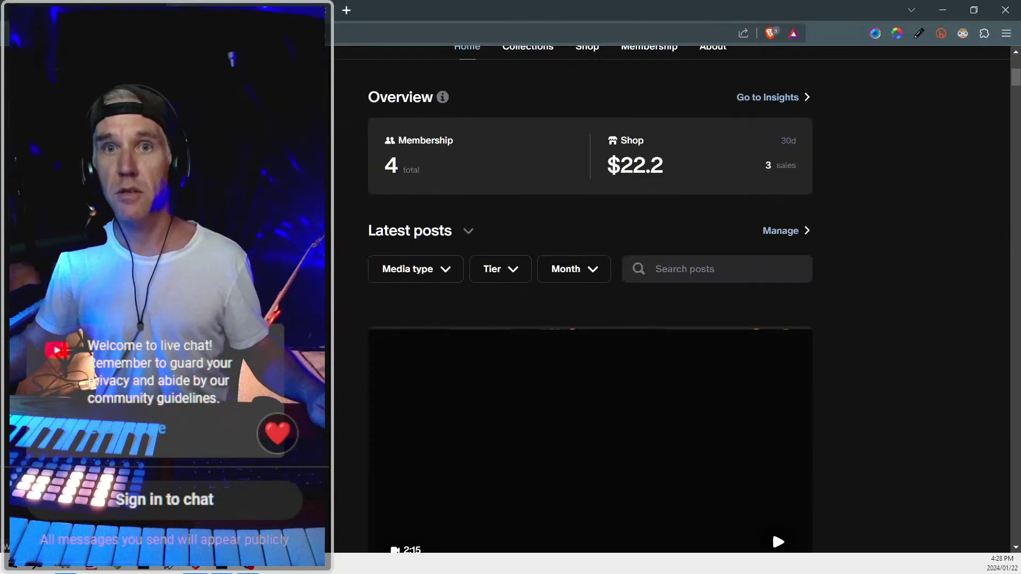
{"action": "left_click", "coordinate": [47, 206]}
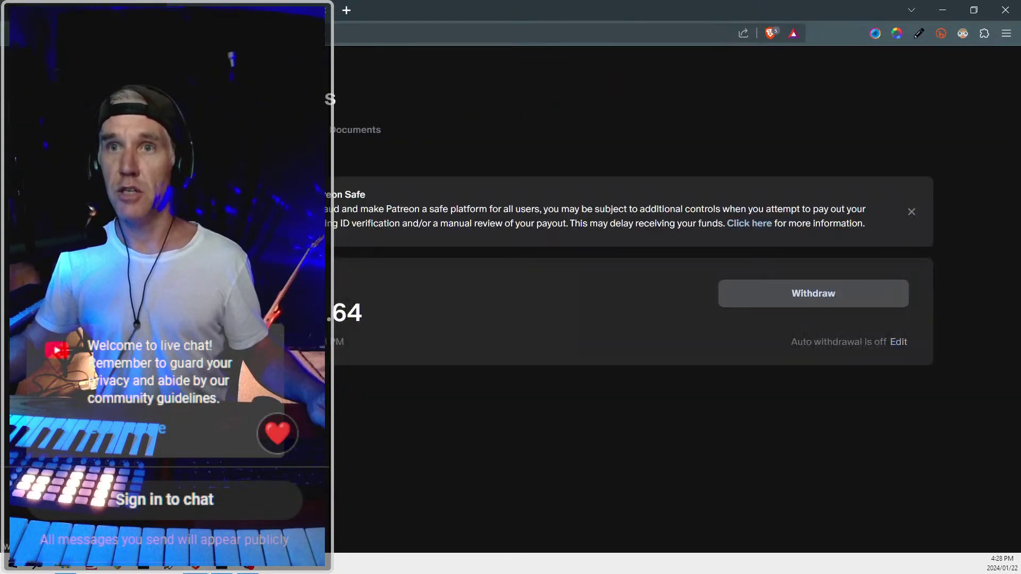
{"action": "left_click", "coordinate": [48, 101]}
{"action": "scroll", "coordinate": [508, 396], "scroll_direction": "down", "scroll_amount": 5}
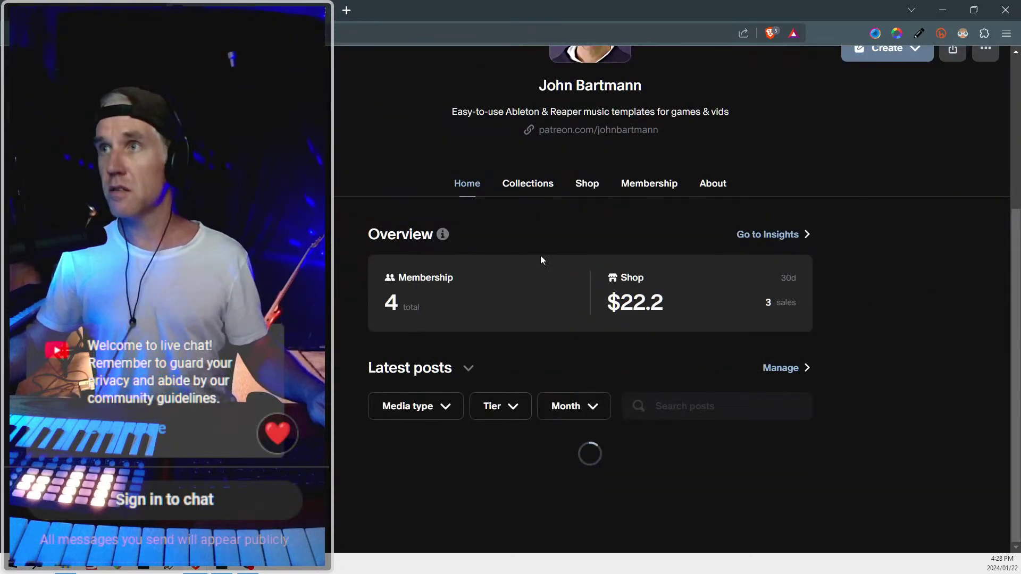
{"action": "scroll", "coordinate": [540, 253], "scroll_direction": "down", "scroll_amount": 8}
{"action": "scroll", "coordinate": [455, 303], "scroll_direction": "up", "scroll_amount": 5}
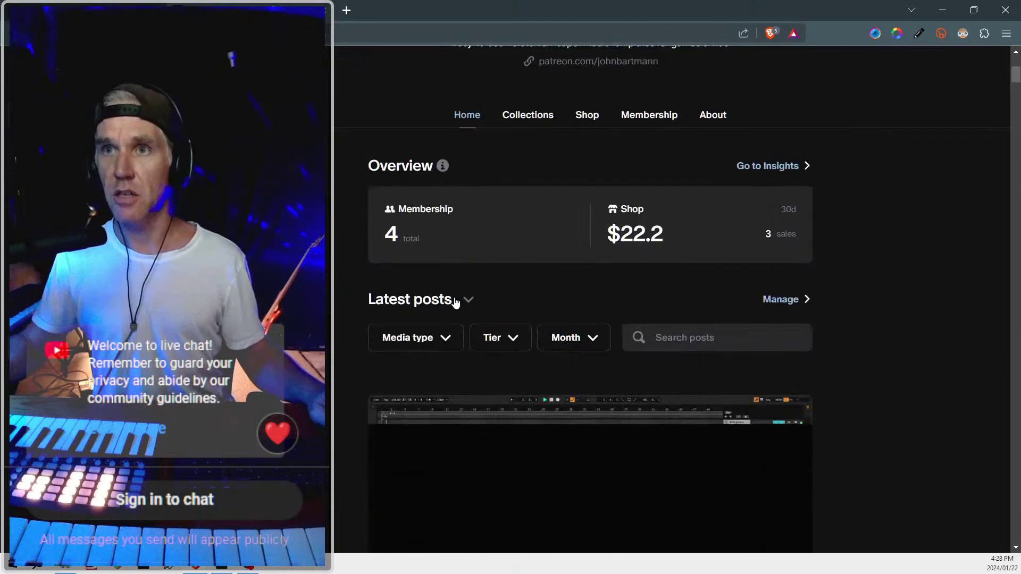
{"action": "scroll", "coordinate": [486, 340], "scroll_direction": "down", "scroll_amount": 3}
{"action": "scroll", "coordinate": [574, 250], "scroll_direction": "up", "scroll_amount": 1}
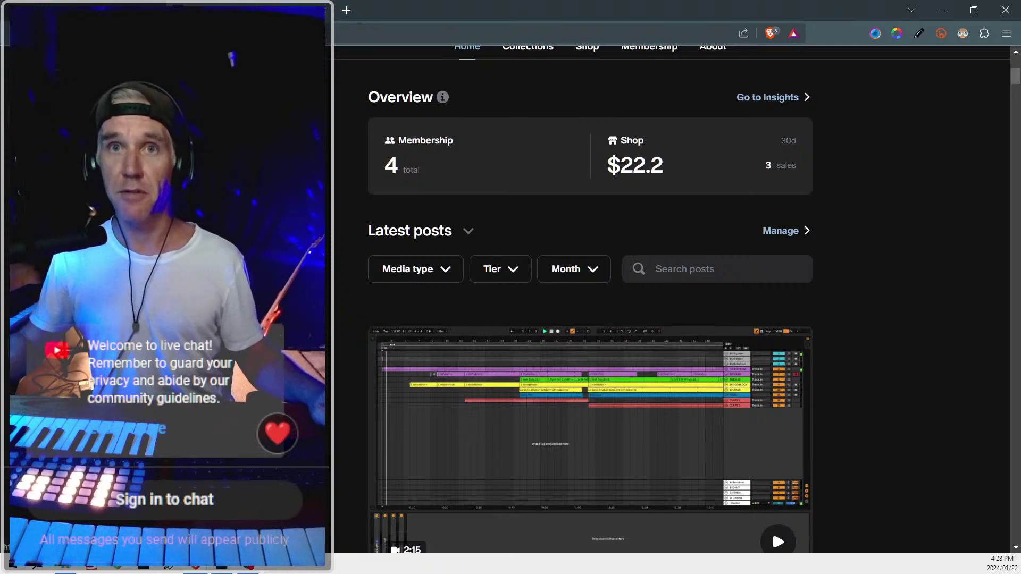
{"action": "scroll", "coordinate": [414, 245], "scroll_direction": "up", "scroll_amount": 3}
{"action": "scroll", "coordinate": [652, 257], "scroll_direction": "up", "scroll_amount": 1}
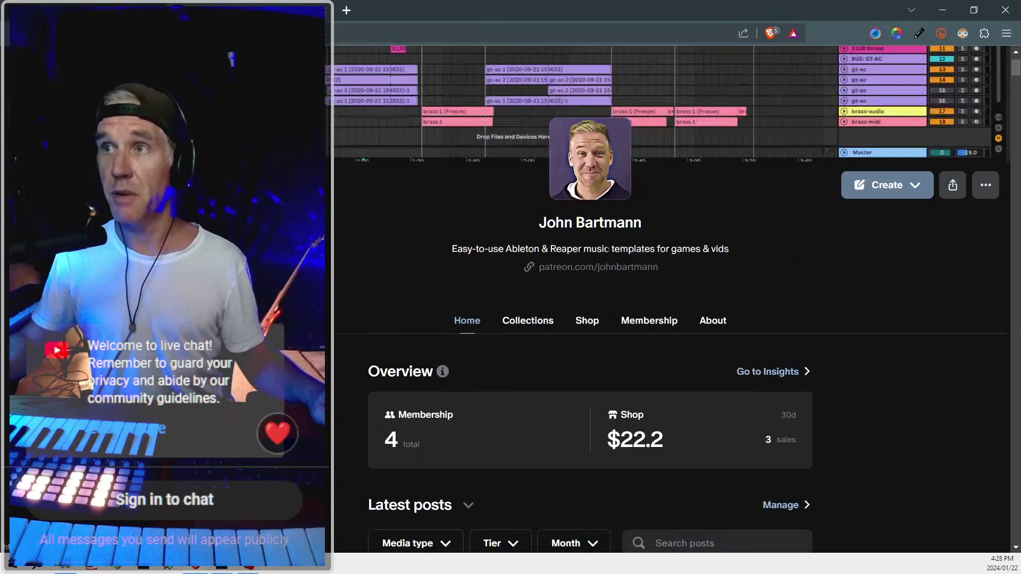
{"action": "scroll", "coordinate": [341, 242], "scroll_direction": "down", "scroll_amount": 2}
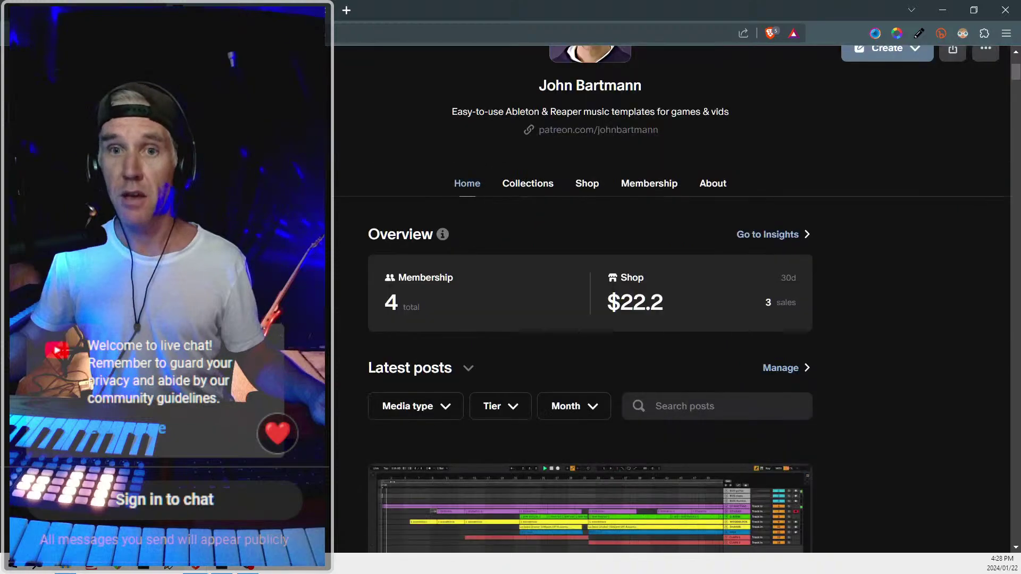
{"action": "scroll", "coordinate": [340, 242], "scroll_direction": "up", "scroll_amount": 3}
{"action": "scroll", "coordinate": [483, 391], "scroll_direction": "down", "scroll_amount": 12}
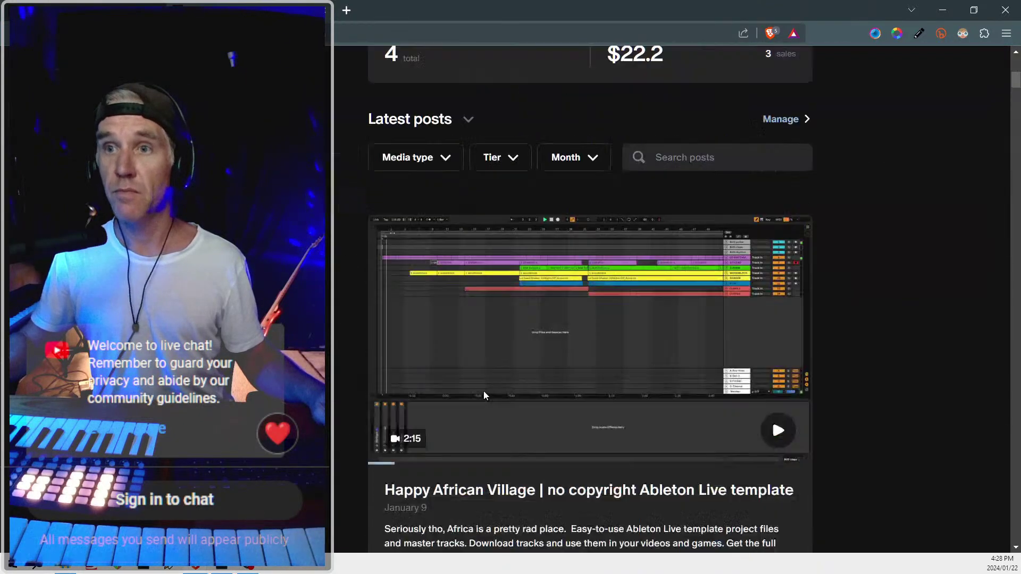
{"action": "scroll", "coordinate": [484, 392], "scroll_direction": "up", "scroll_amount": 12}
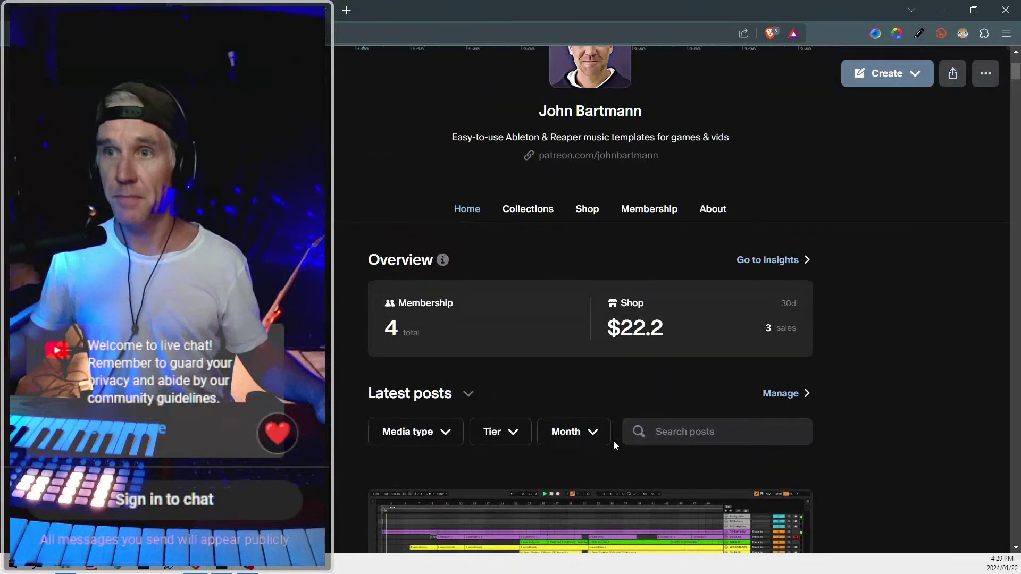
{"action": "scroll", "coordinate": [613, 441], "scroll_direction": "up", "scroll_amount": 4}
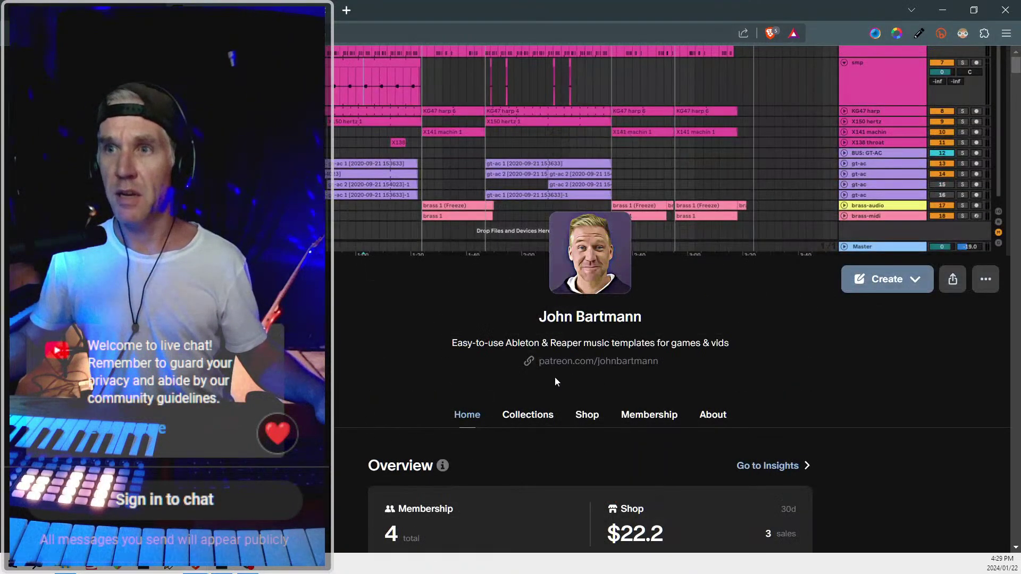
{"action": "left_click", "coordinate": [894, 285]}
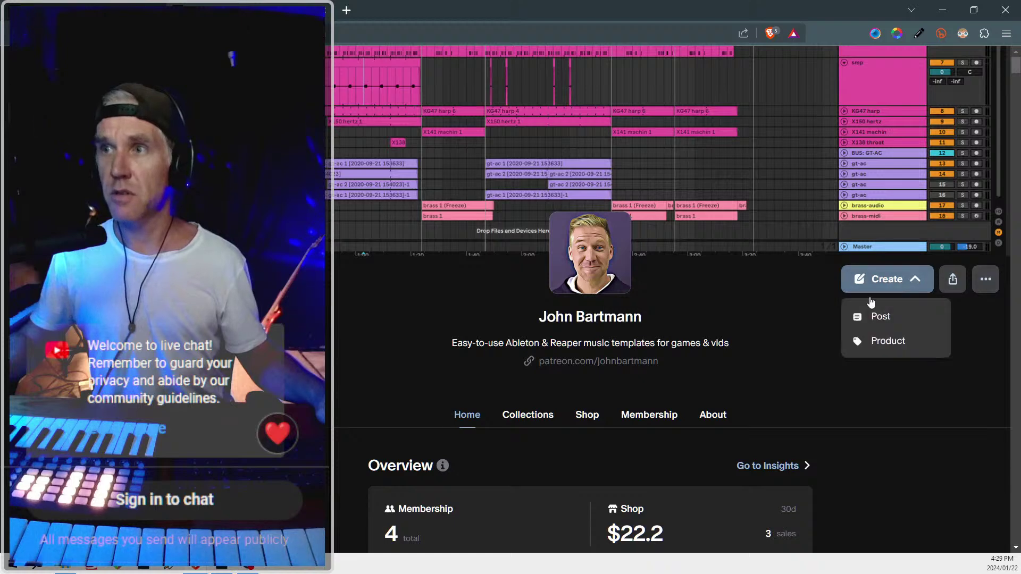
{"action": "left_click", "coordinate": [789, 324]}
Copy the title, date and description of the Happy African Village post into the new video post's body
{"action": "scroll", "coordinate": [789, 323], "scroll_direction": "down", "scroll_amount": 14}
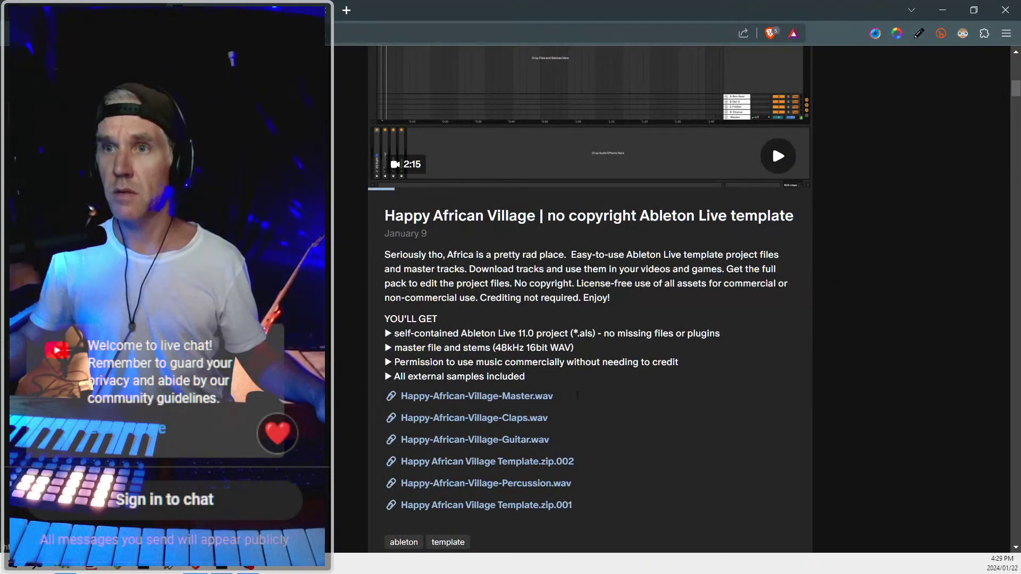
{"action": "scroll", "coordinate": [604, 441], "scroll_direction": "down", "scroll_amount": 1}
{"action": "left_click_drag", "start_coordinate": [562, 314], "coordinate": [358, 148]}
{"action": "key", "text": "ctrl+Tab"}
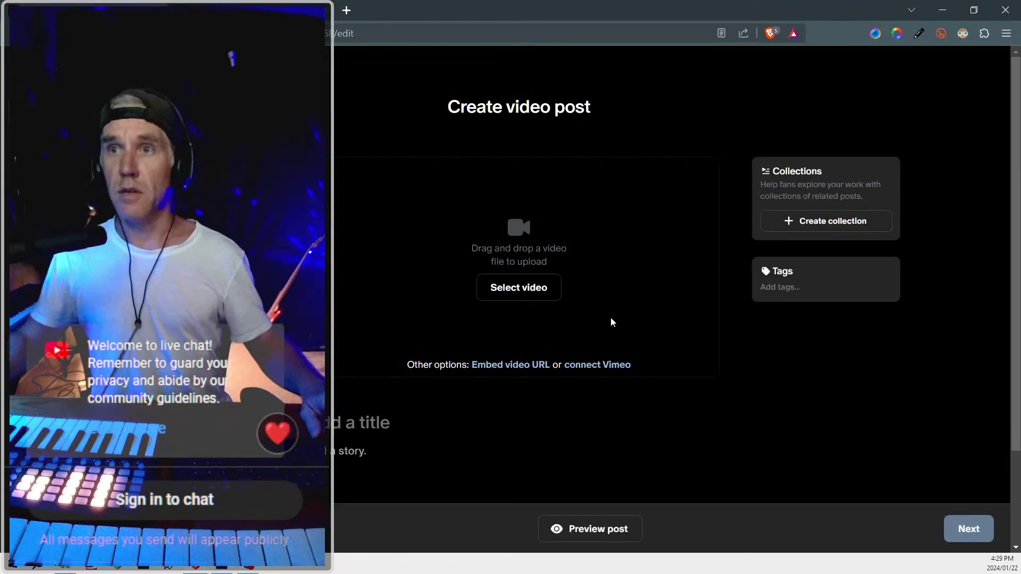
{"action": "scroll", "coordinate": [611, 322], "scroll_direction": "down", "scroll_amount": 2}
{"action": "type", "text": "Happy African Village | no copyright Ableton Live template January 9  Seriously tho, Africa is a pretty rad place.  Easy-to-use Ableton Live template project files and master tracks. Download tracks and use them in your videos and games. Get the full pack to get the project files. No copyright. License-free use of all assets for commercial or non-commercial use. Crediting not required. Enjoy!  WHAT YOU'LL GET Self-contained Ableton Live 11.0 project (*.als) - no missing files or plugins Master file and stems (48kHz 16bit WAV) Permission to use music commercially without needing to credit All external samples included"}
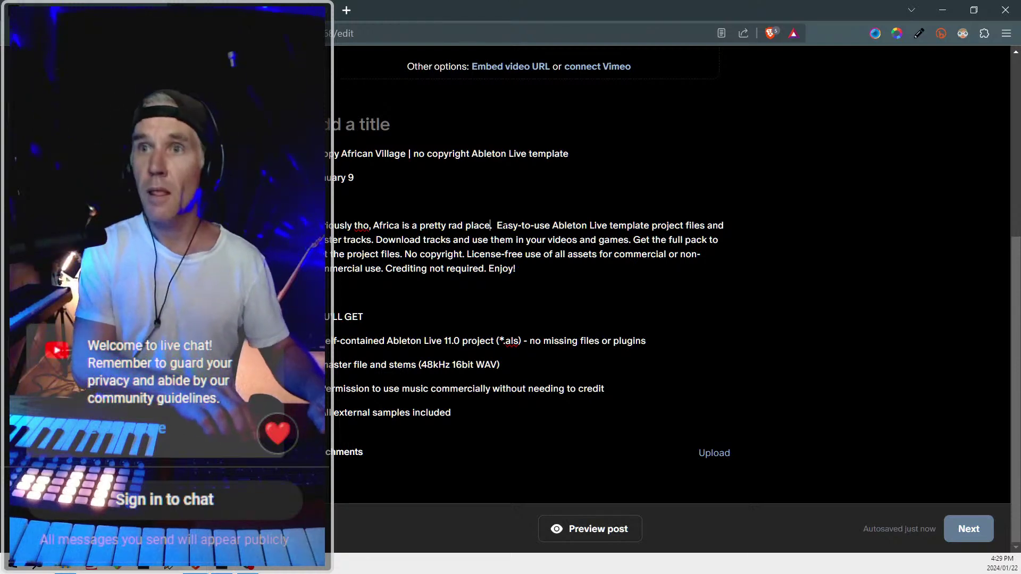
Delete the wording "Seriously tho, Africa is a pretty rad place" from the new post's description
{"action": "left_click_drag", "start_coordinate": [489, 225], "coordinate": [300, 225]}
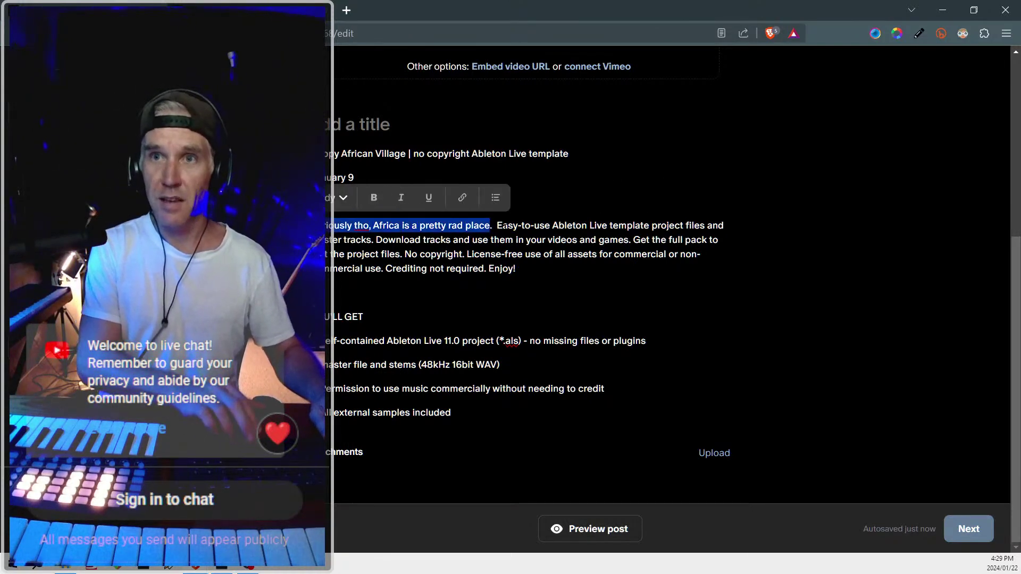
{"action": "key", "text": "BackSpace"}
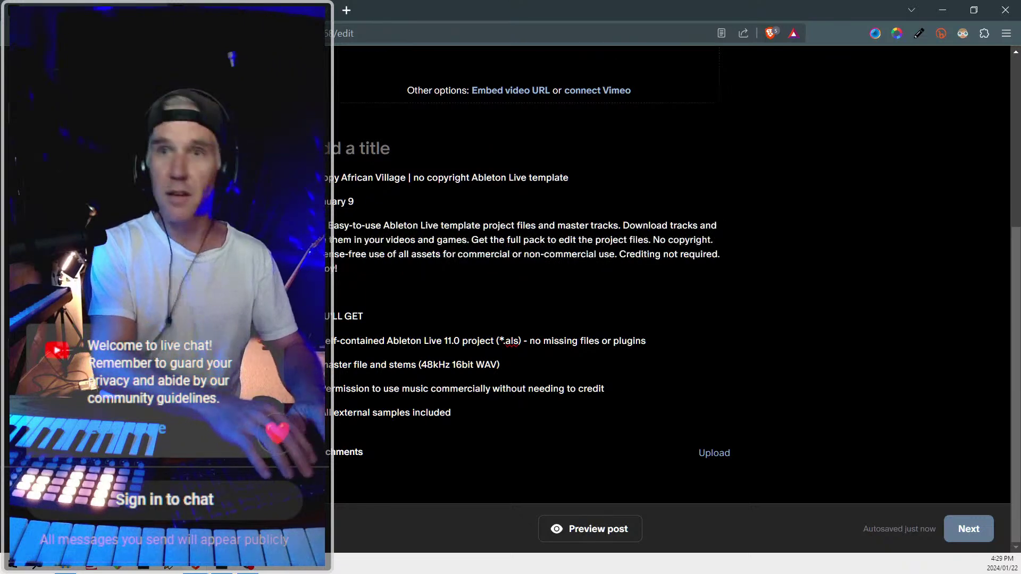
{"action": "type", "text": "re's been."}
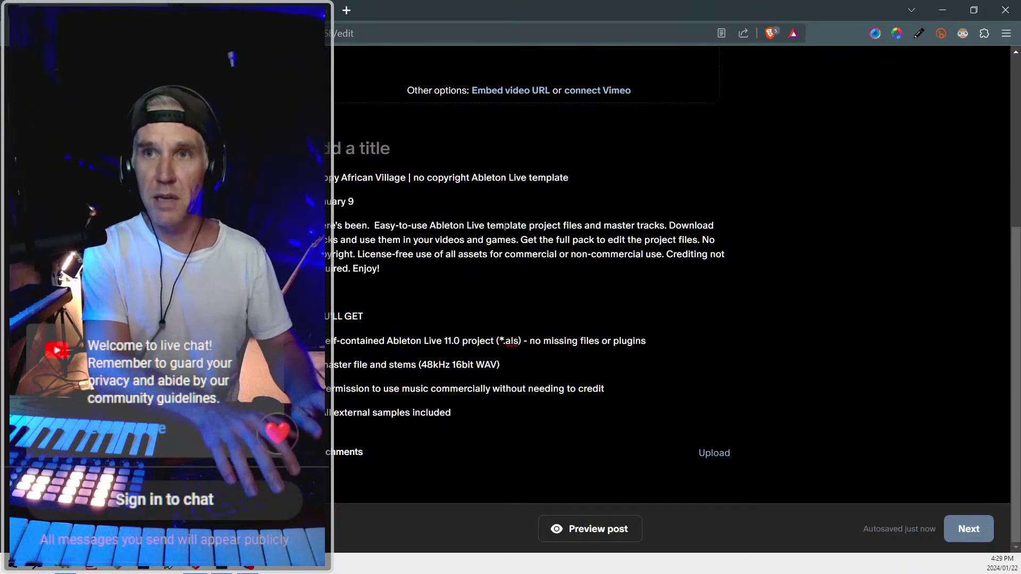
{"action": "key", "text": "BackSpace"}
{"action": "key", "text": "BackSpace"}
{"action": "key", "text": "BackSpace"}
{"action": "key", "text": "BackSpace"}
{"action": "key", "text": "BackSpace"}
{"action": "key", "text": "BackSpace"}
{"action": "key", "text": "BackSpace"}
{"action": "key", "text": "BackSpace"}
{"action": "key", "text": "BackSpace"}
{"action": "key", "text": "BackSpace"}
{"action": "key", "text": "BackSpace"}
{"action": "key", "text": "BackSpace"}
{"action": "key", "text": "BackSpace"}
{"action": "key", "text": "BackSpace"}
{"action": "key", "text": "BackSpace"}
{"action": "key", "text": "BackSpace"}
Delete the "January 9" date line from the new post's body
{"action": "key", "text": "Return"}
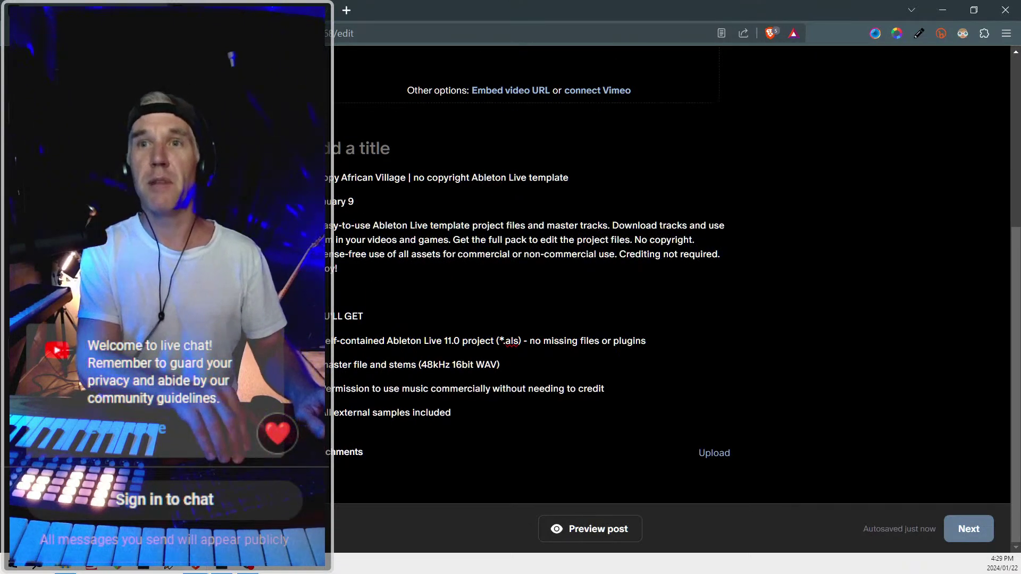
{"action": "key", "text": "shift+Home"}
{"action": "key", "text": "BackSpace"}
{"action": "key", "text": "BackSpace"}
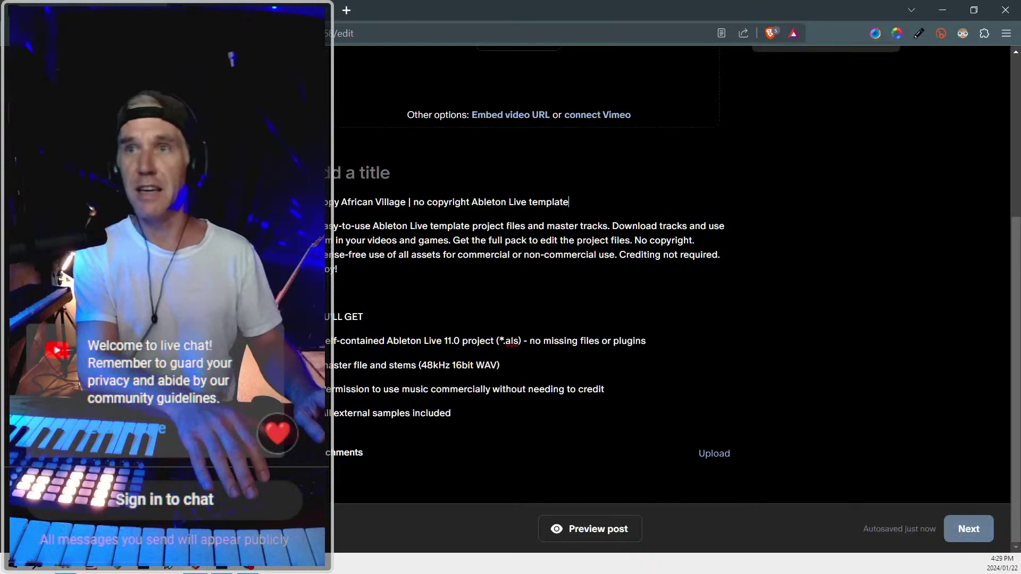
Replace "Happy African Village" with "Jazzy Detective" in the first line of the post's body
{"action": "key", "text": "Home"}
{"action": "key", "text": "ctrl+shift+Right"}
{"action": "key", "text": "ctrl+shift+Right"}
{"action": "key", "text": "ctrl+shift+Right"}
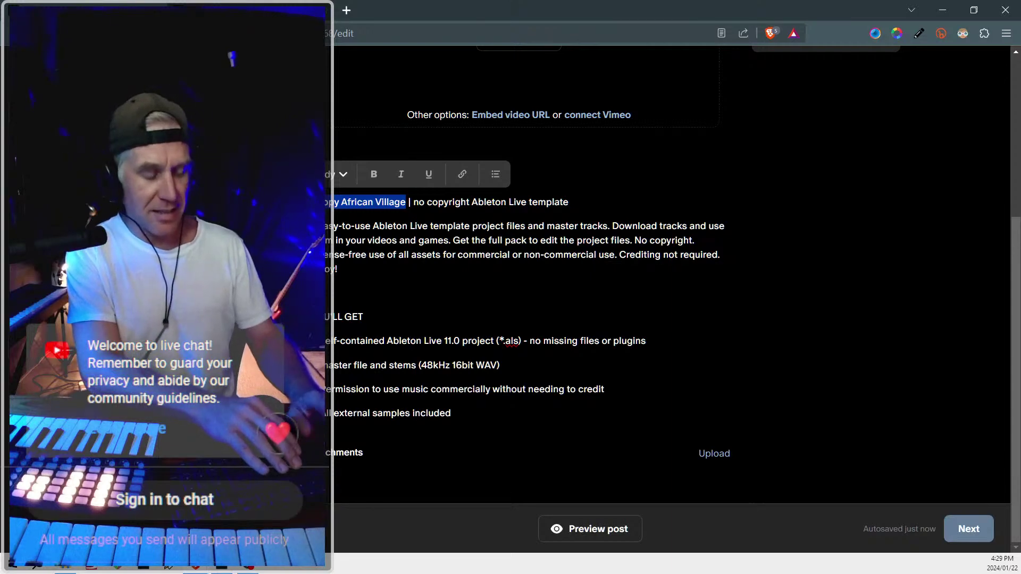
{"action": "type", "text": "Lazy DDe"}
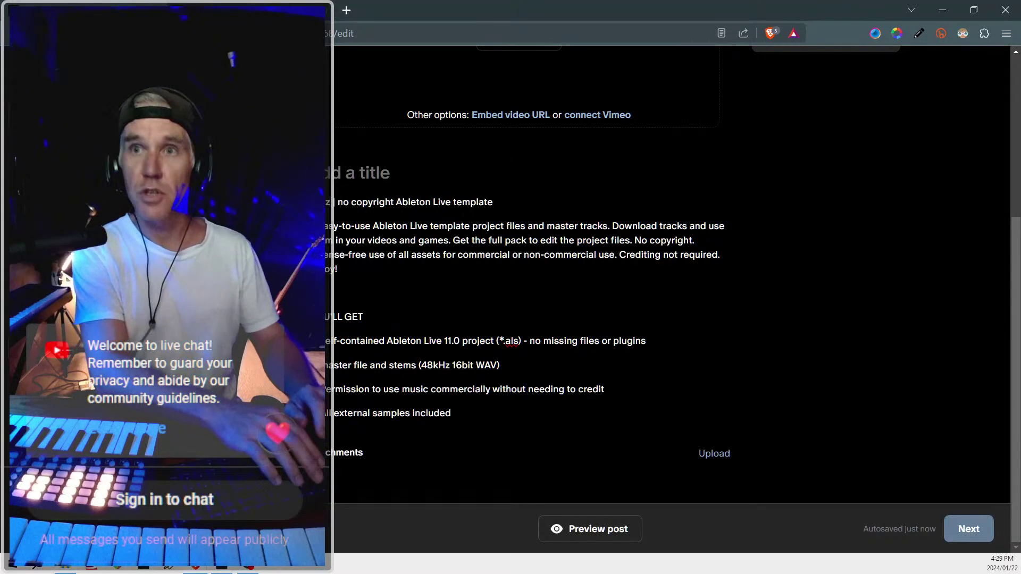
{"action": "key", "text": "BackSpace"}
{"action": "key", "text": "BackSpace"}
{"action": "type", "text": "etective |"}
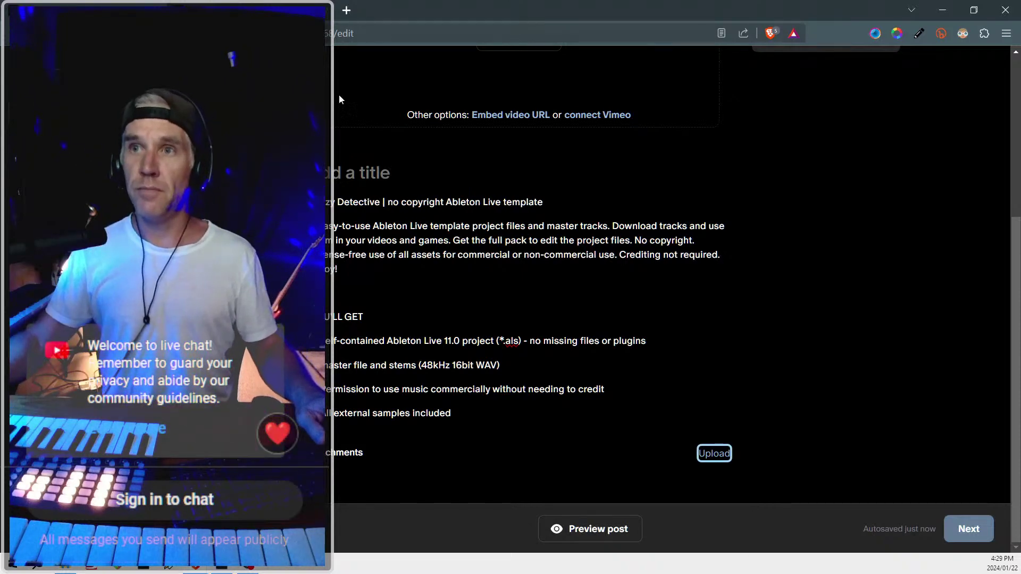
Remove the stray space before "Easy-to-use" and begin the description with "Murder by the docks. Nobody seen nothin."
{"action": "left_click_drag", "start_coordinate": [443, 241], "coordinate": [448, 240]}
{"action": "key", "text": "Right"}
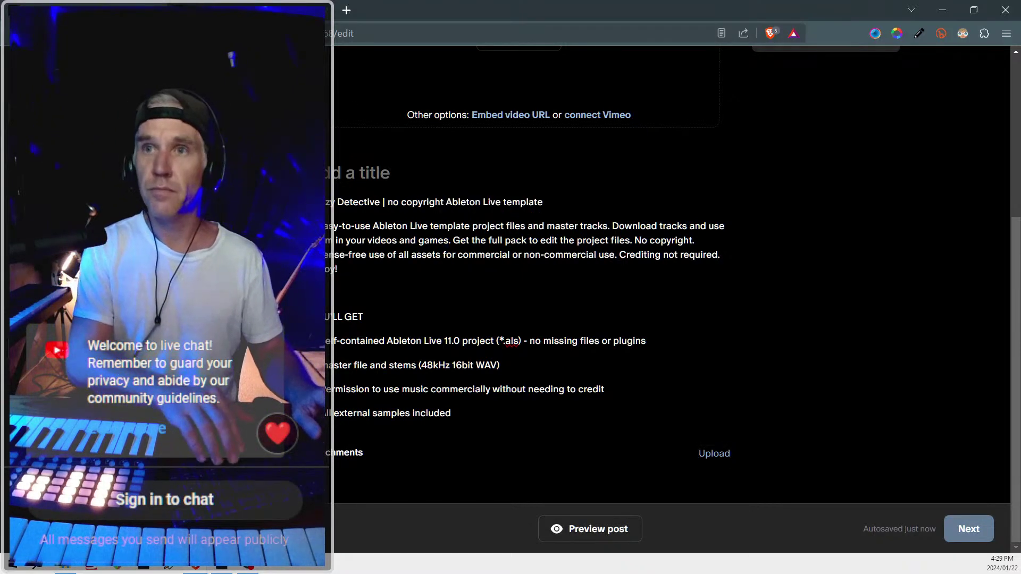
{"action": "left_click", "coordinate": [543, 202]}
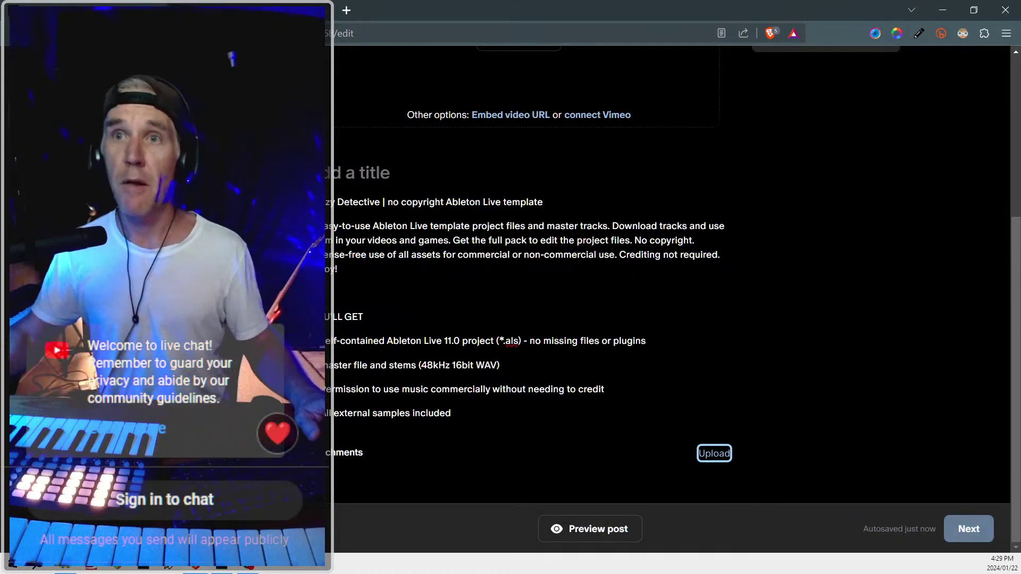
{"action": "left_click", "coordinate": [409, 241]}
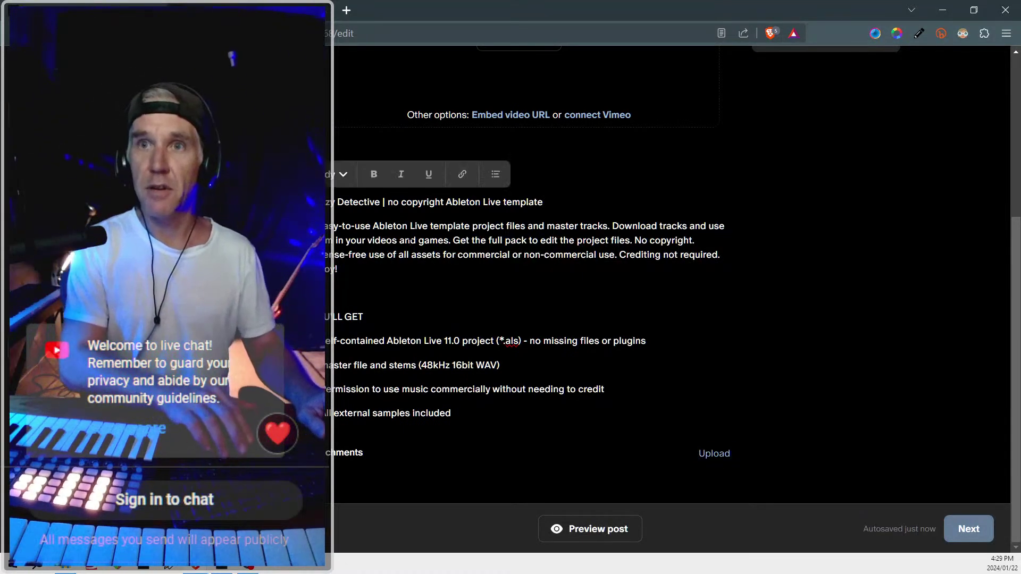
{"action": "left_click", "coordinate": [409, 241]}
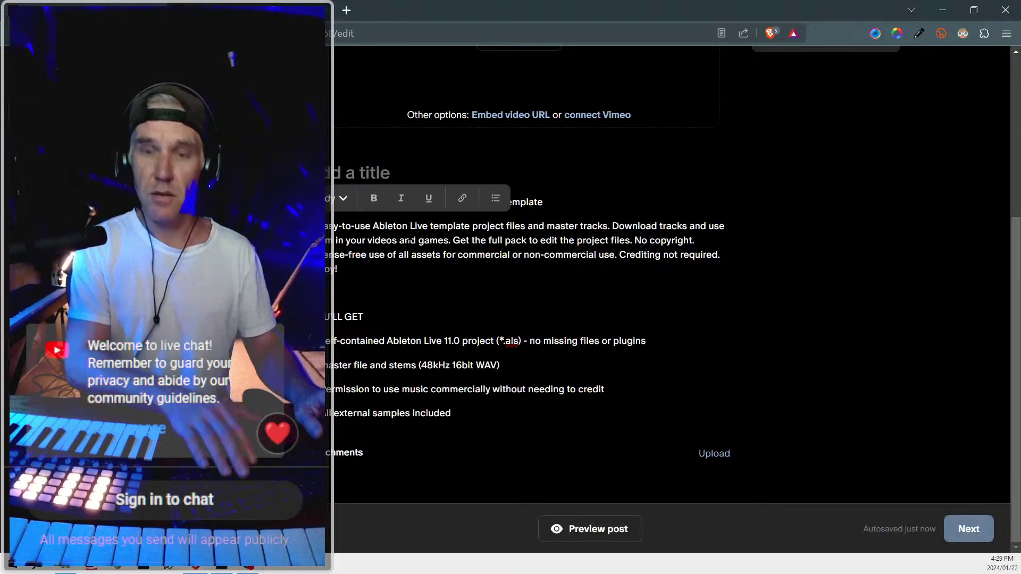
{"action": "key", "text": "BackSpace"}
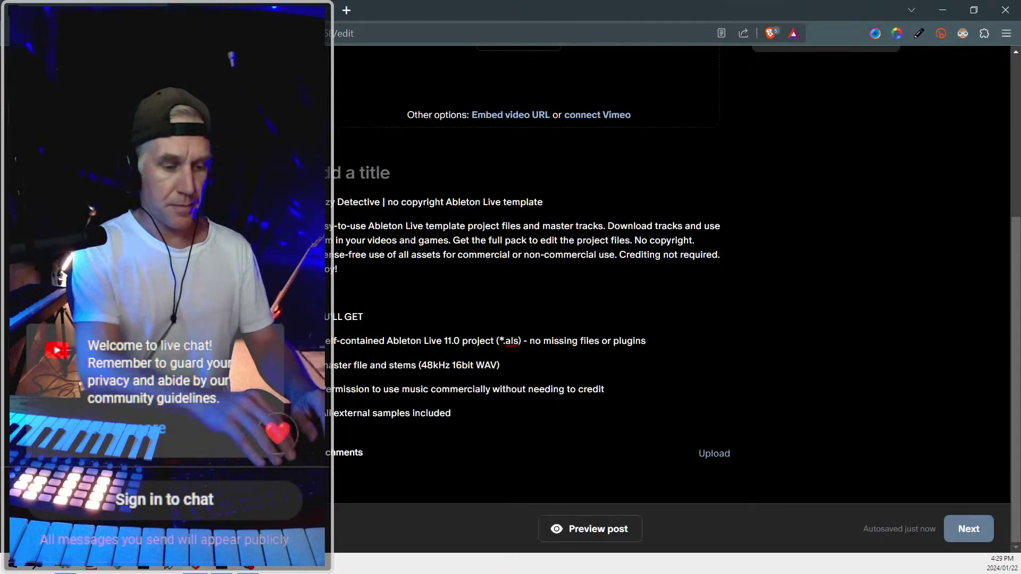
{"action": "type", "text": "Order by the "}
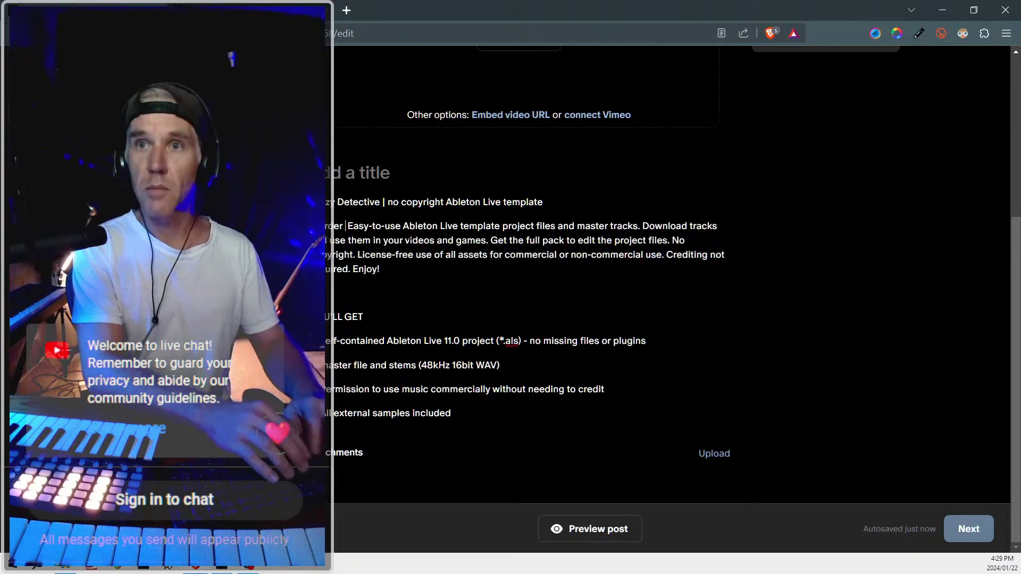
{"action": "type", "text": " docks. N"}
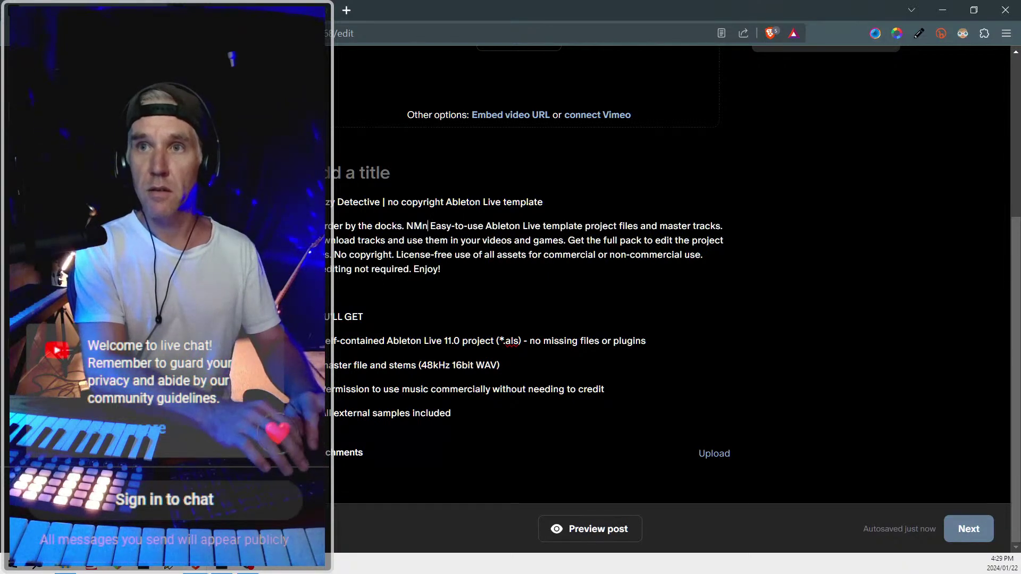
{"action": "type", "text": "obody seen"}
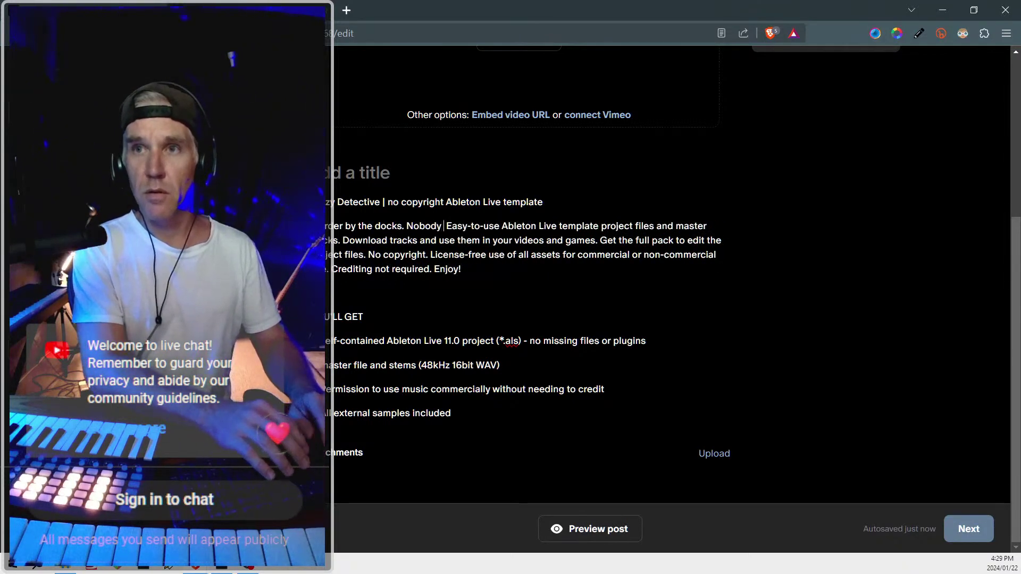
{"action": "type", "text": " nothing"}
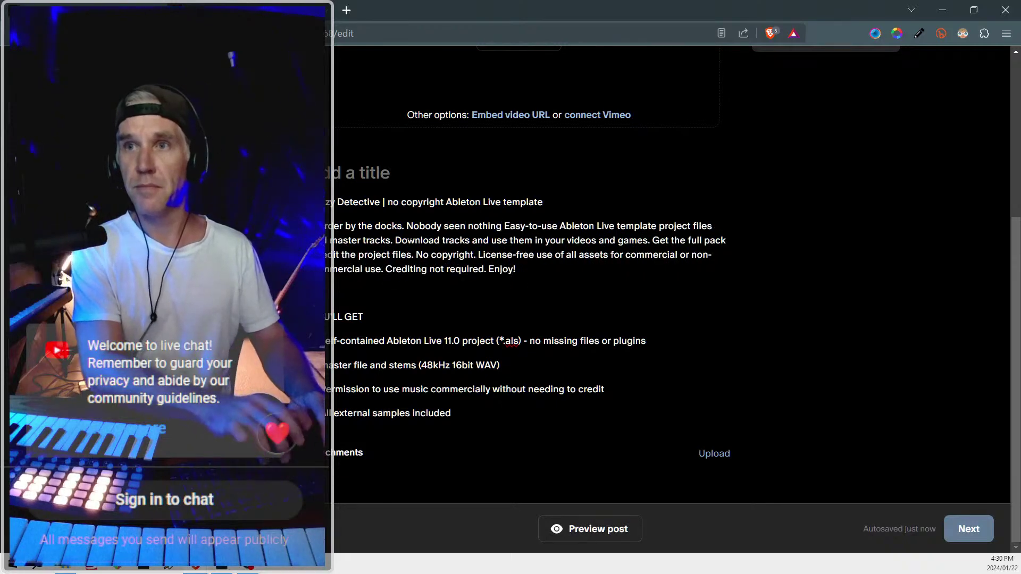
{"action": "key", "text": "BackSpace"}
{"action": "type", "text": "."}
{"action": "type", "text": " Gotta wa"}
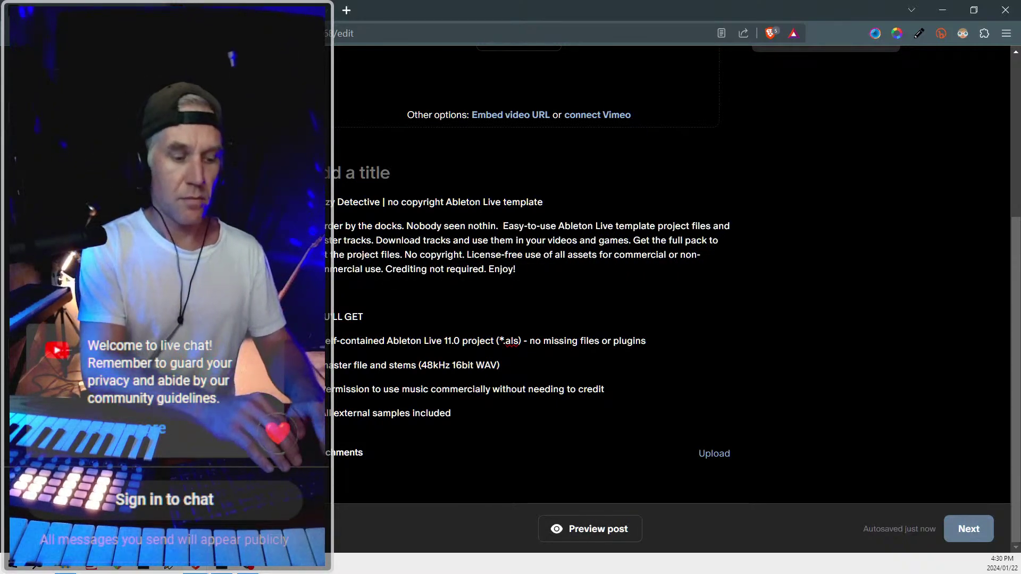
{"action": "type", "text": "tch m"}
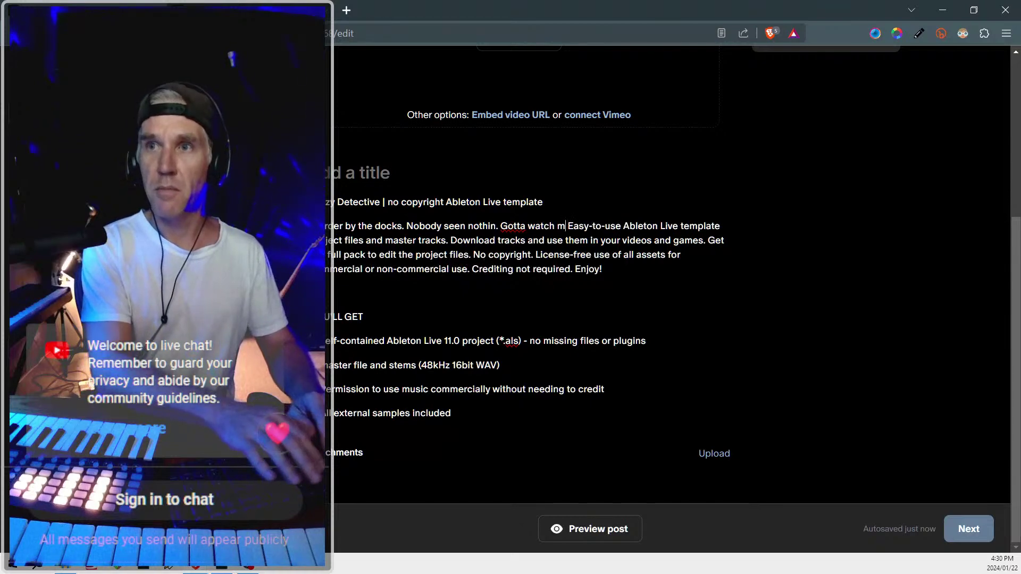
{"action": "type", "text": "y"}
{"action": "key", "text": "BackSpace"}
{"action": "key", "text": "BackSpace"}
{"action": "key", "text": "BackSpace"}
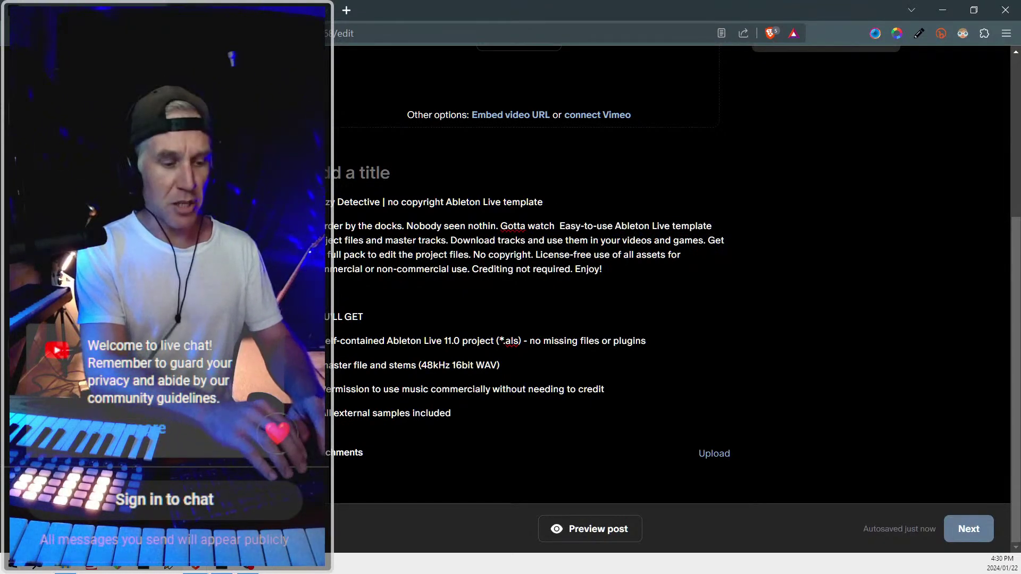
{"action": "key", "text": "BackSpace"}
{"action": "key", "text": "BackSpace"}
{"action": "key", "text": "BackSpace"}
{"action": "key", "text": "BackSpace"}
{"action": "key", "text": "BackSpace"}
{"action": "key", "text": "BackSpace"}
{"action": "key", "text": "BackSpace"}
{"action": "key", "text": "BackSpace"}
{"action": "key", "text": "BackSpace"}
{"action": "key", "text": "BackSpace"}
{"action": "key", "text": "BackSpace"}
{"action": "key", "text": "BackSpace"}
{"action": "key", "text": "BackSpace"}
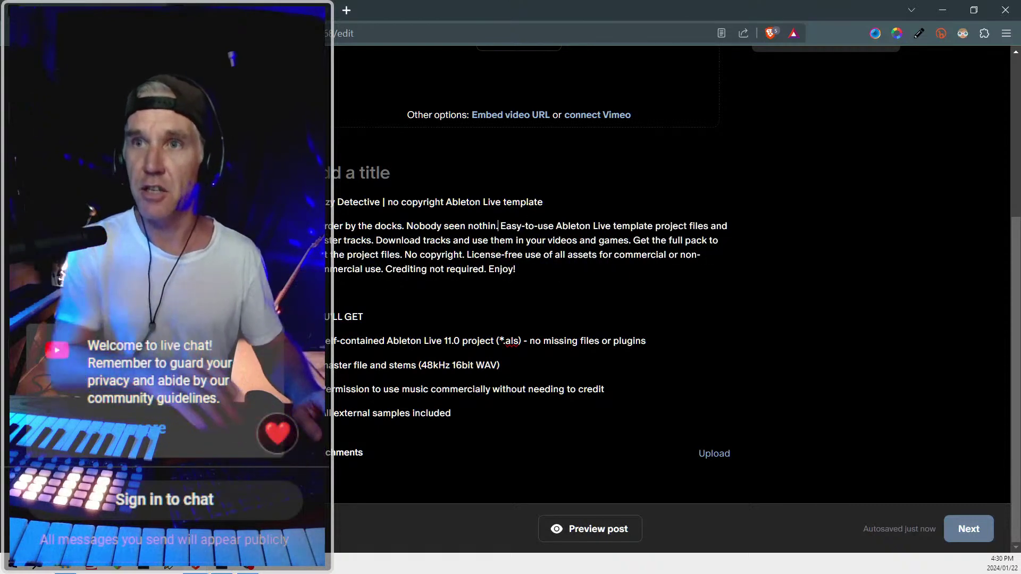
Put "Easy-to-use" on a new paragraph and replace "template" with "project file" in the post body's first line
{"action": "key", "text": "Return"}
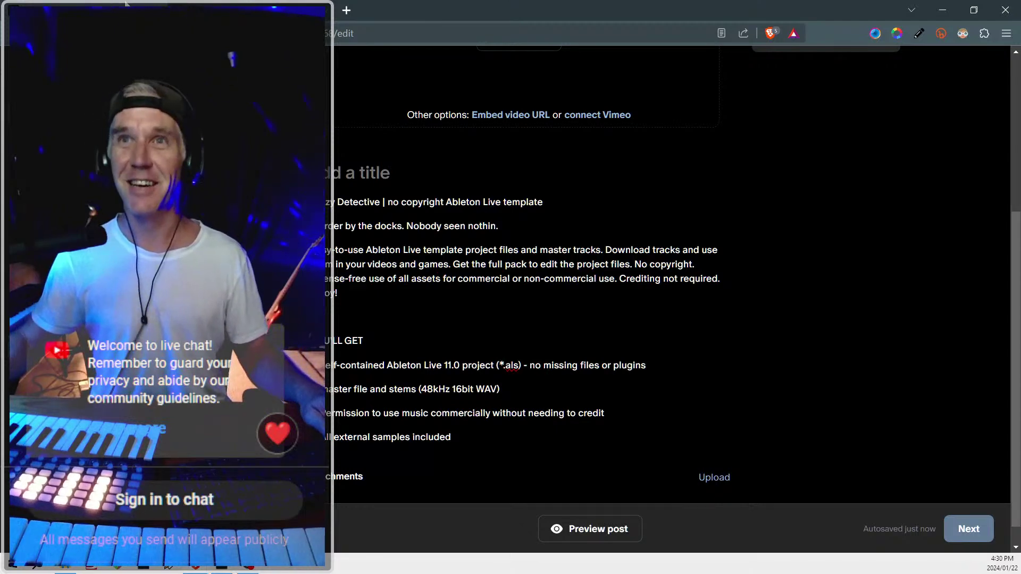
{"action": "scroll", "coordinate": [521, 266], "scroll_direction": "down", "scroll_amount": 1}
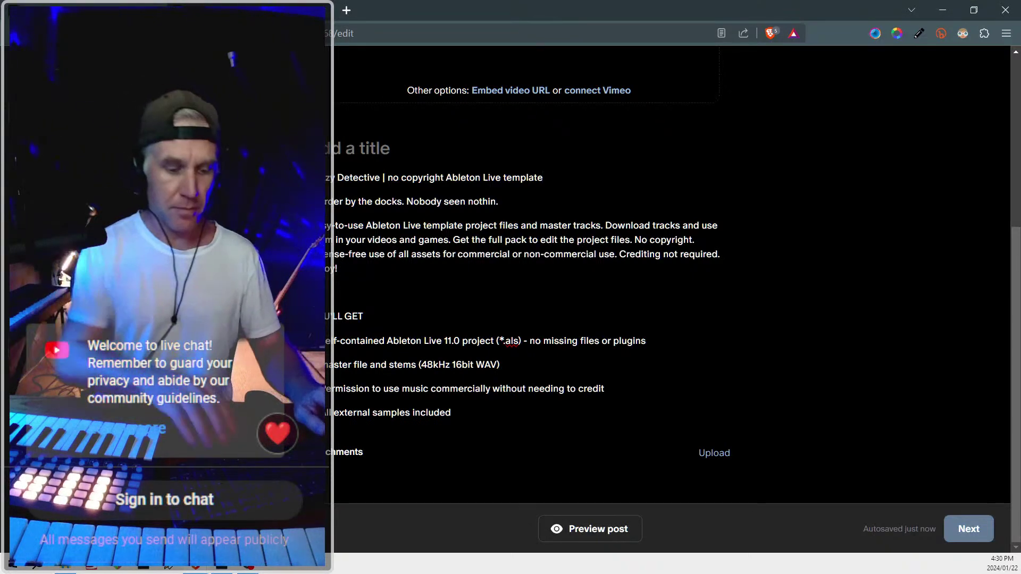
{"action": "key", "text": "ctrl+BackSpace"}
{"action": "type", "text": "project file"}
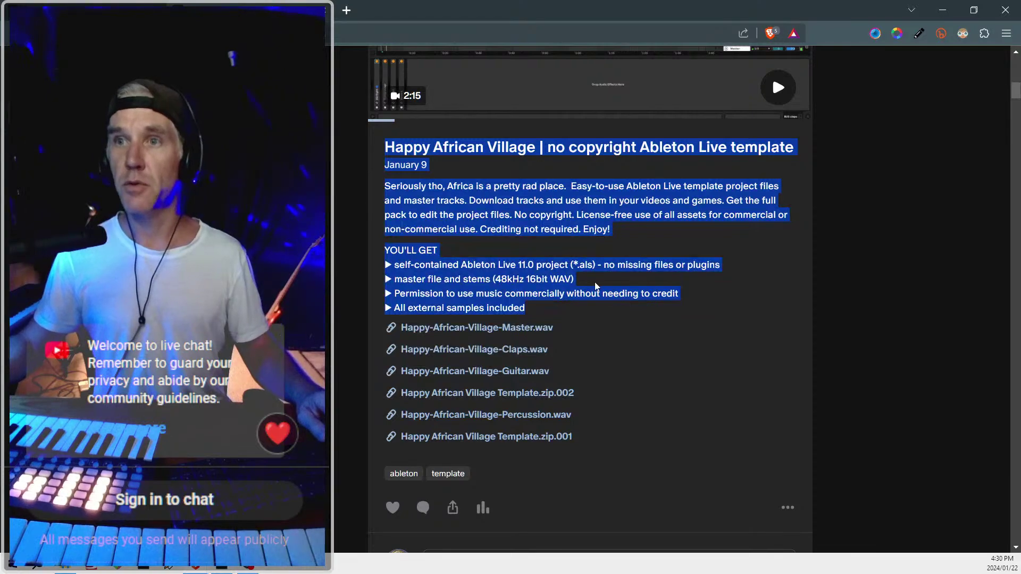
Check the Happy African Village post for reference, and open Jazzy Detective.als from its project folder in Ableton Live
{"action": "scroll", "coordinate": [590, 298], "scroll_direction": "down", "scroll_amount": 3}
{"action": "scroll", "coordinate": [521, 347], "scroll_direction": "up", "scroll_amount": 8}
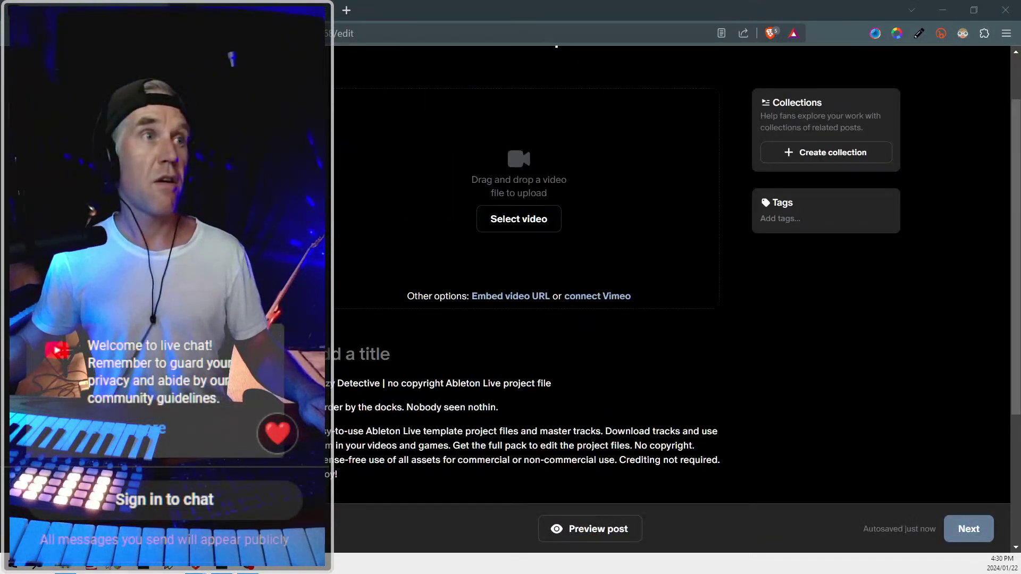
{"action": "key", "text": "alt+Tab"}
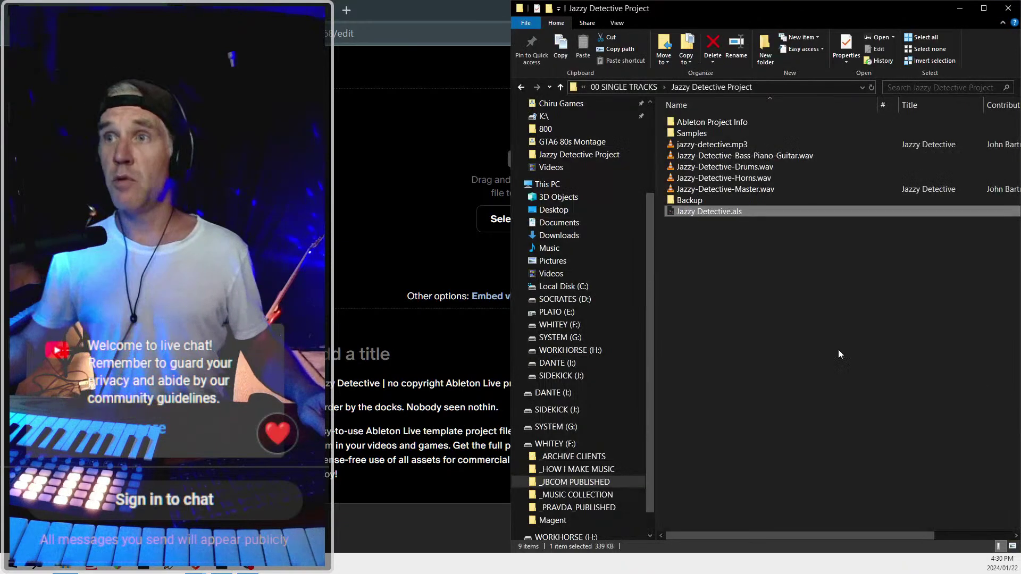
{"action": "double_click", "coordinate": [716, 211]}
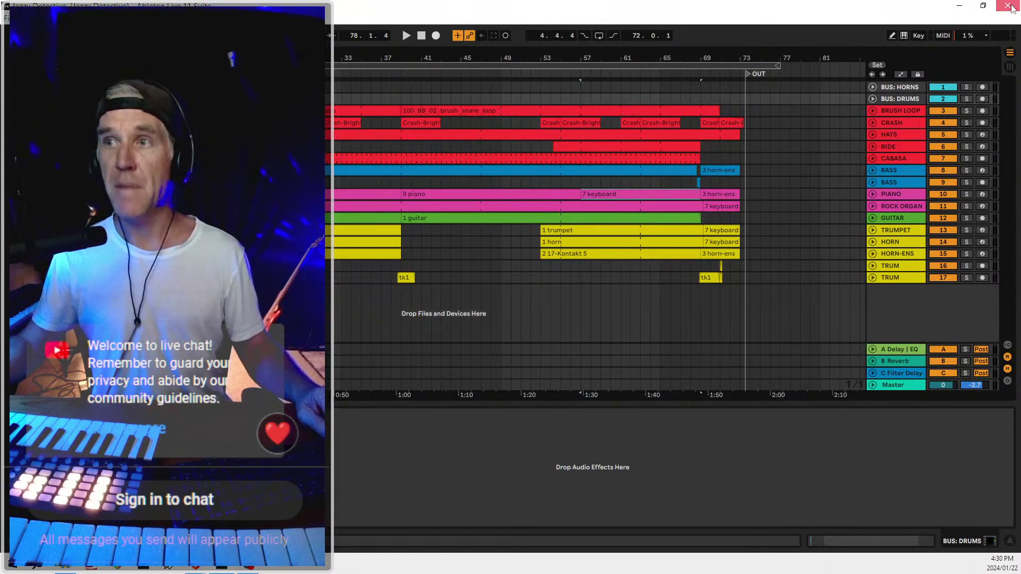
Delete the leftover clips from the set's Session View
{"action": "key", "text": "Tab"}
{"action": "left_click", "coordinate": [578, 129]}
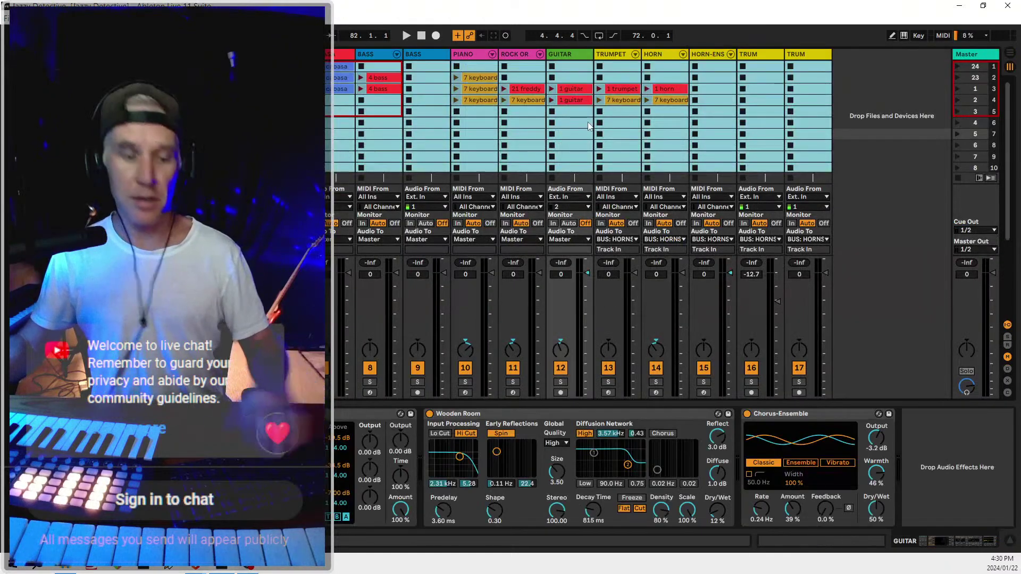
{"action": "key", "text": "Delete"}
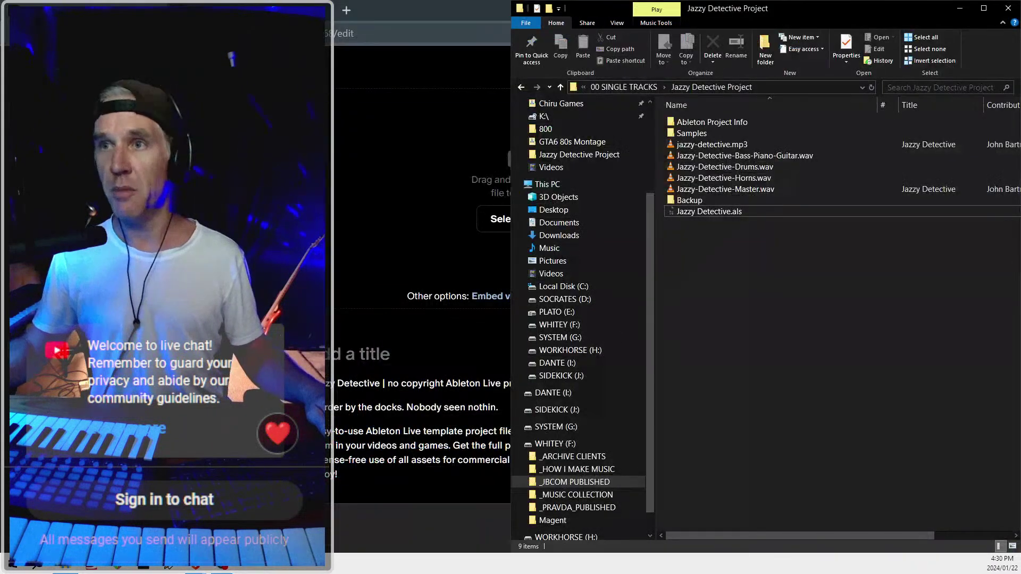
Check the combined size of everything in the Jazzy Detective Project folder
{"action": "left_click", "coordinate": [733, 214]}
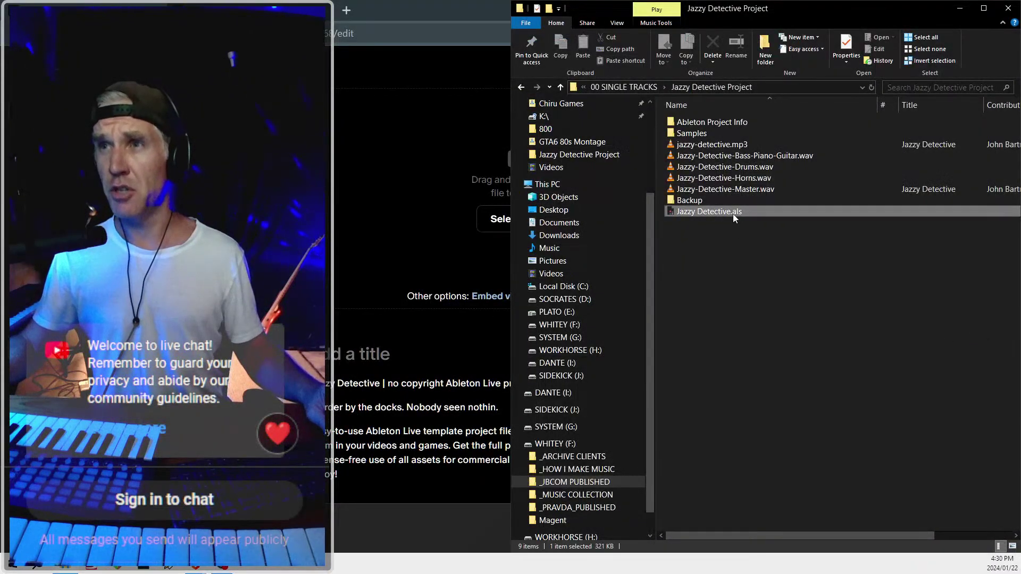
{"action": "key", "text": "ctrl+a"}
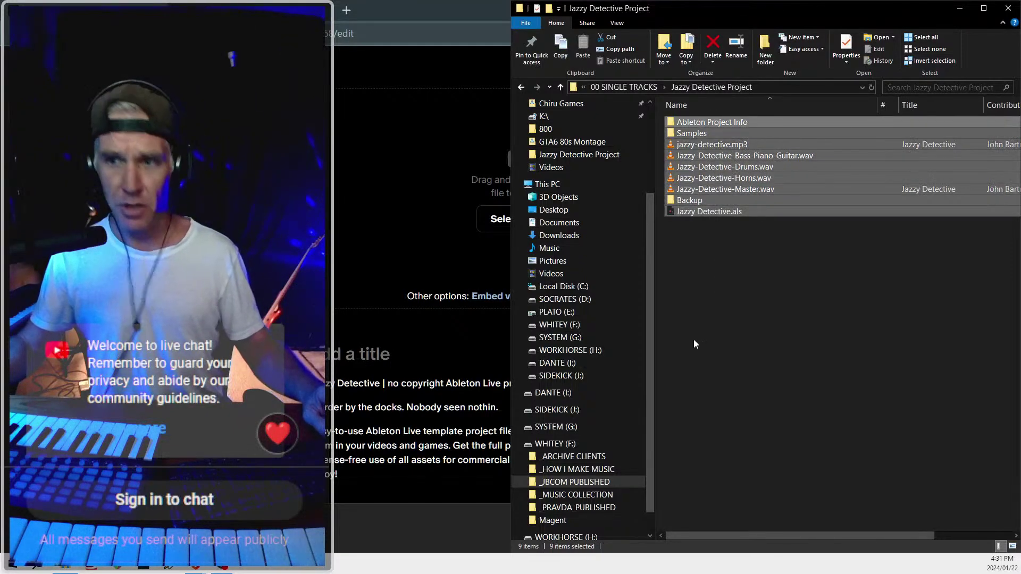
{"action": "key", "text": "alt+Return"}
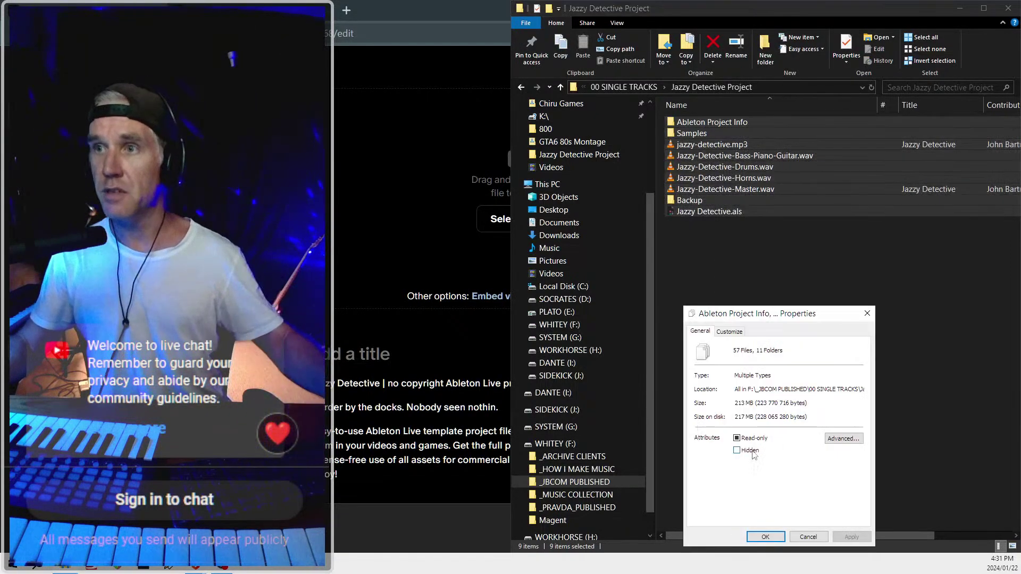
{"action": "key", "text": "Escape"}
{"action": "left_click", "coordinate": [707, 268]}
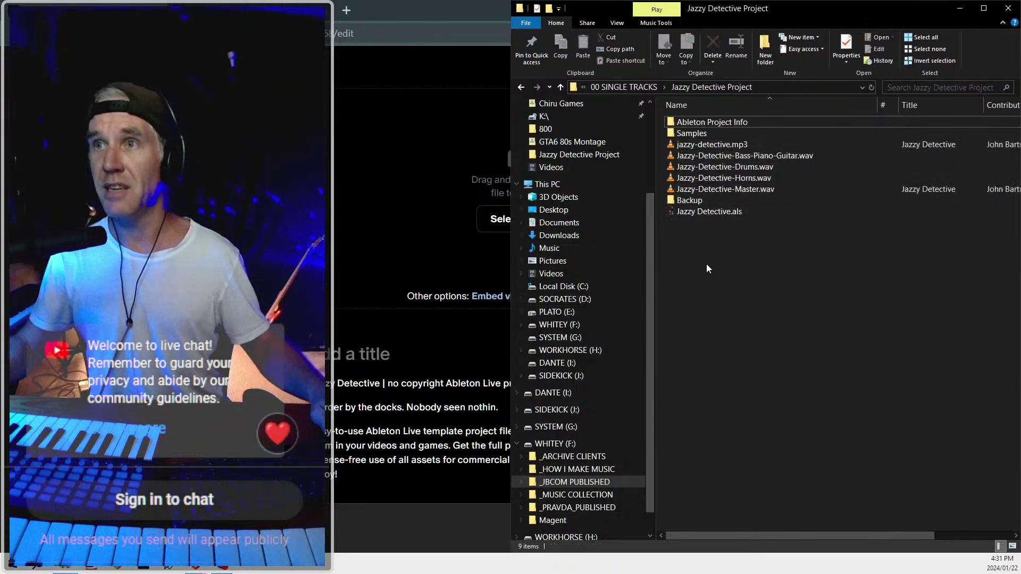
Compress the Jazzy Detective Project folder in 00 SINGLE TRACKS into Jazzy Detective Project.zip with 7-Zip
{"action": "left_click_drag", "start_coordinate": [735, 245], "coordinate": [680, 114]}
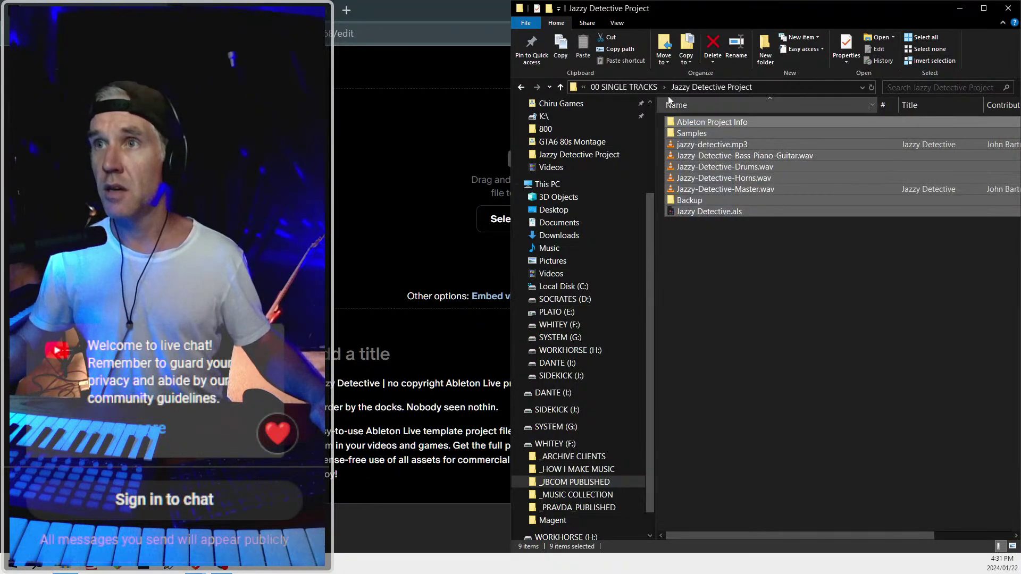
{"action": "left_click", "coordinate": [646, 88]}
{"action": "scroll", "coordinate": [742, 431], "scroll_direction": "down", "scroll_amount": 7}
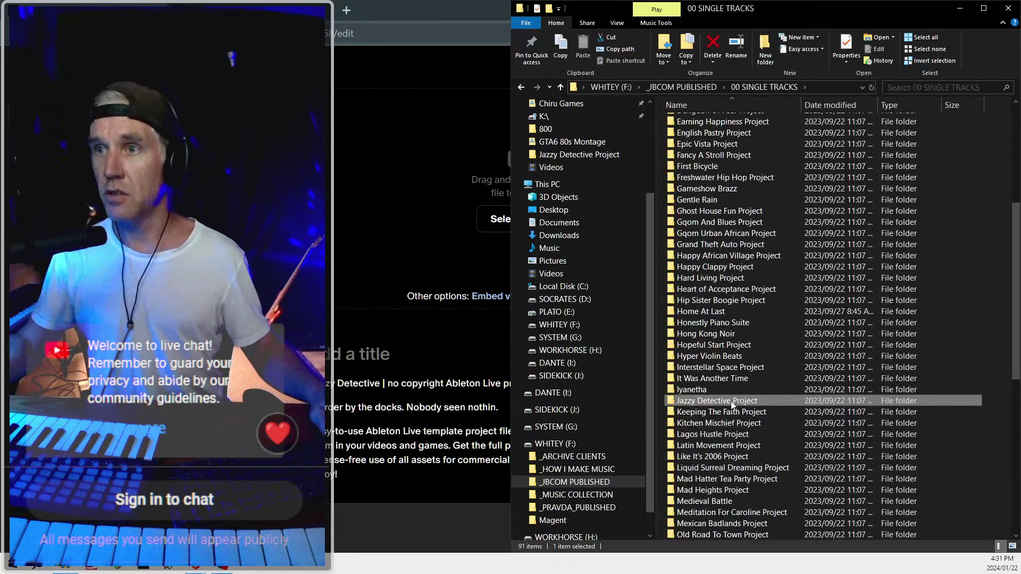
{"action": "left_click", "coordinate": [730, 401]}
{"action": "right_click", "coordinate": [730, 401]}
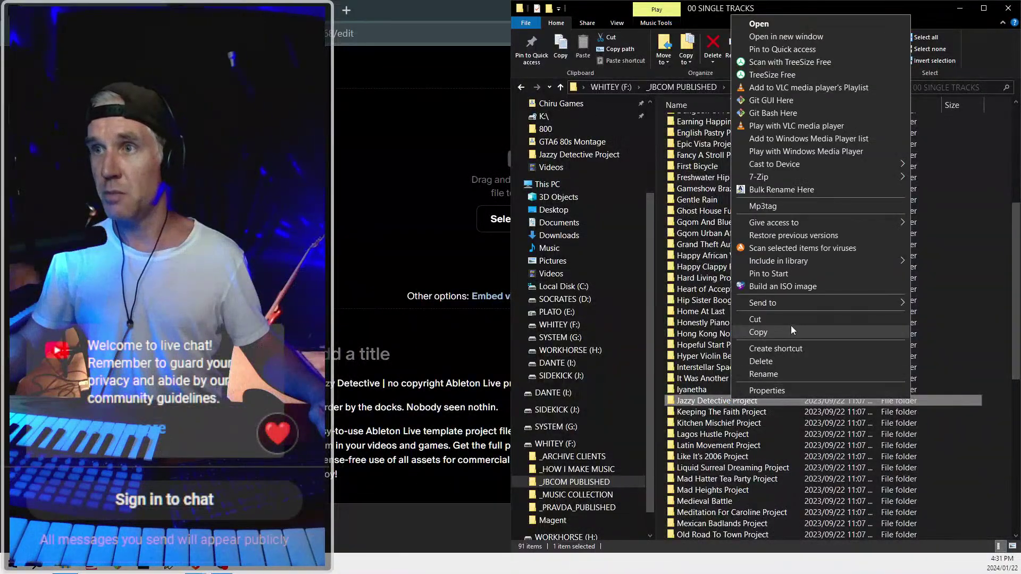
{"action": "mouse_move", "coordinate": [795, 176]}
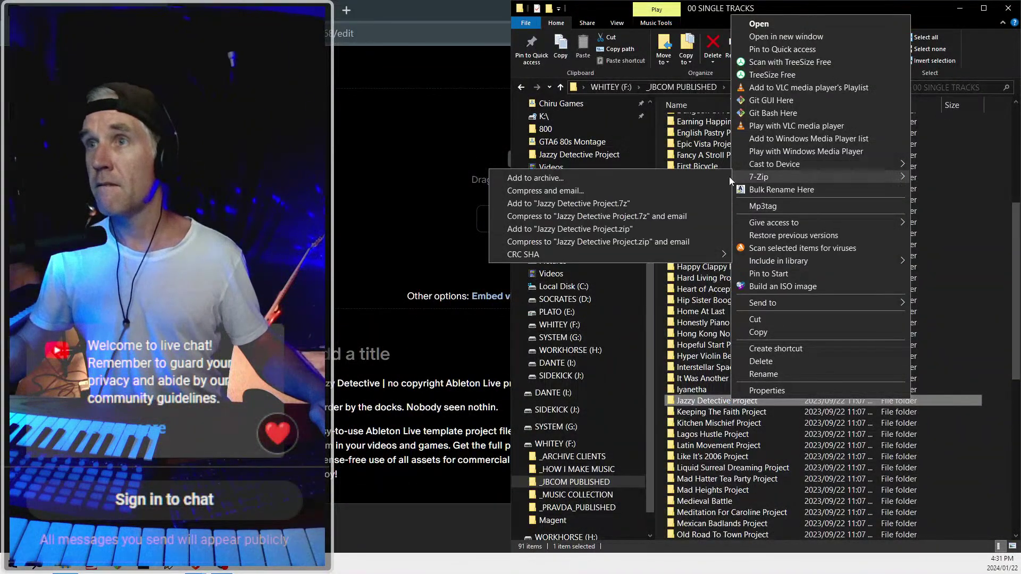
{"action": "left_click", "coordinate": [589, 232]}
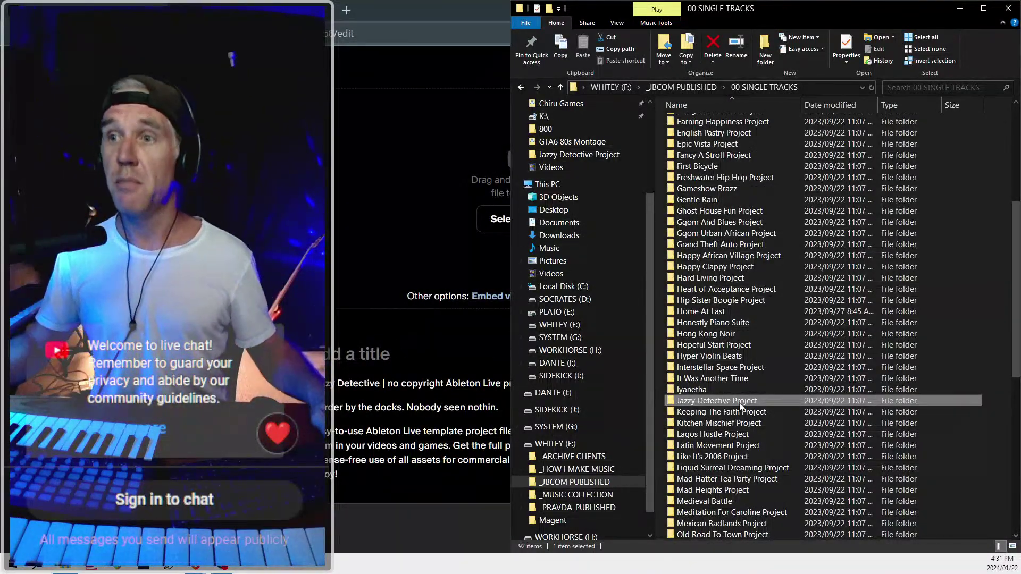
Try to attach Jazzy Detective Project.zip to the post directly from the 00 SINGLE TRACKS folder window
{"action": "left_click", "coordinate": [727, 469]}
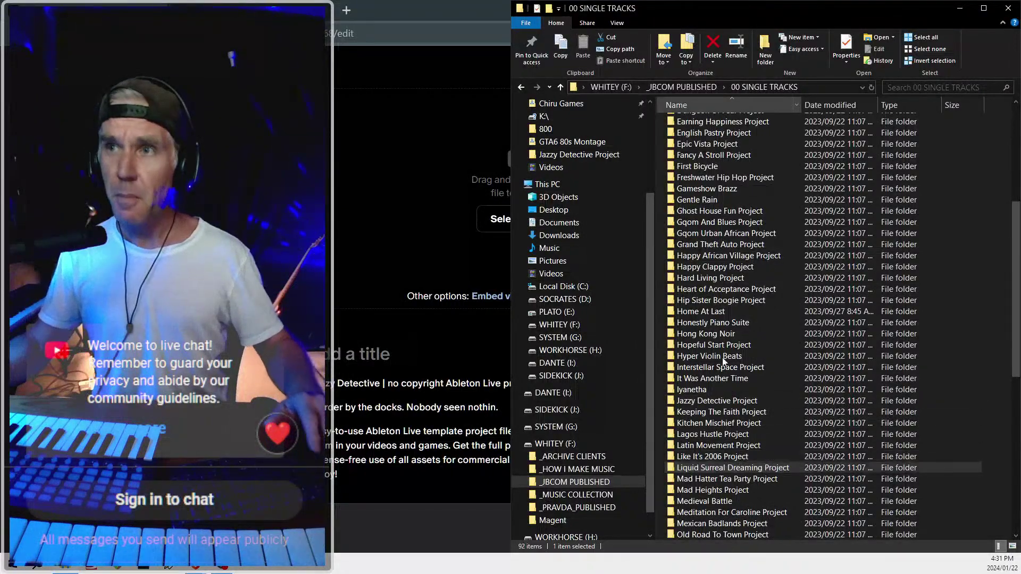
{"action": "left_click", "coordinate": [724, 312]}
{"action": "scroll", "coordinate": [724, 312], "scroll_direction": "down", "scroll_amount": 1}
{"action": "key", "text": "End"}
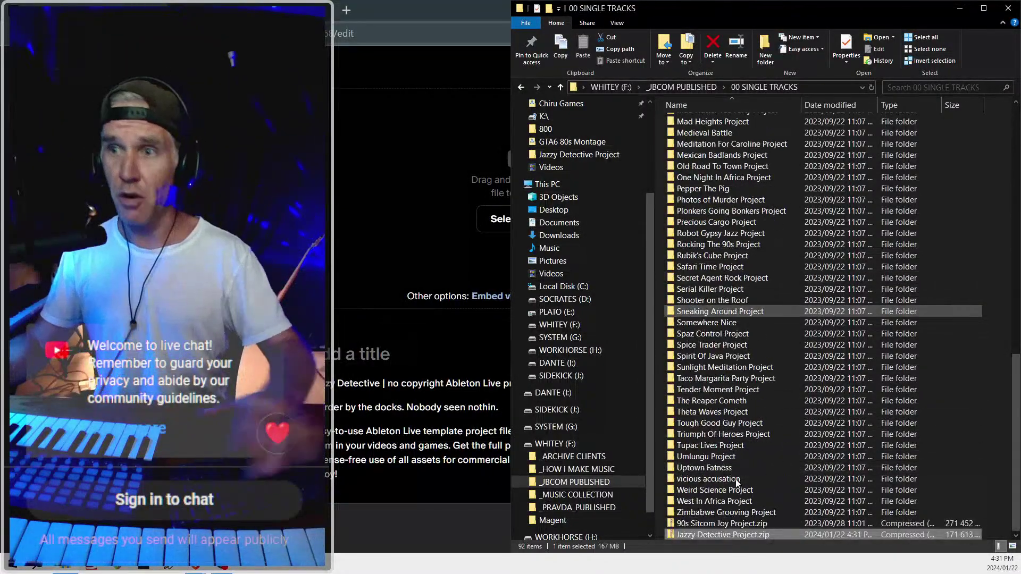
{"action": "scroll", "coordinate": [681, 526], "scroll_direction": "down", "scroll_amount": 4}
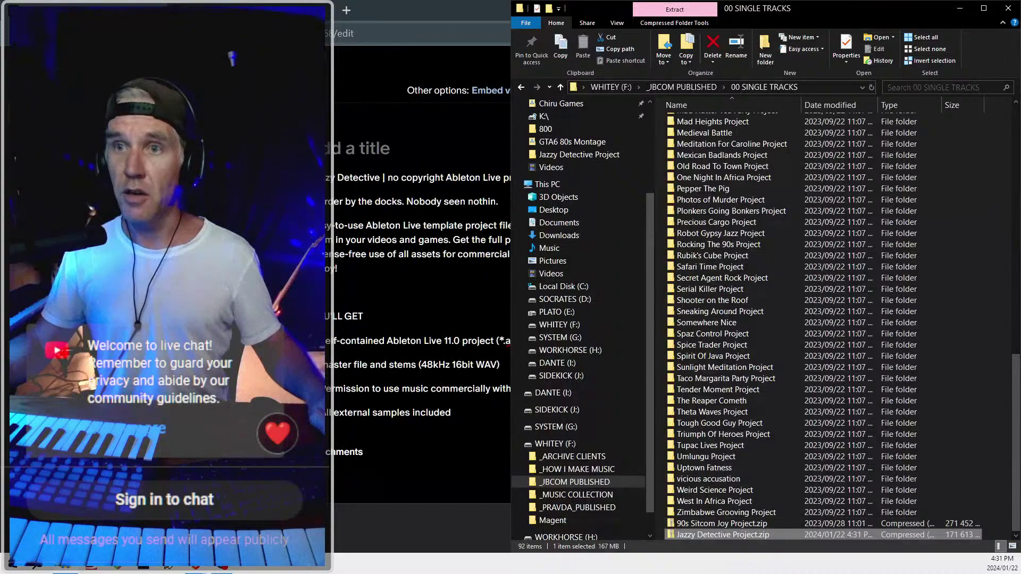
{"action": "left_click", "coordinate": [386, 458]}
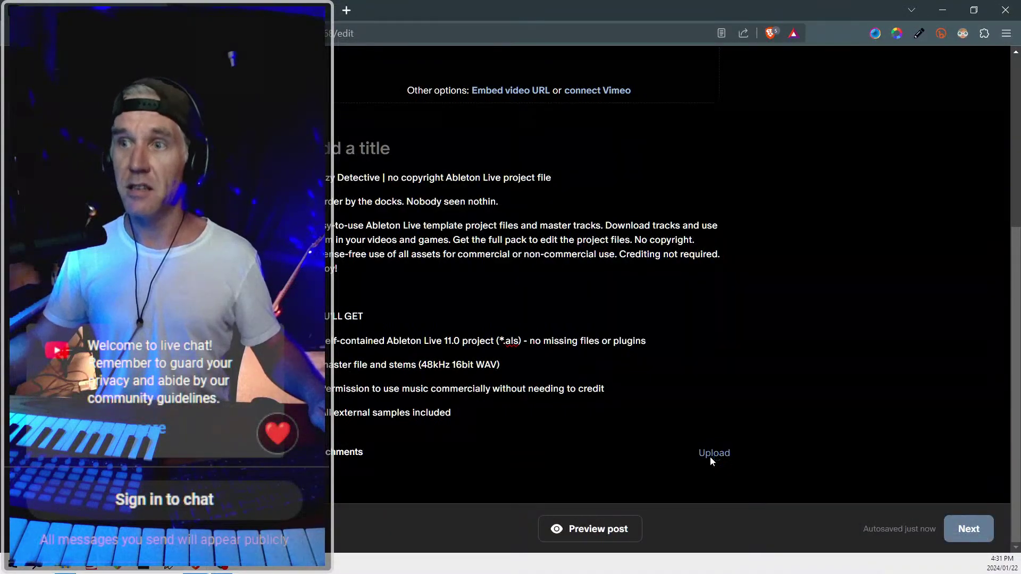
{"action": "key", "text": "alt+Tab"}
{"action": "left_click", "coordinate": [729, 536]}
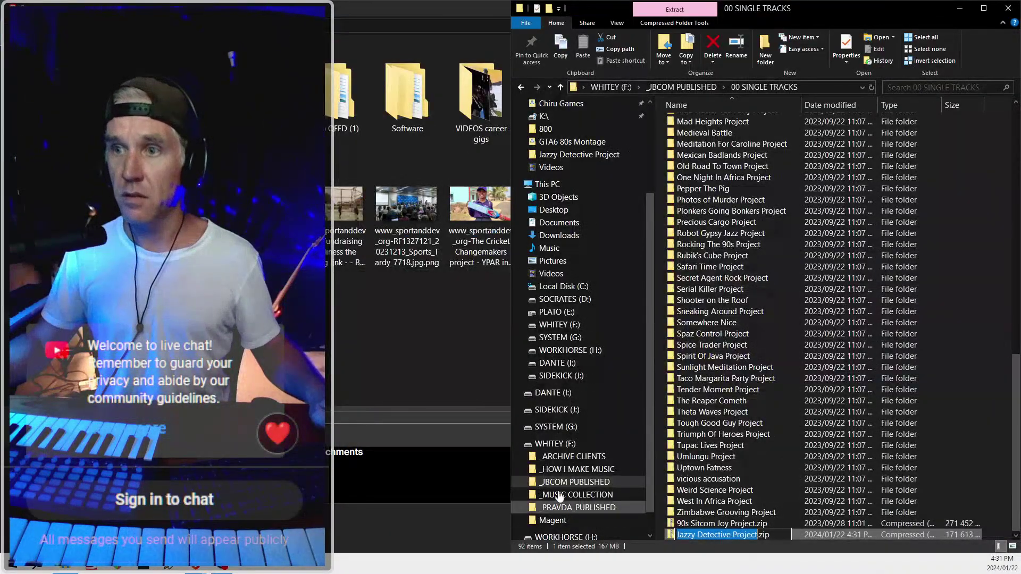
{"action": "left_click", "coordinate": [420, 321]}
{"action": "key", "text": "Escape"}
{"action": "key", "text": "alt+Tab"}
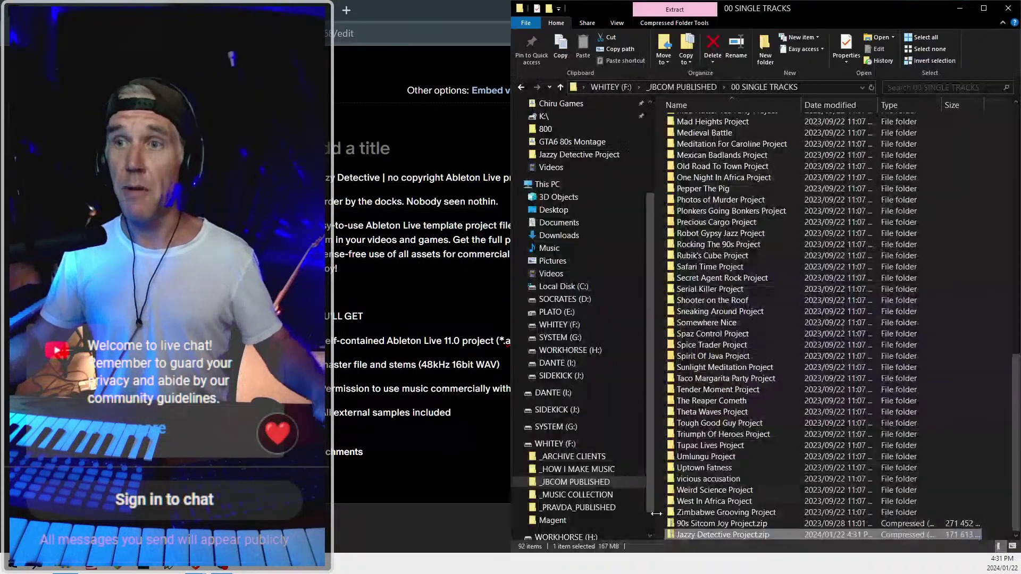
{"action": "left_click_drag", "start_coordinate": [696, 535], "coordinate": [391, 481]}
Upload Jazzy Detective Project.zip from 00 SINGLE TRACKS in _JBCOM PUBLISHED as an attachment to the post
{"action": "left_click", "coordinate": [712, 453]}
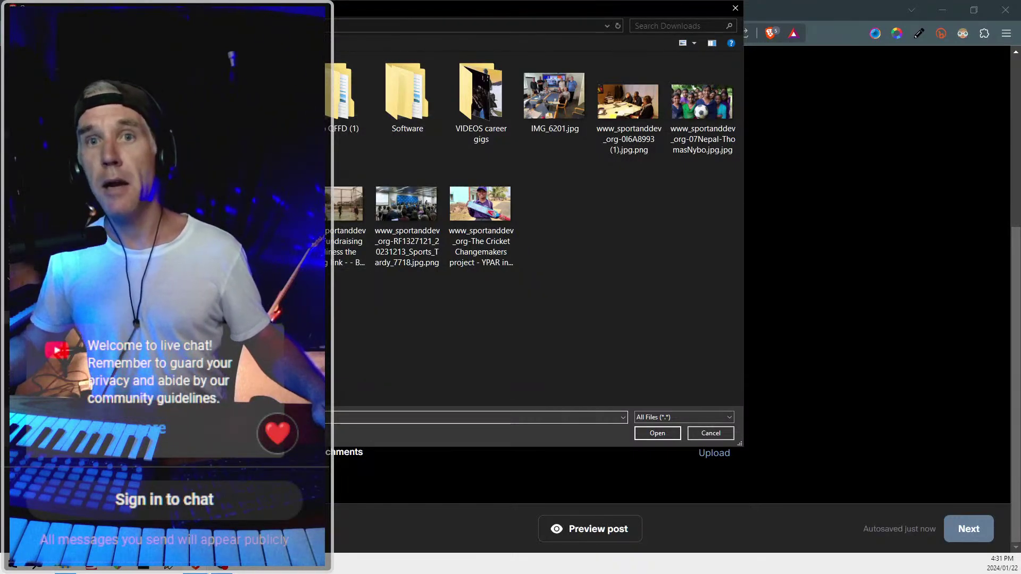
{"action": "left_click", "coordinate": [63, 221]}
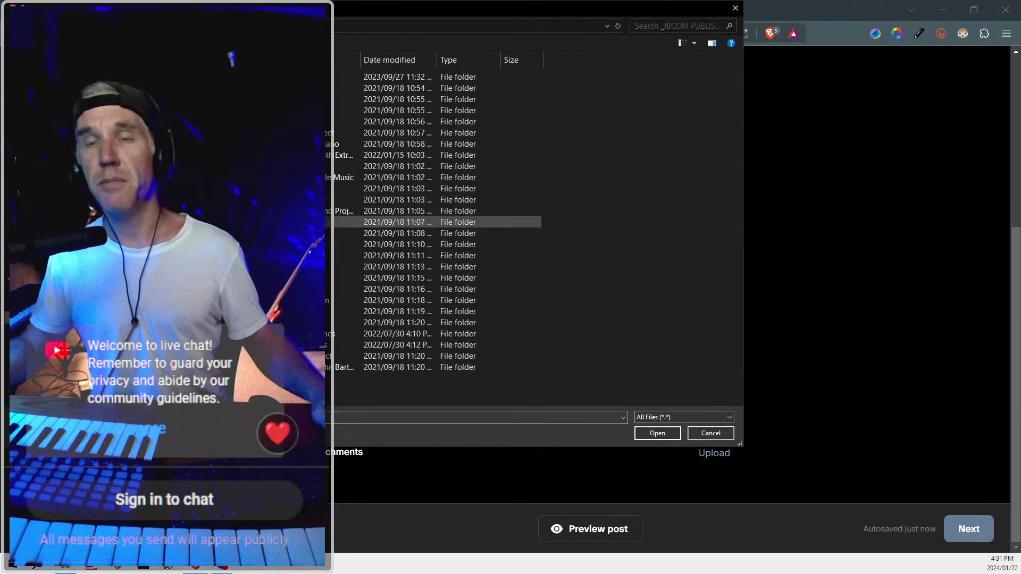
{"action": "left_click", "coordinate": [239, 77]}
{"action": "double_click", "coordinate": [240, 77]}
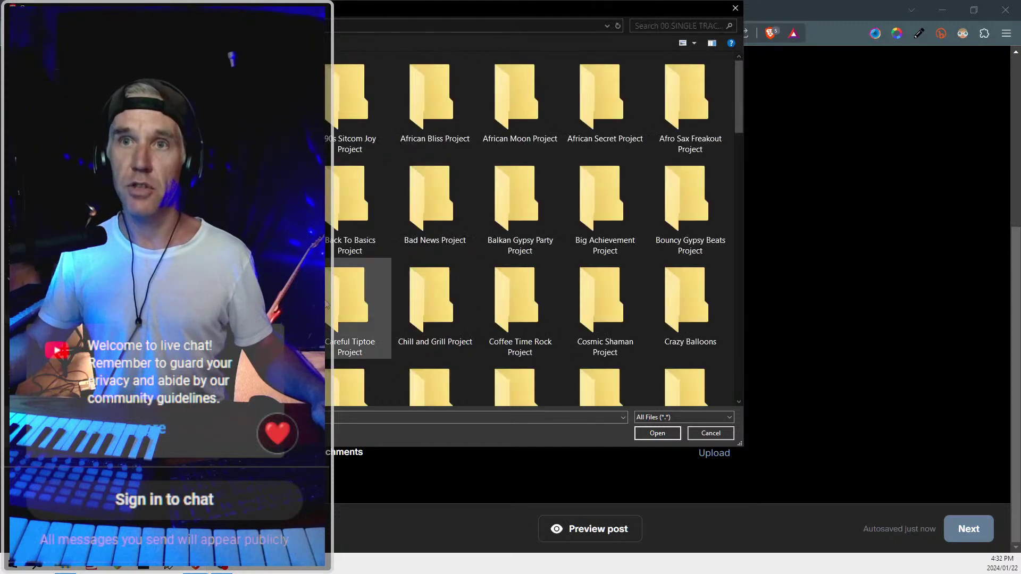
{"action": "scroll", "coordinate": [364, 373], "scroll_direction": "down", "scroll_amount": 10}
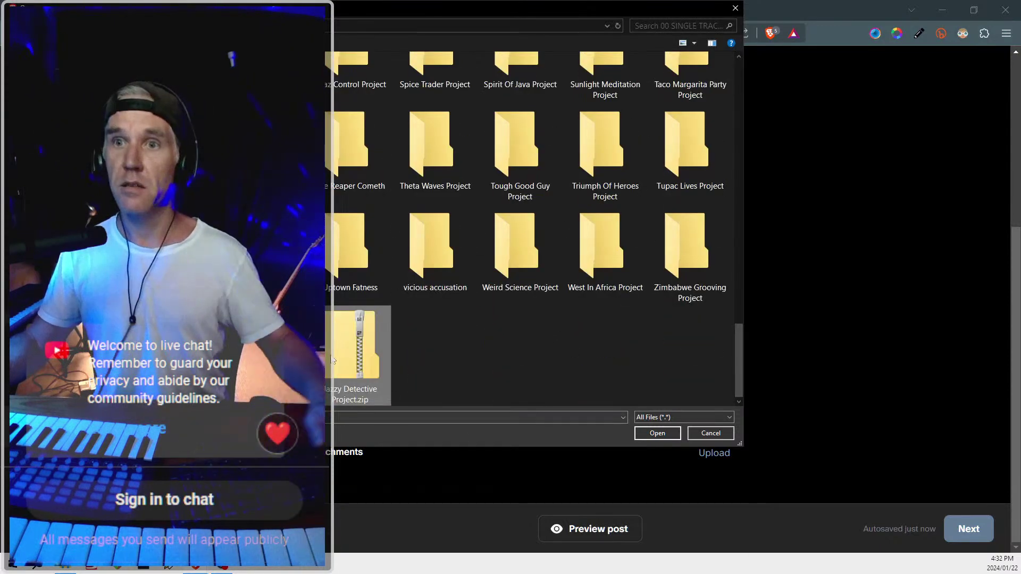
{"action": "left_click", "coordinate": [654, 432]}
{"action": "scroll", "coordinate": [646, 429], "scroll_direction": "down", "scroll_amount": 1}
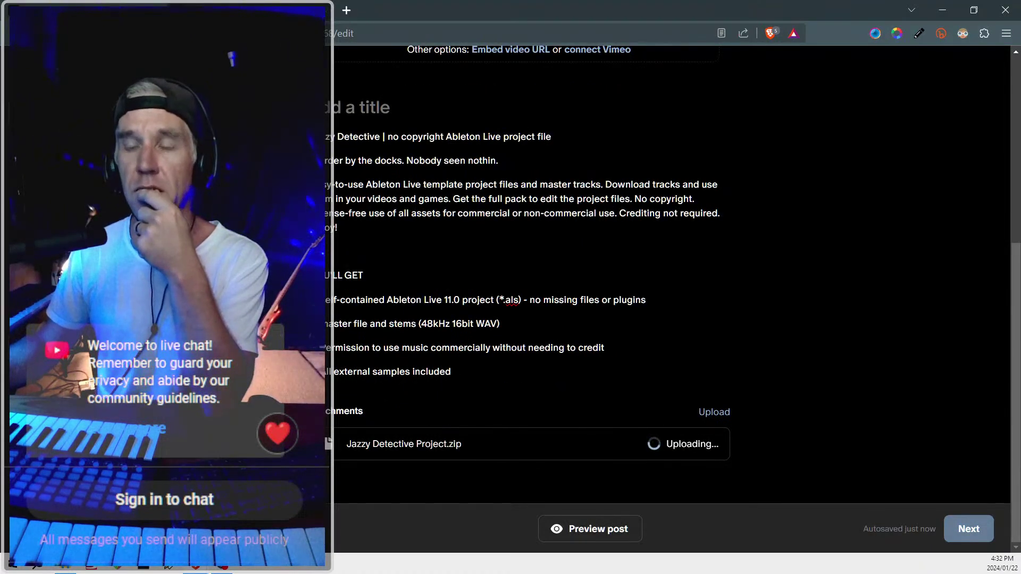
{"action": "scroll", "coordinate": [517, 384], "scroll_direction": "up", "scroll_amount": 1}
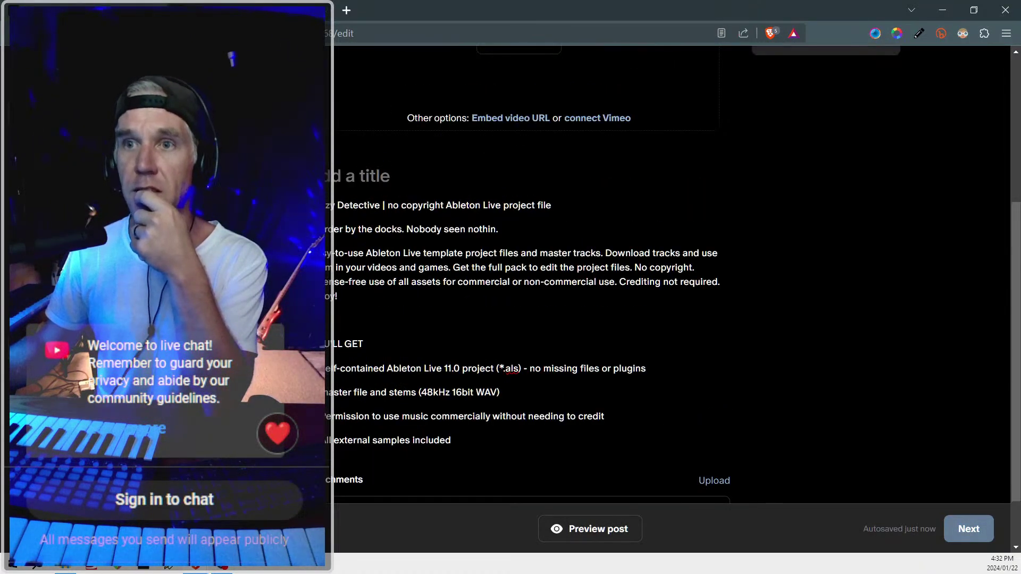
{"action": "scroll", "coordinate": [510, 294], "scroll_direction": "up", "scroll_amount": 3}
{"action": "scroll", "coordinate": [510, 294], "scroll_direction": "up", "scroll_amount": 1}
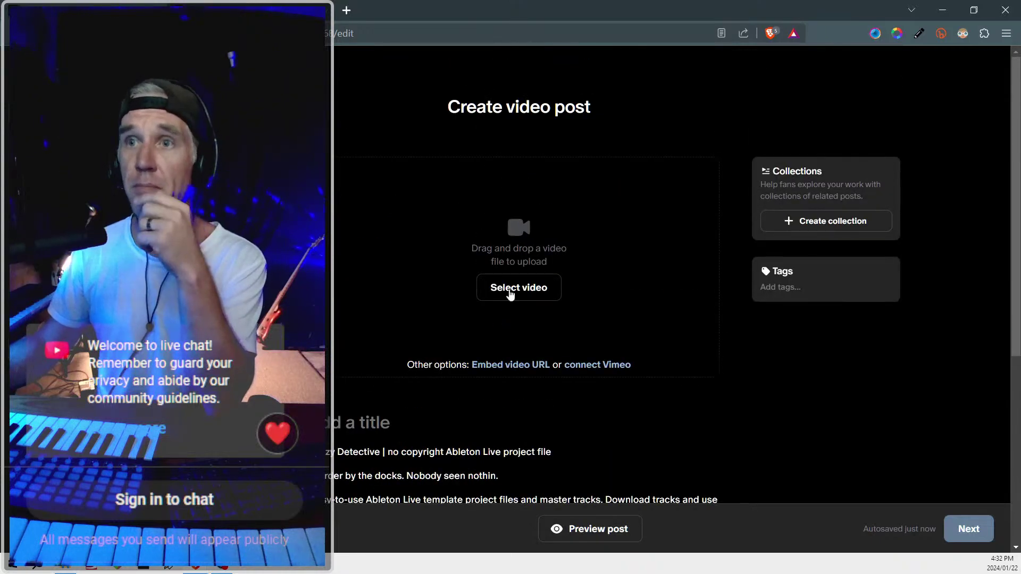
{"action": "left_click", "coordinate": [510, 294]}
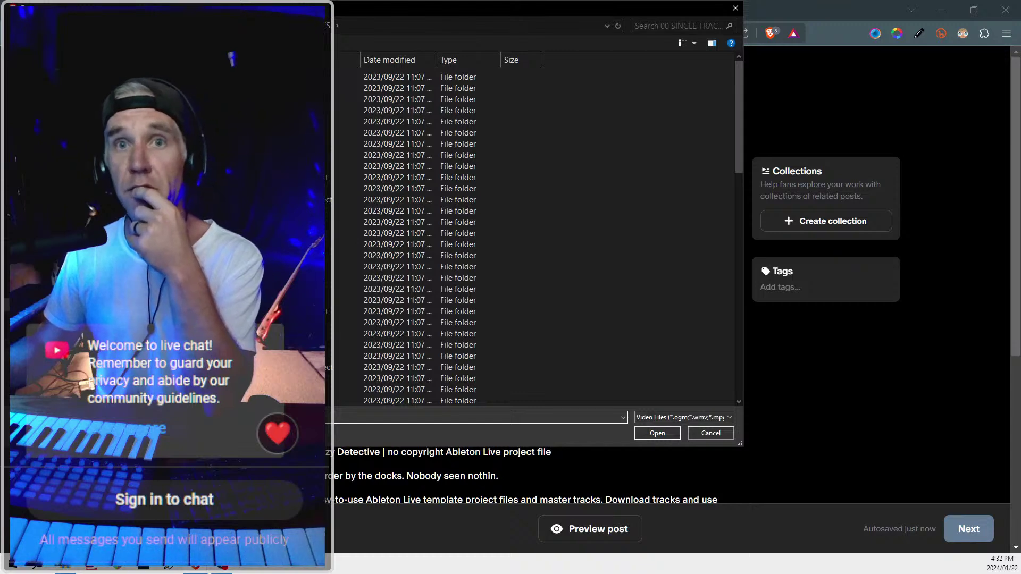
{"action": "left_click", "coordinate": [342, 244]}
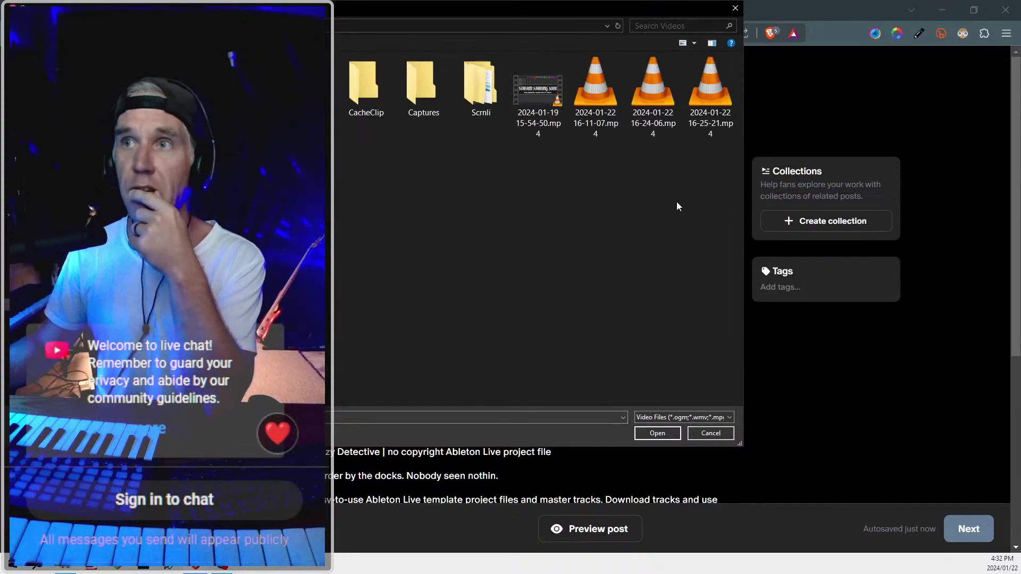
{"action": "left_click", "coordinate": [723, 117]}
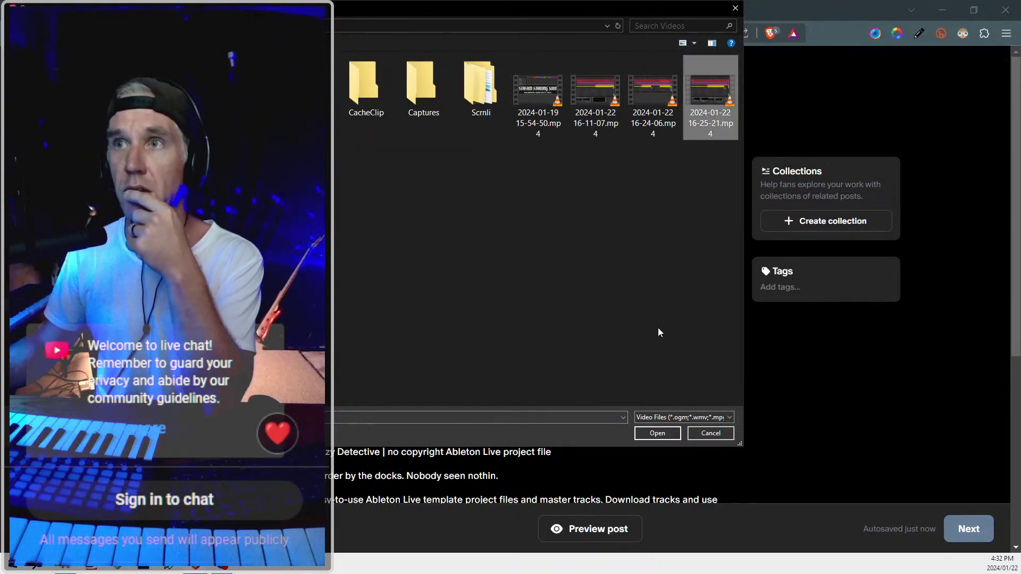
{"action": "left_click", "coordinate": [646, 184]}
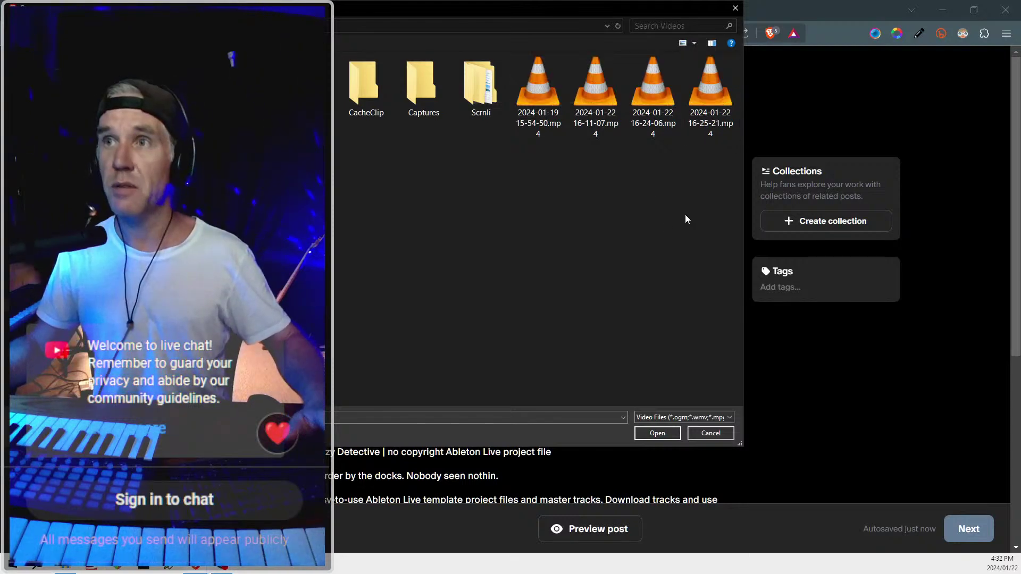
{"action": "left_click", "coordinate": [697, 114]}
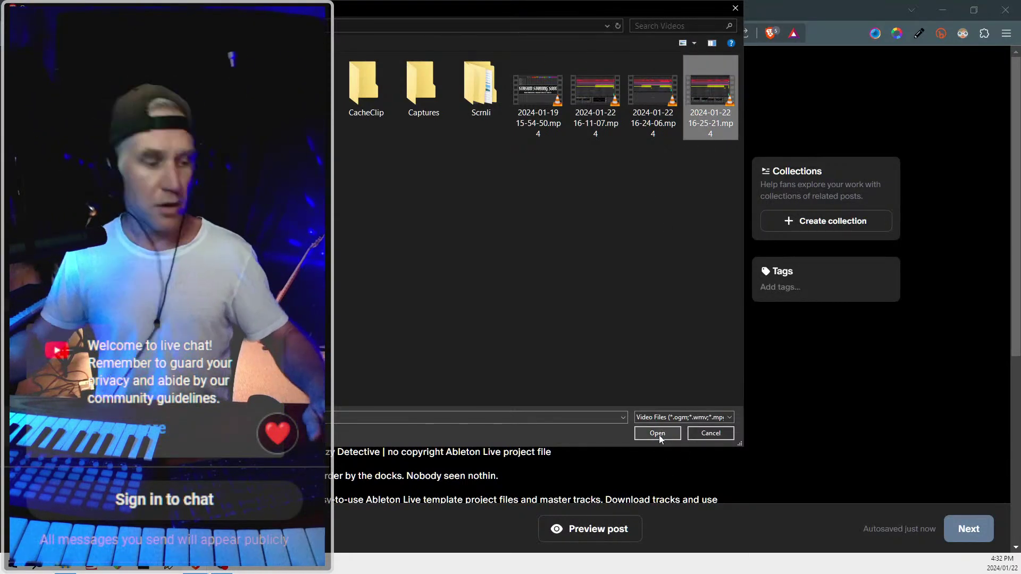
{"action": "key", "text": "F2"}
{"action": "type", "text": "jazzy"}
{"action": "type", "text": "-detective.mp4"}
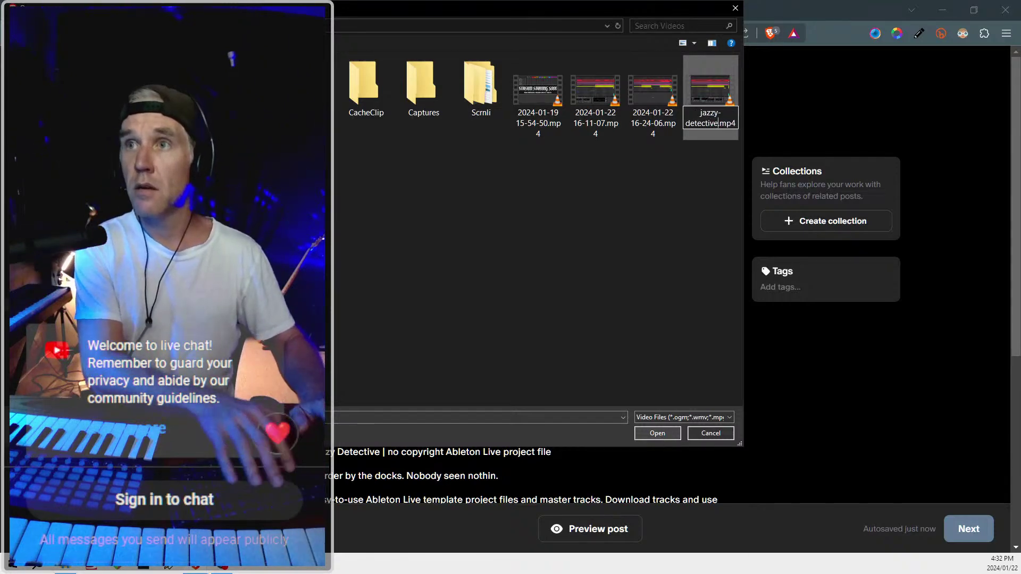
{"action": "key", "text": "Return"}
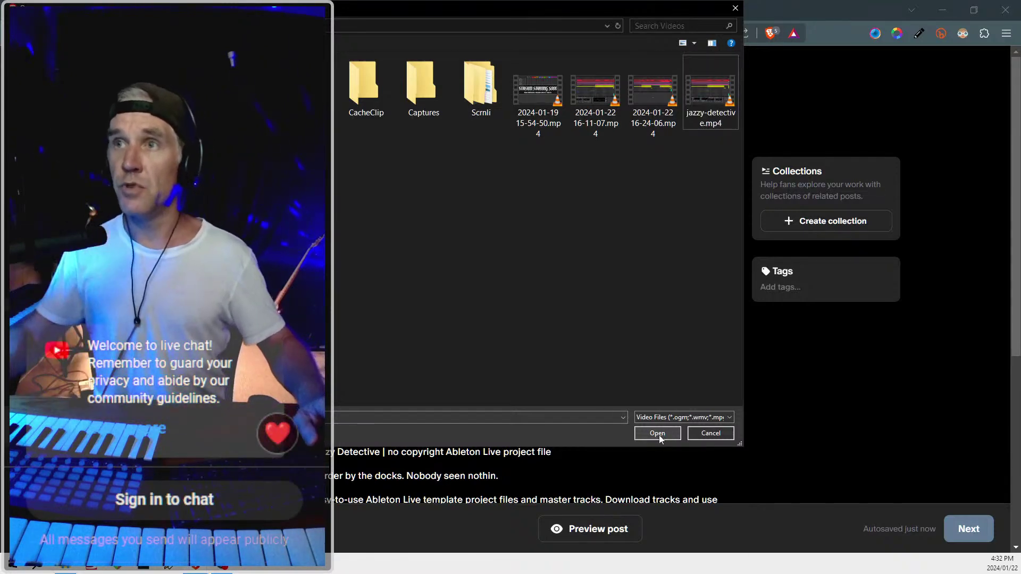
Upload jazzy-detective.mp4 as the post's video
{"action": "left_click", "coordinate": [706, 104]}
{"action": "left_click", "coordinate": [658, 433]}
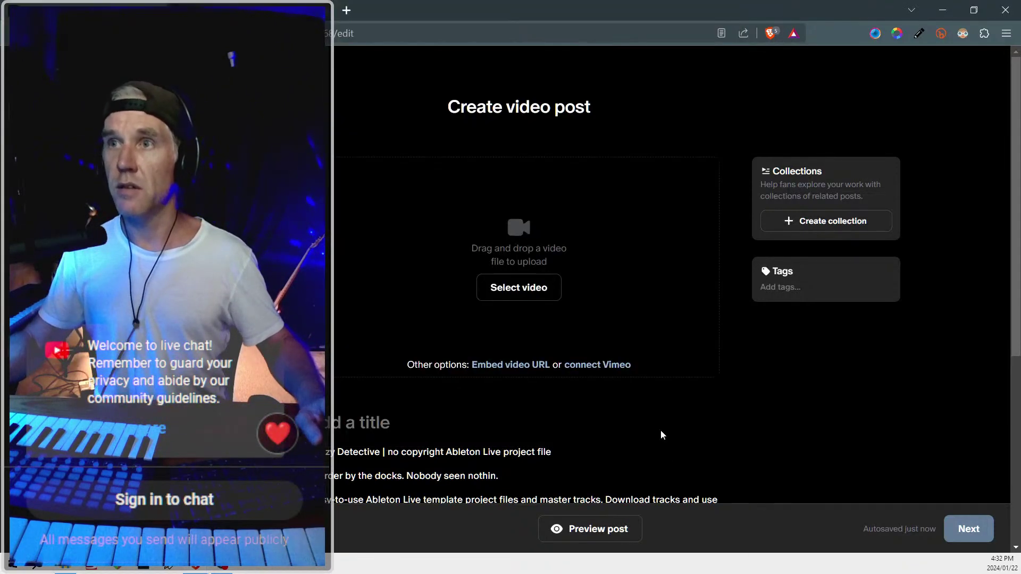
{"action": "scroll", "coordinate": [563, 282], "scroll_direction": "down", "scroll_amount": 4}
{"action": "scroll", "coordinate": [771, 239], "scroll_direction": "up", "scroll_amount": 4}
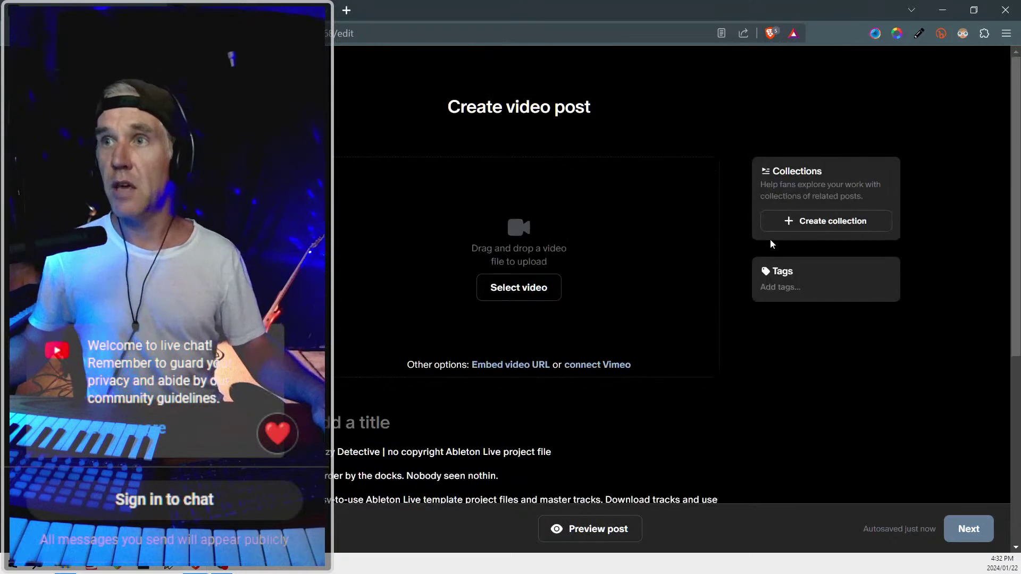
Add the existing tag "template" to the post and check the upload progress of the video and the attachment
{"action": "type", "text": "template"}
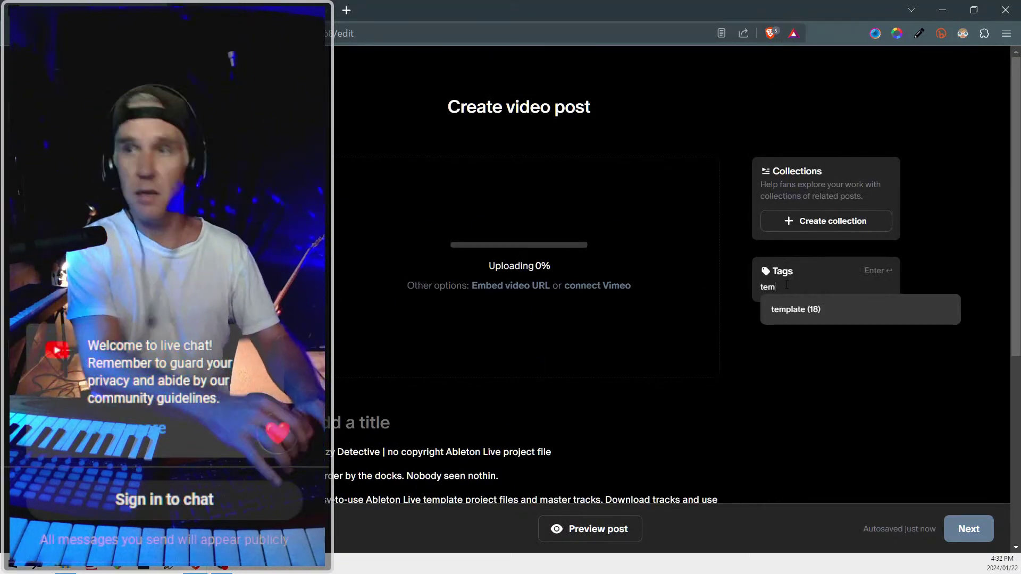
{"action": "left_click", "coordinate": [837, 318]}
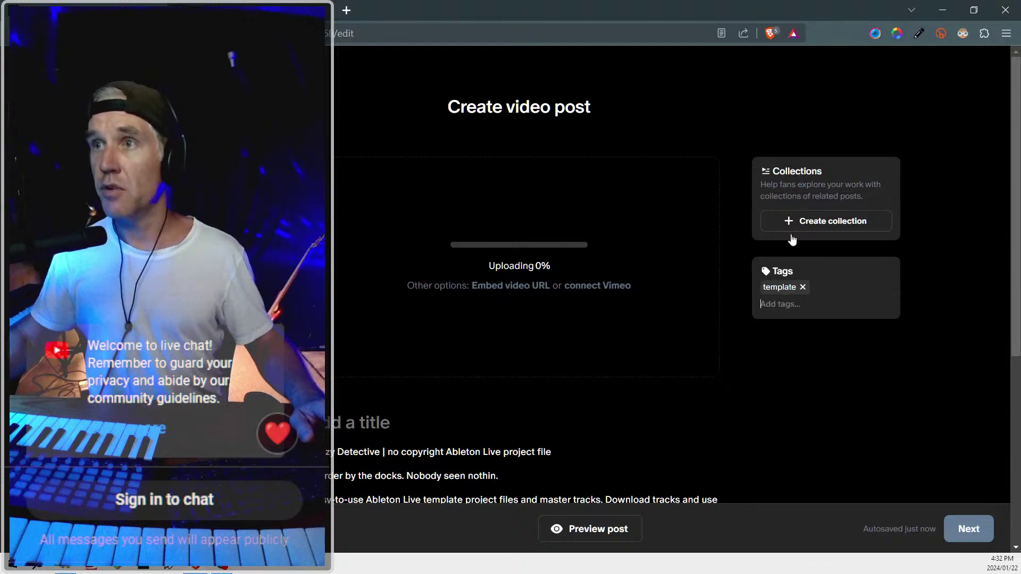
{"action": "scroll", "coordinate": [815, 309], "scroll_direction": "down", "scroll_amount": 6}
{"action": "scroll", "coordinate": [472, 441], "scroll_direction": "up", "scroll_amount": 5}
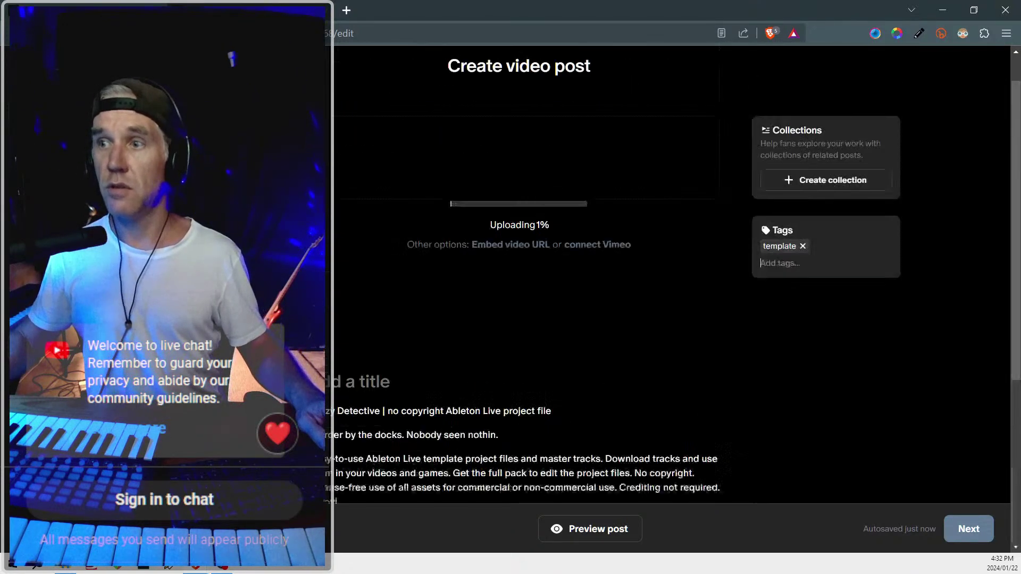
{"action": "scroll", "coordinate": [551, 283], "scroll_direction": "down", "scroll_amount": 5}
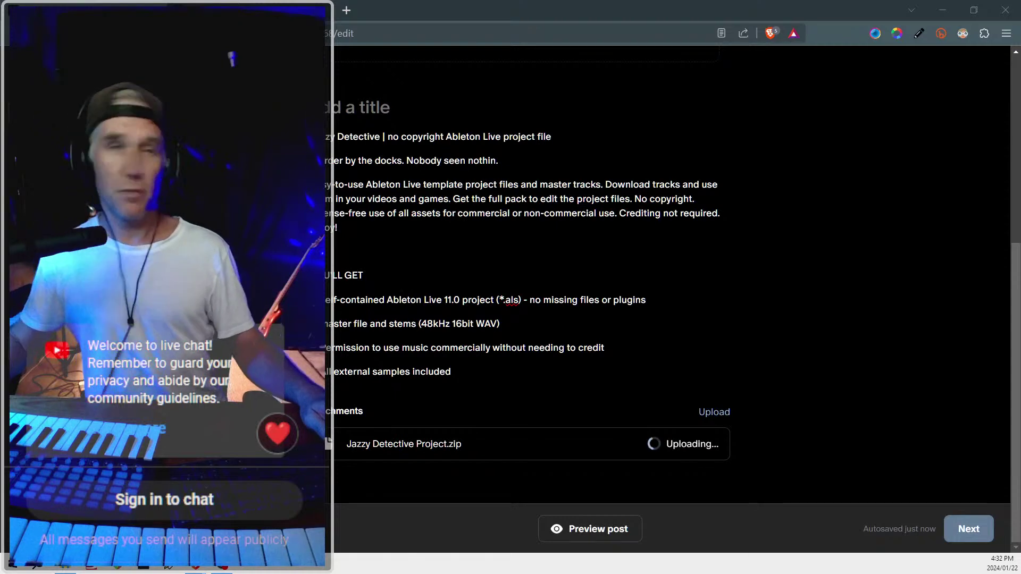
Minimize the browser and the 00 SINGLE TRACKS folder window to get back to the empty Ableton Live set
{"action": "left_click", "coordinate": [946, 14]}
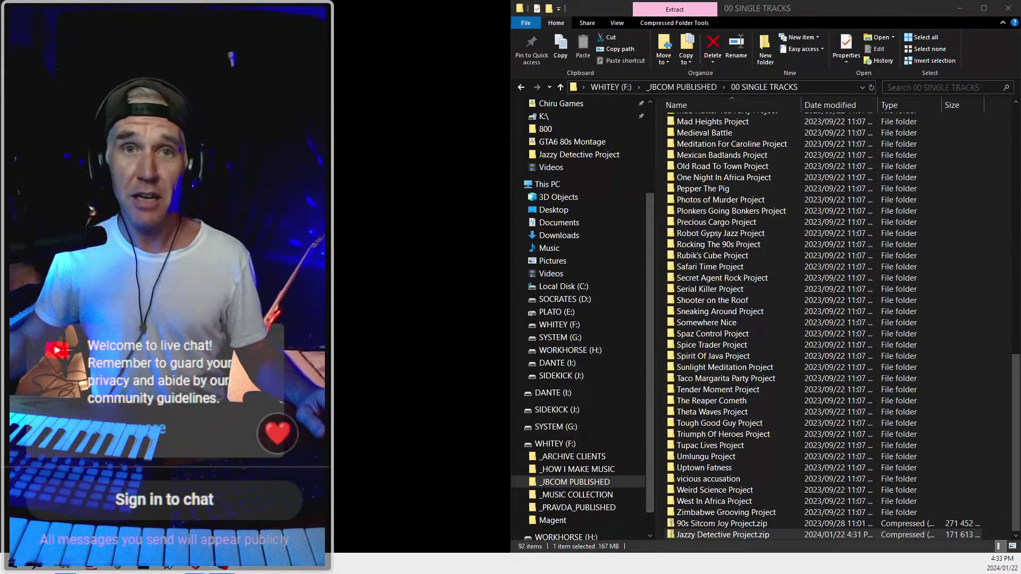
{"action": "left_click", "coordinate": [717, 366]}
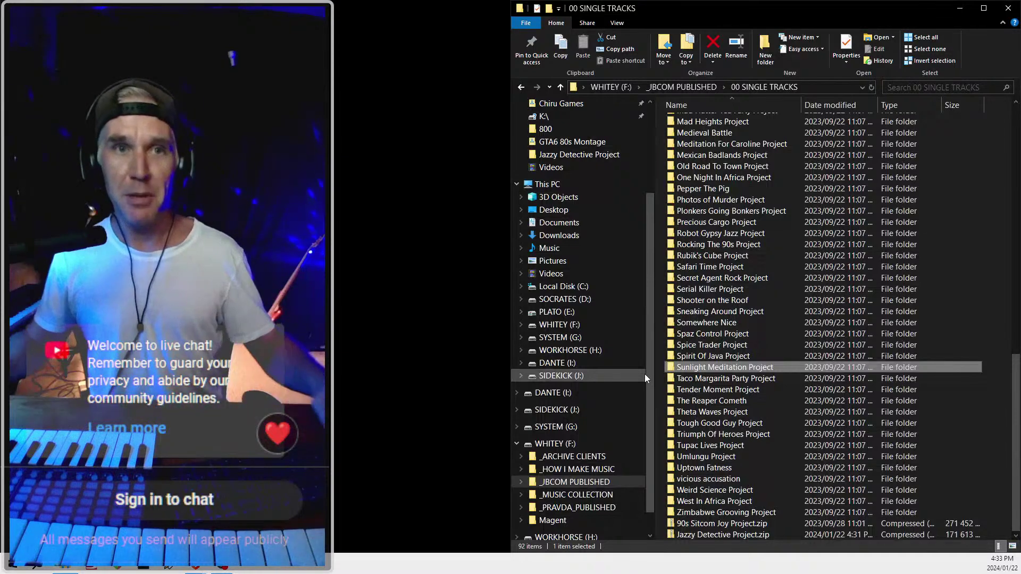
{"action": "left_click", "coordinate": [846, 233]}
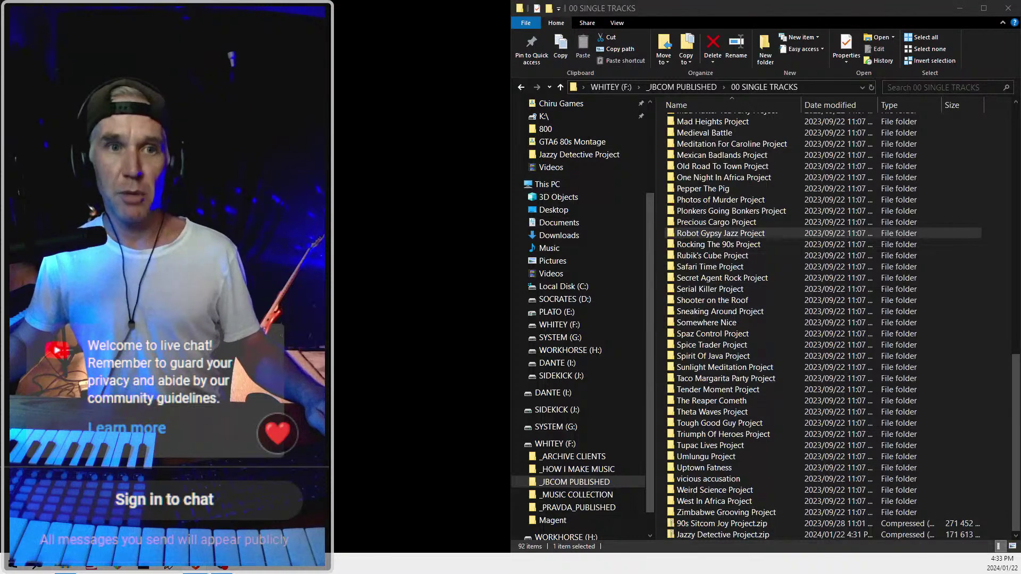
{"action": "left_click", "coordinate": [918, 6]}
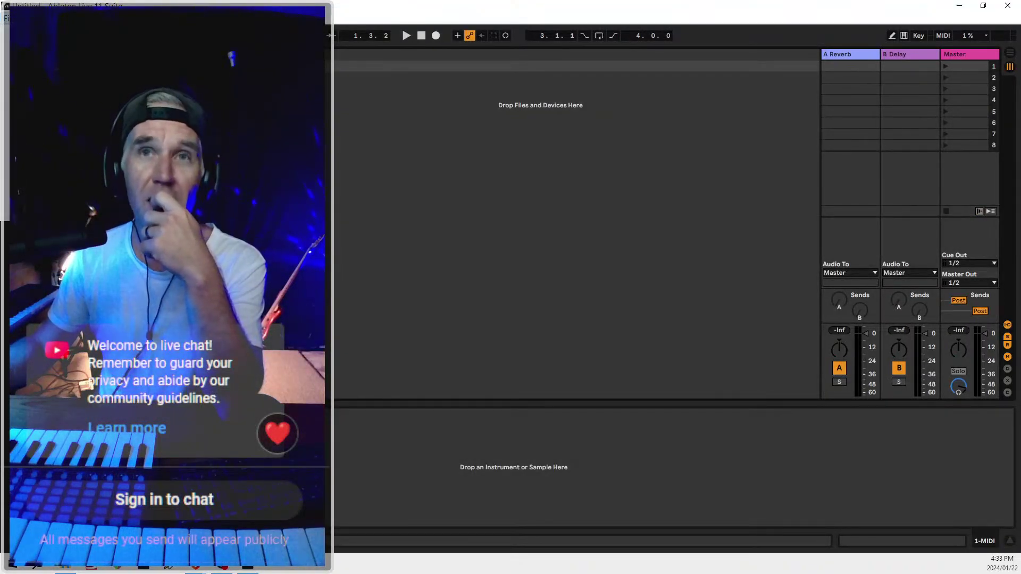
Open the recent Live set of the GTA6 80s Montage project and select its Master track
{"action": "mouse_move", "coordinate": [54, 55]}
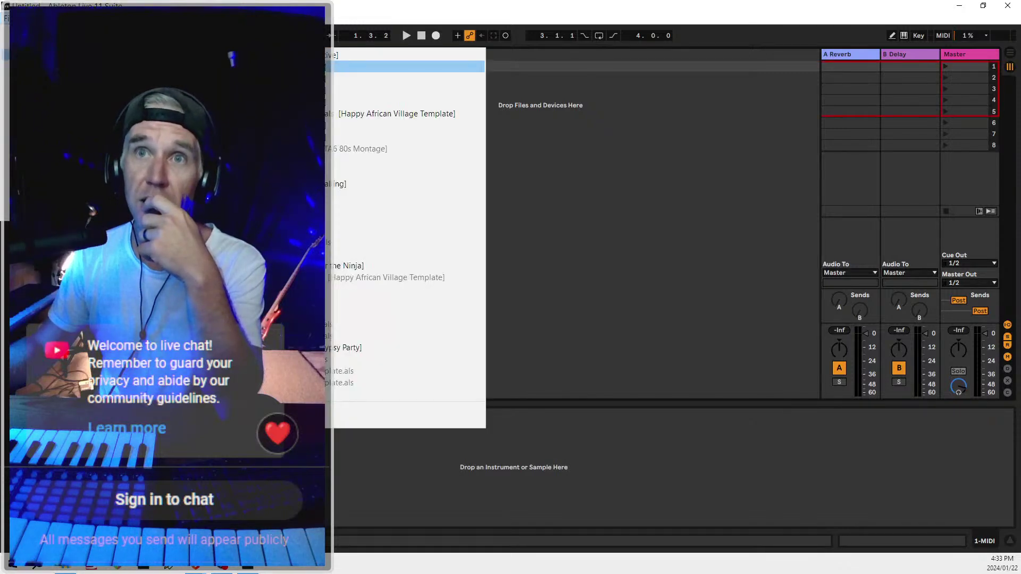
{"action": "left_click", "coordinate": [239, 67]}
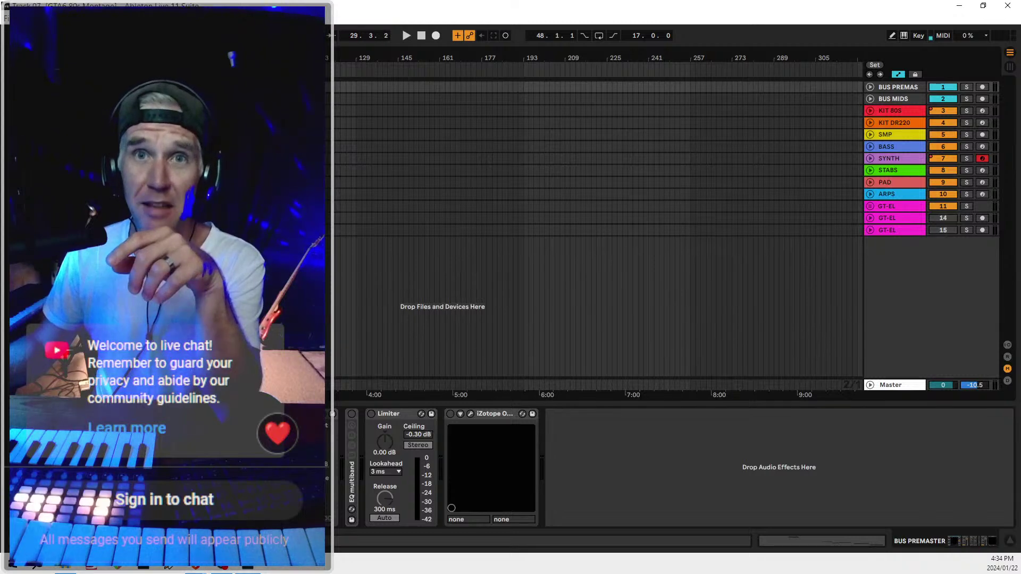
{"action": "left_click", "coordinate": [895, 387]}
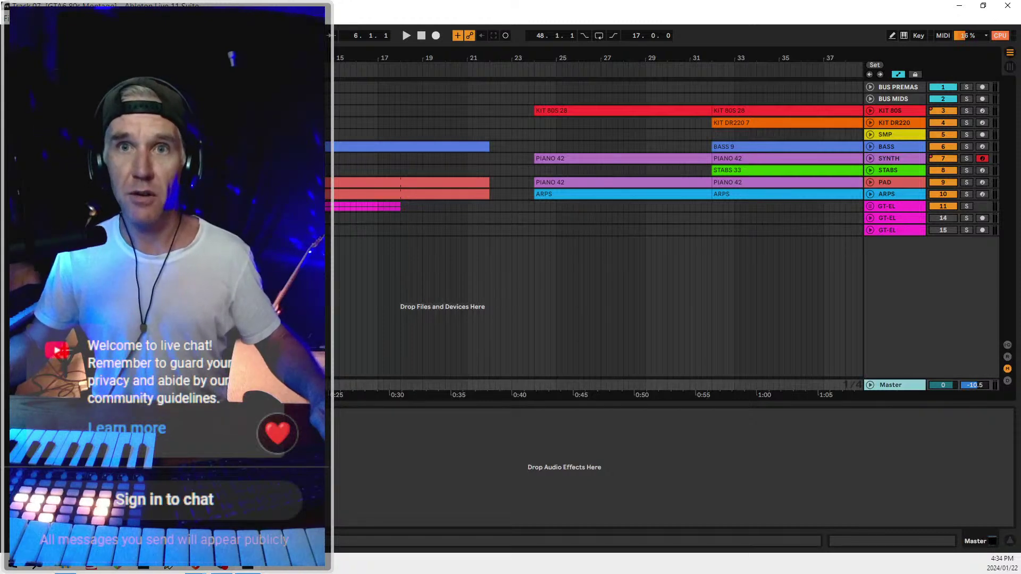
Start playback of the arrangement and set the loop to start at 5.1.1 with a length of 60 bars
{"action": "left_click", "coordinate": [133, 218]}
{"action": "key", "text": "space"}
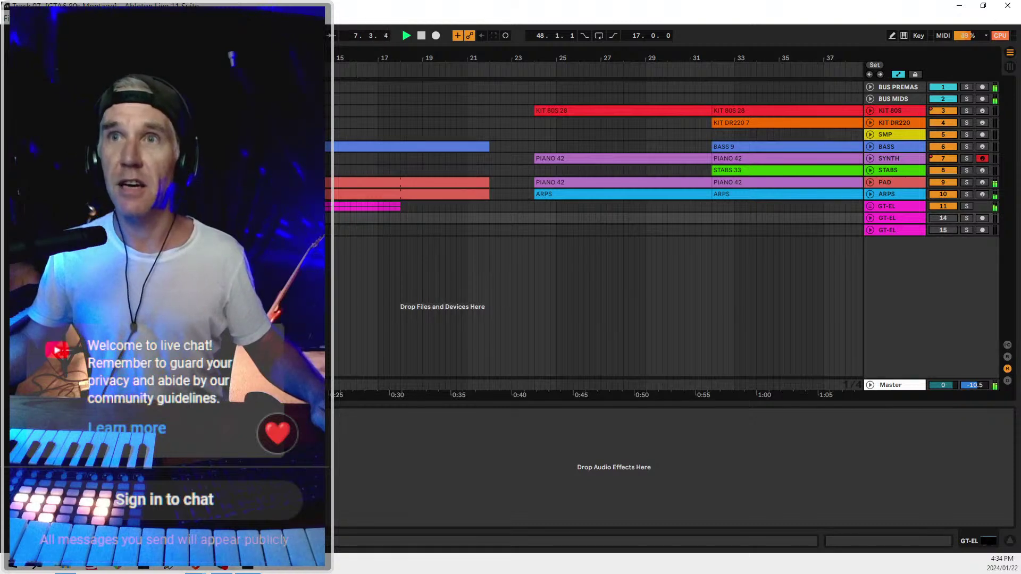
{"action": "left_click_drag", "start_coordinate": [534, 57], "coordinate": [512, 78]}
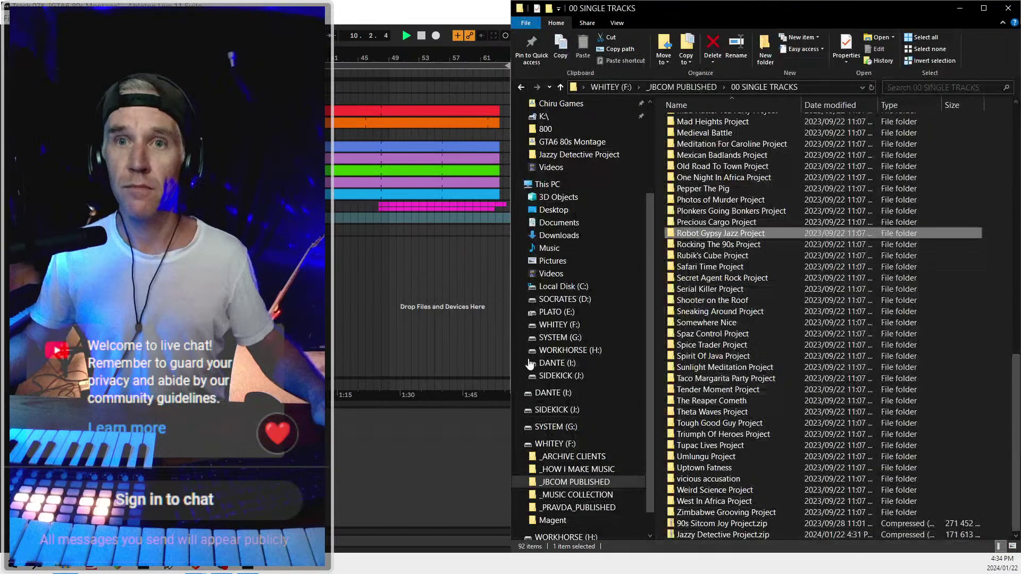
Minimize the 00 SINGLE TRACKS folder window and switch to the Jazzy Detective post editor in the browser
{"action": "left_click", "coordinate": [931, 13]}
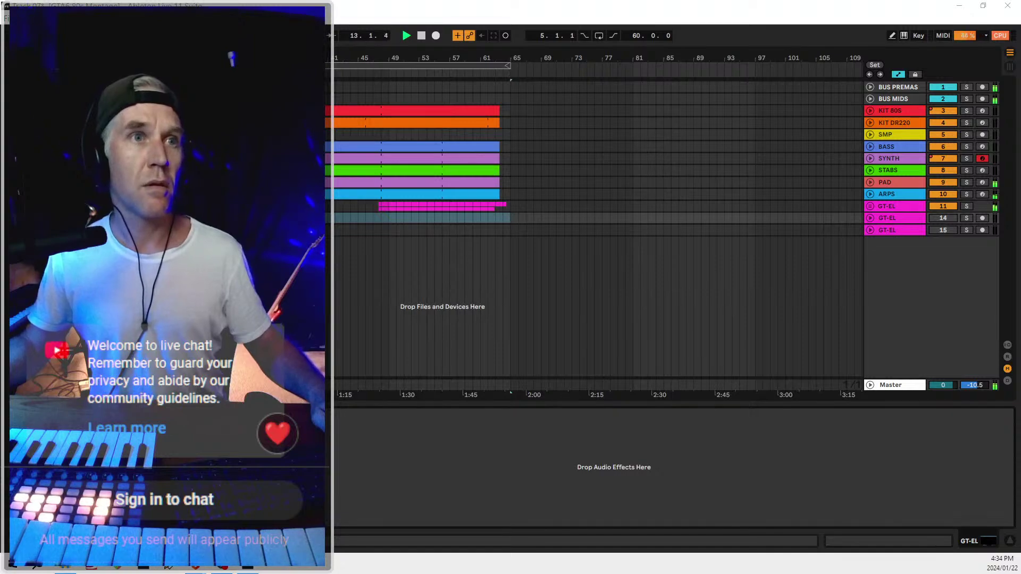
{"action": "key", "text": "alt+Tab"}
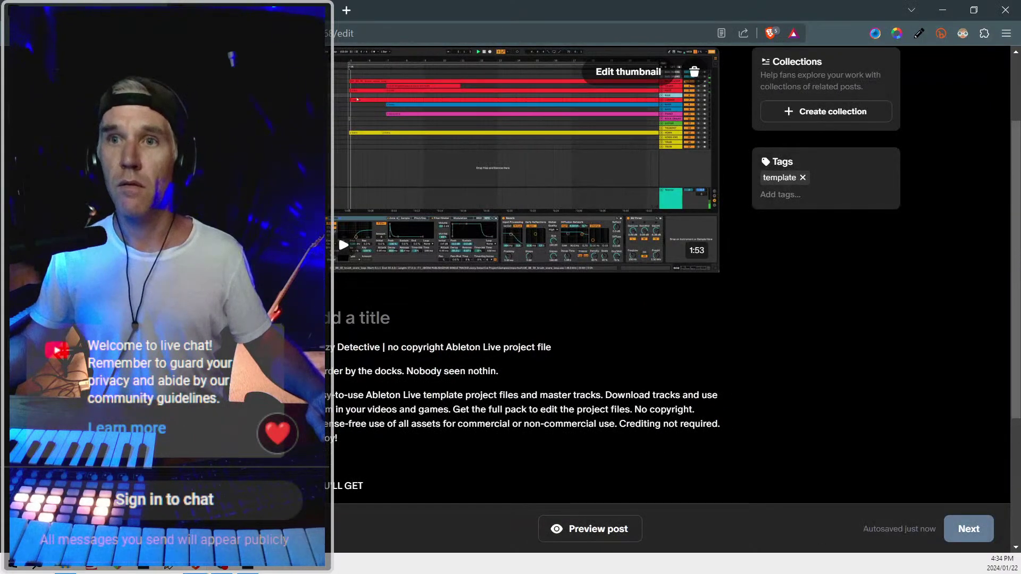
Look up the earlier Happy African Village post and paste its title into the new post's title
{"action": "left_click", "coordinate": [242, 5]}
{"action": "scroll", "coordinate": [541, 376], "scroll_direction": "down", "scroll_amount": 5}
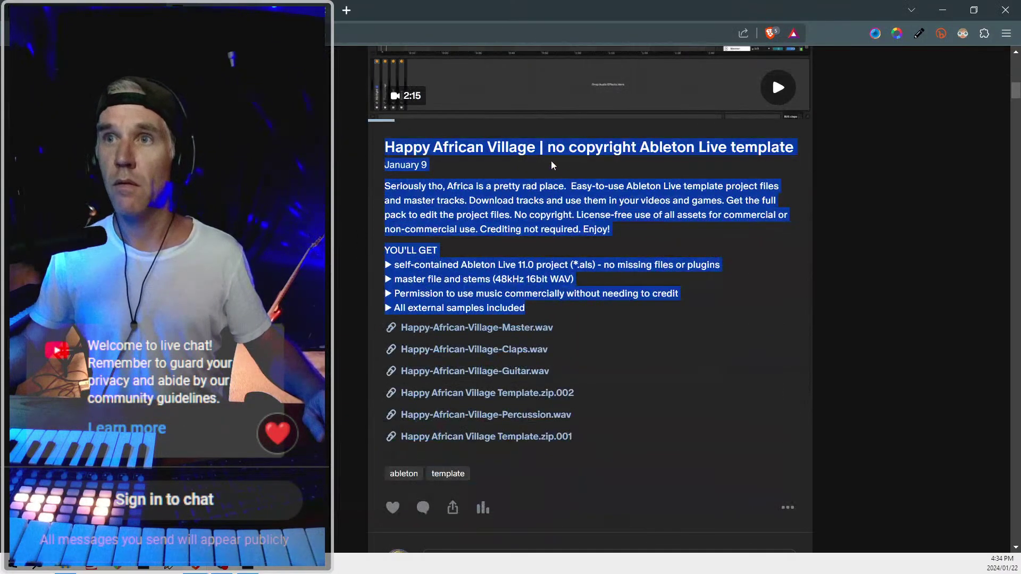
{"action": "left_click", "coordinate": [242, 5]}
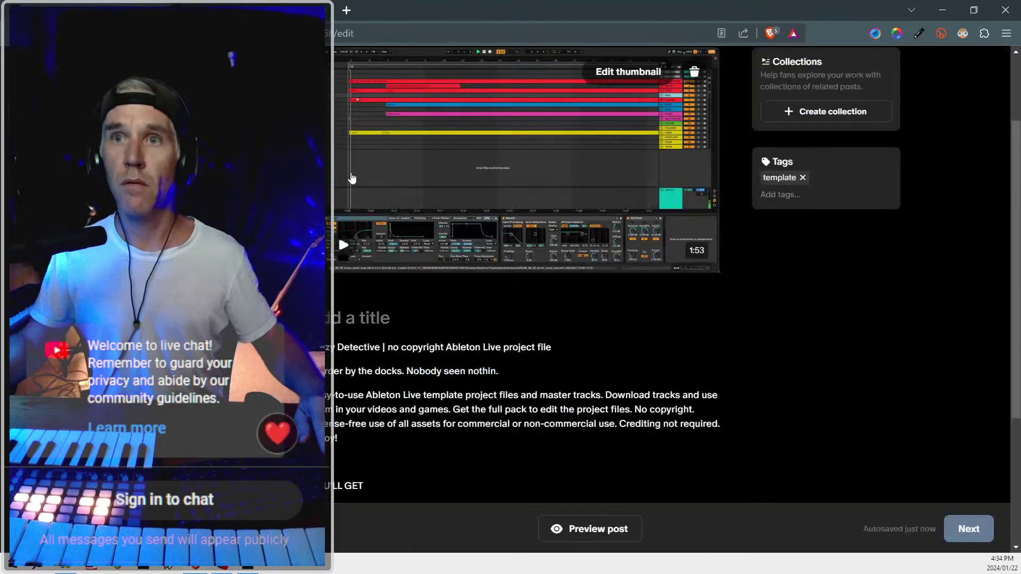
{"action": "key", "text": "ctrl+v"}
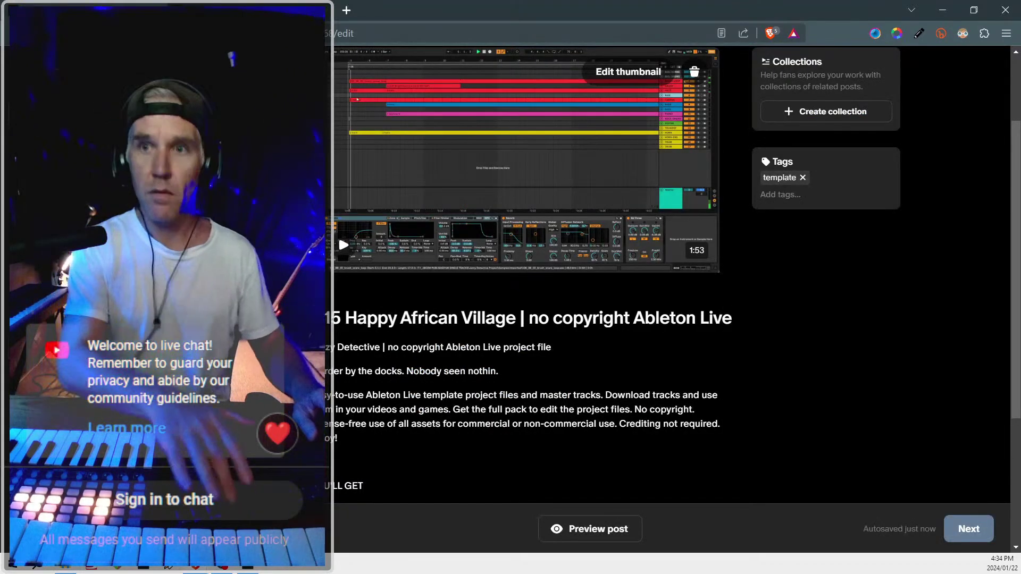
Replace the part of the pasted title before the vertical bar with "Jazzy Detective"
{"action": "key", "text": "ctrl+shift+Right"}
{"action": "key", "text": "ctrl+shift+Right"}
{"action": "key", "text": "ctrl+shift+Right"}
{"action": "key", "text": "ctrl+shift+Right"}
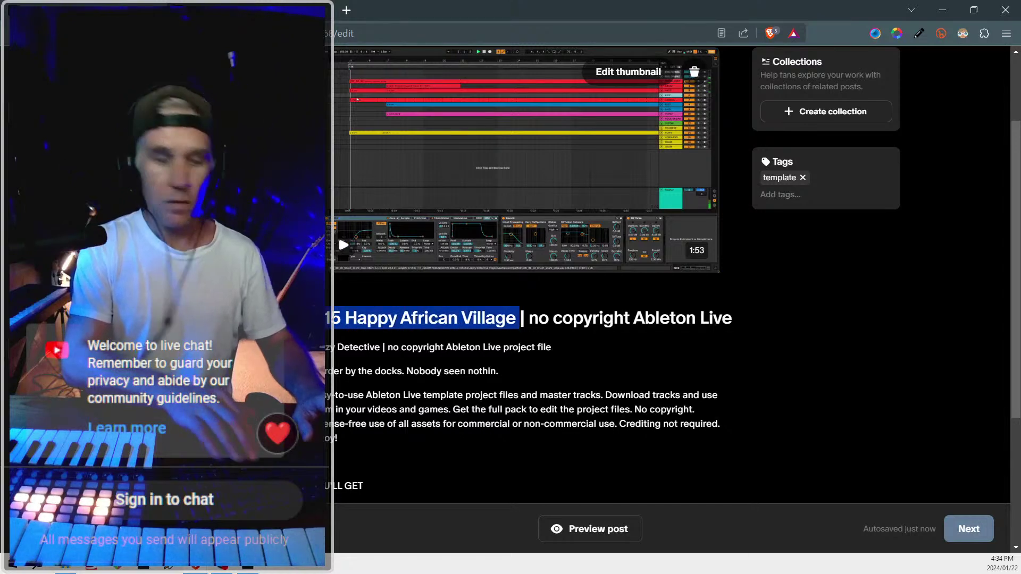
{"action": "key", "text": "BackSpace"}
{"action": "type", "text": "Jazzy G"}
{"action": "key", "text": "BackSpace"}
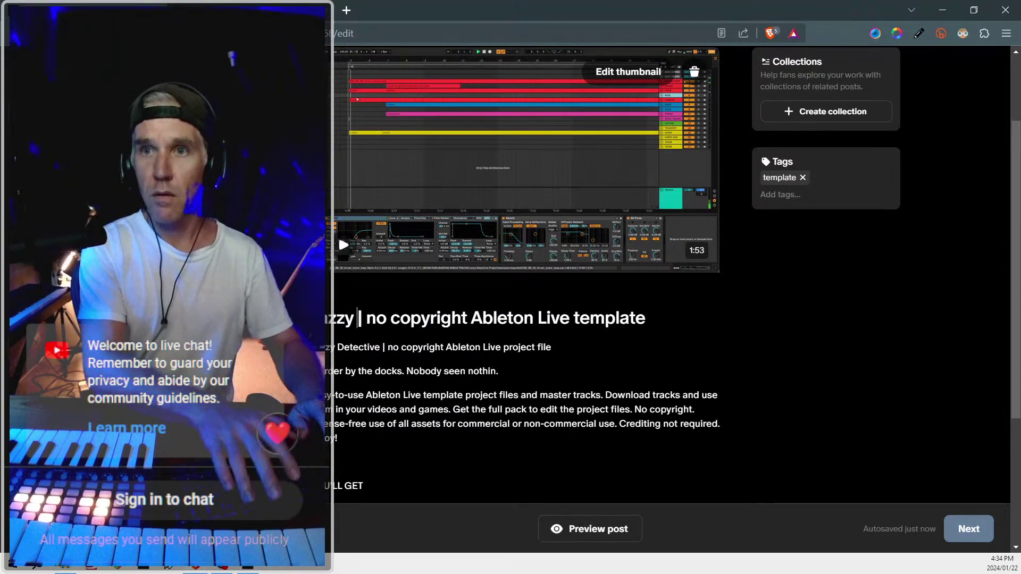
{"action": "type", "text": "Detective"}
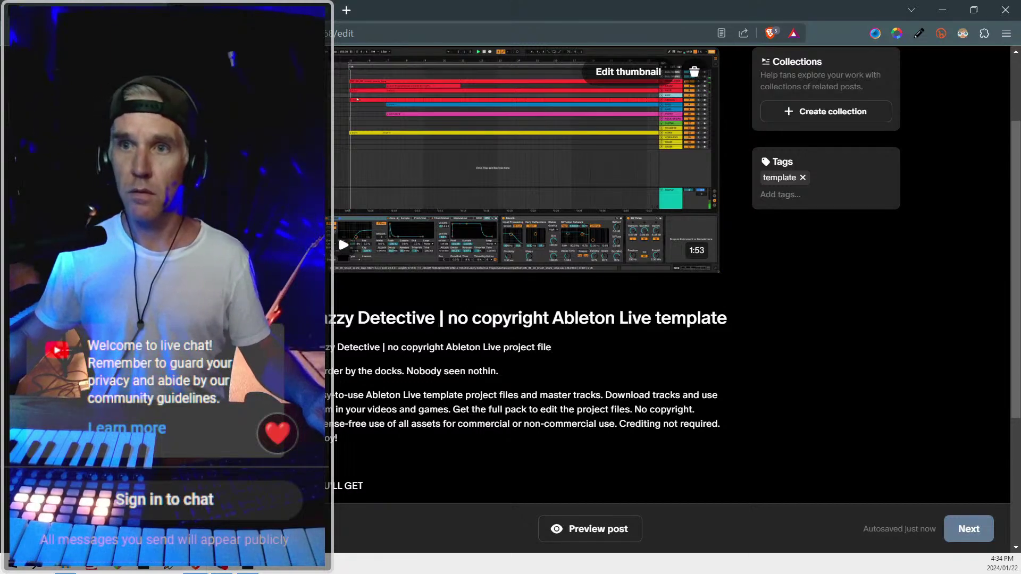
Cut the description's first line "Jazzy Detective | no copyright Ableton Live project file" and paste it over the whole post title
{"action": "key", "text": "shift+Home"}
{"action": "key", "text": "ctrl+x"}
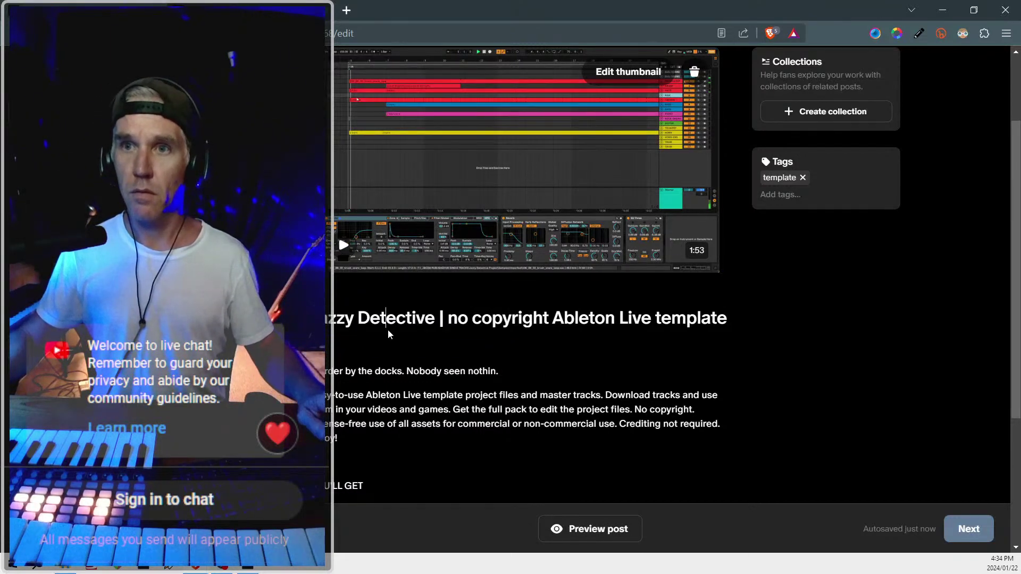
{"action": "triple_click", "coordinate": [386, 318]}
{"action": "key", "text": "ctrl+v"}
Remove the extra blank lines from the description and check the upload of Jazzy Detective Project.zip
{"action": "key", "text": "BackSpace"}
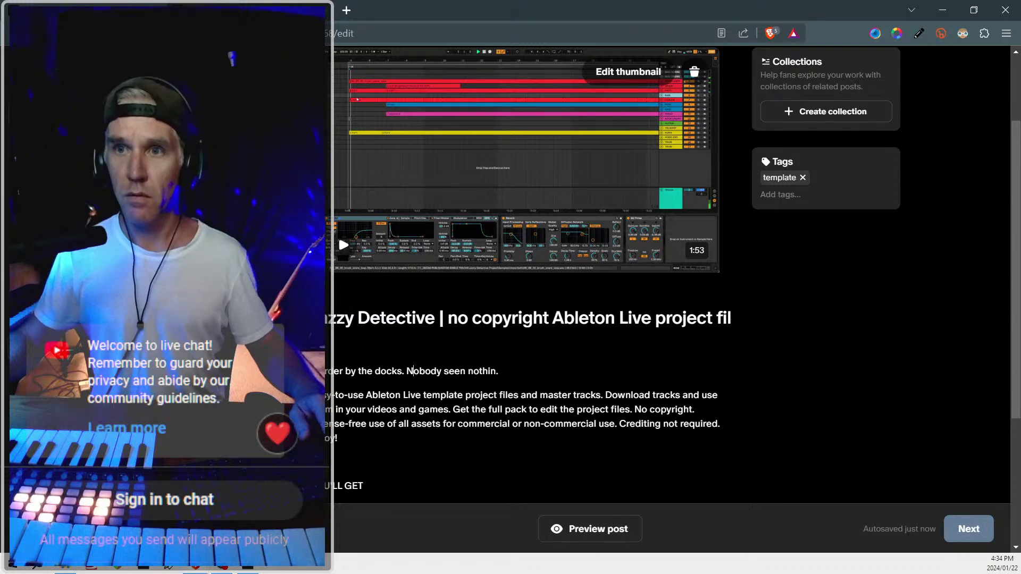
{"action": "scroll", "coordinate": [526, 266], "scroll_direction": "down", "scroll_amount": 2}
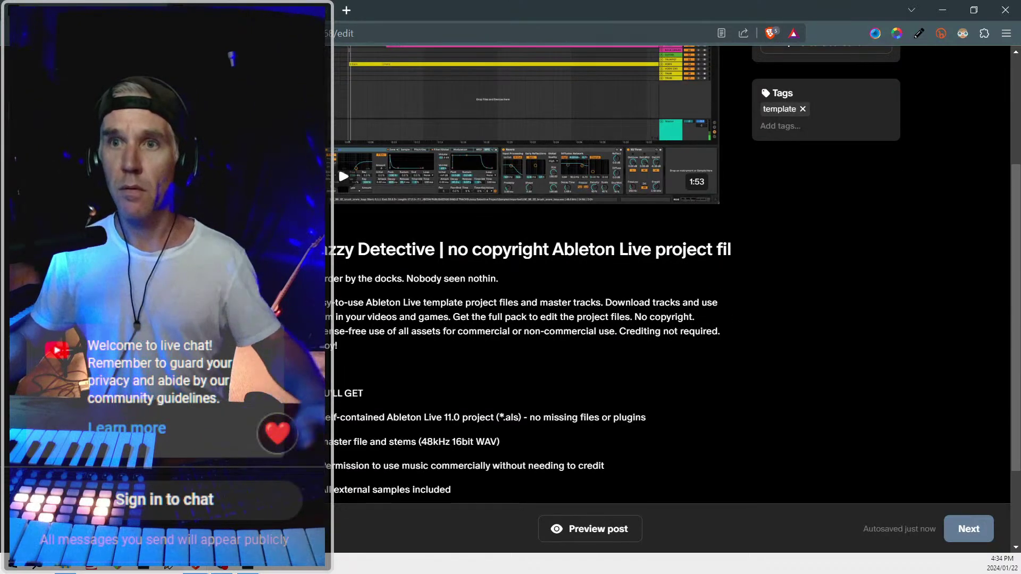
{"action": "scroll", "coordinate": [548, 466], "scroll_direction": "down", "scroll_amount": 2}
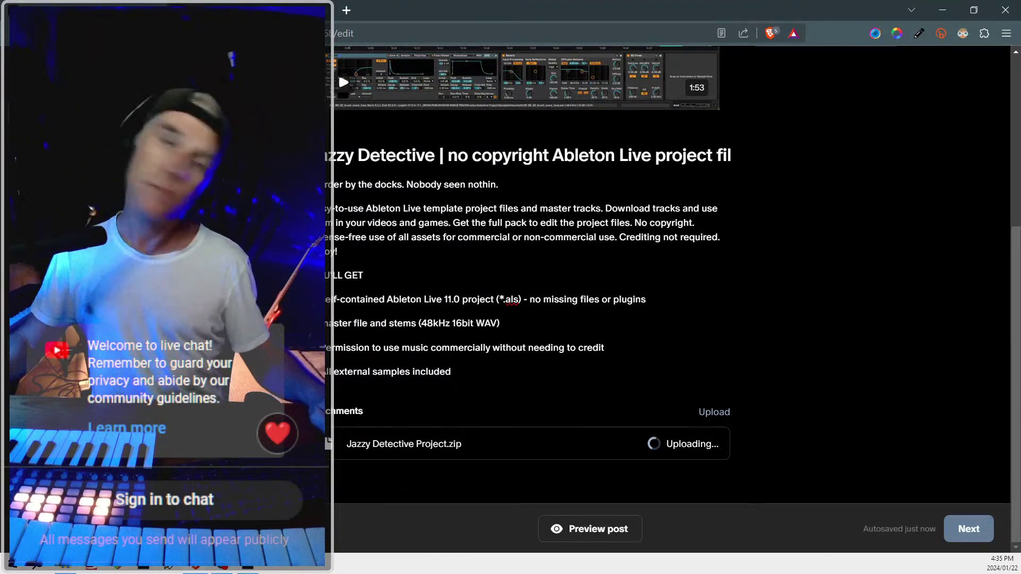
Switch back to Ableton Live, stop the playback and arm the PAD track for recording
{"action": "key", "text": "alt+Tab"}
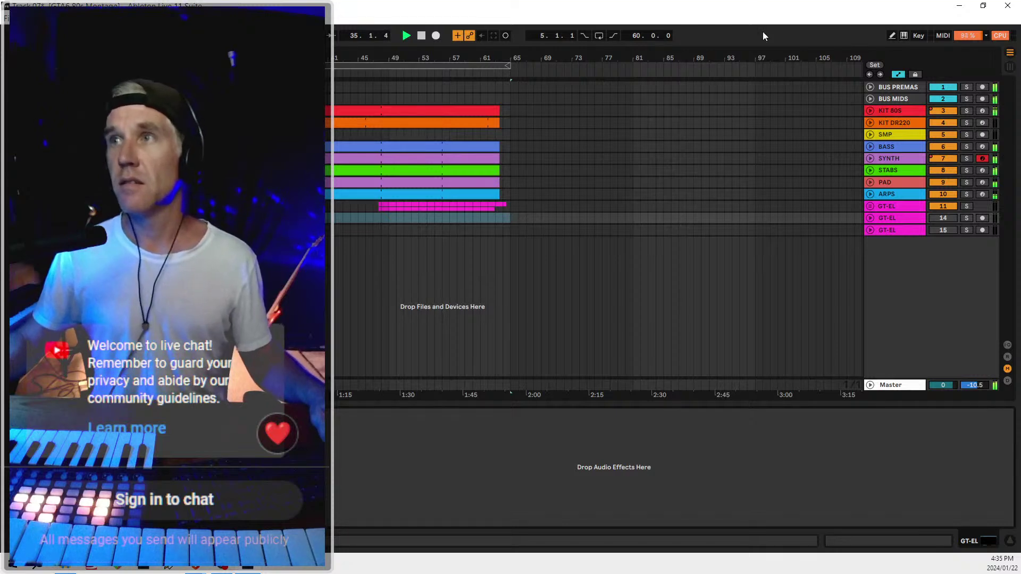
{"action": "key", "text": "space"}
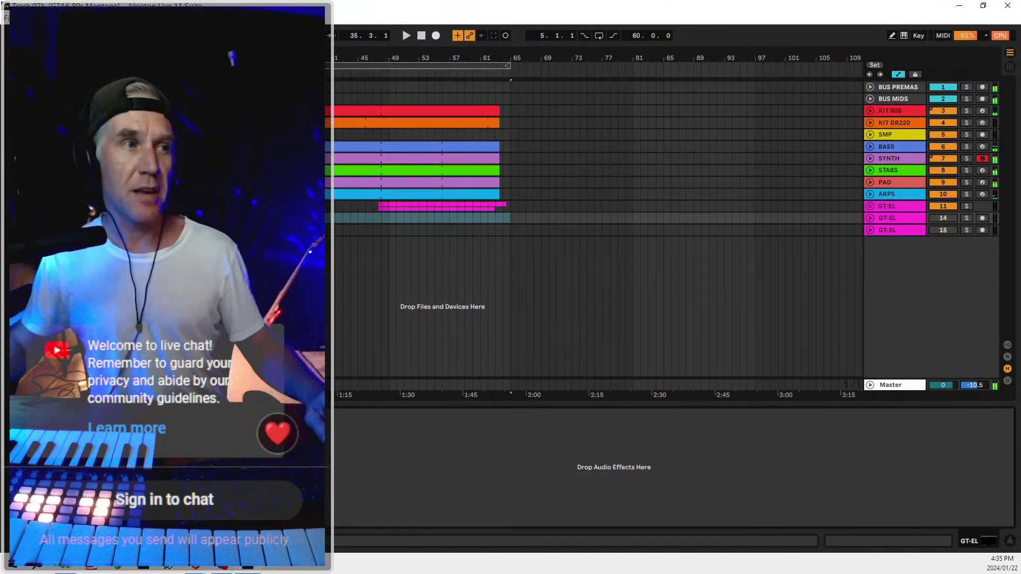
{"action": "key", "text": "space"}
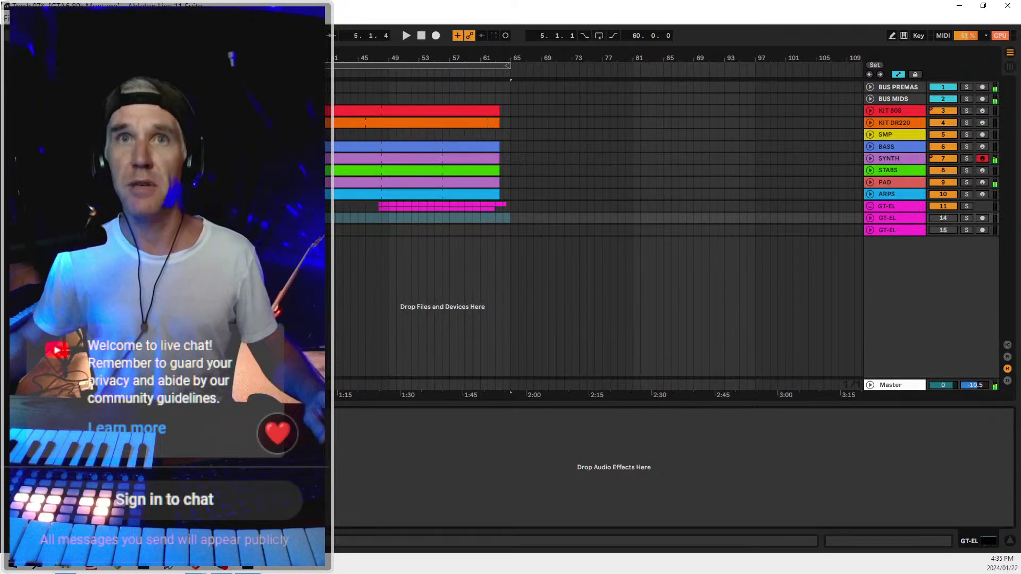
{"action": "left_click", "coordinate": [332, 222]}
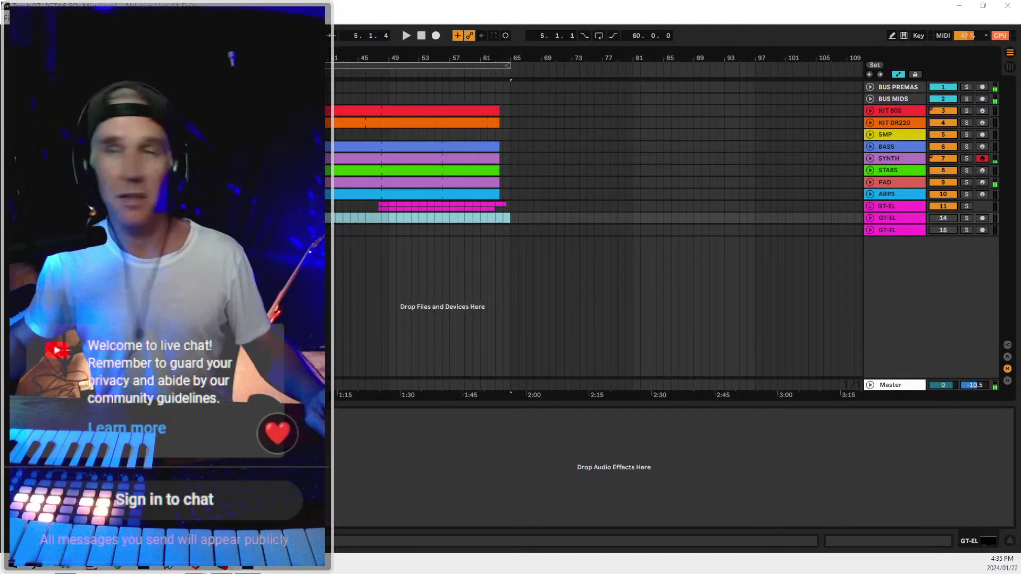
{"action": "left_click", "coordinate": [985, 182]}
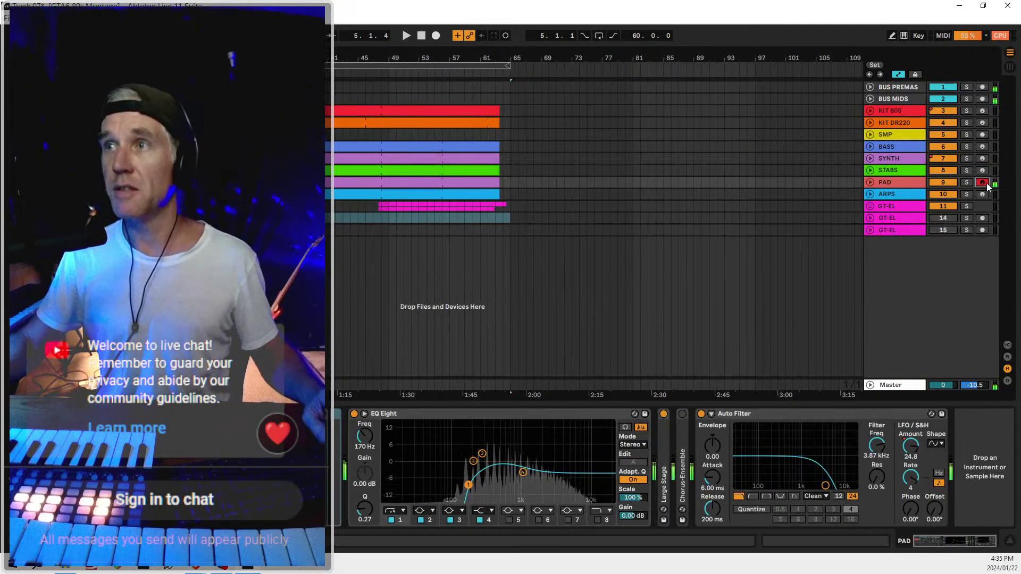